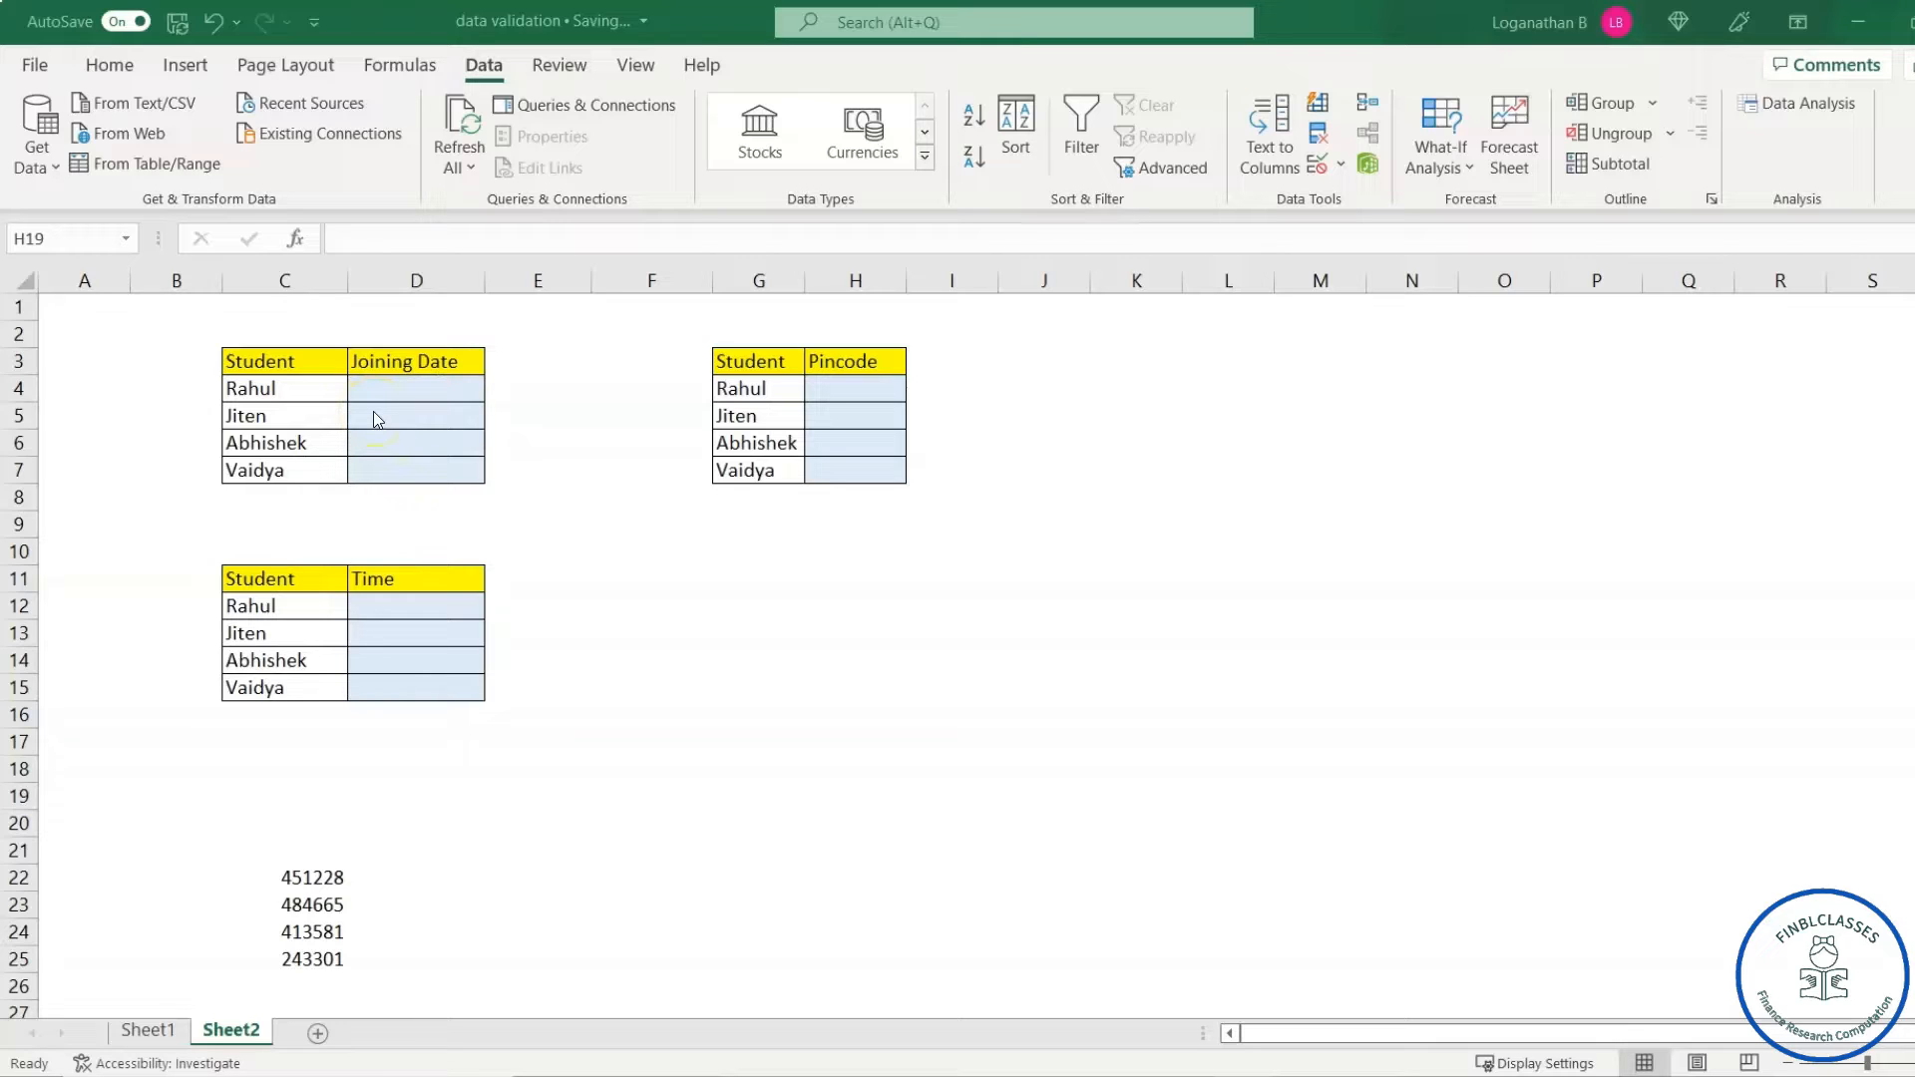
- Enter =DATE(2022,4,15) in E4 so it shows the reference date 15-04-2022
{"action": "left_click", "coordinate": [536, 405]}
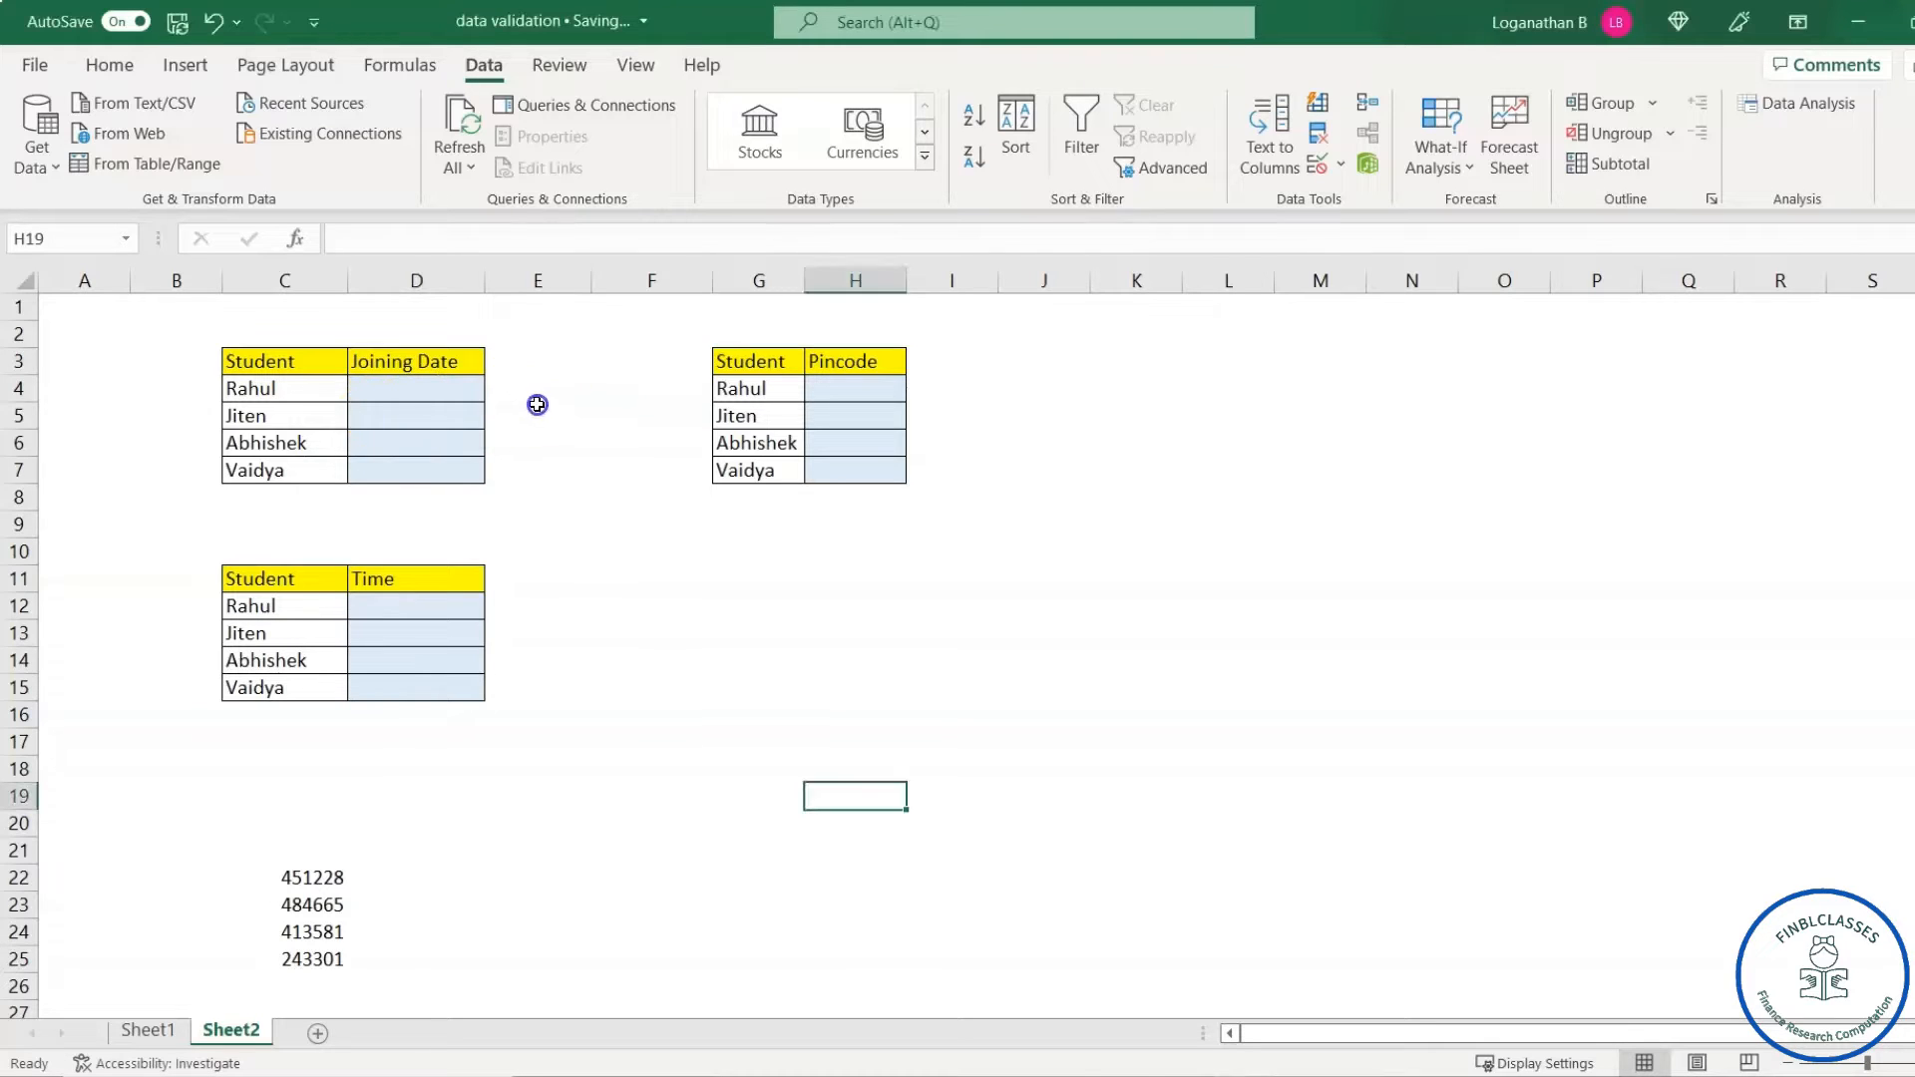
{"action": "left_click", "coordinate": [536, 388]}
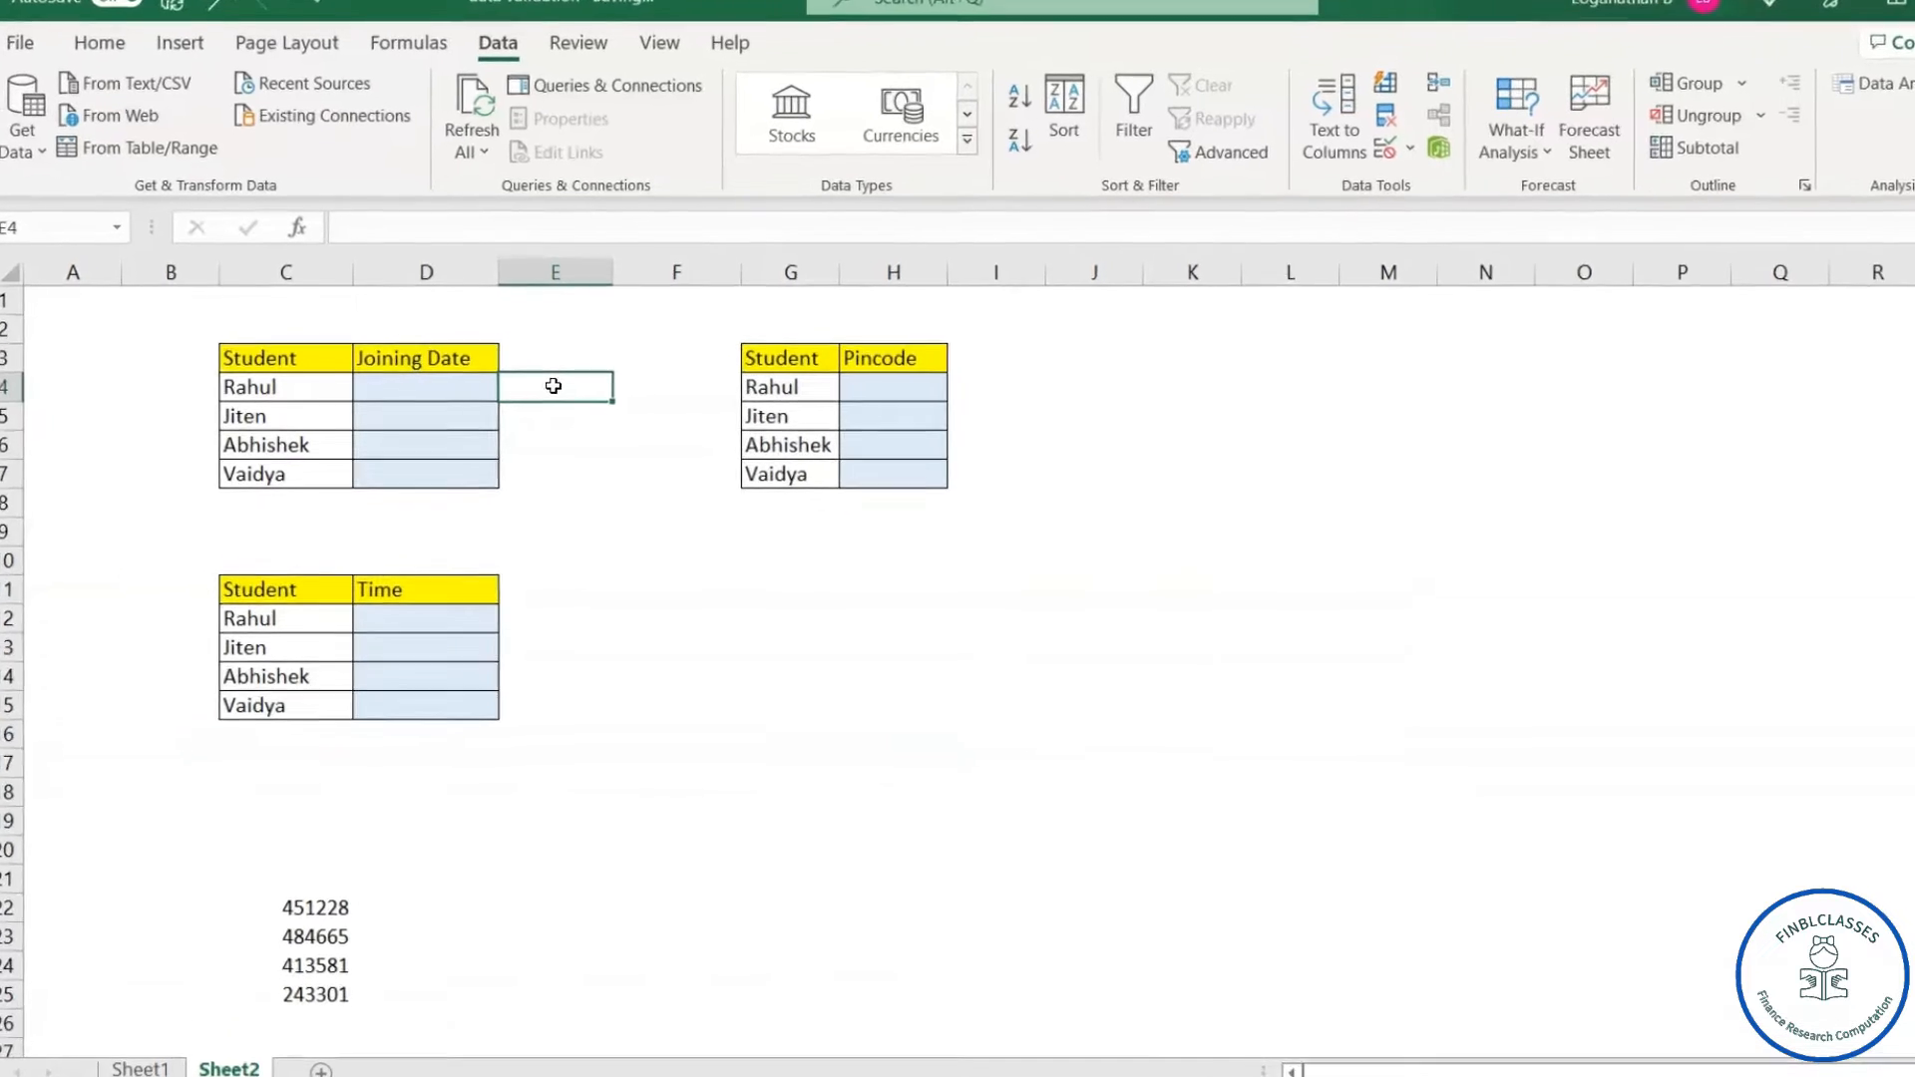
{"action": "type", "text": "=date"}
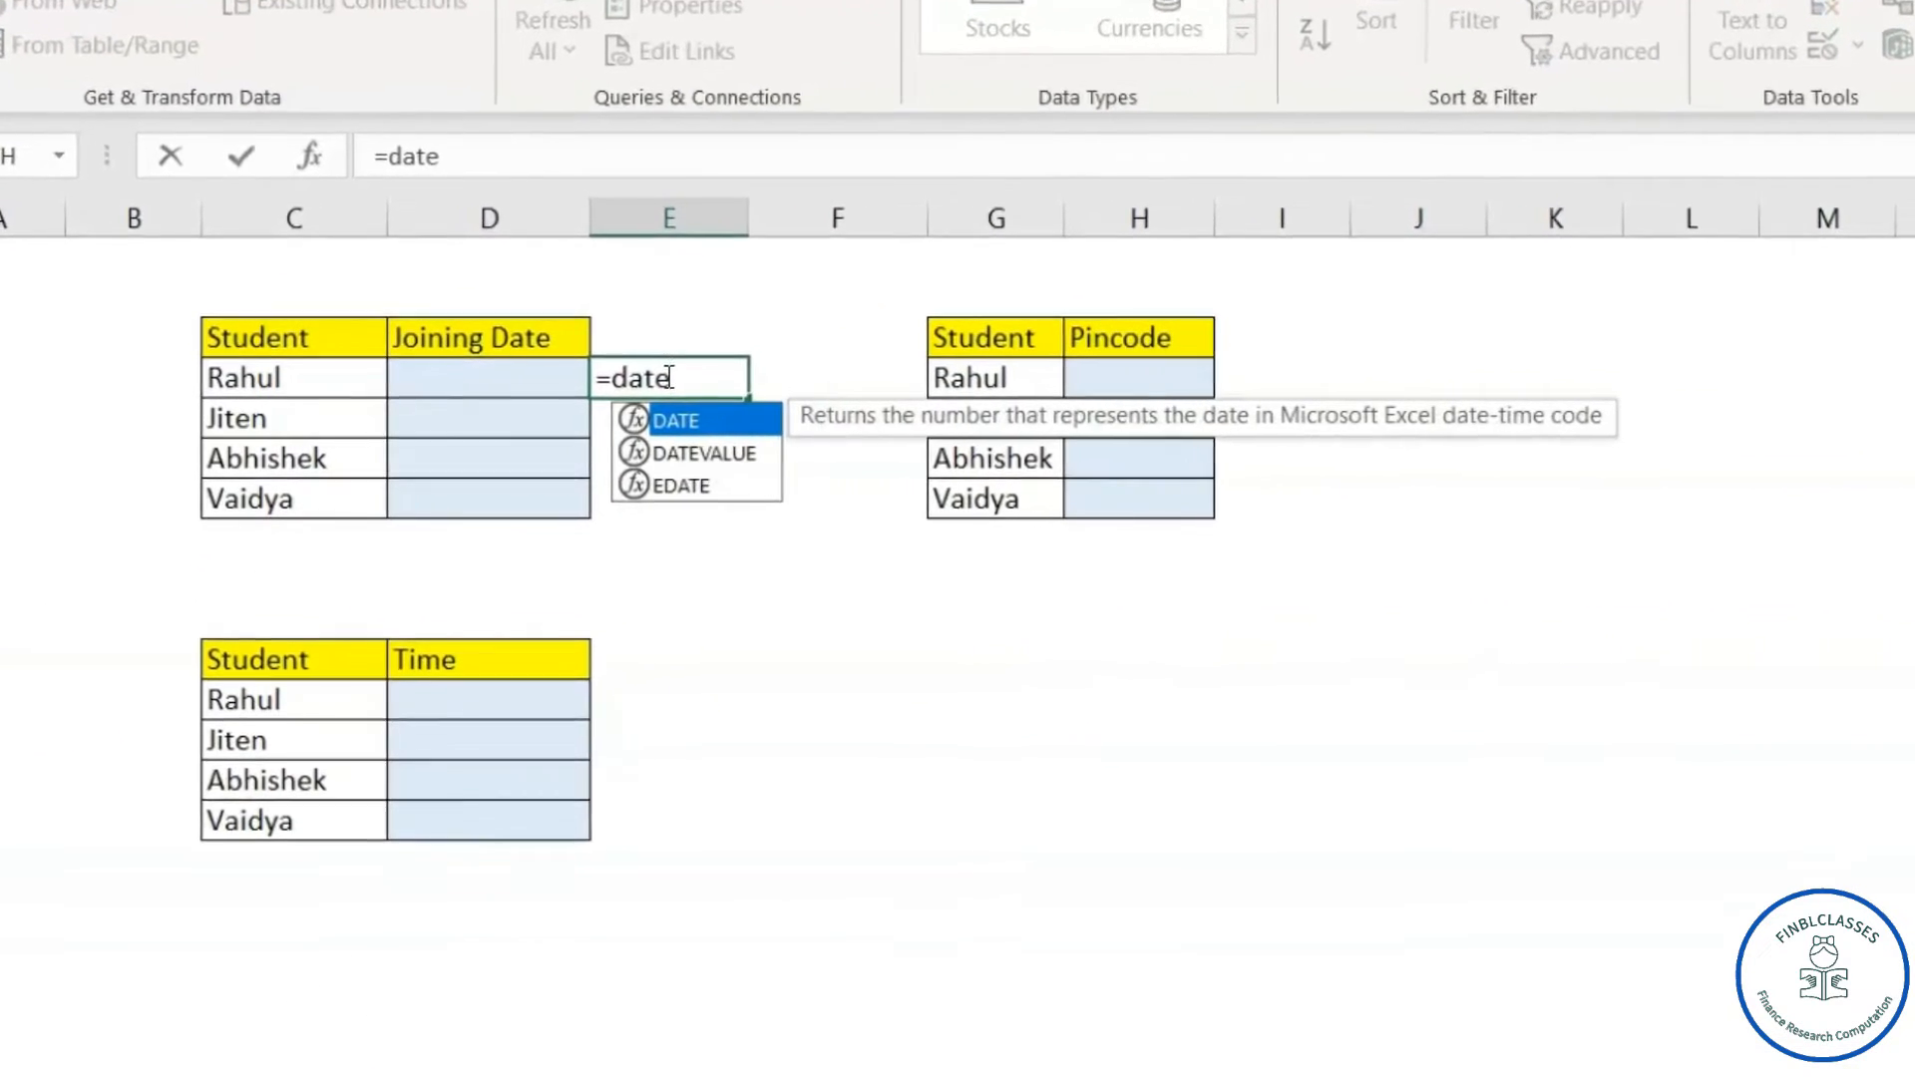
{"action": "key", "text": "Tab"}
{"action": "type", "text": "2022,"}
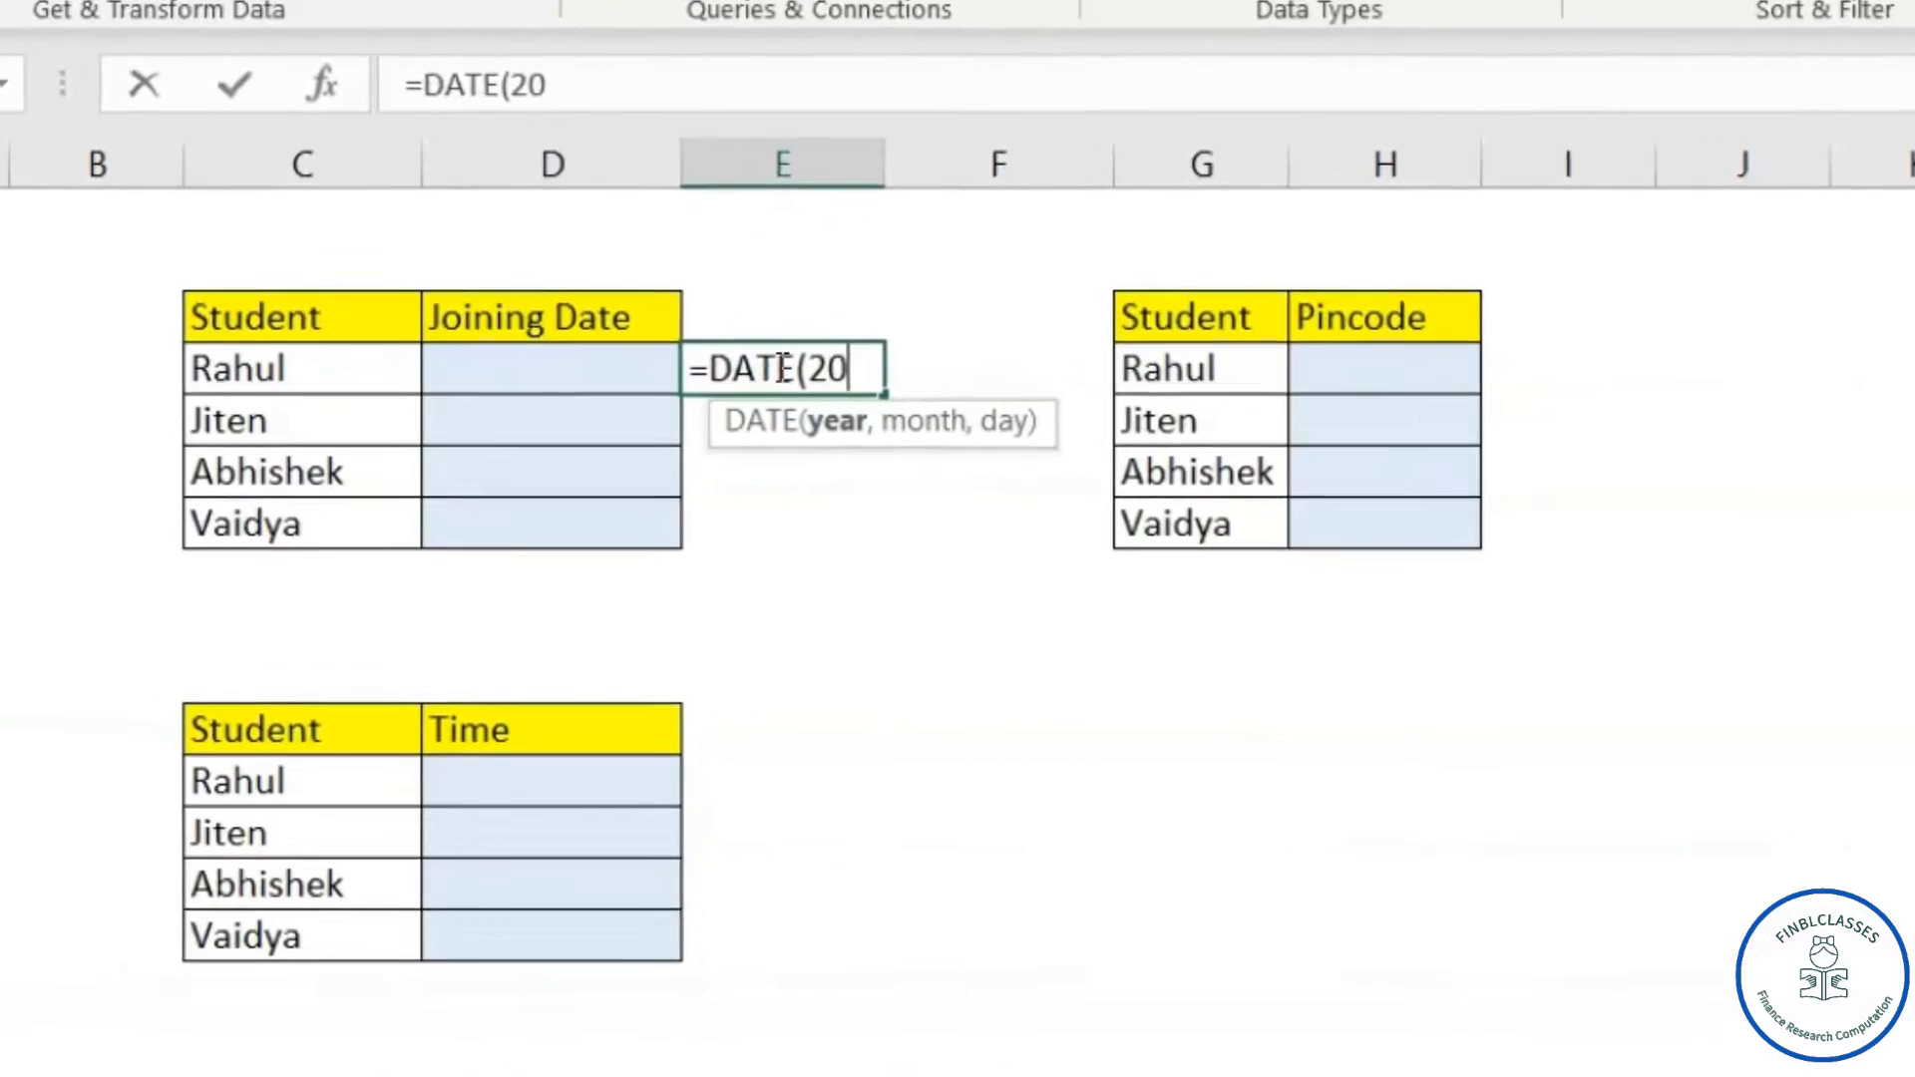
{"action": "type", "text": "4,1"}
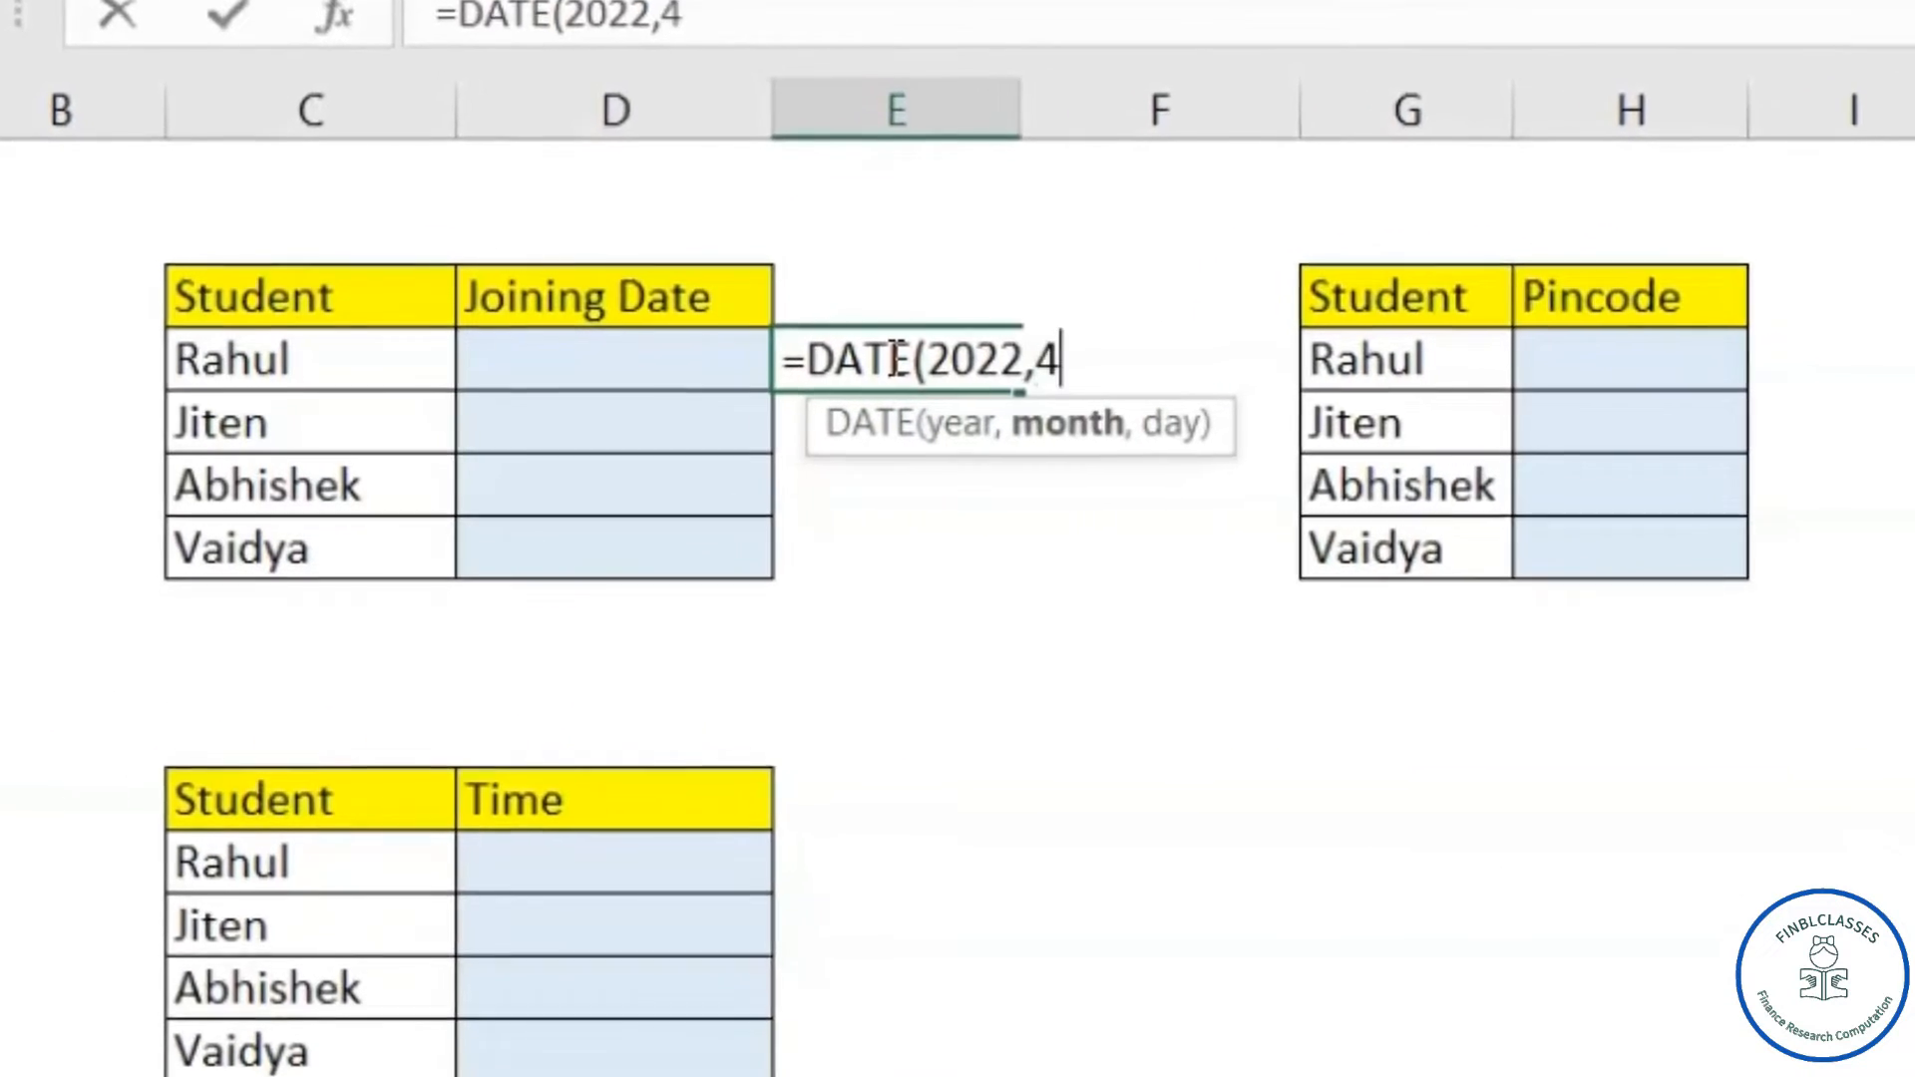
{"action": "type", "text": "5)"}
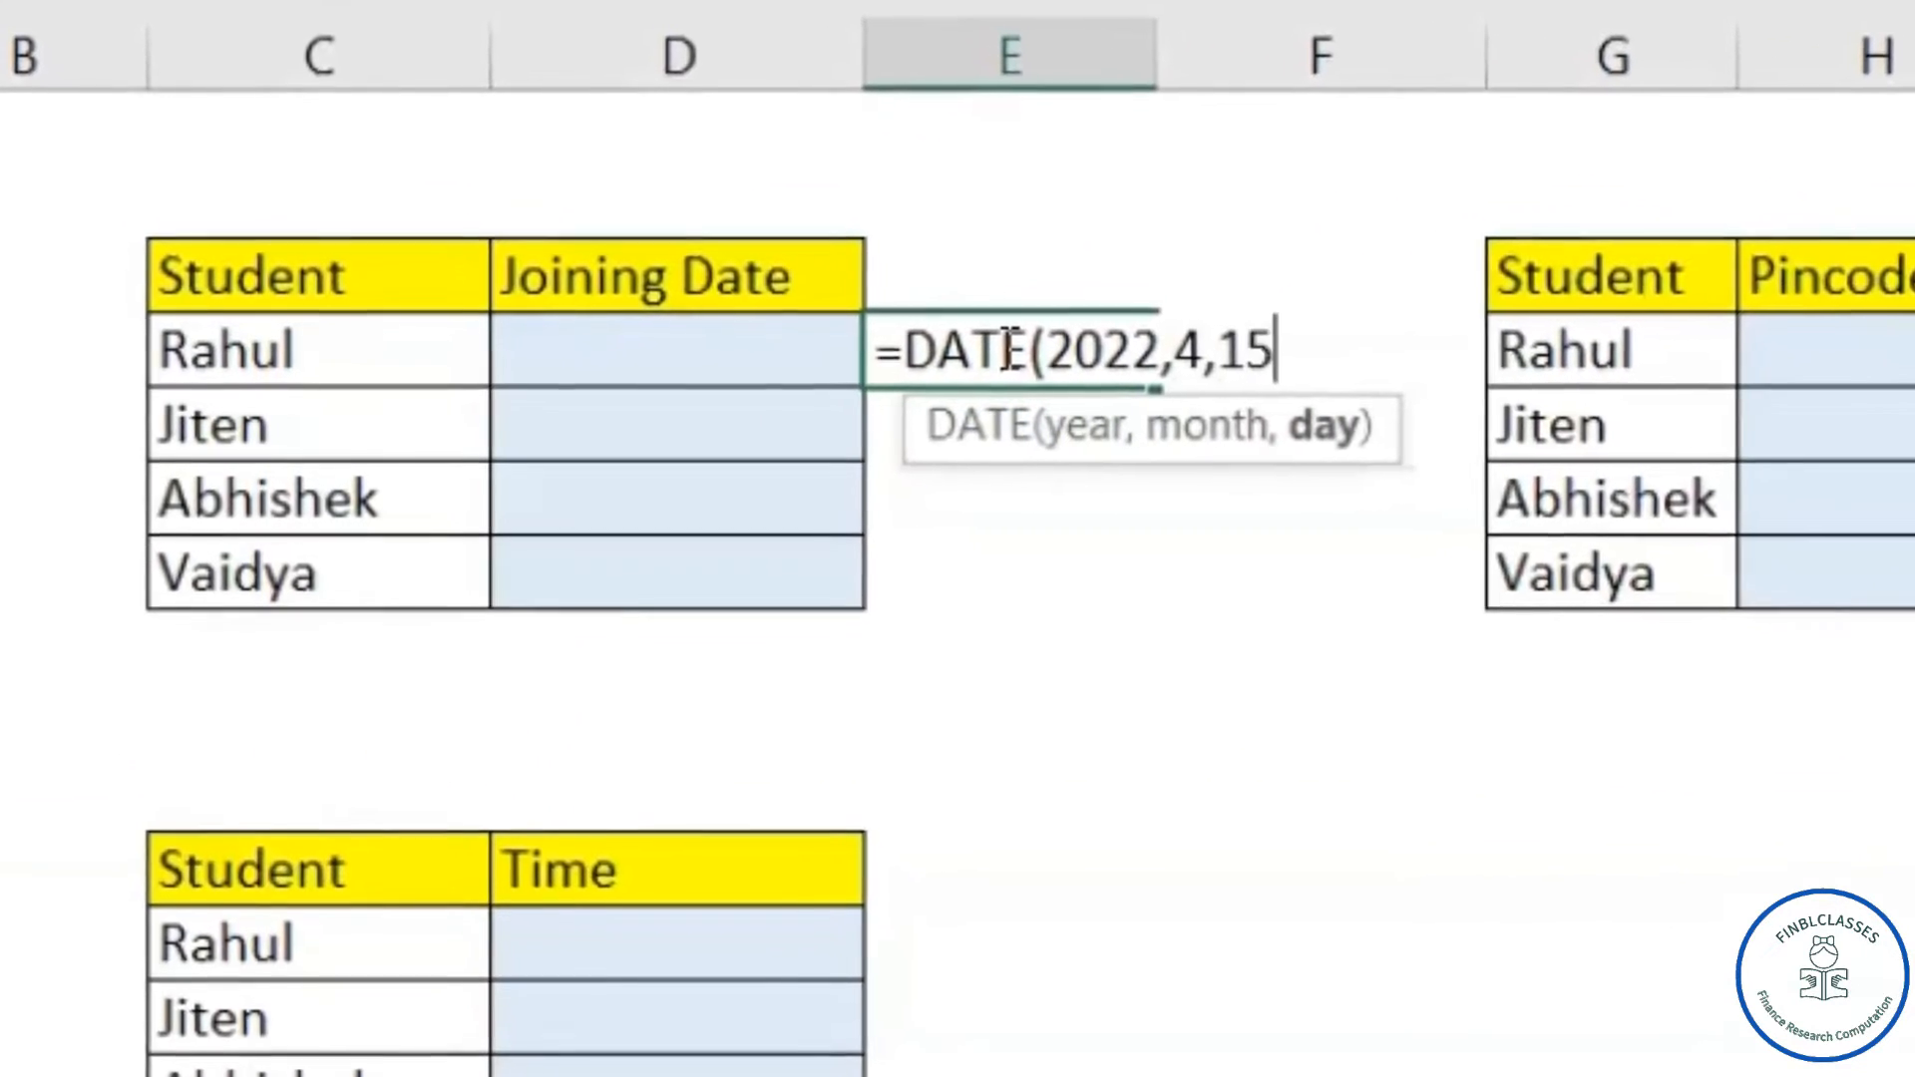
{"action": "key", "text": "Return"}
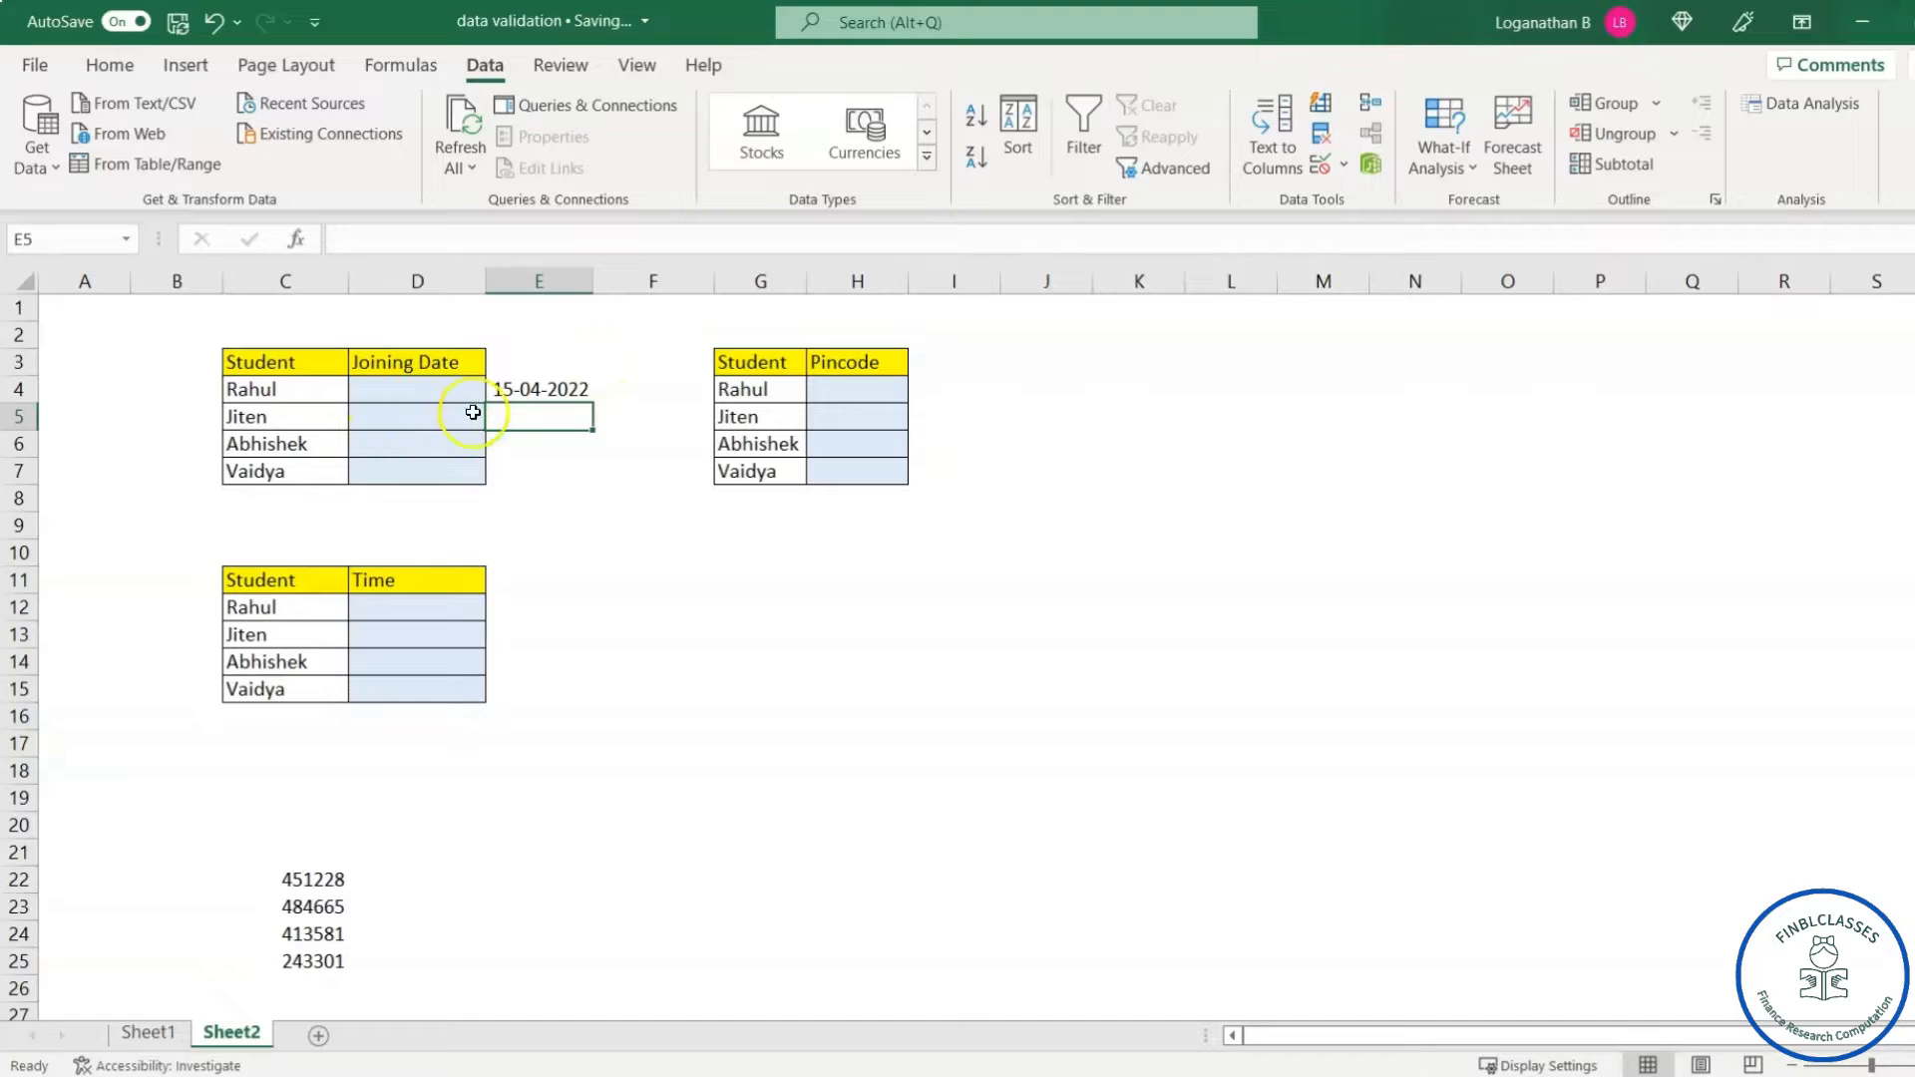
- Select the Joining Date cells D4:D7 and open their Data Validation settings
{"action": "left_click", "coordinate": [417, 390]}
{"action": "left_click_drag", "start_coordinate": [417, 390], "coordinate": [417, 467]}
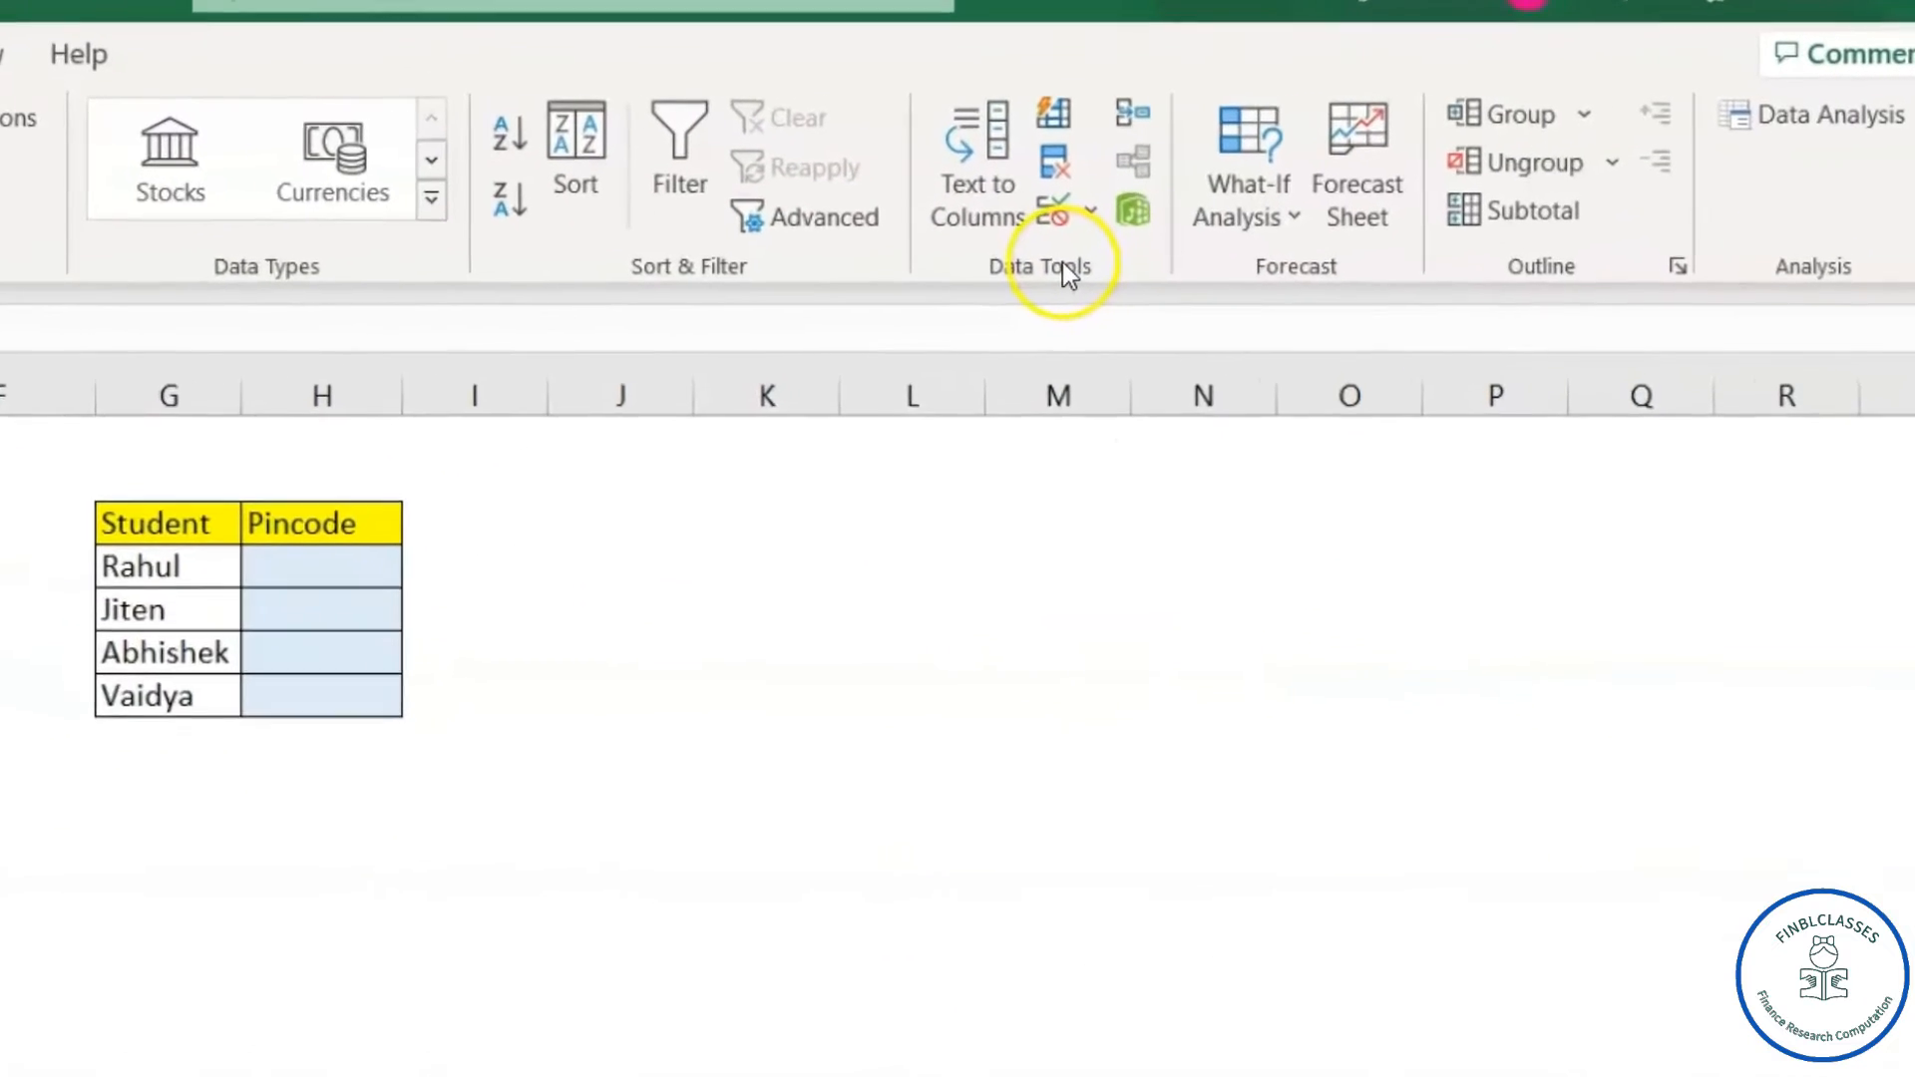
{"action": "left_click", "coordinate": [1053, 209]}
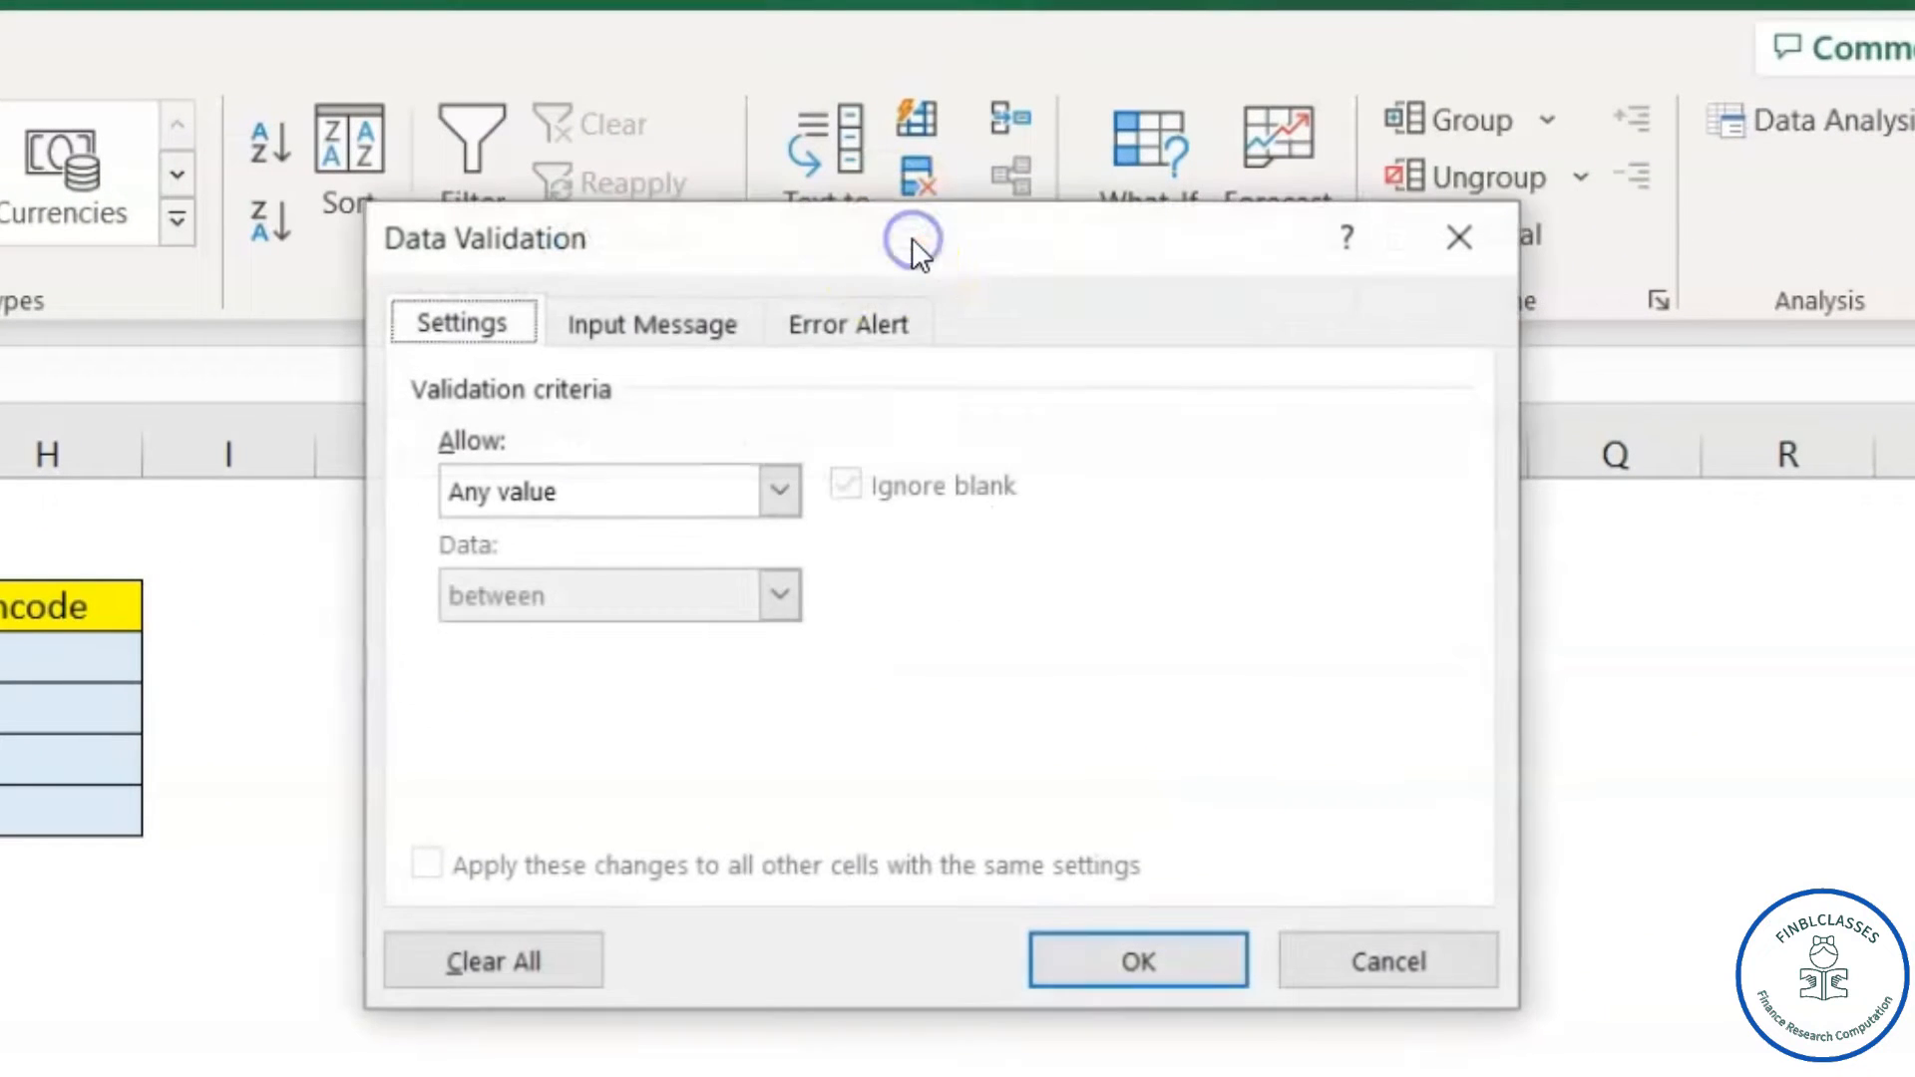
{"action": "left_click_drag", "start_coordinate": [779, 247], "coordinate": [648, 336]}
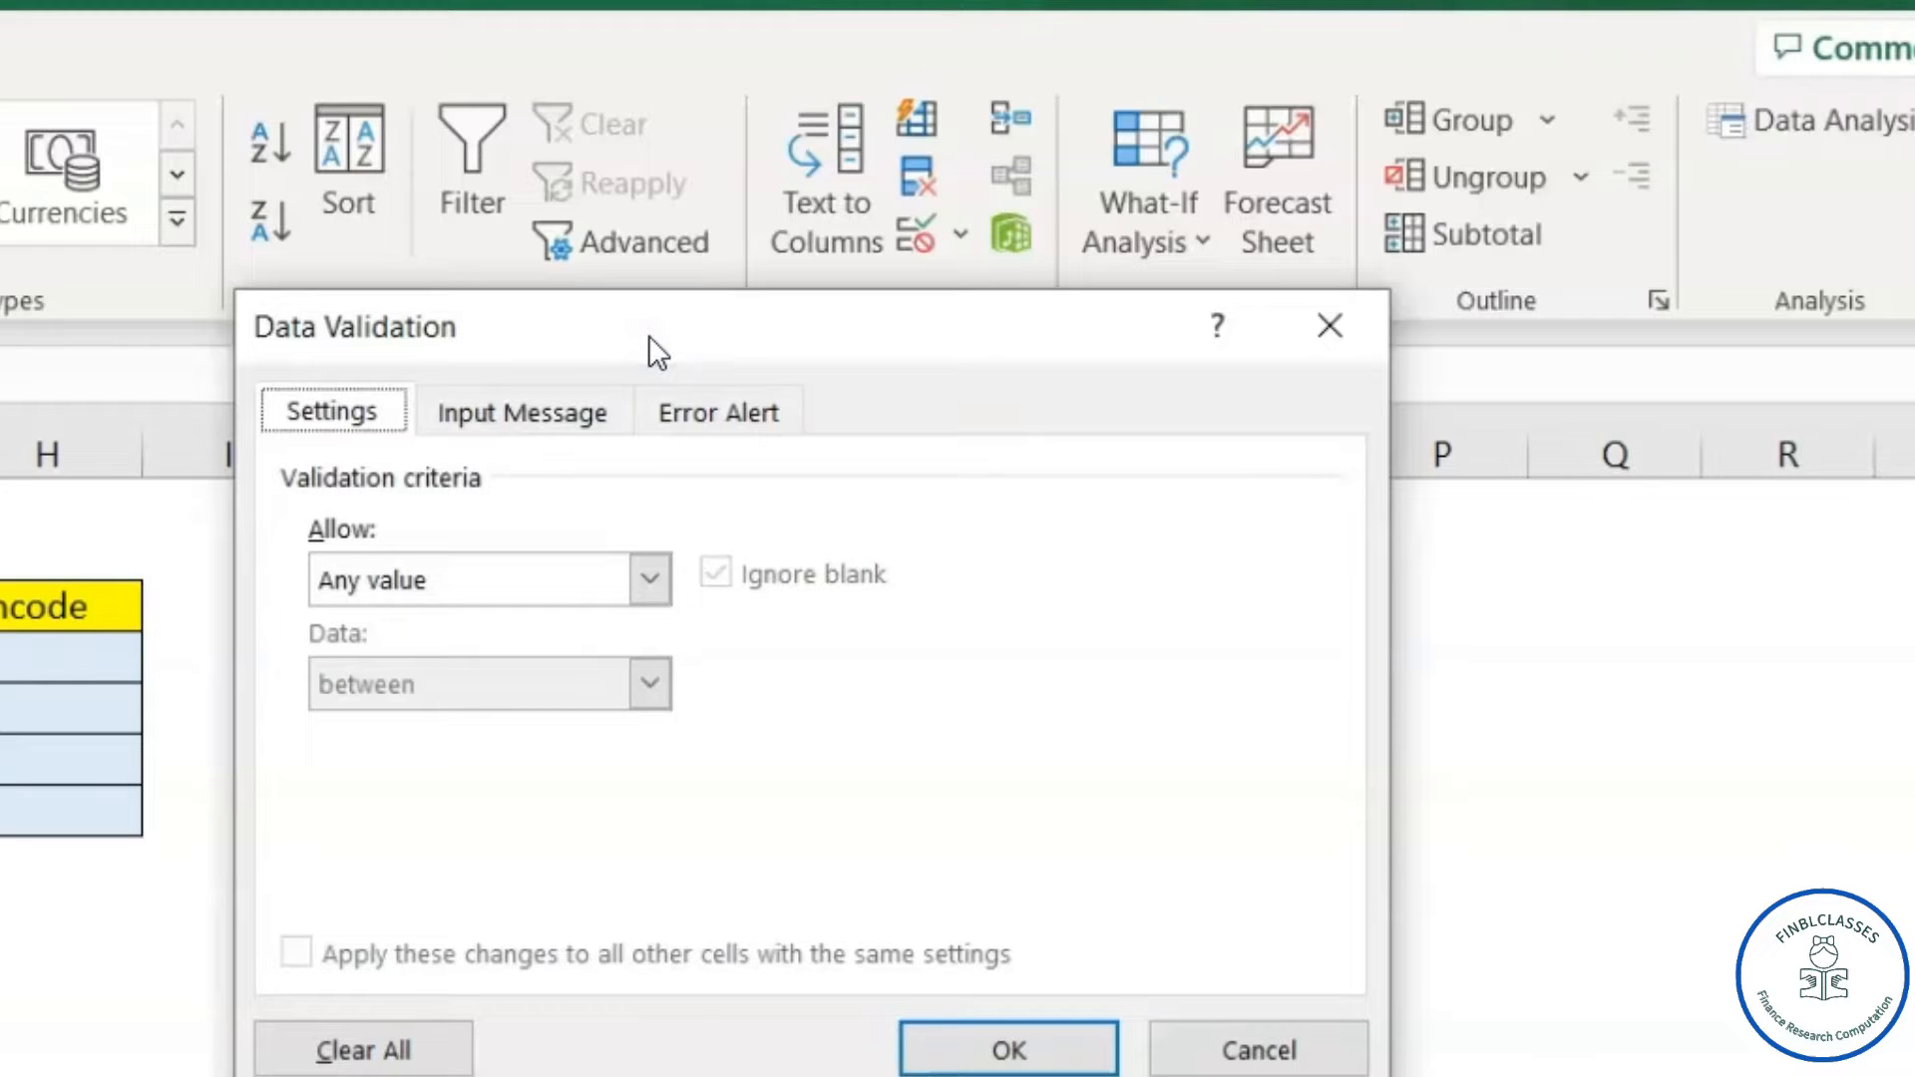
- Allow only dates less than =$E$4 in D4:D7 and apply the rule
{"action": "left_click", "coordinate": [648, 581]}
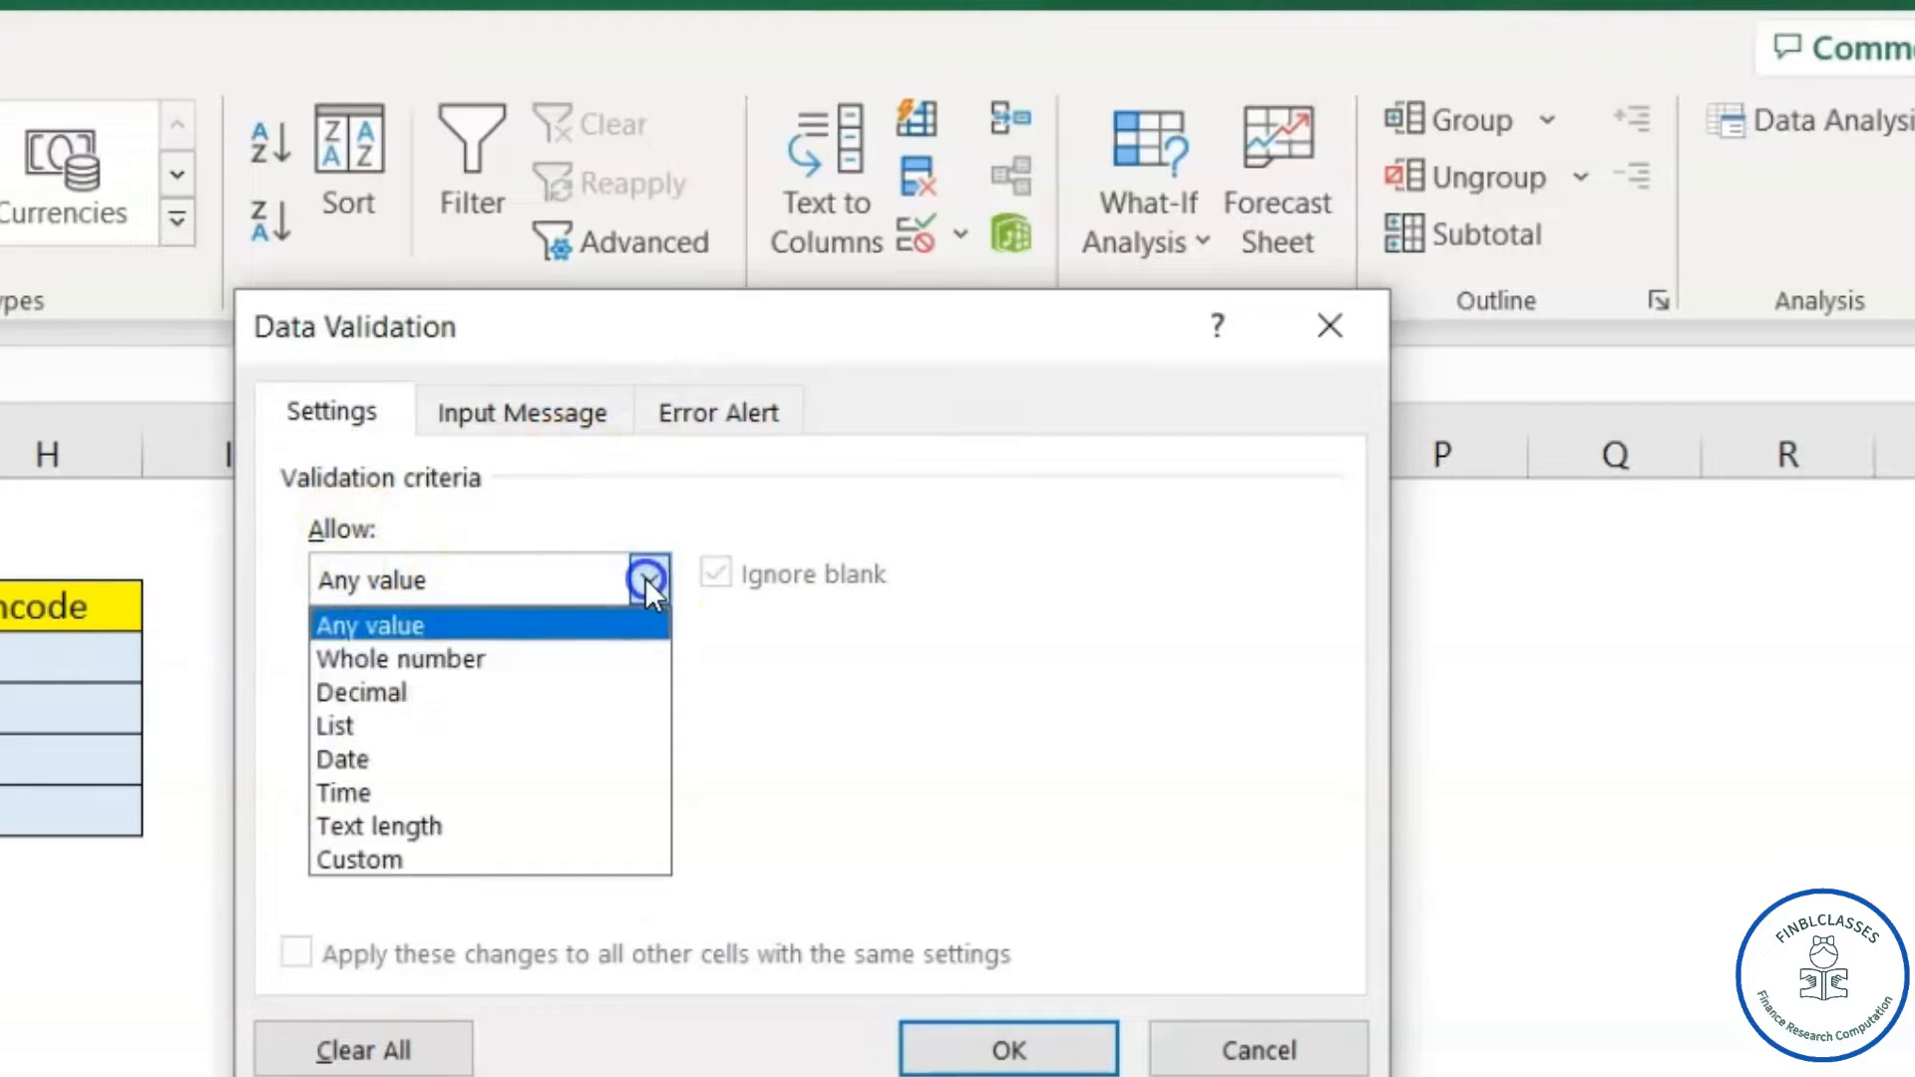
{"action": "left_click", "coordinate": [432, 756]}
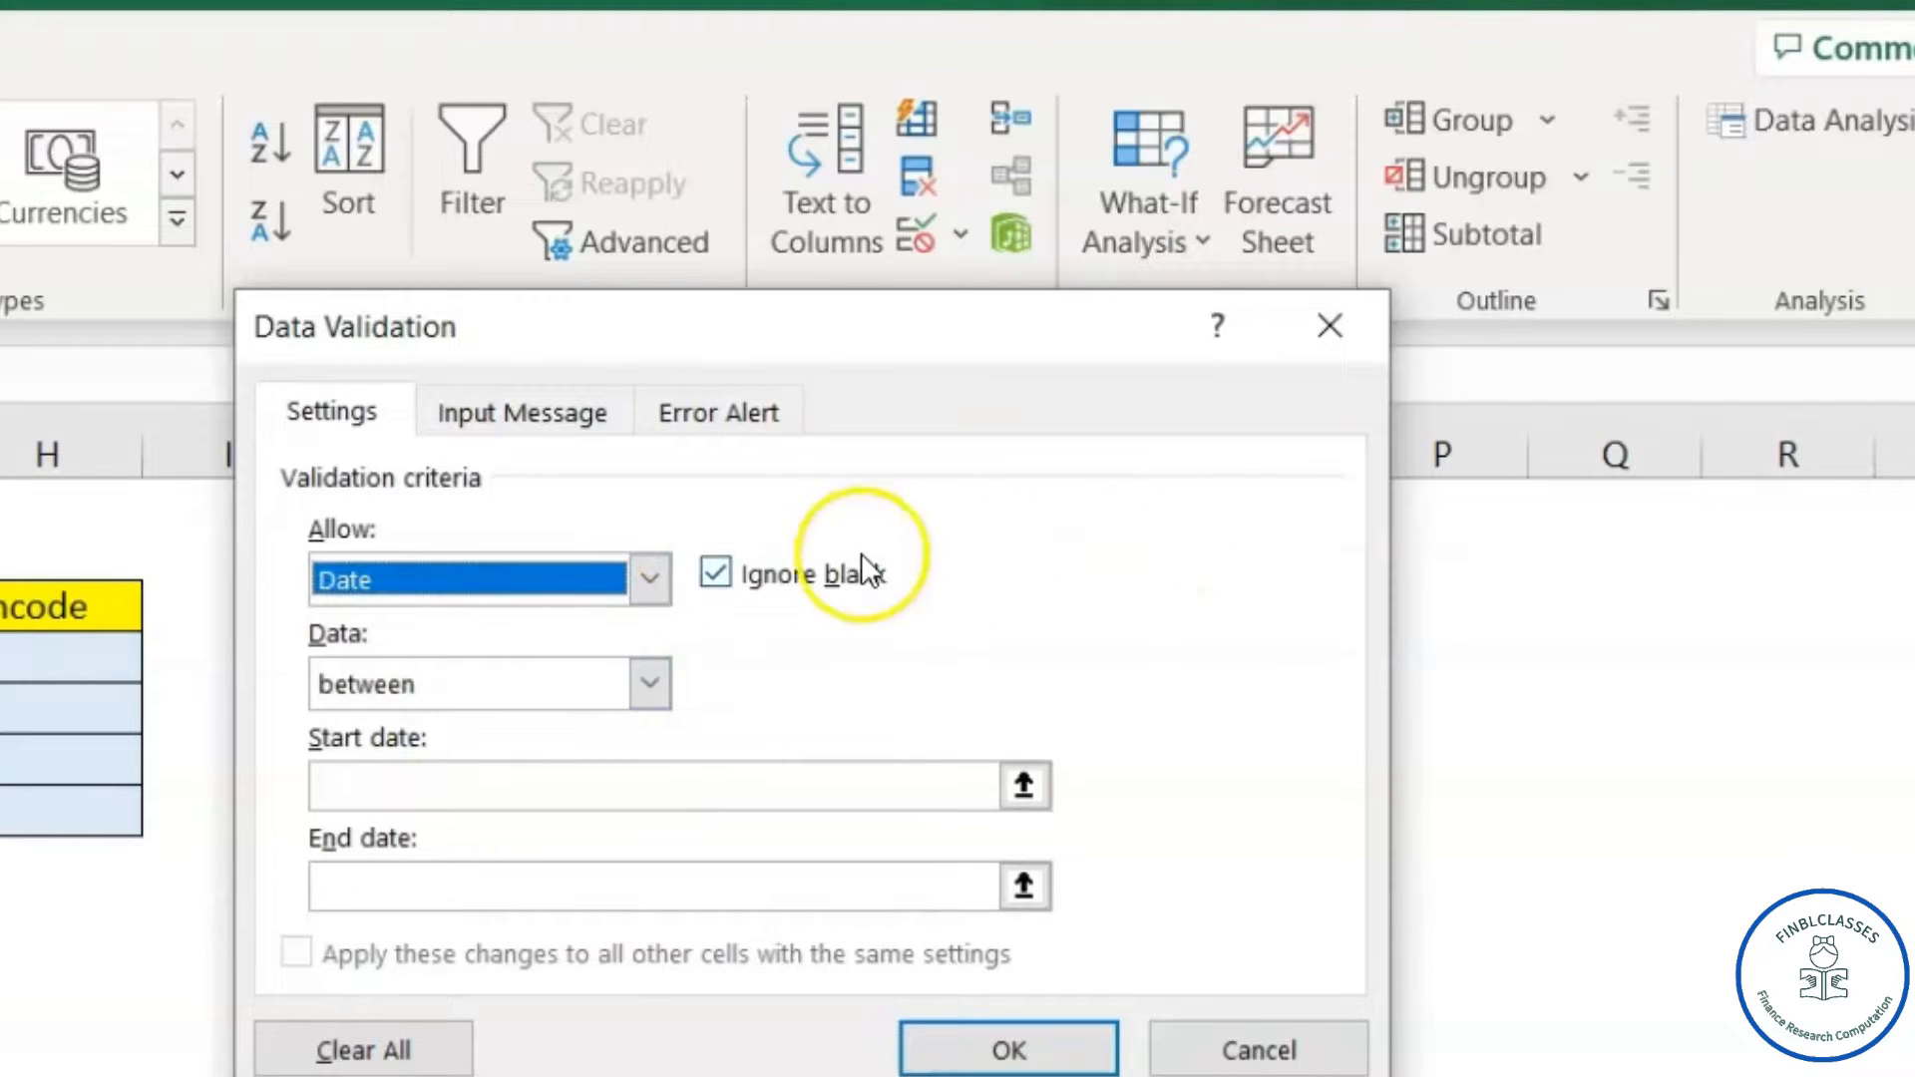
{"action": "left_click", "coordinate": [644, 688]}
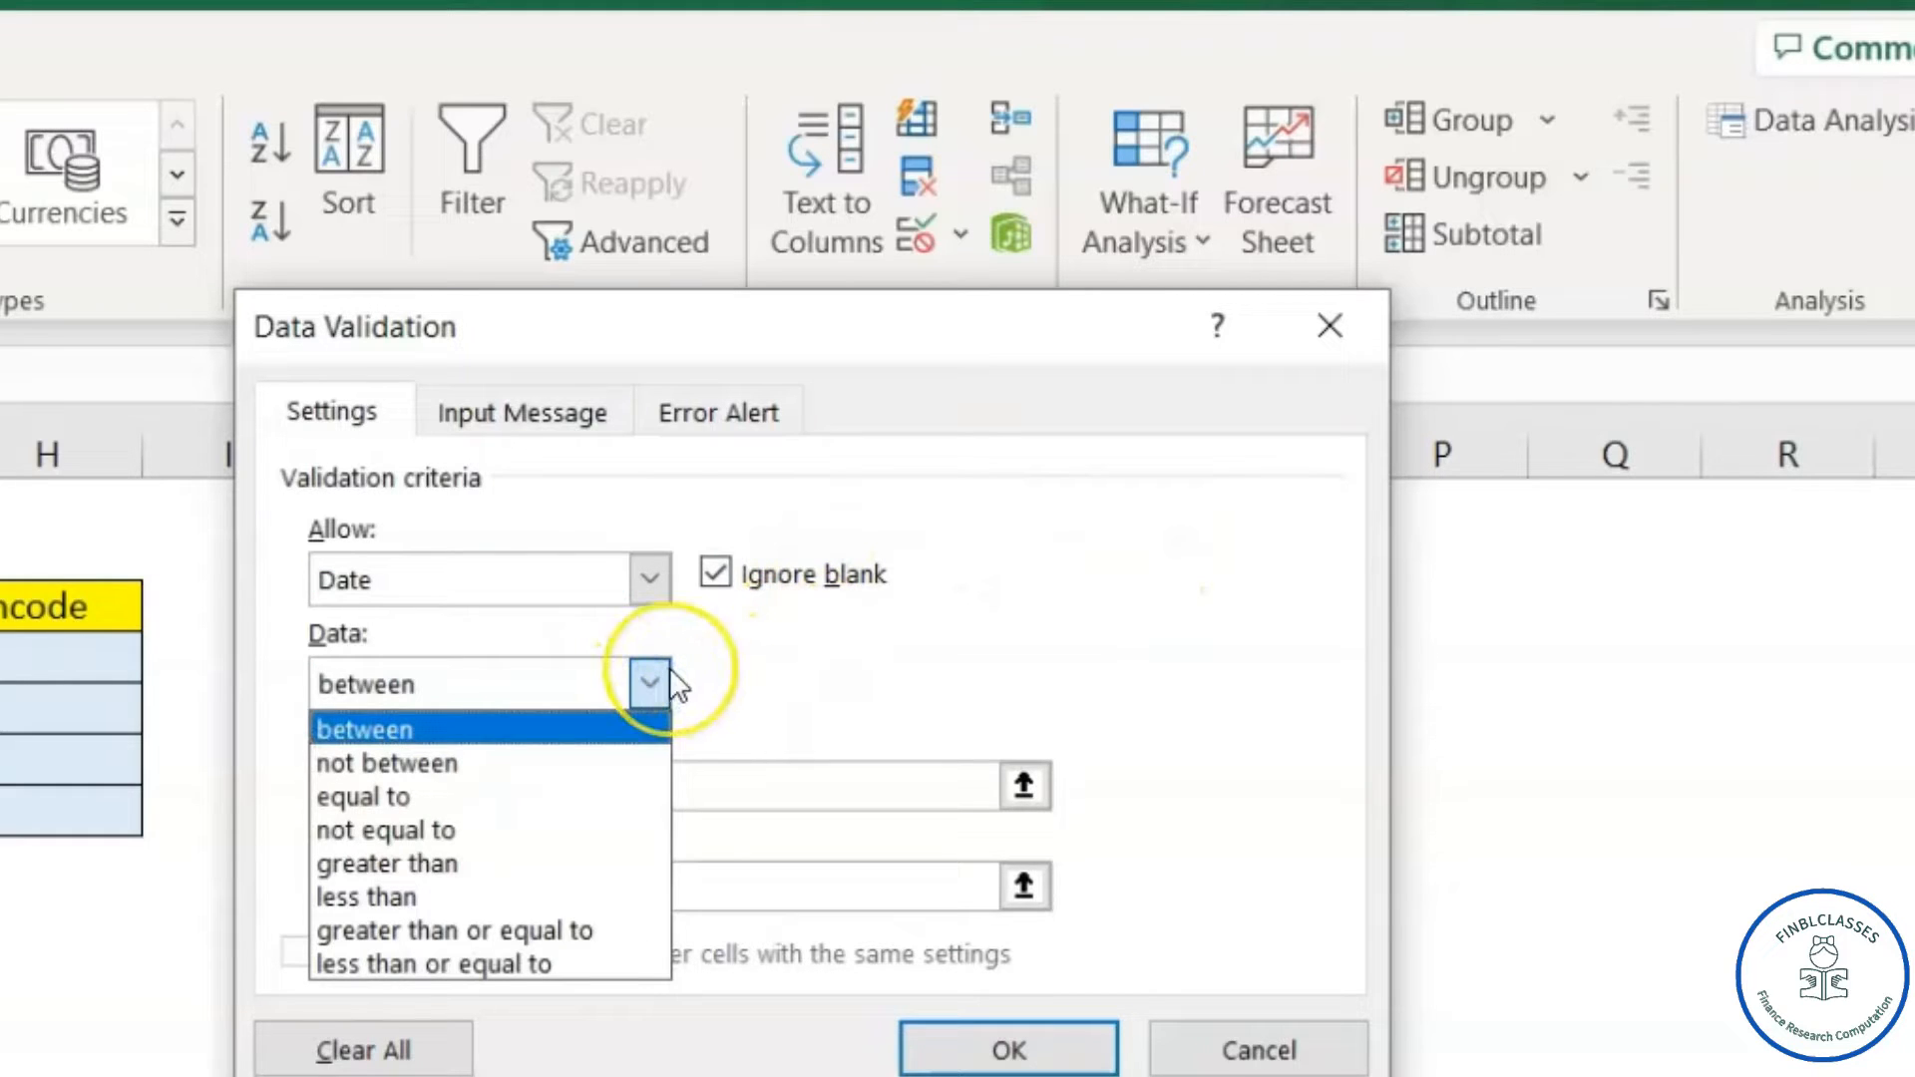
{"action": "left_click", "coordinate": [386, 895]}
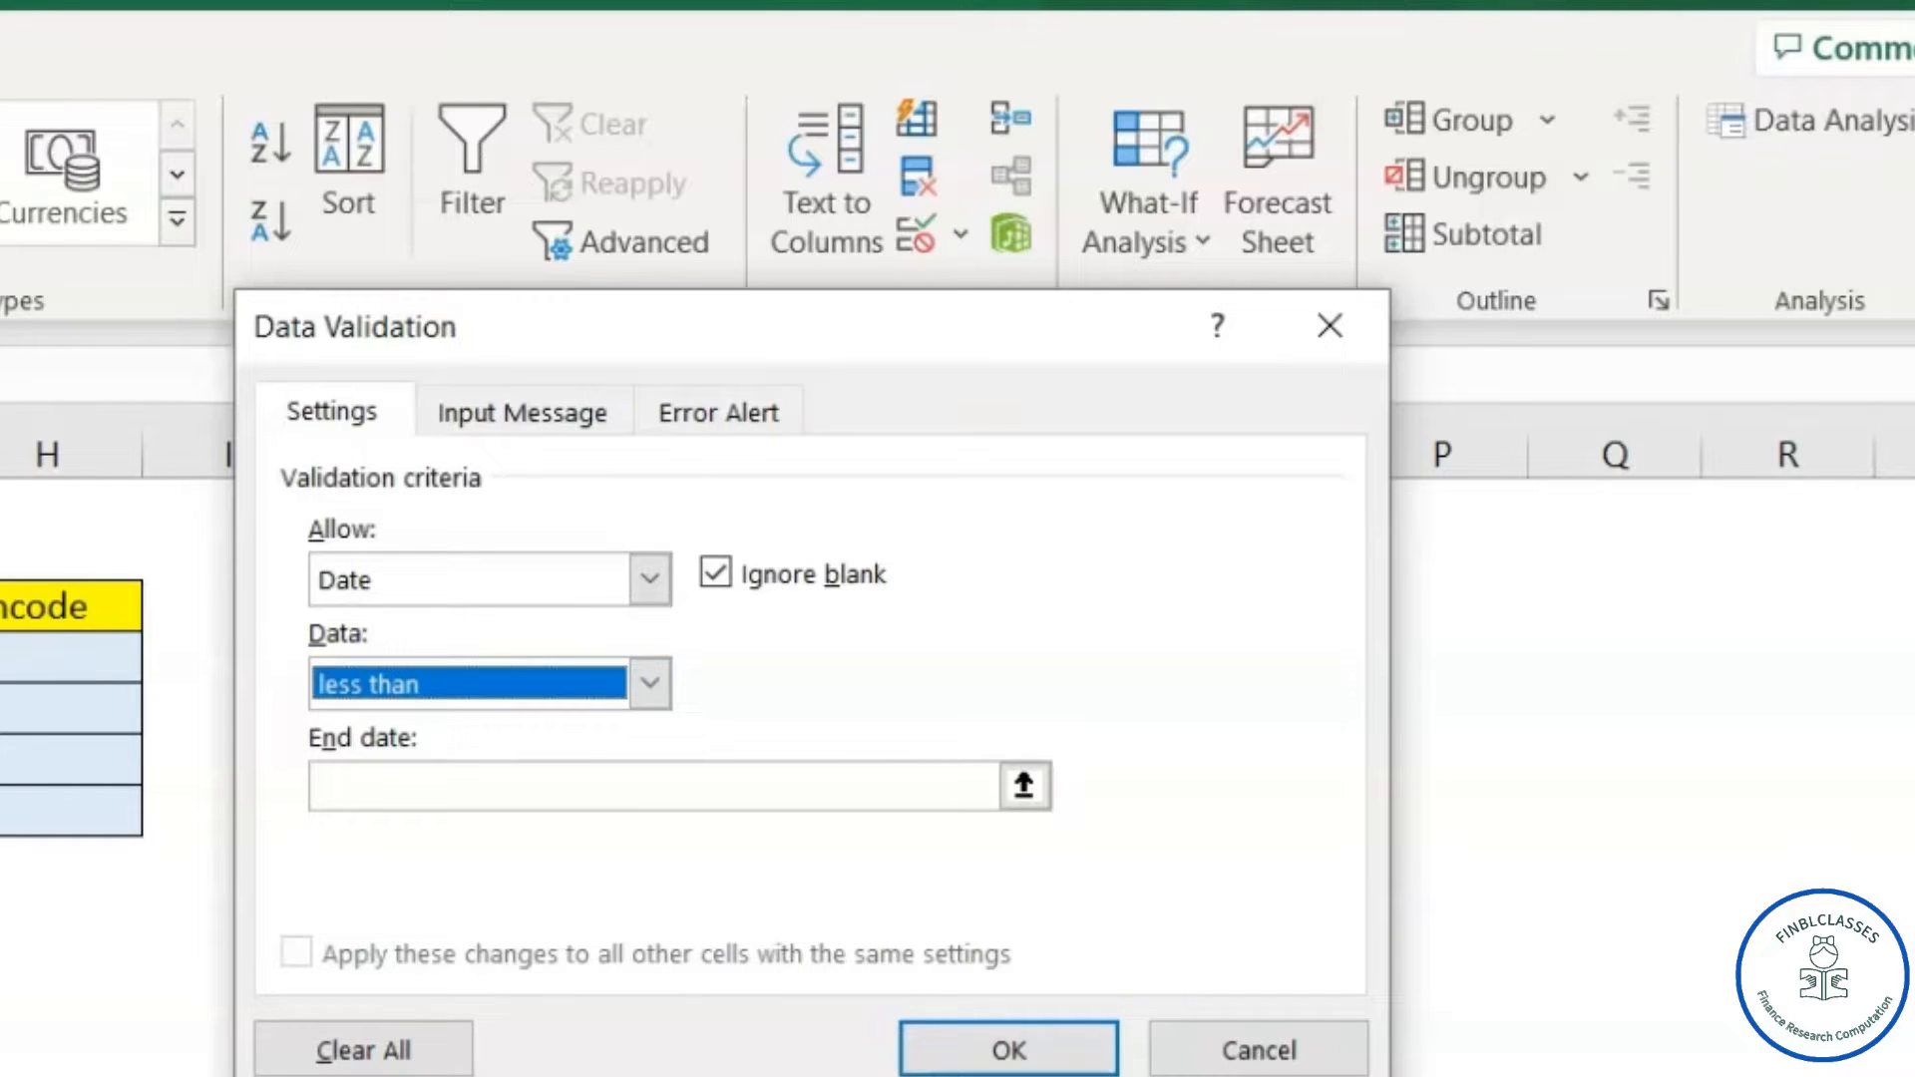
{"action": "left_click", "coordinate": [462, 782]}
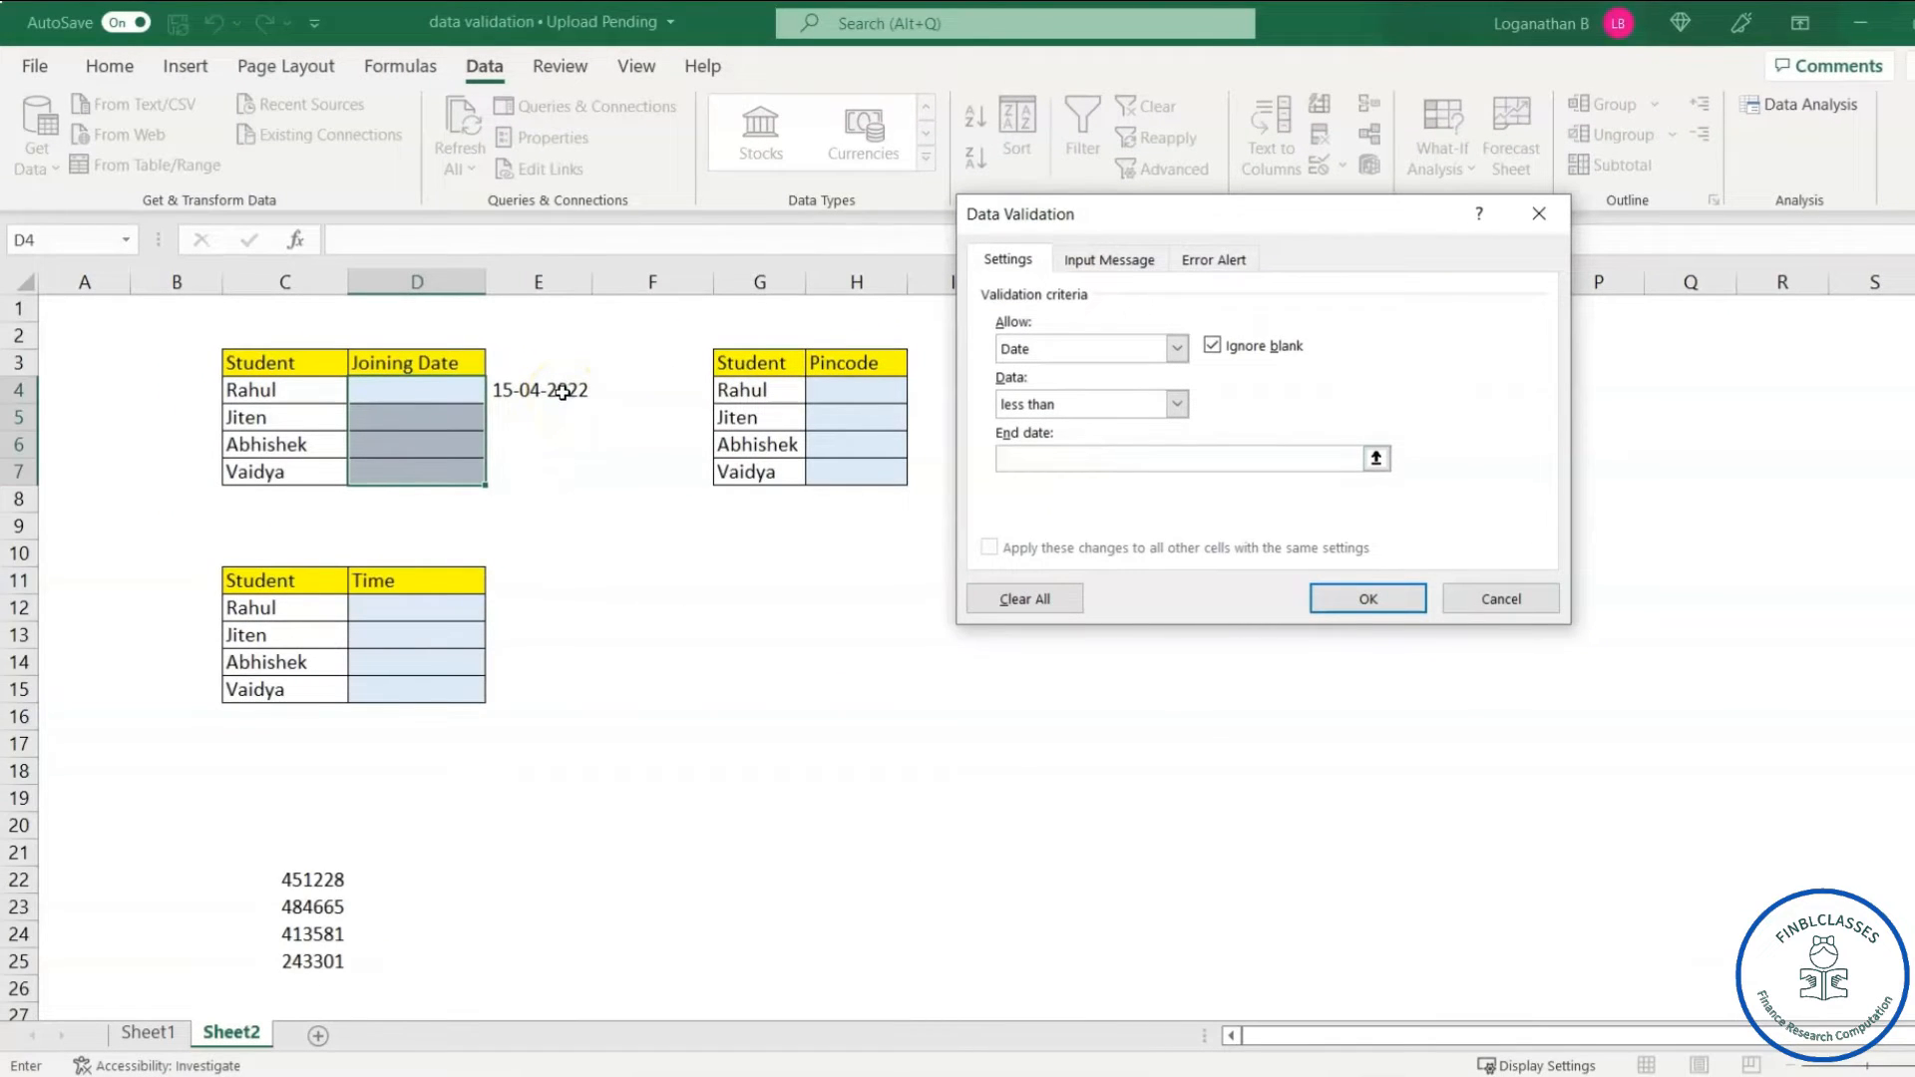
{"action": "left_click", "coordinate": [564, 392]}
{"action": "key", "text": "F4"}
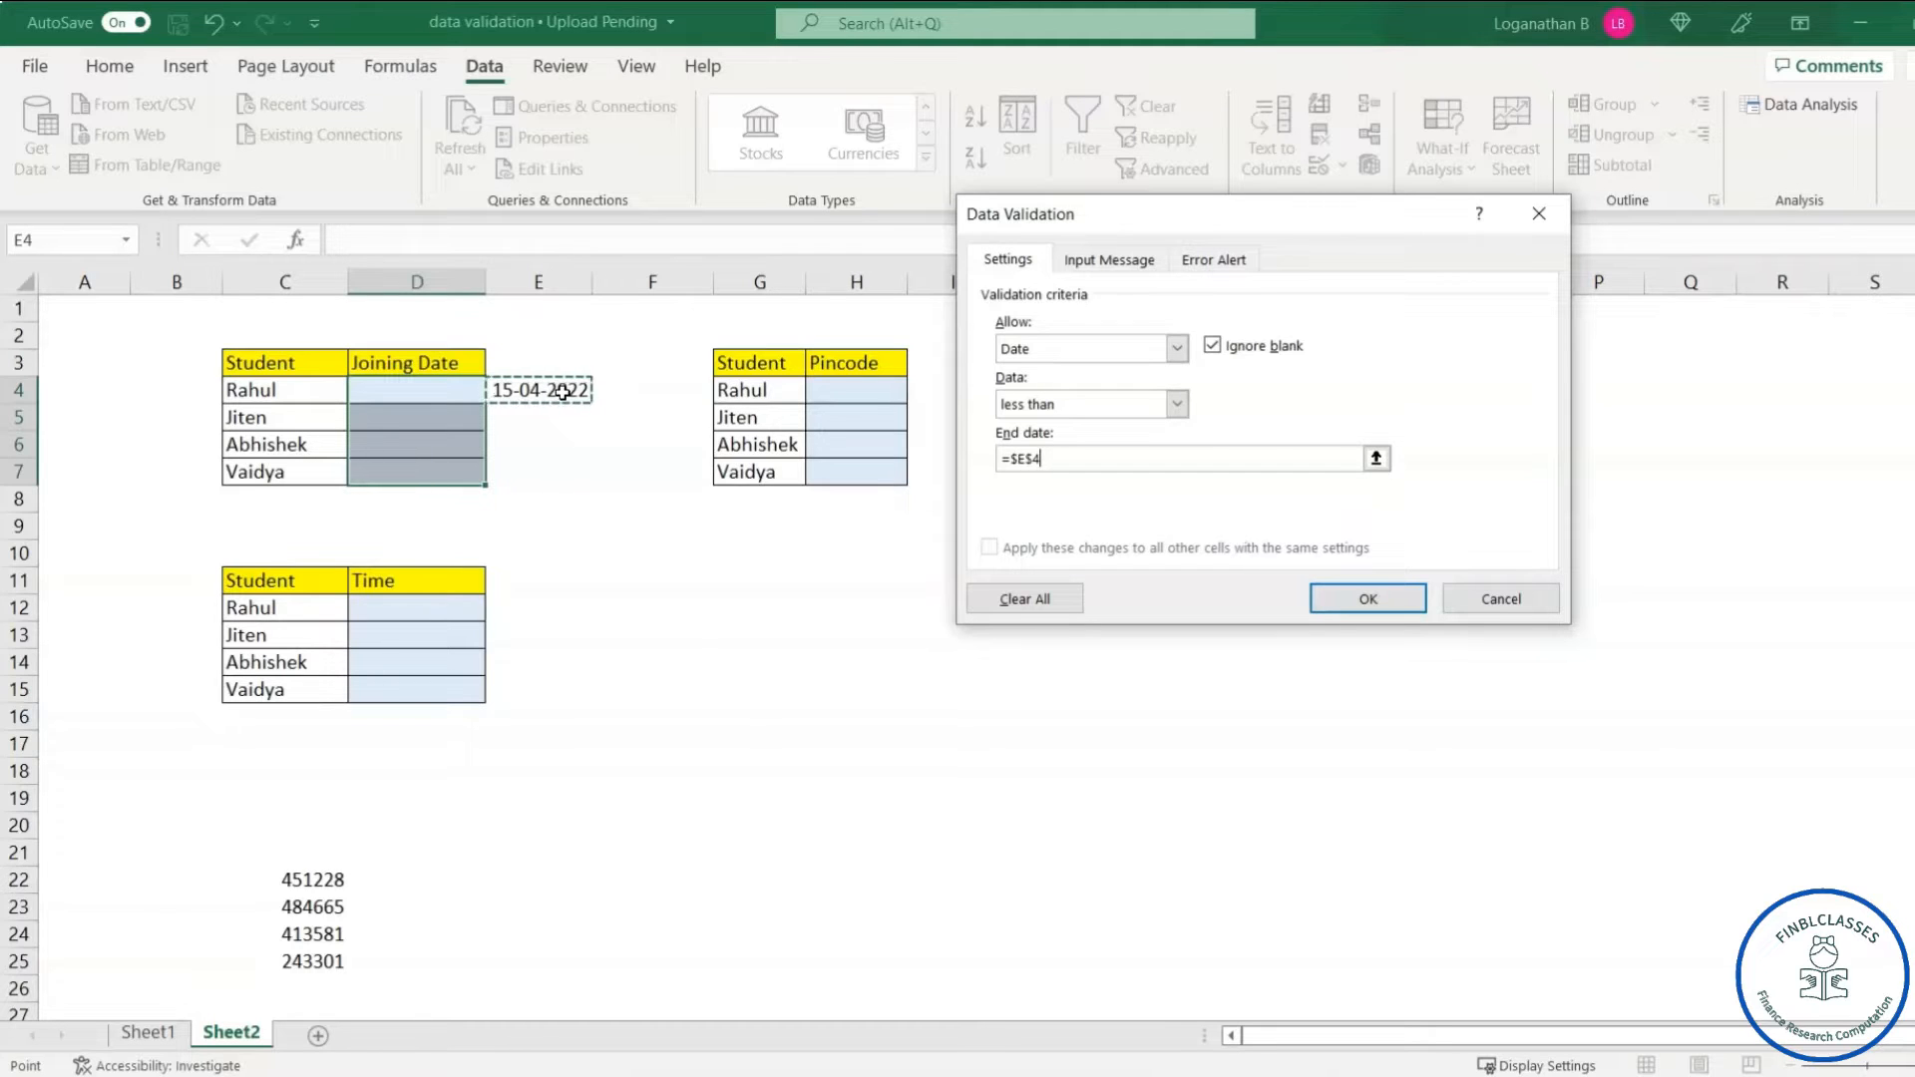
{"action": "left_click", "coordinate": [1367, 600]}
{"action": "left_click", "coordinate": [509, 470]}
{"action": "left_click", "coordinate": [399, 387]}
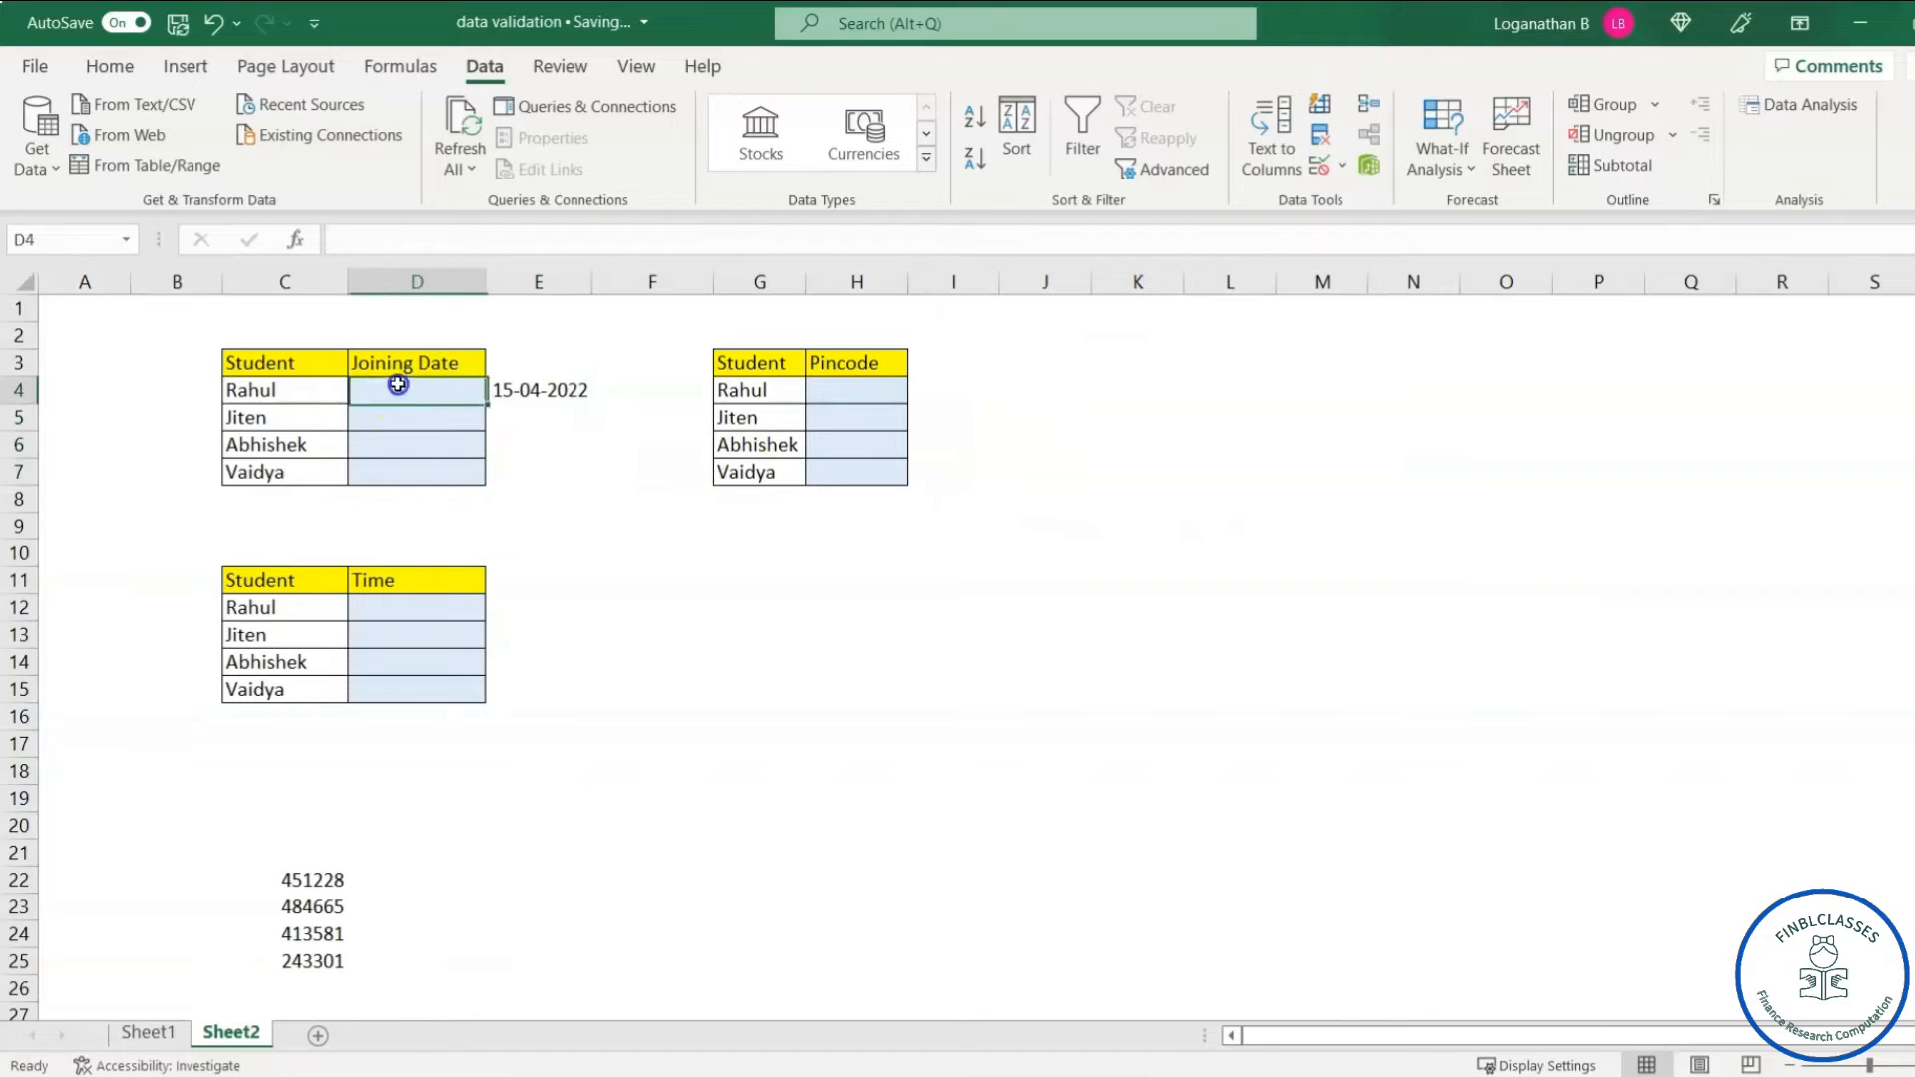
- Enter 11-03-2022 in D4, then confirm a later date, 16-04-2022, is rejected
{"action": "left_click", "coordinate": [554, 443]}
{"action": "left_click", "coordinate": [416, 390]}
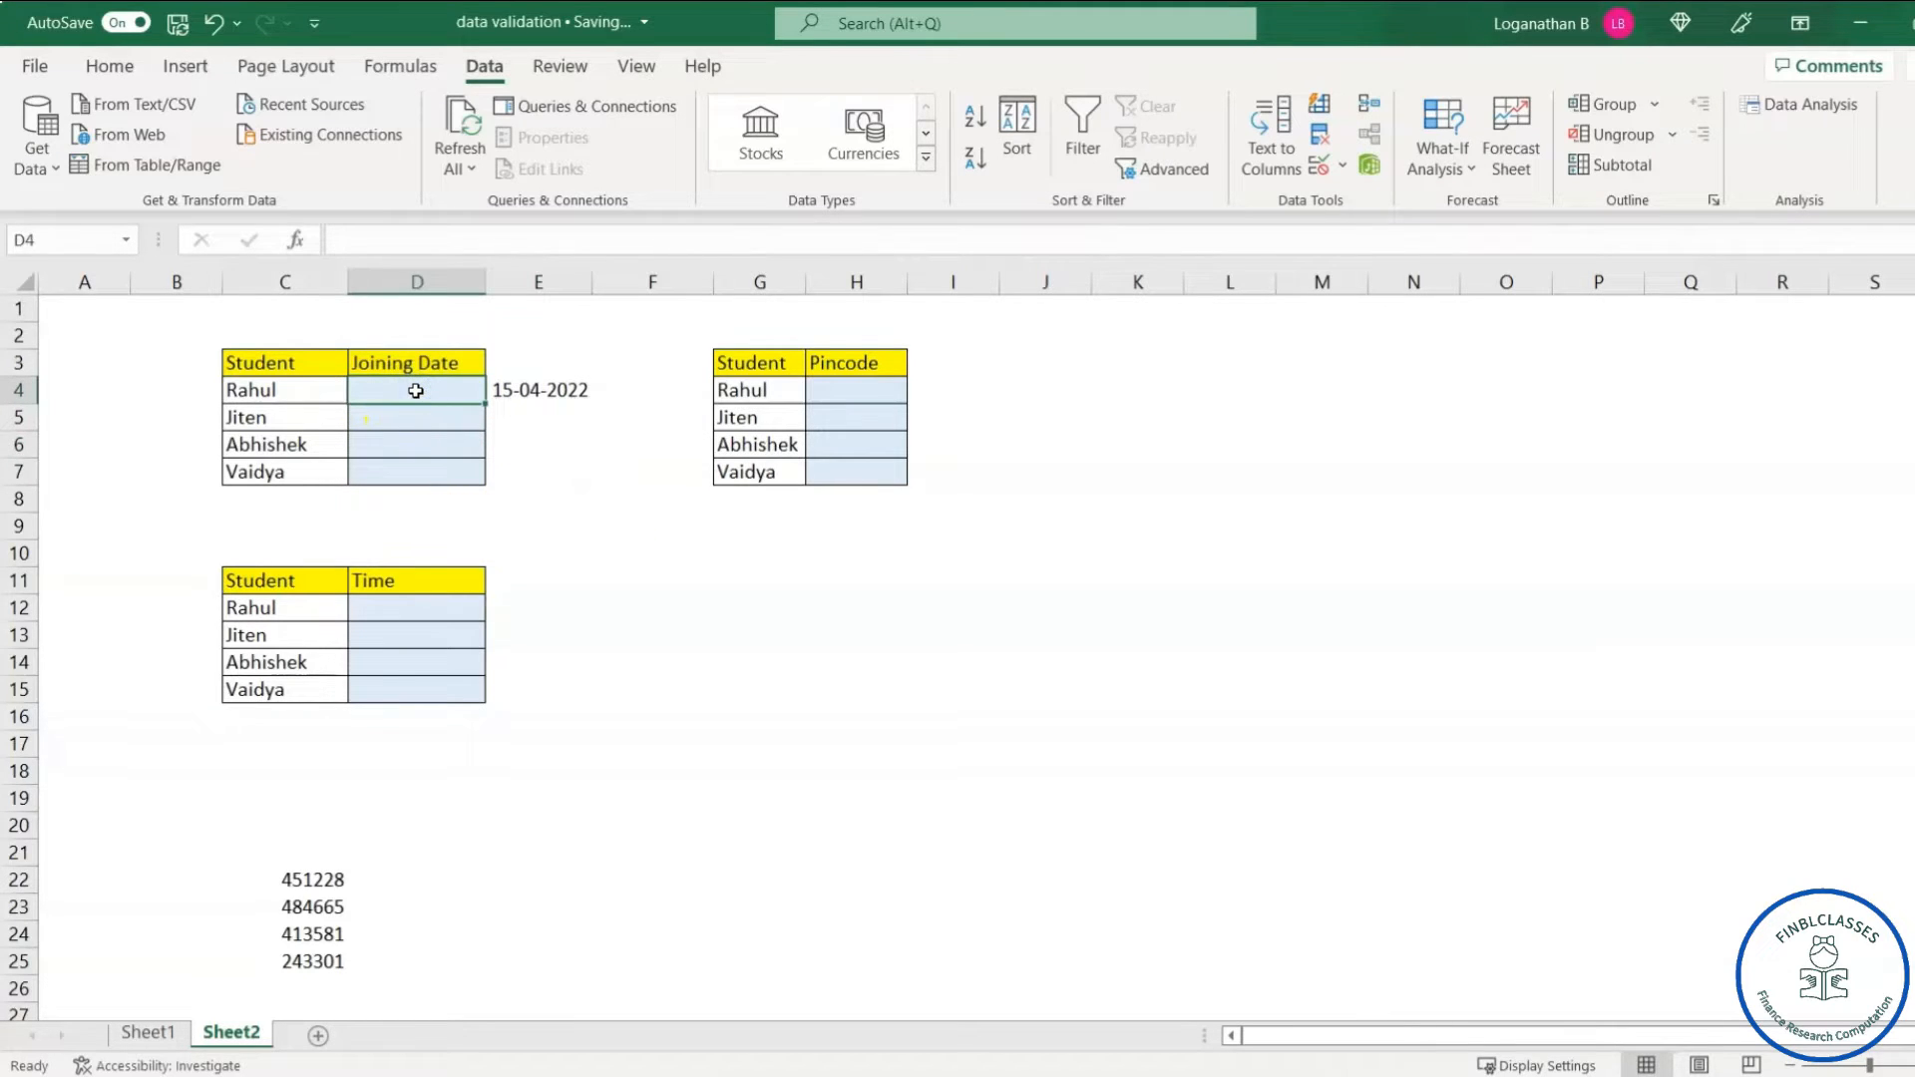
{"action": "type", "text": "11/3/22"}
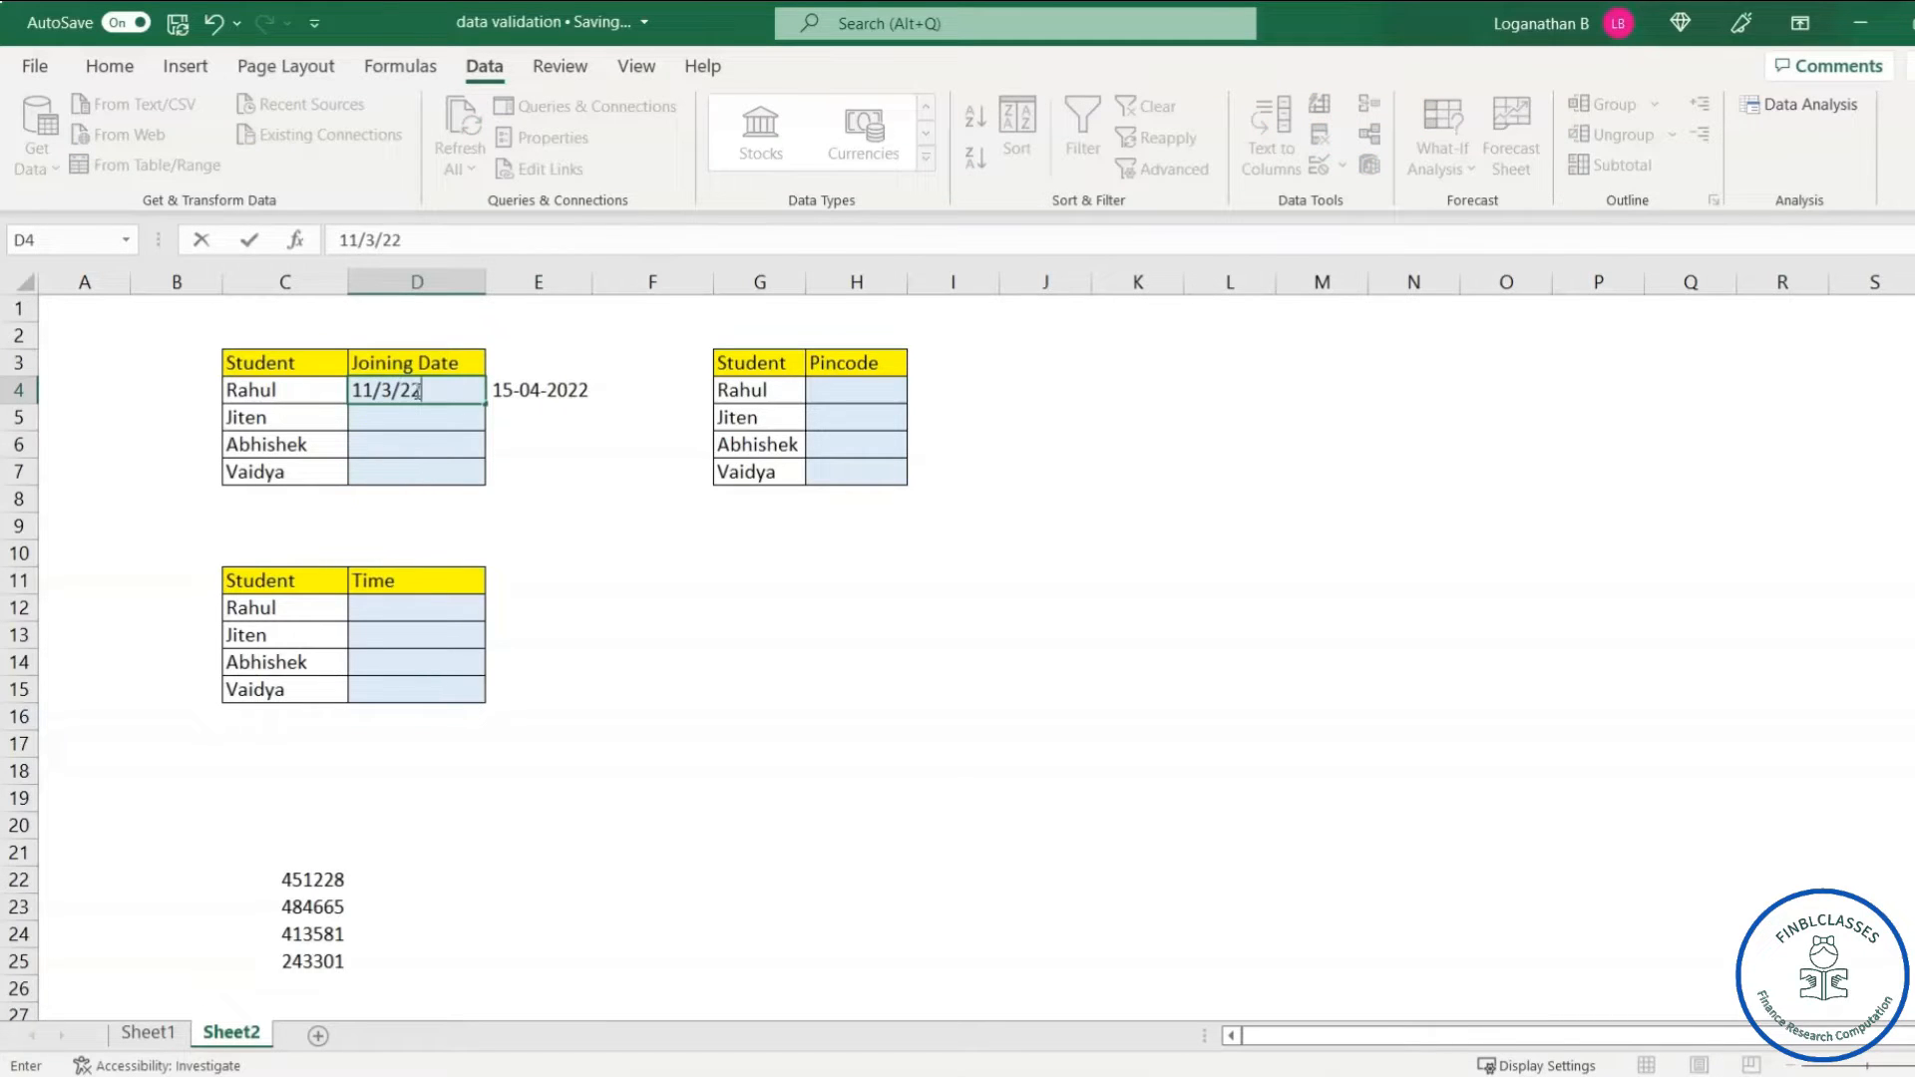
{"action": "key", "text": "Return"}
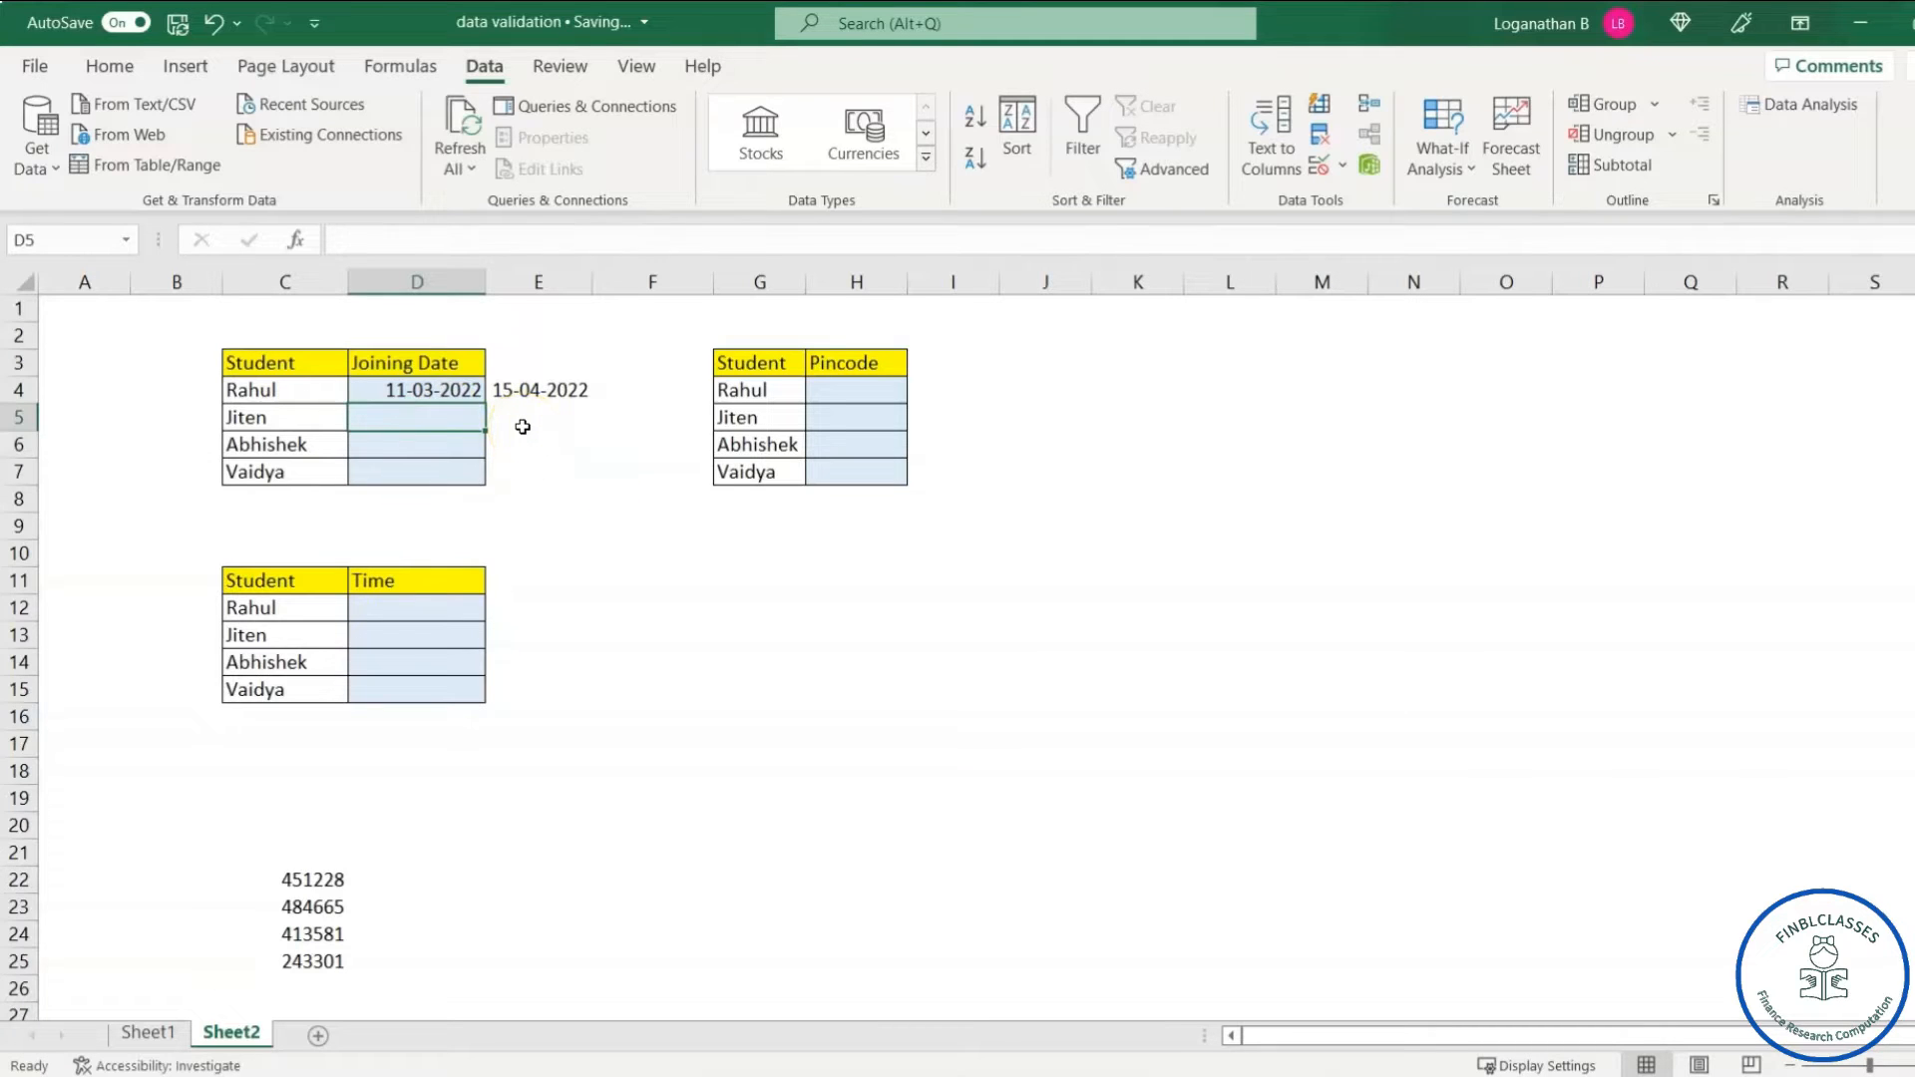
{"action": "type", "text": "16/4/22"}
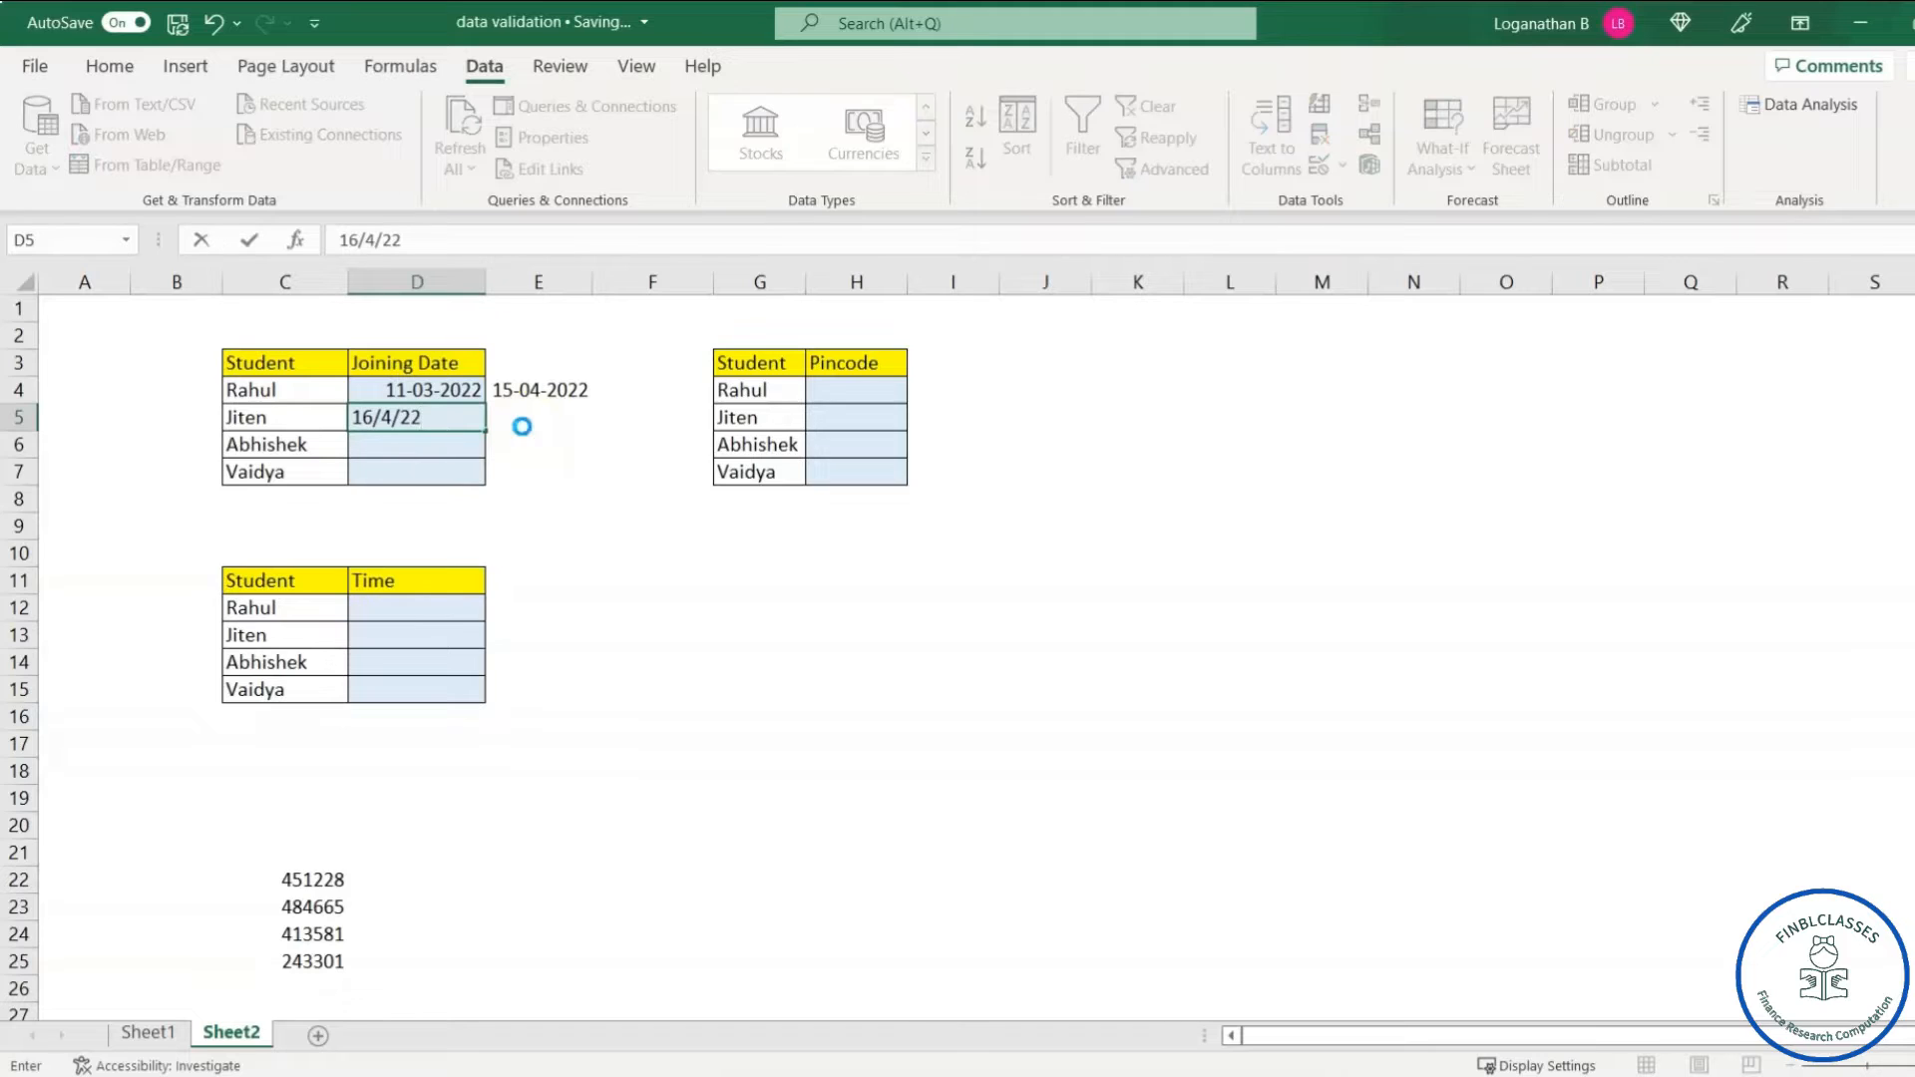
{"action": "key", "text": "Return"}
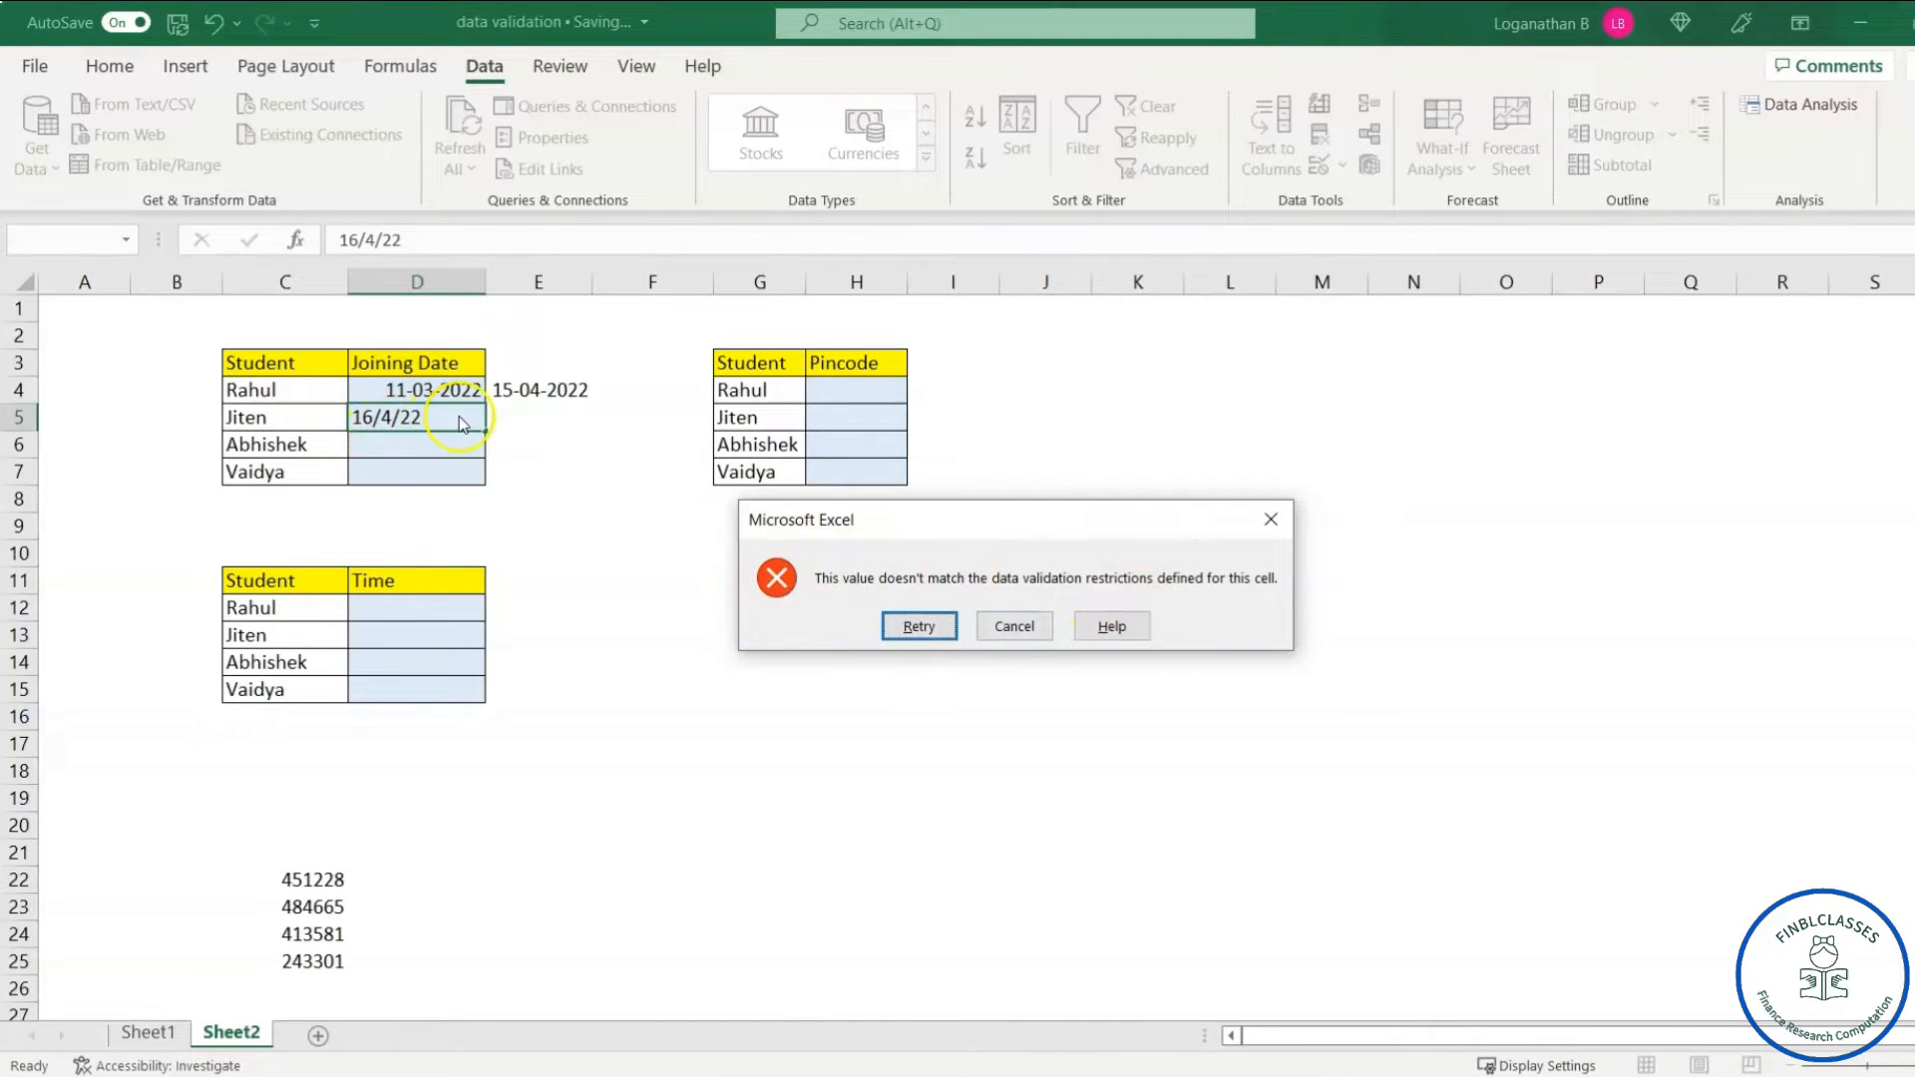
{"action": "left_click", "coordinate": [1273, 522]}
- Confirm the limit date 15-04-2022 is rejected in D6, then enter 12-02-2022 there
{"action": "left_click", "coordinate": [402, 447]}
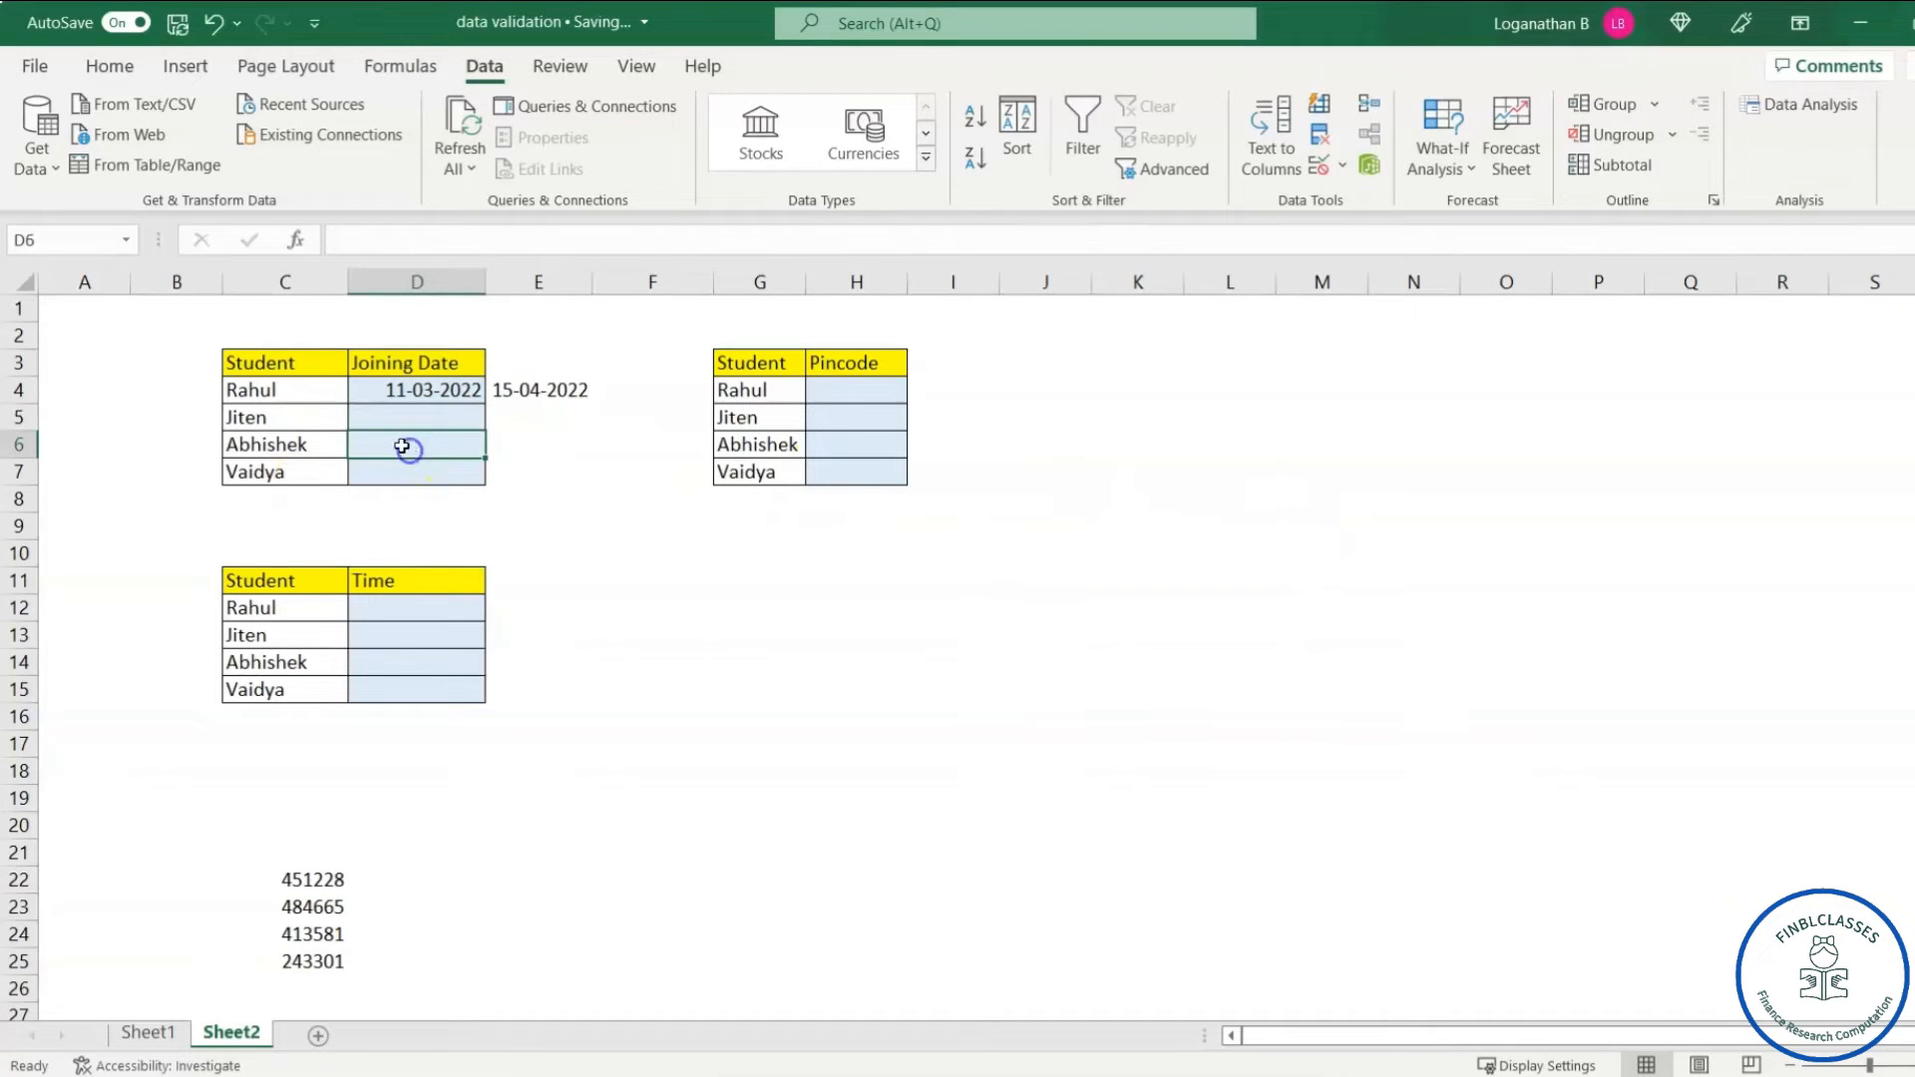
{"action": "type", "text": "15/4/22"}
{"action": "key", "text": "Return"}
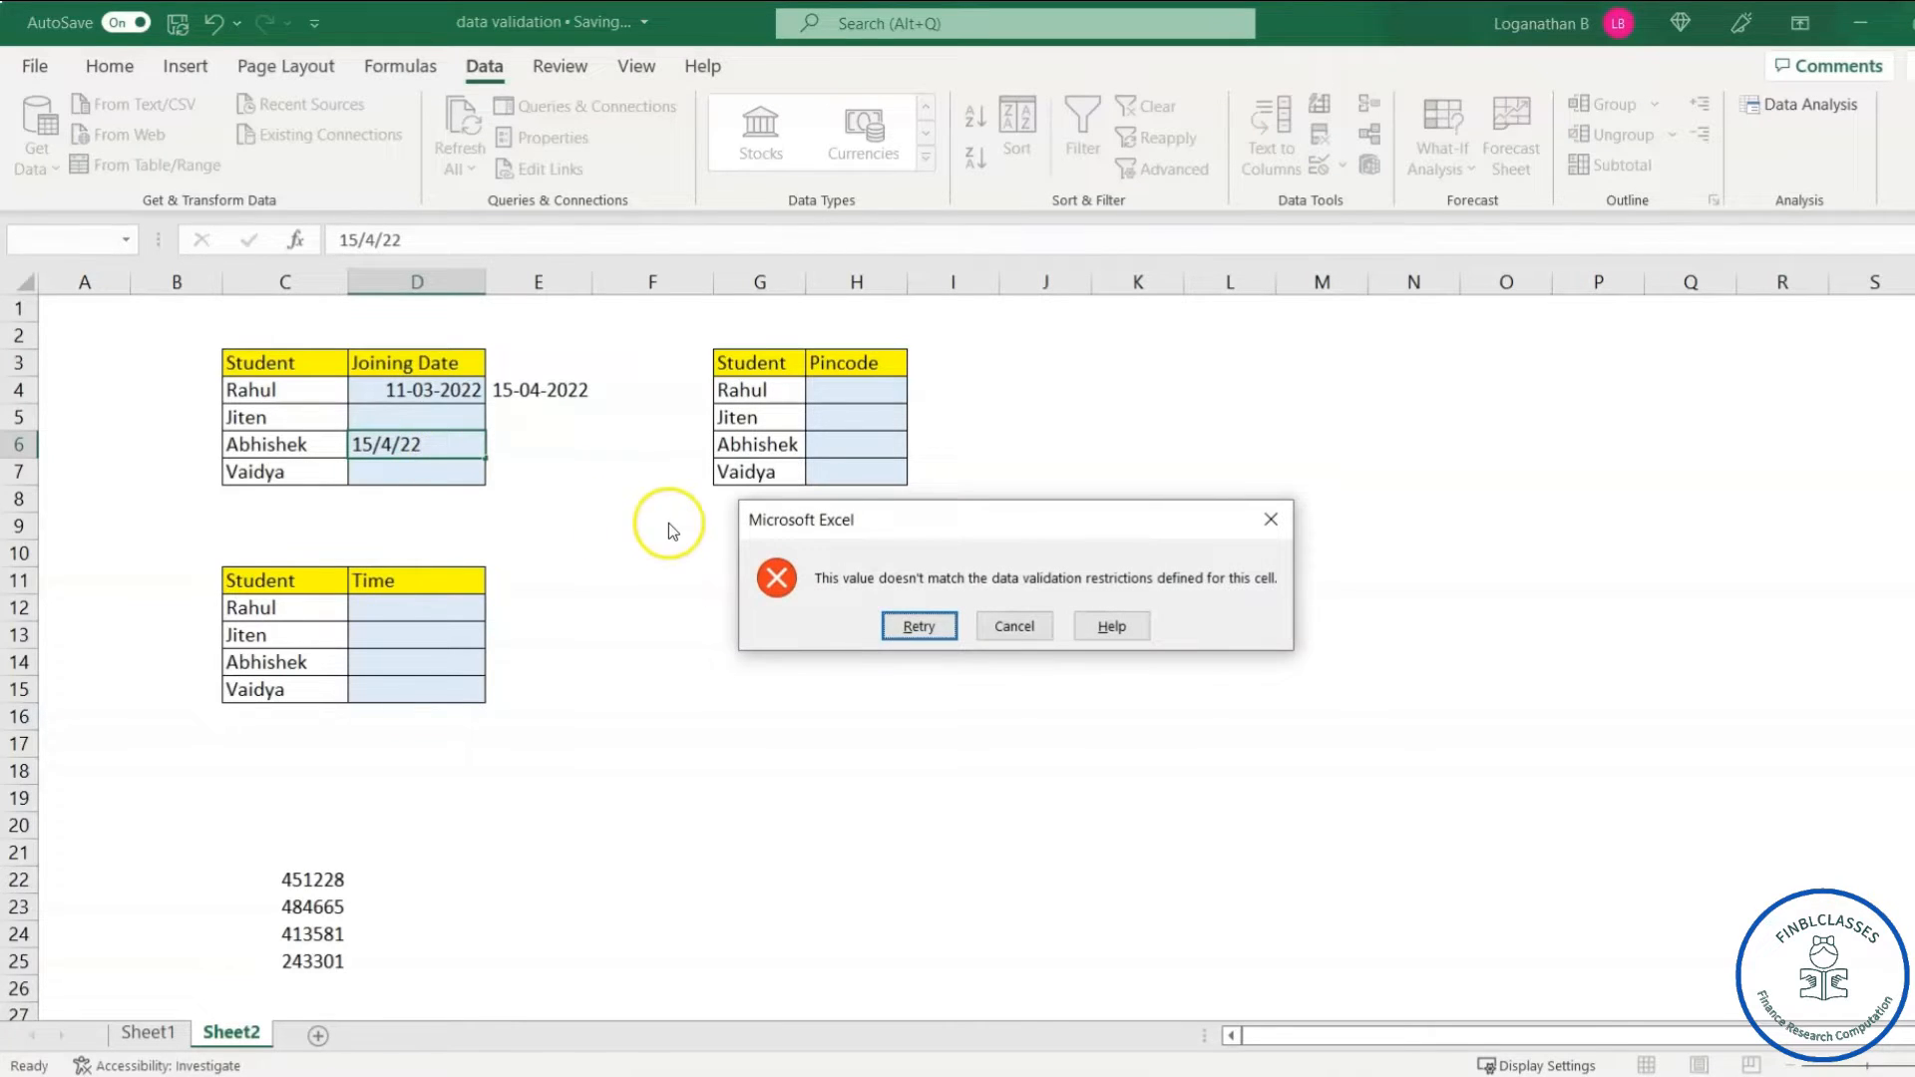
{"action": "left_click", "coordinate": [1268, 520]}
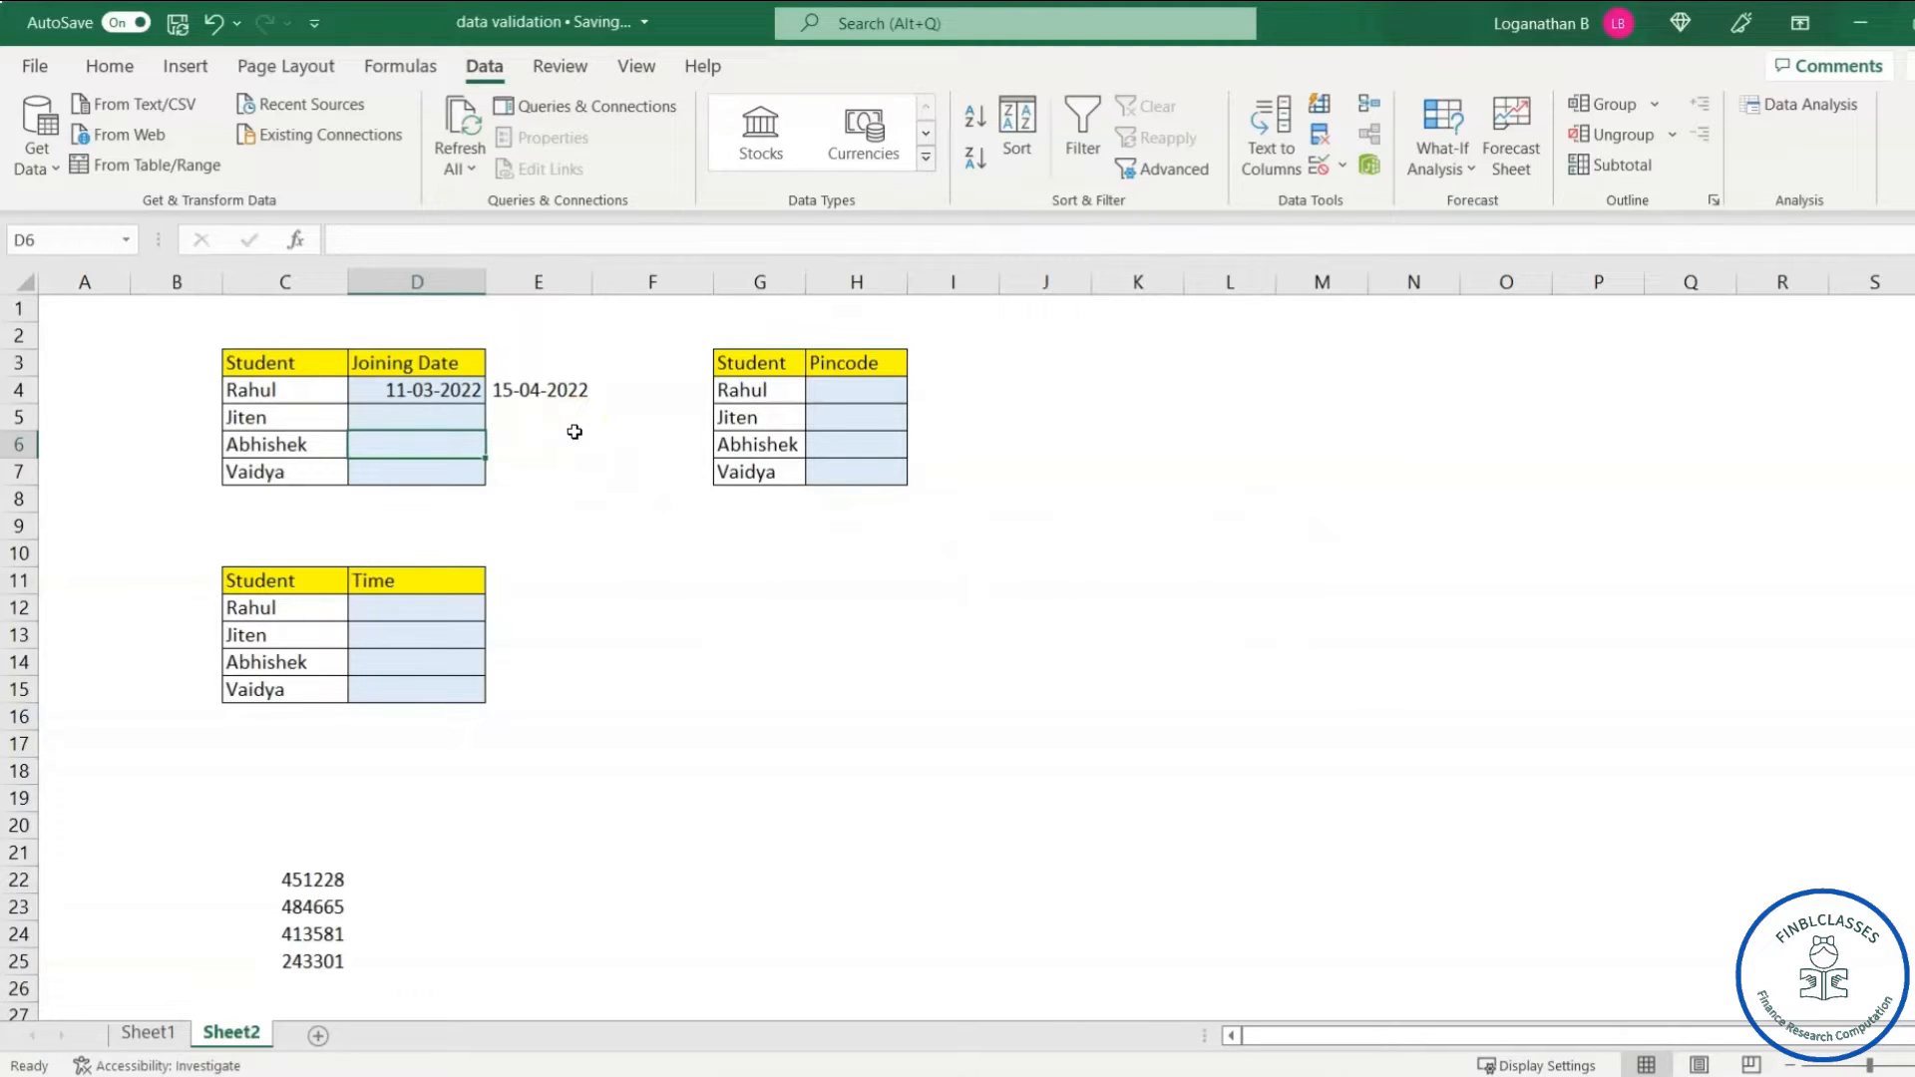
{"action": "left_click", "coordinate": [429, 445]}
{"action": "type", "text": "12/2/22"}
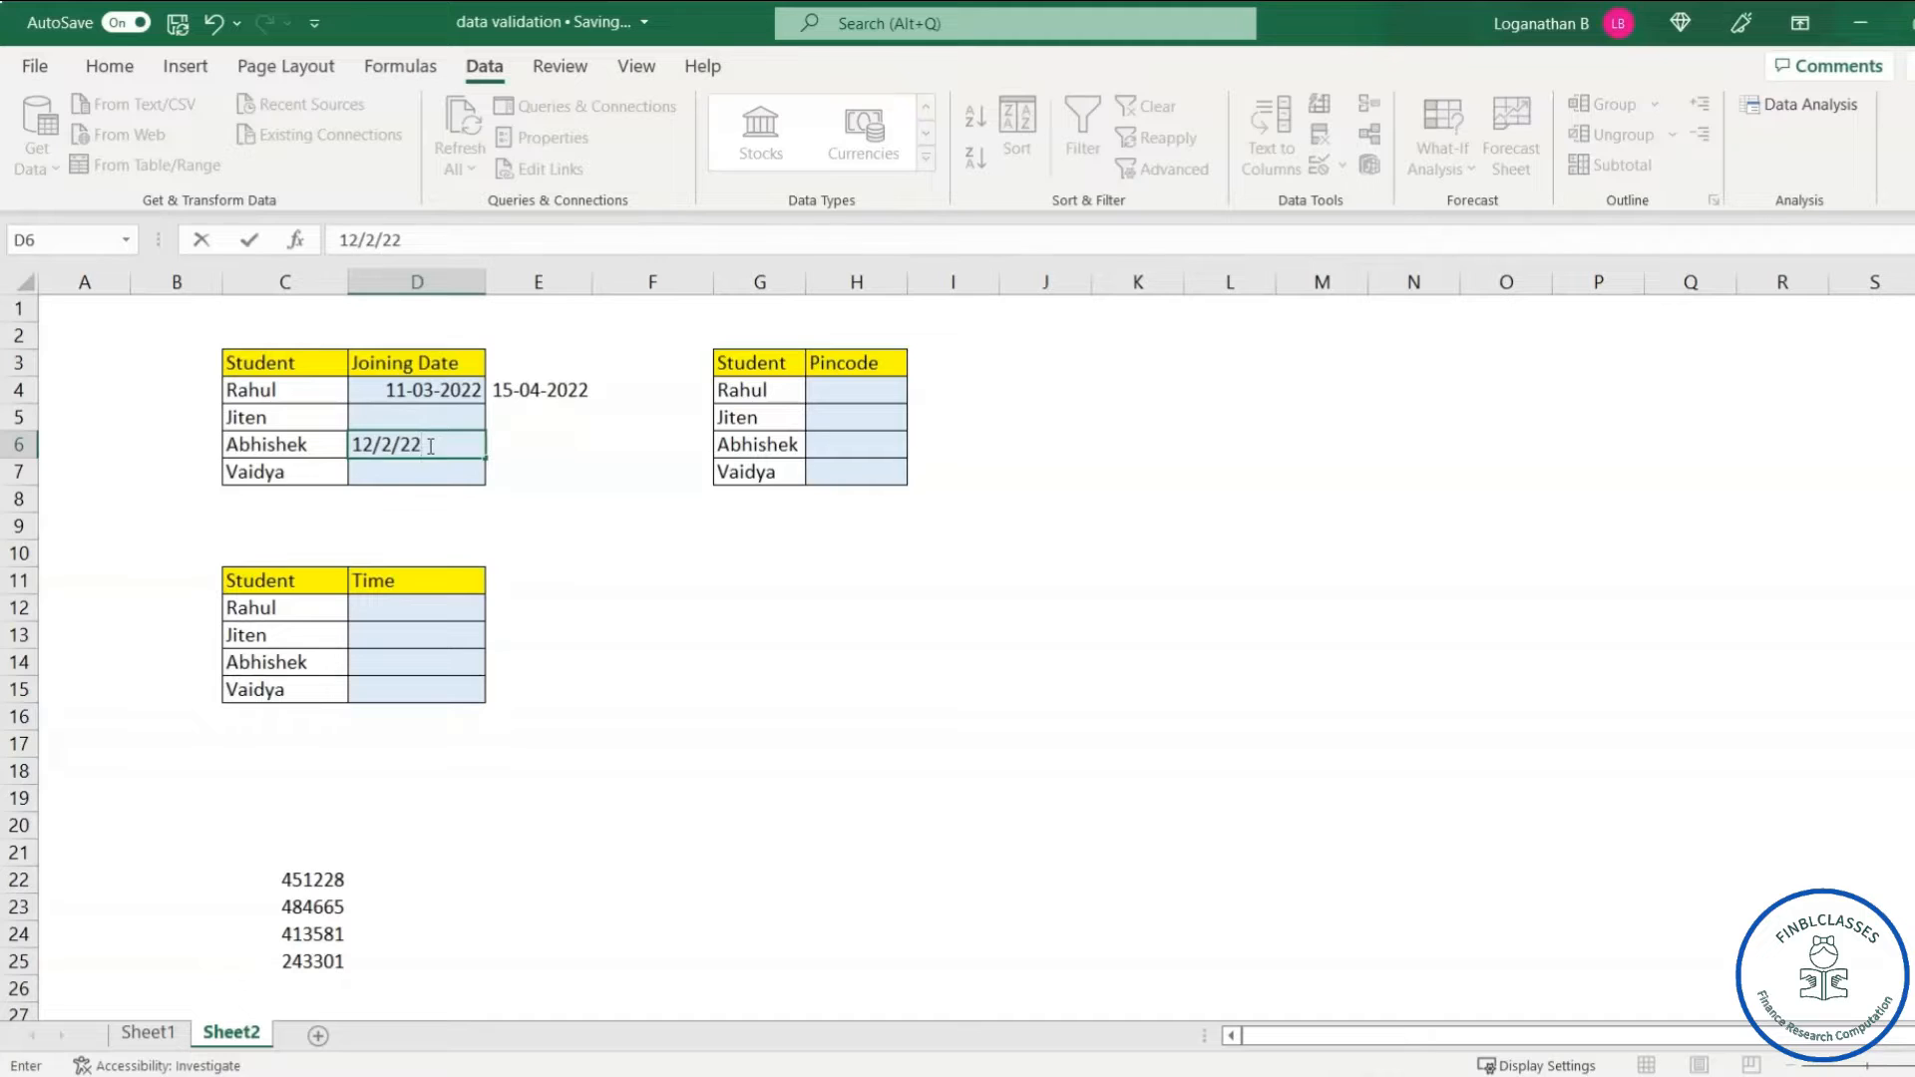
{"action": "key", "text": "Return"}
- Enter Vaidya's joining date 14-04-2022 in D7
{"action": "left_click", "coordinate": [433, 469]}
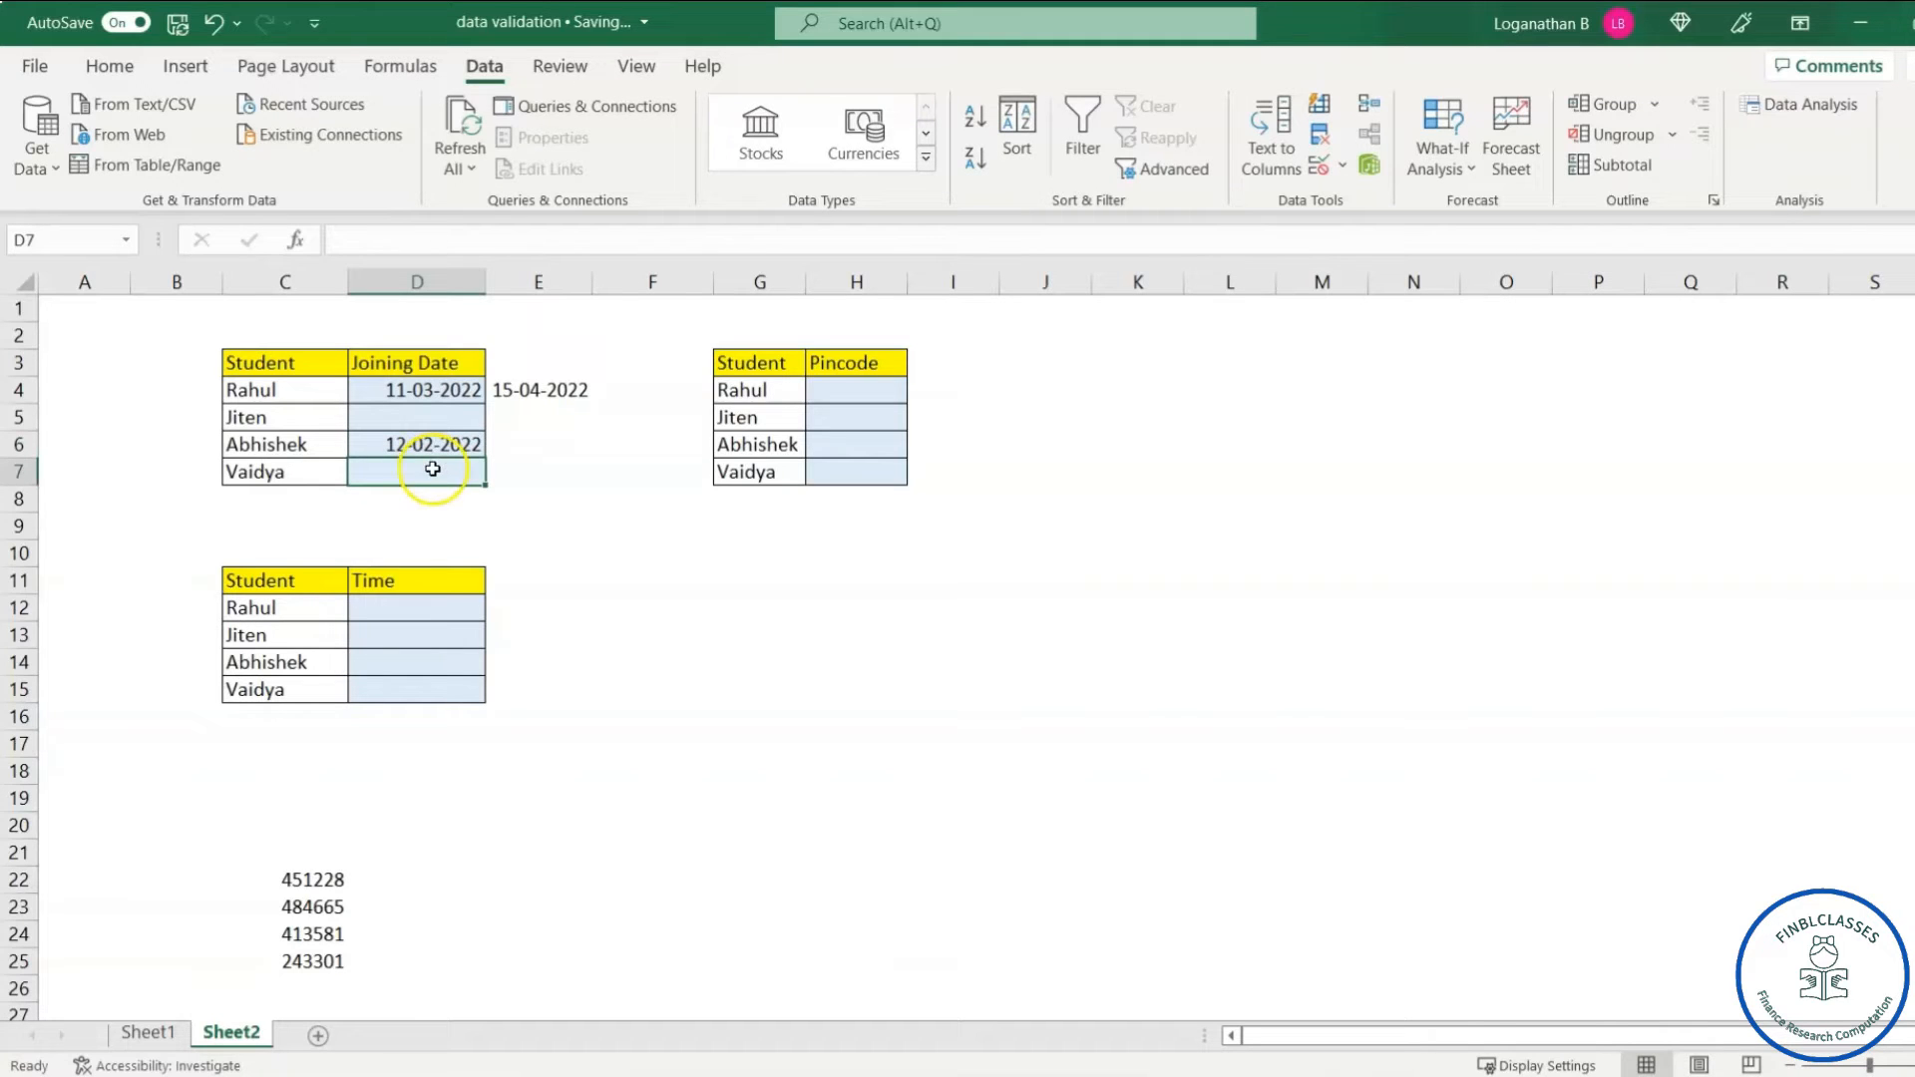
{"action": "type", "text": "14/4/22"}
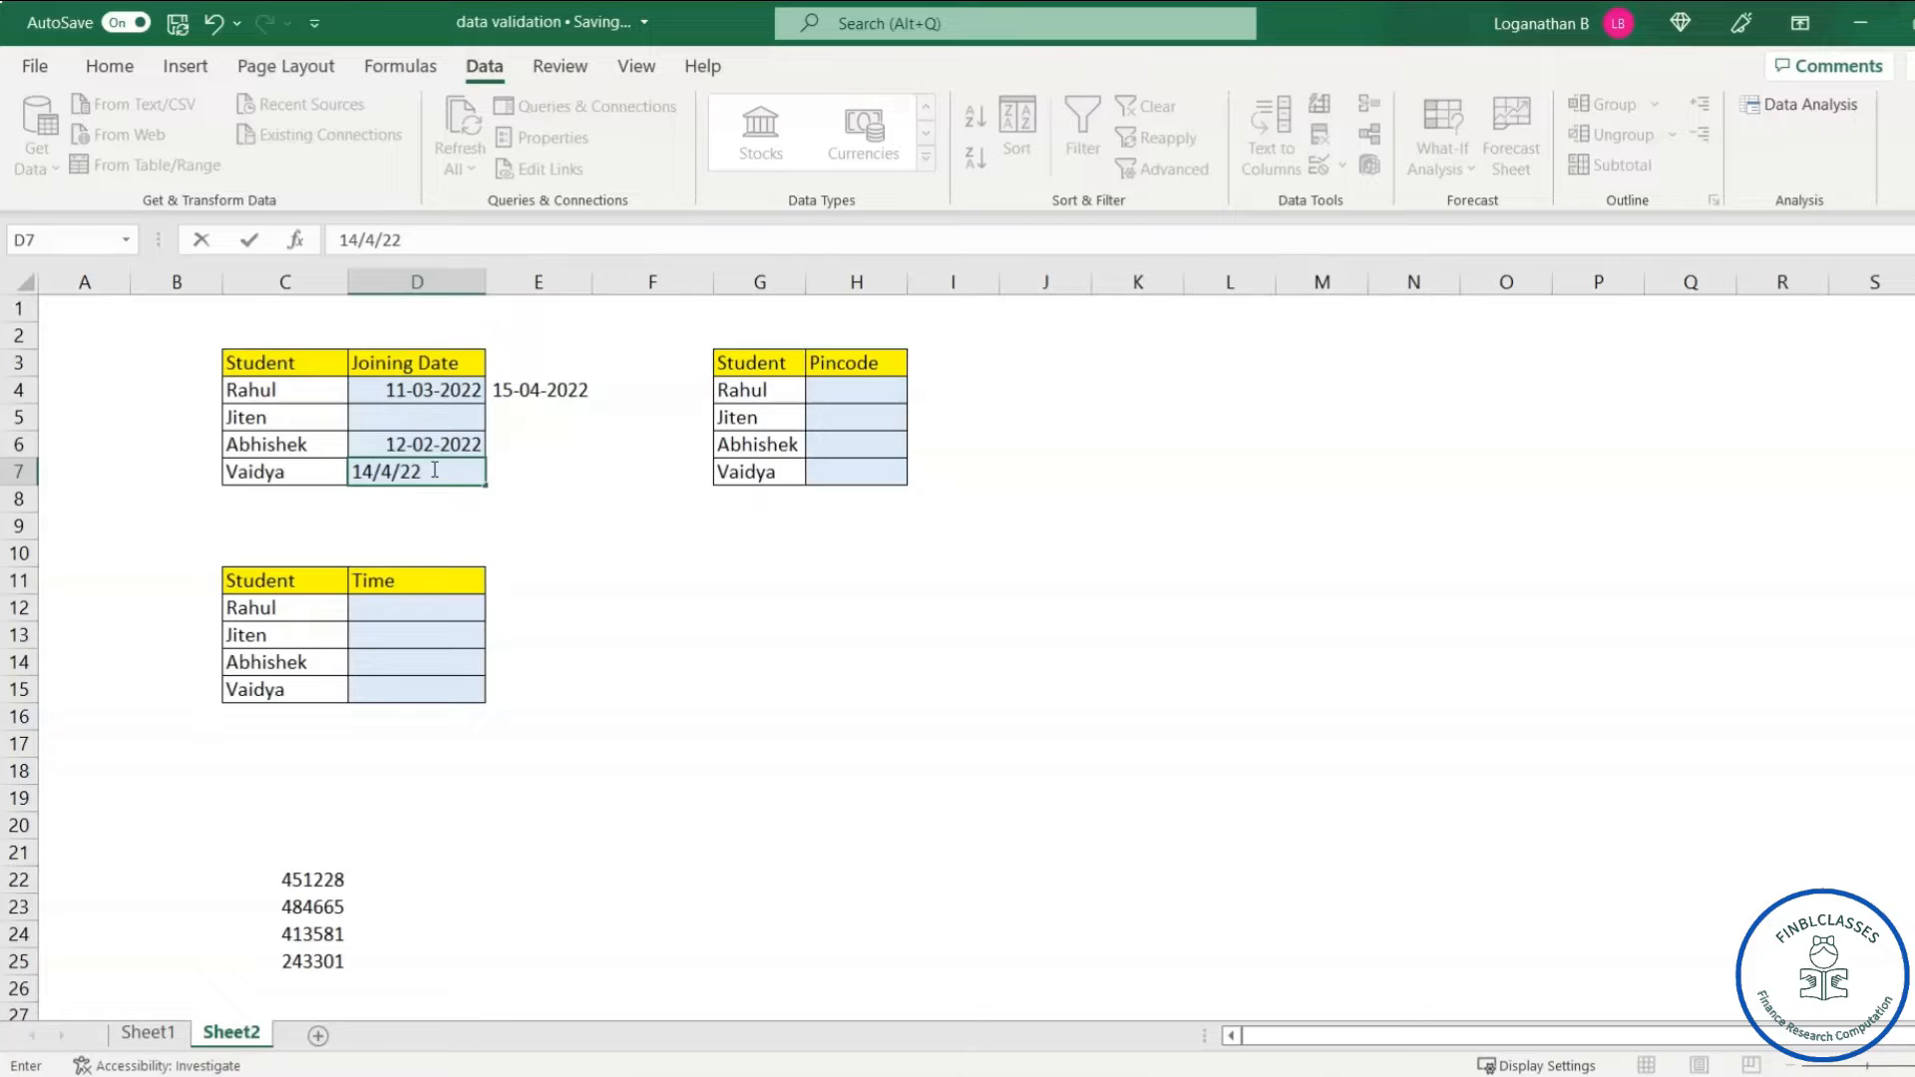
{"action": "key", "text": "Return"}
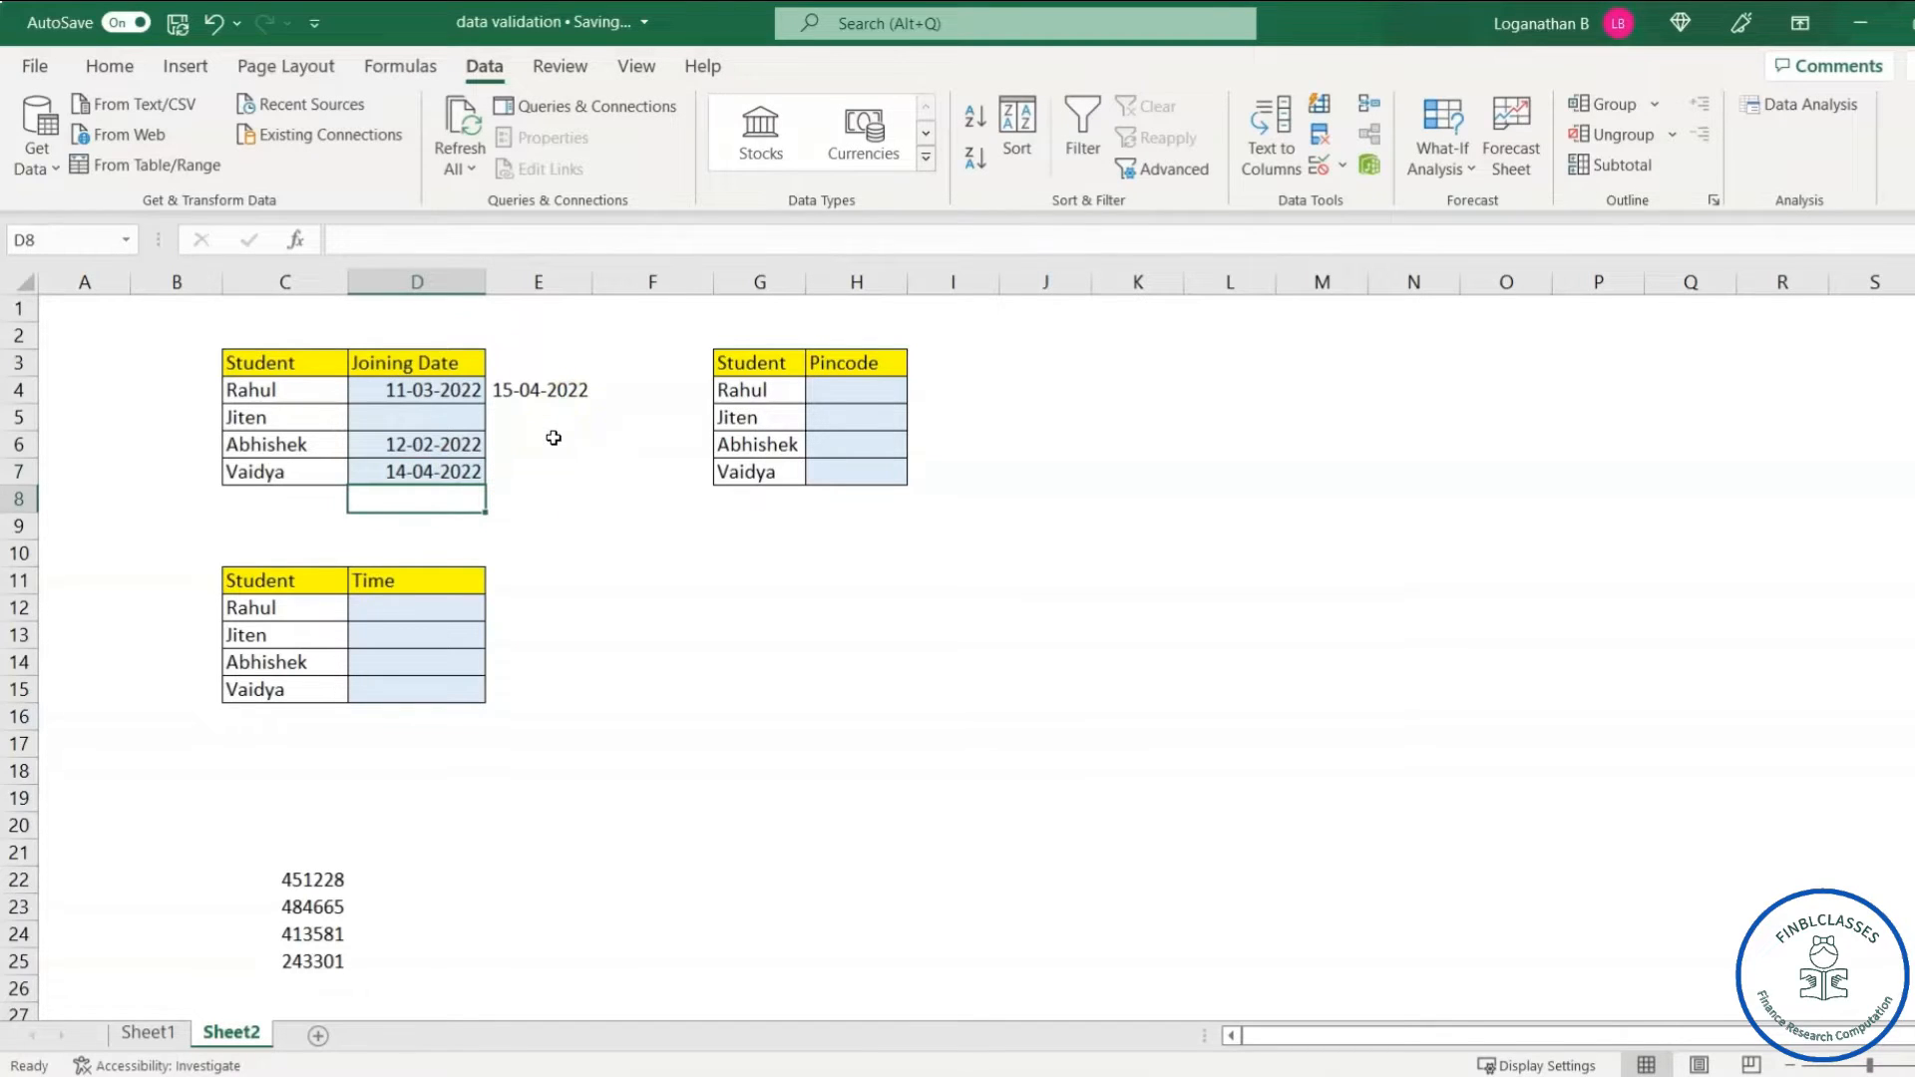
{"action": "left_click", "coordinate": [429, 614]}
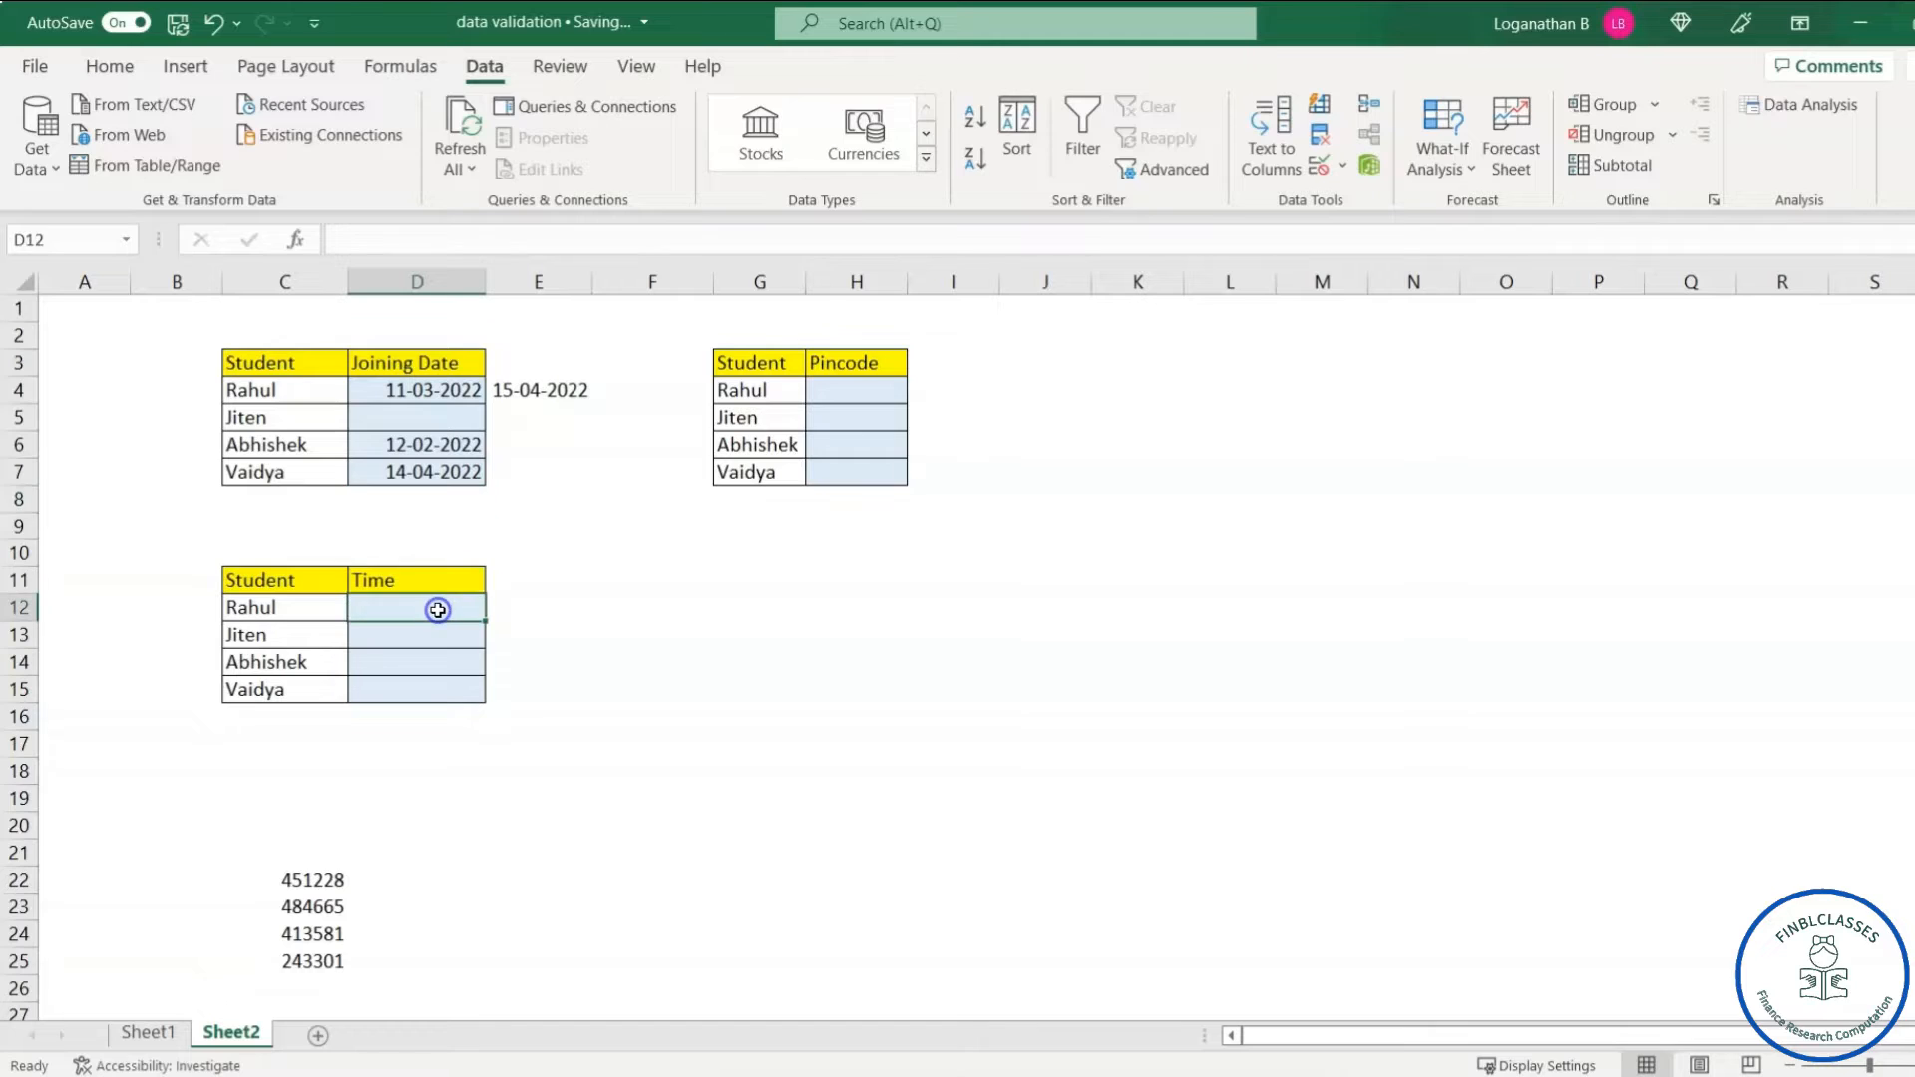
- Enter =TIME(10,5,23) in Rahul's Time cell D12 so it shows 10:05 AM
{"action": "left_click", "coordinate": [551, 608]}
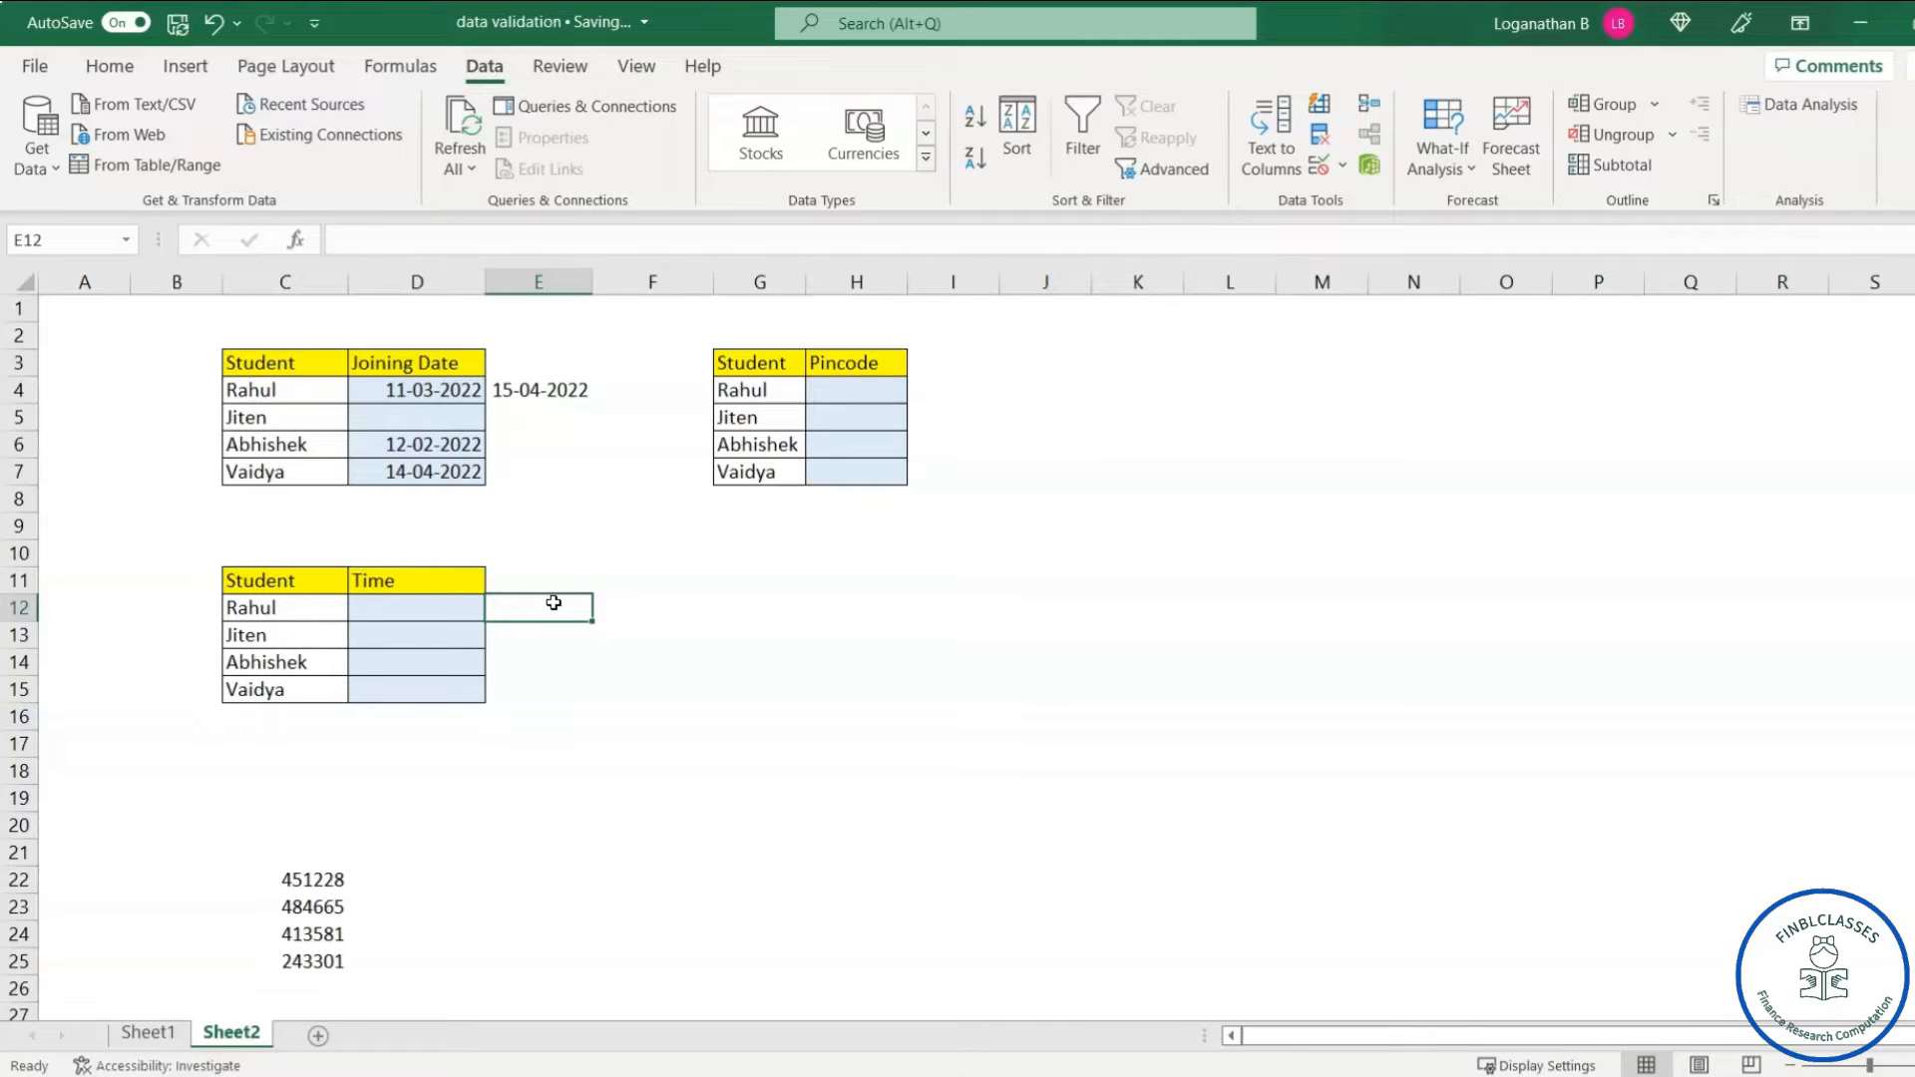
{"action": "left_click", "coordinate": [532, 620]}
{"action": "left_click", "coordinate": [420, 614]}
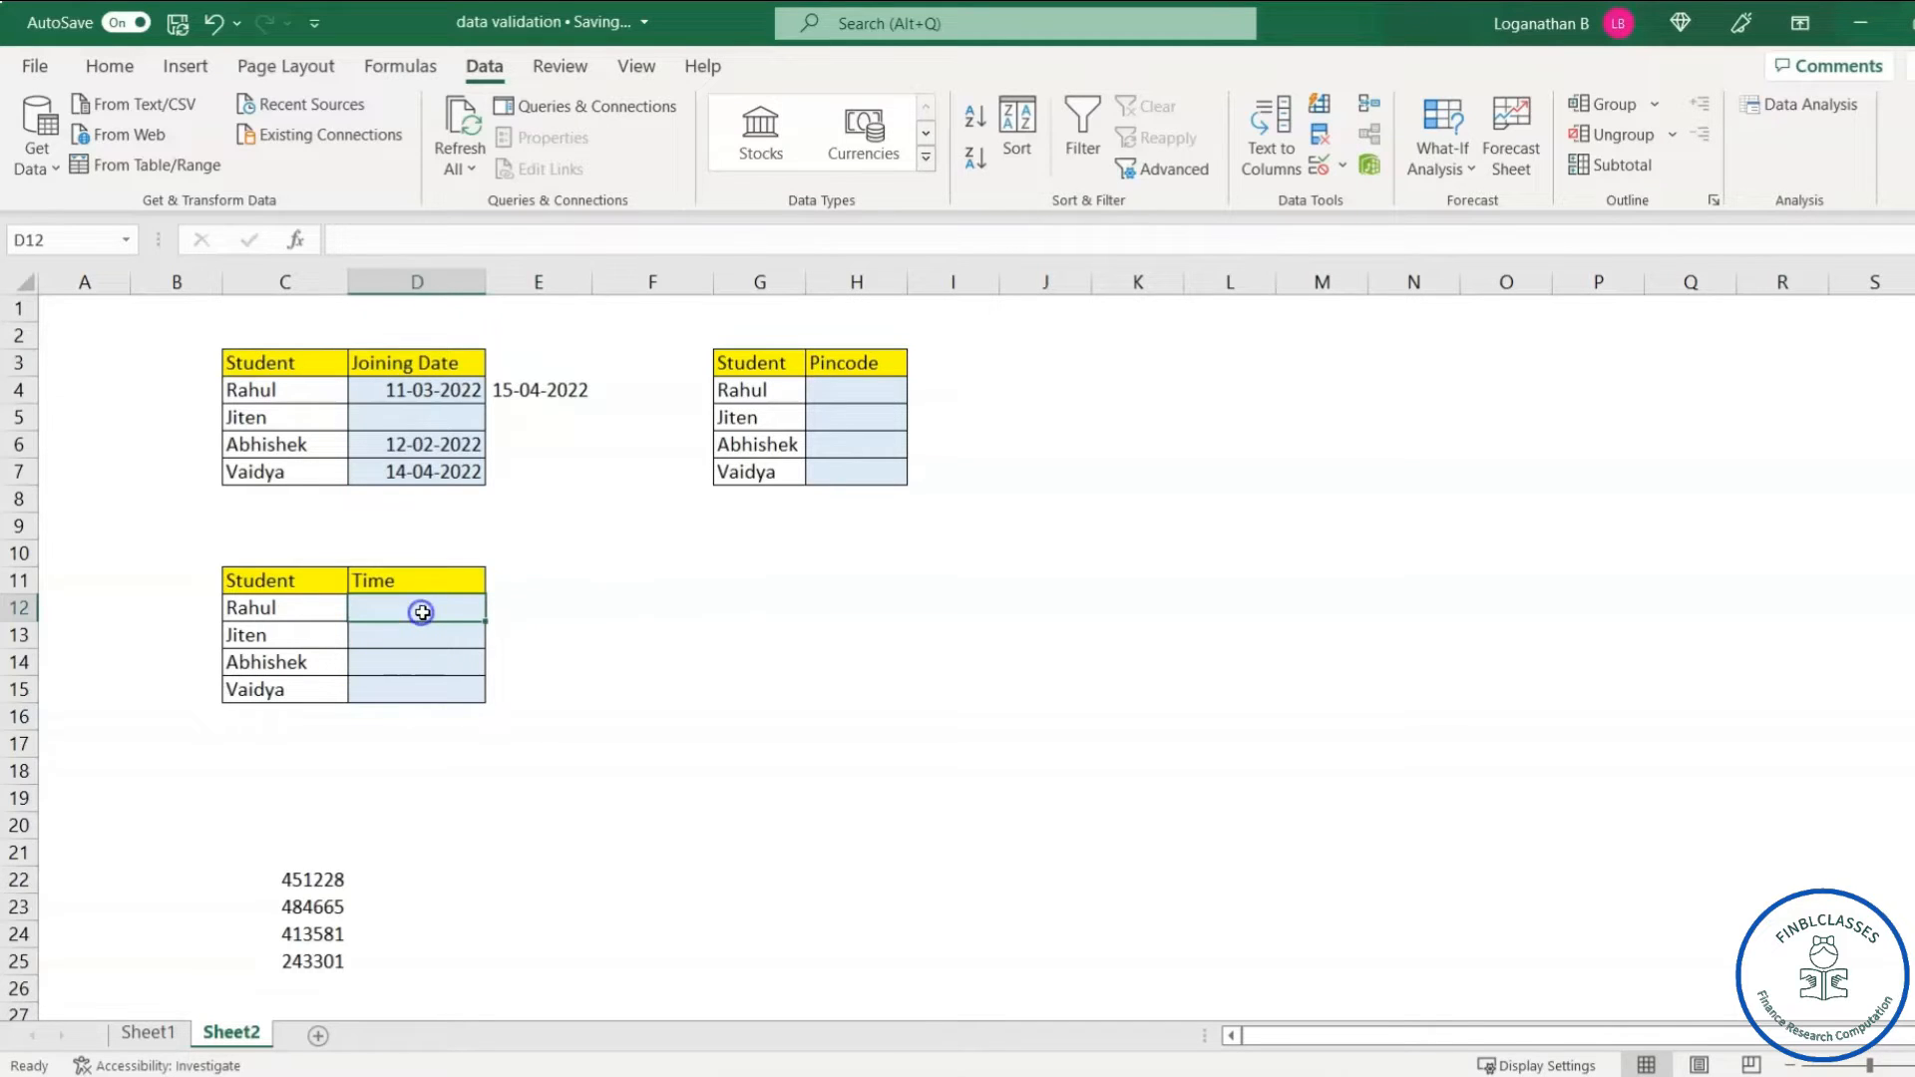
{"action": "type", "text": "=time"}
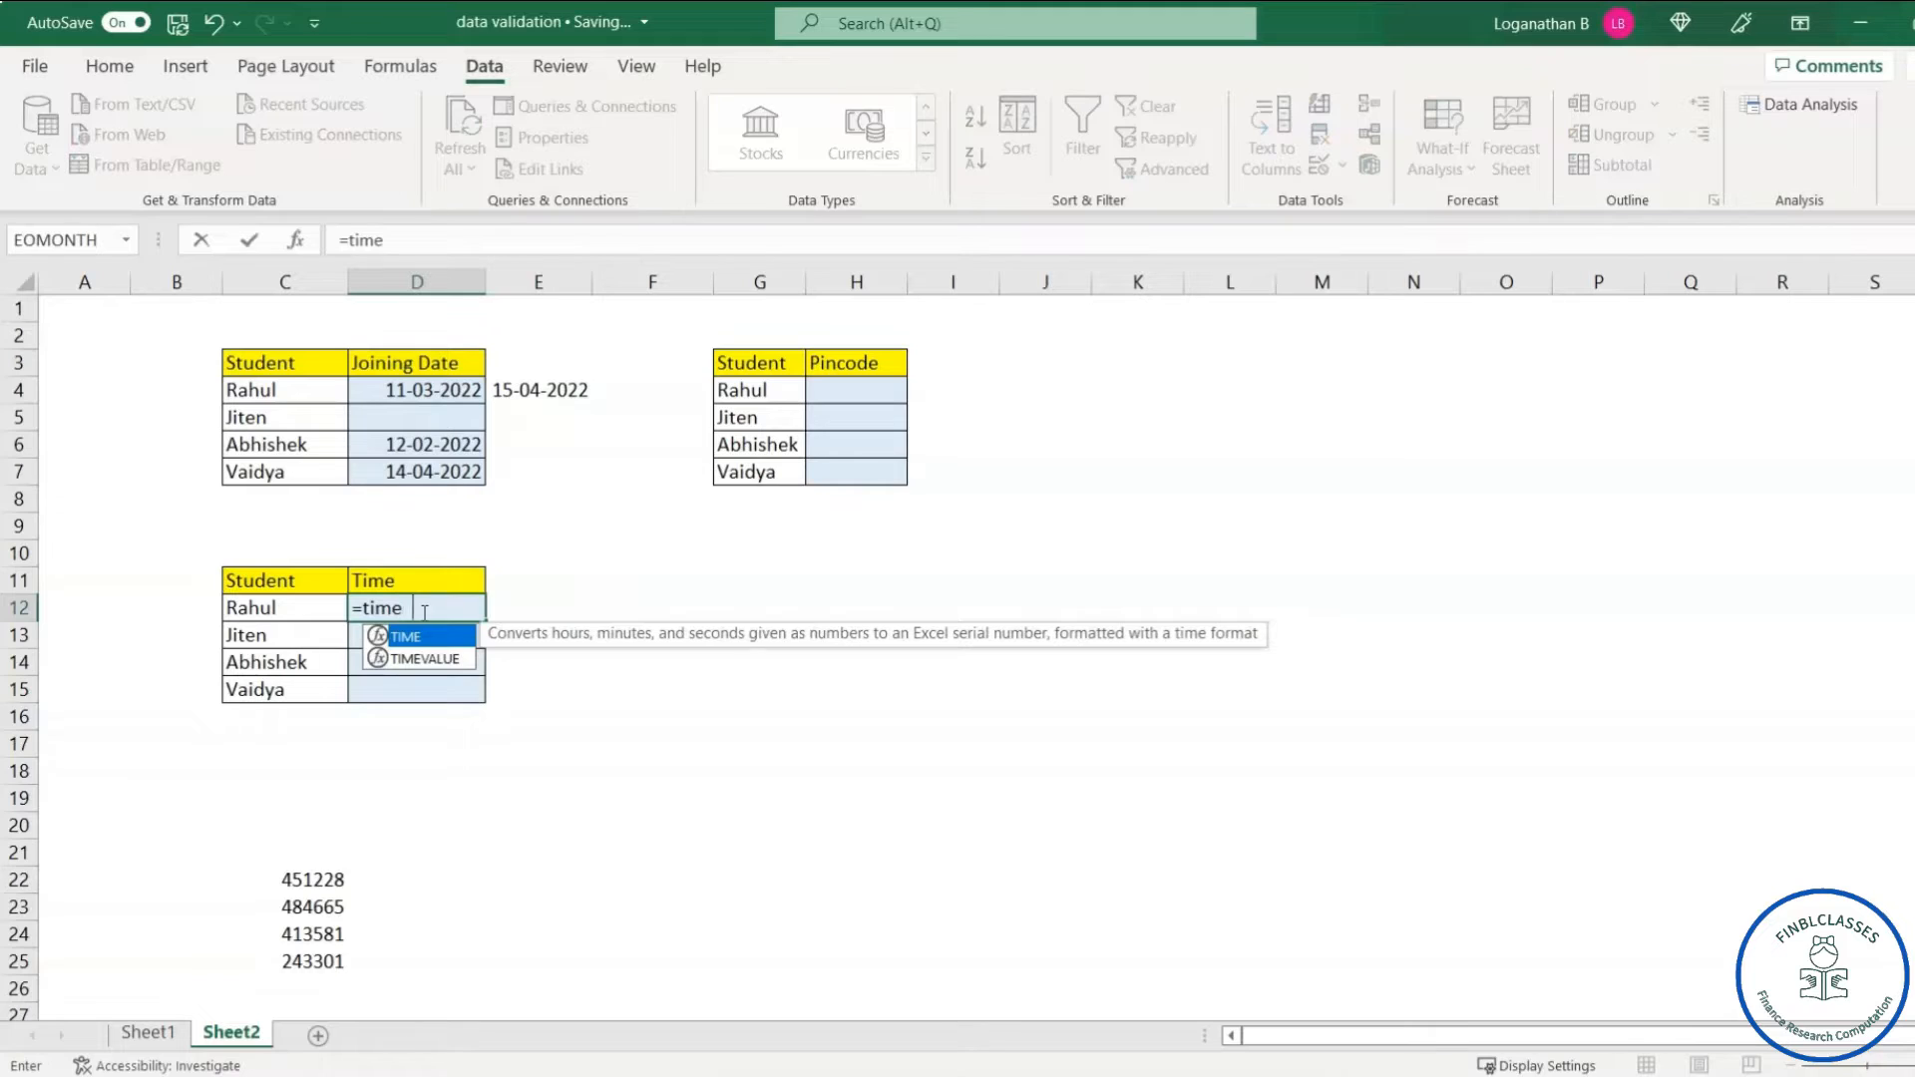
{"action": "key", "text": "Tab"}
{"action": "type", "text": "10"}
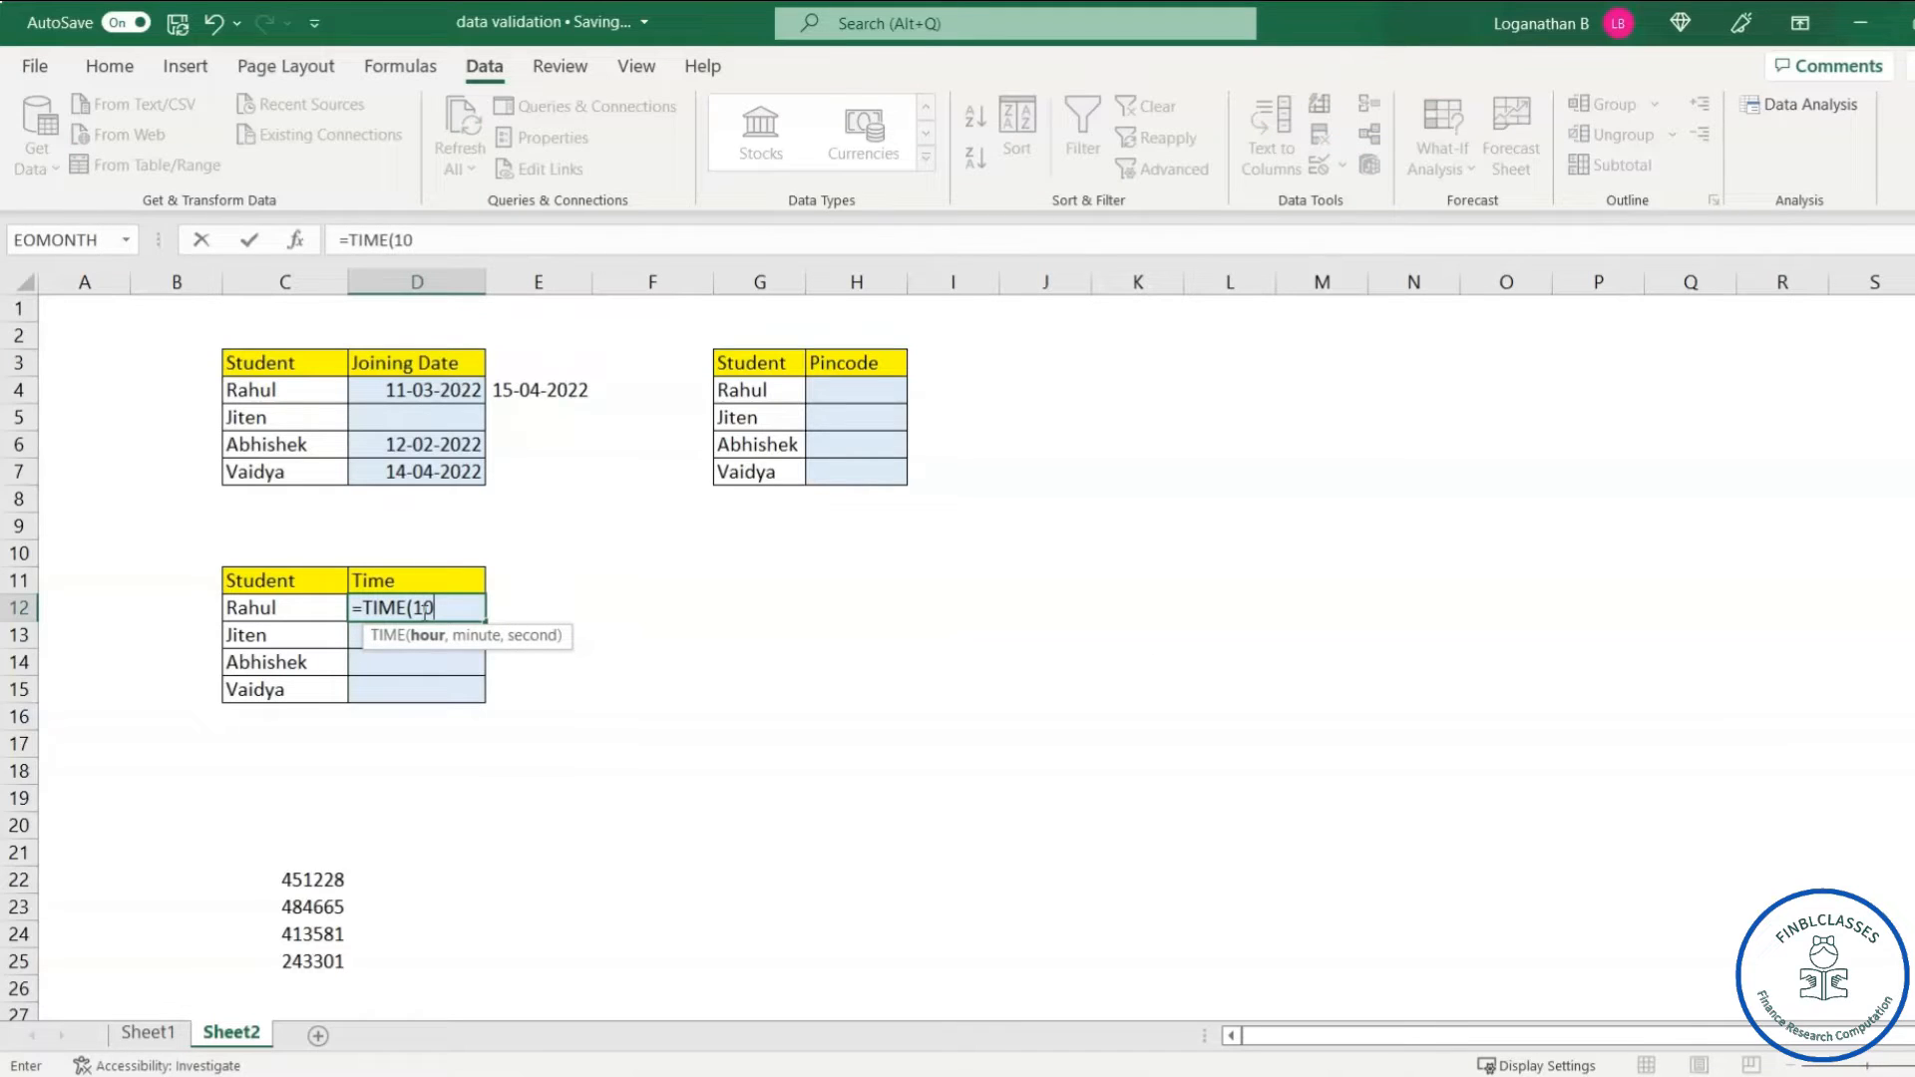
{"action": "type", "text": ",5,23"}
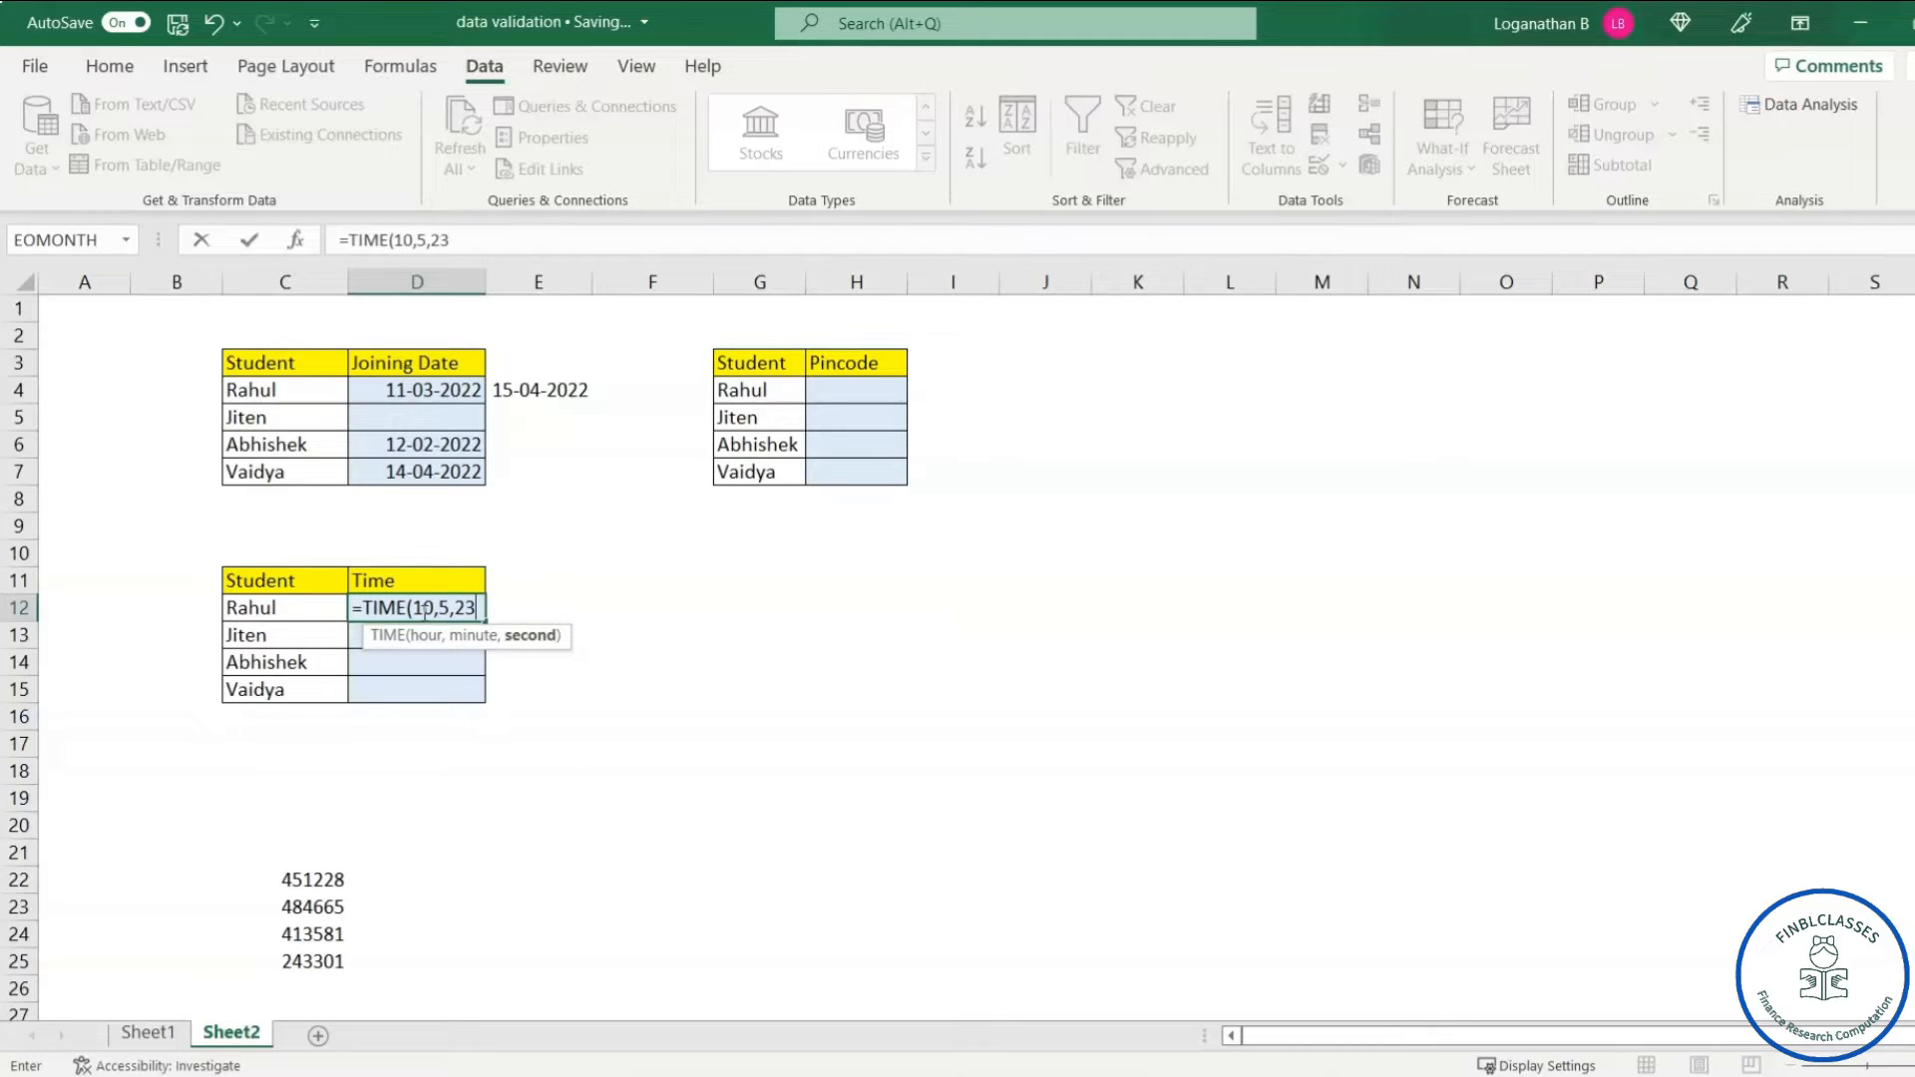
{"action": "type", "text": ")"}
{"action": "key", "text": "Return"}
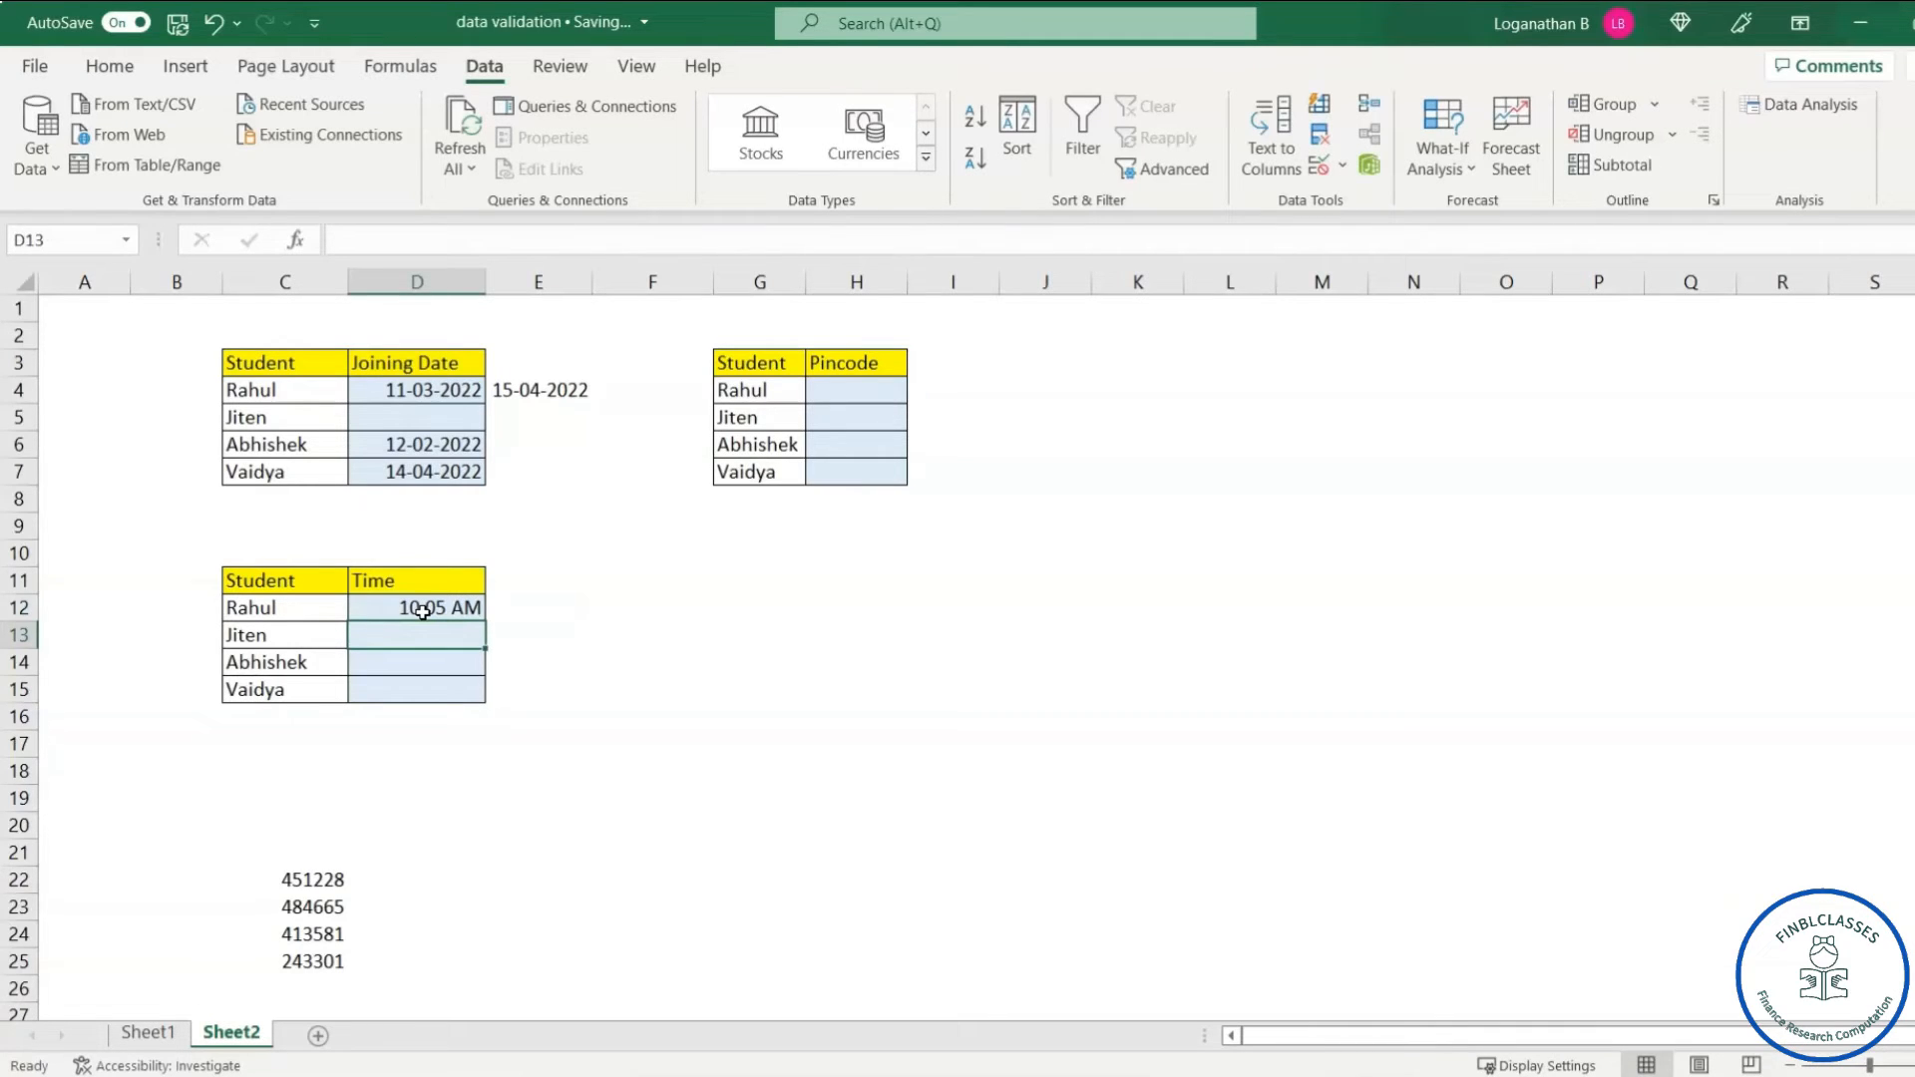
{"action": "left_click", "coordinate": [543, 616]}
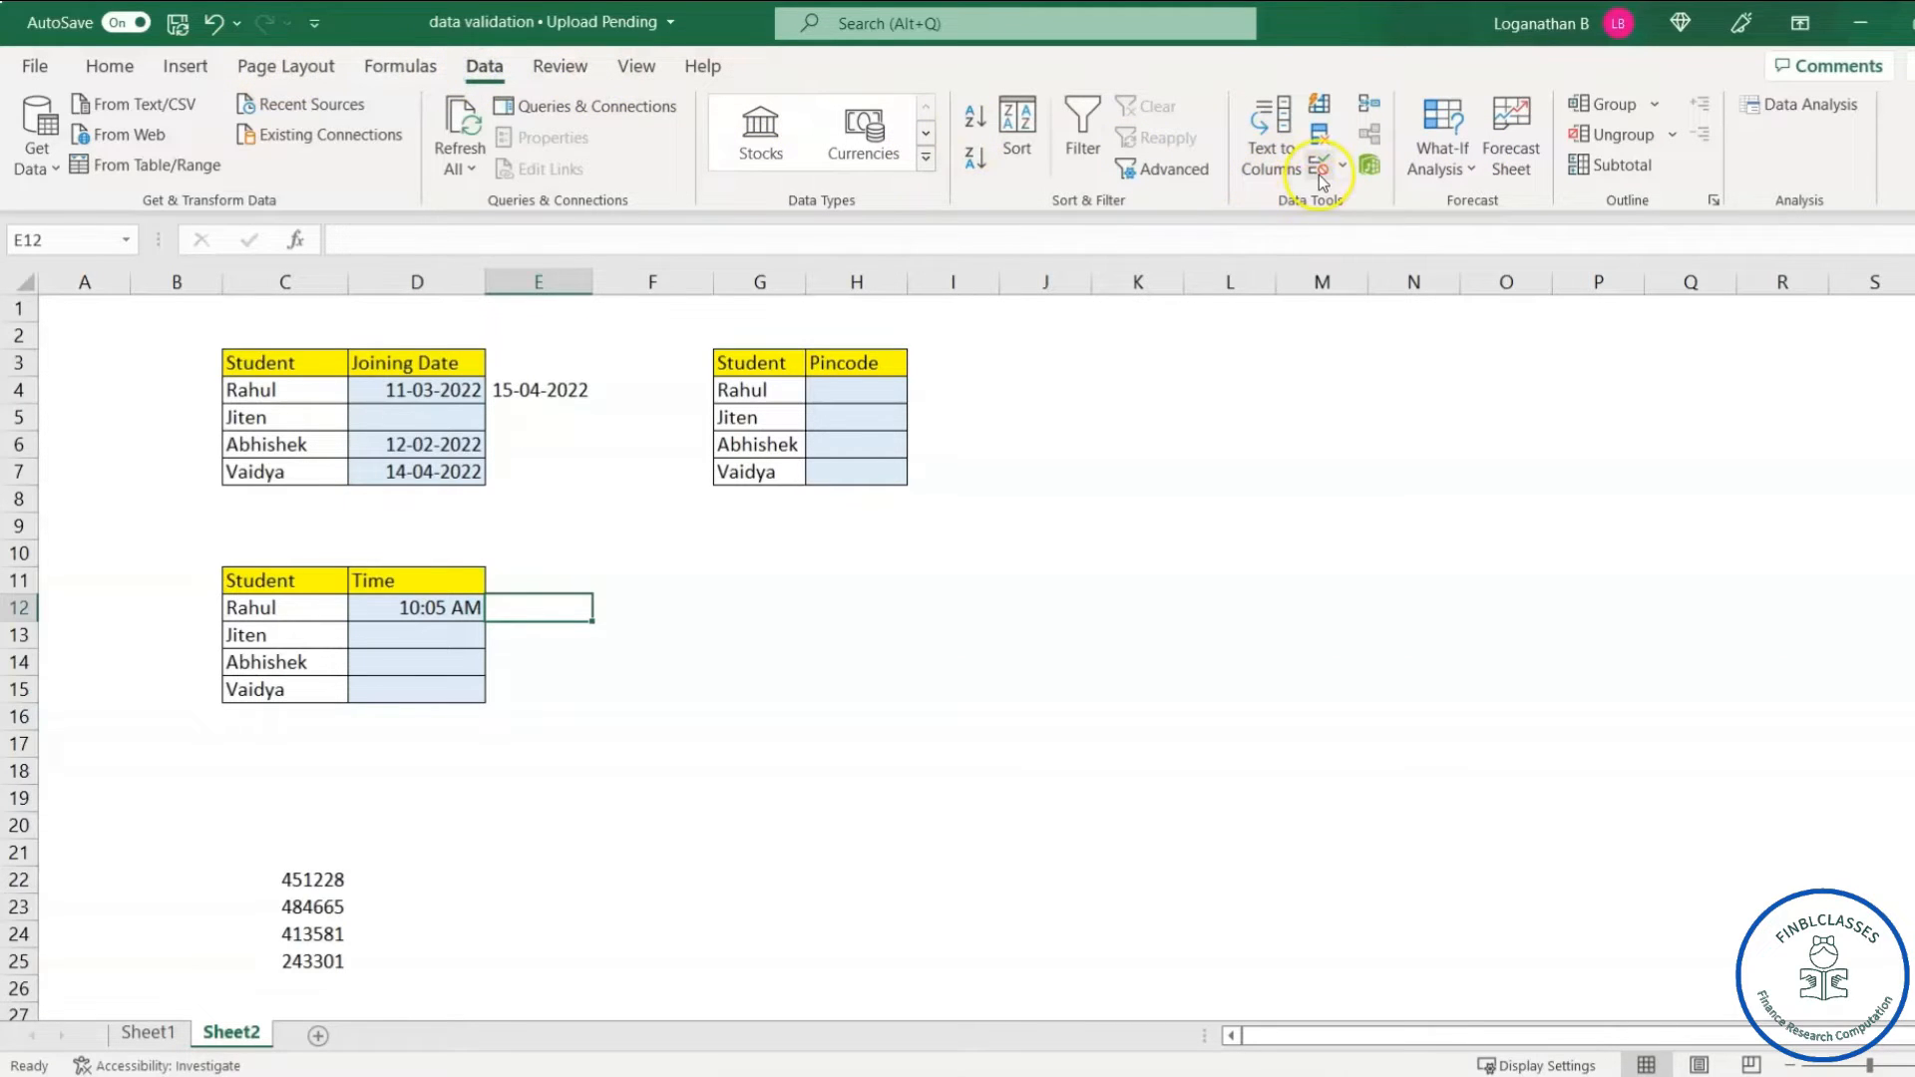
{"action": "left_click", "coordinate": [1319, 172]}
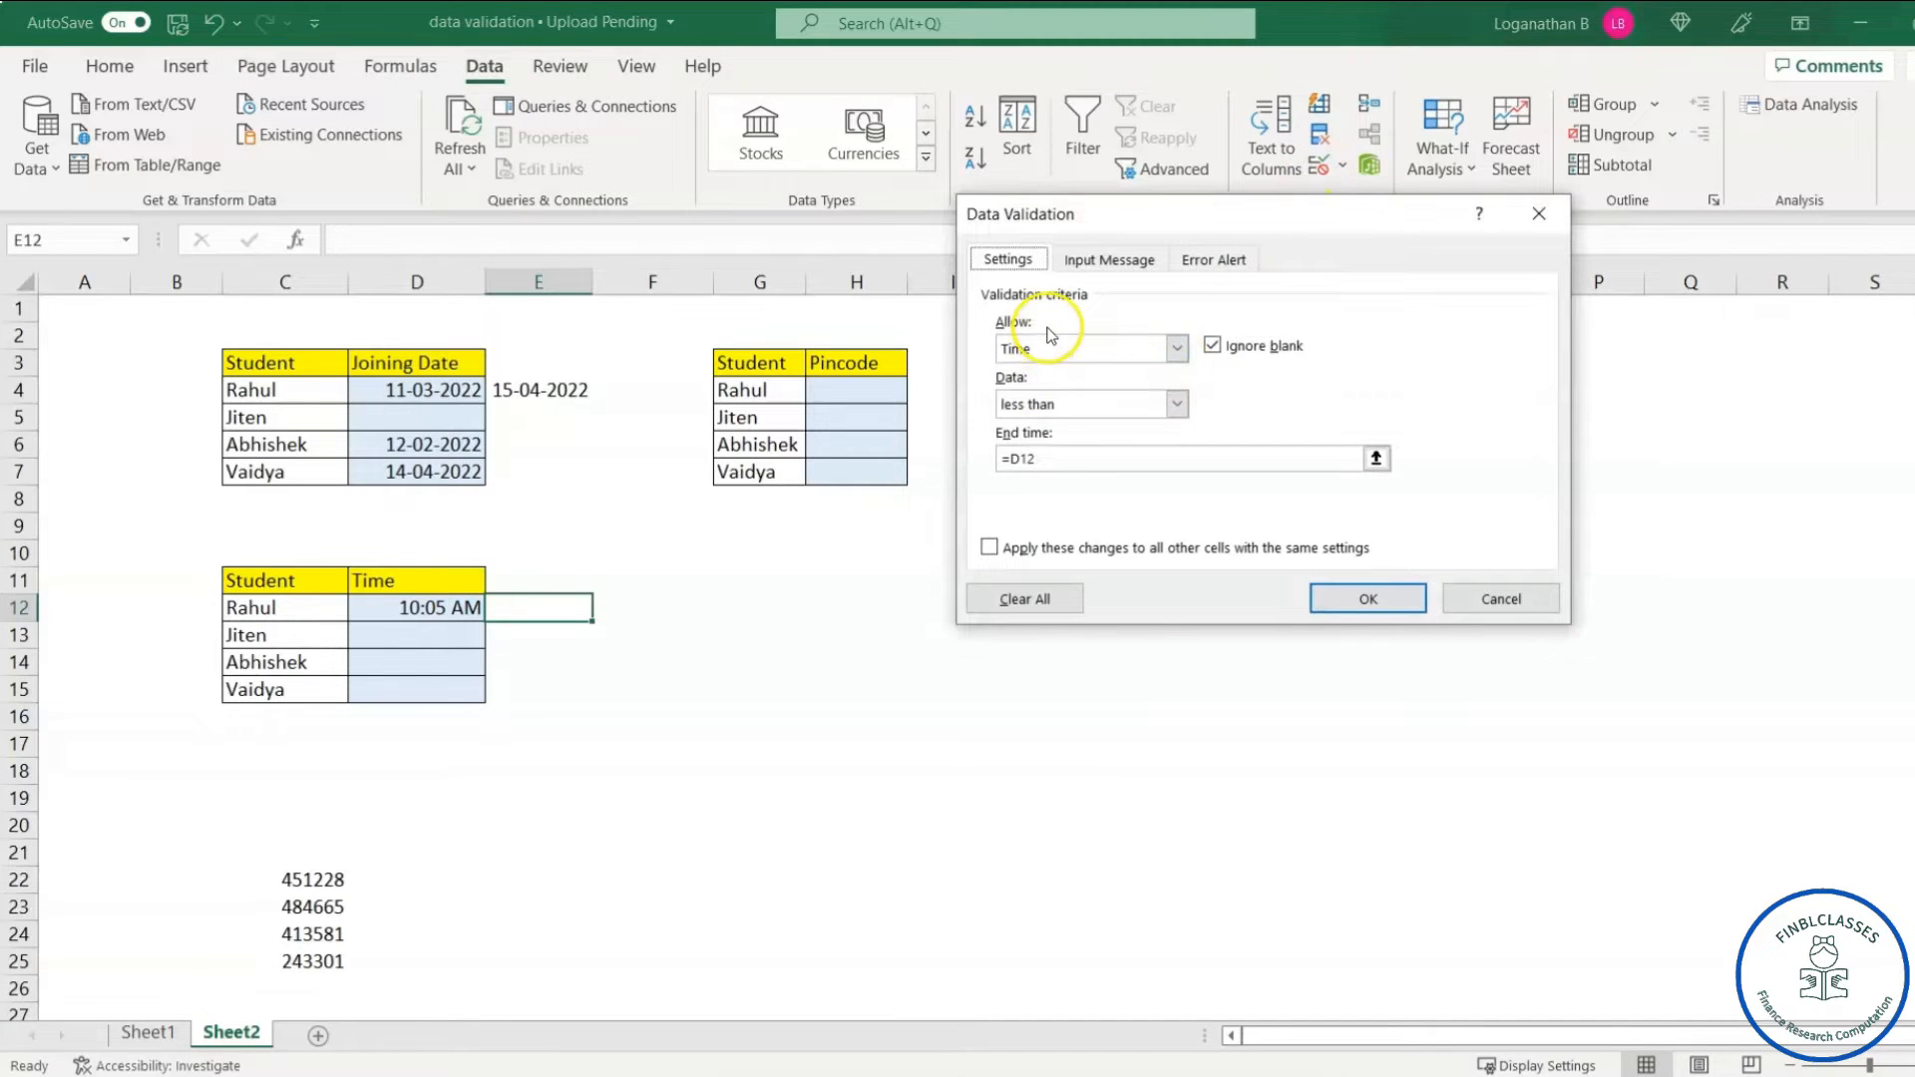
{"action": "left_click", "coordinate": [1180, 349]}
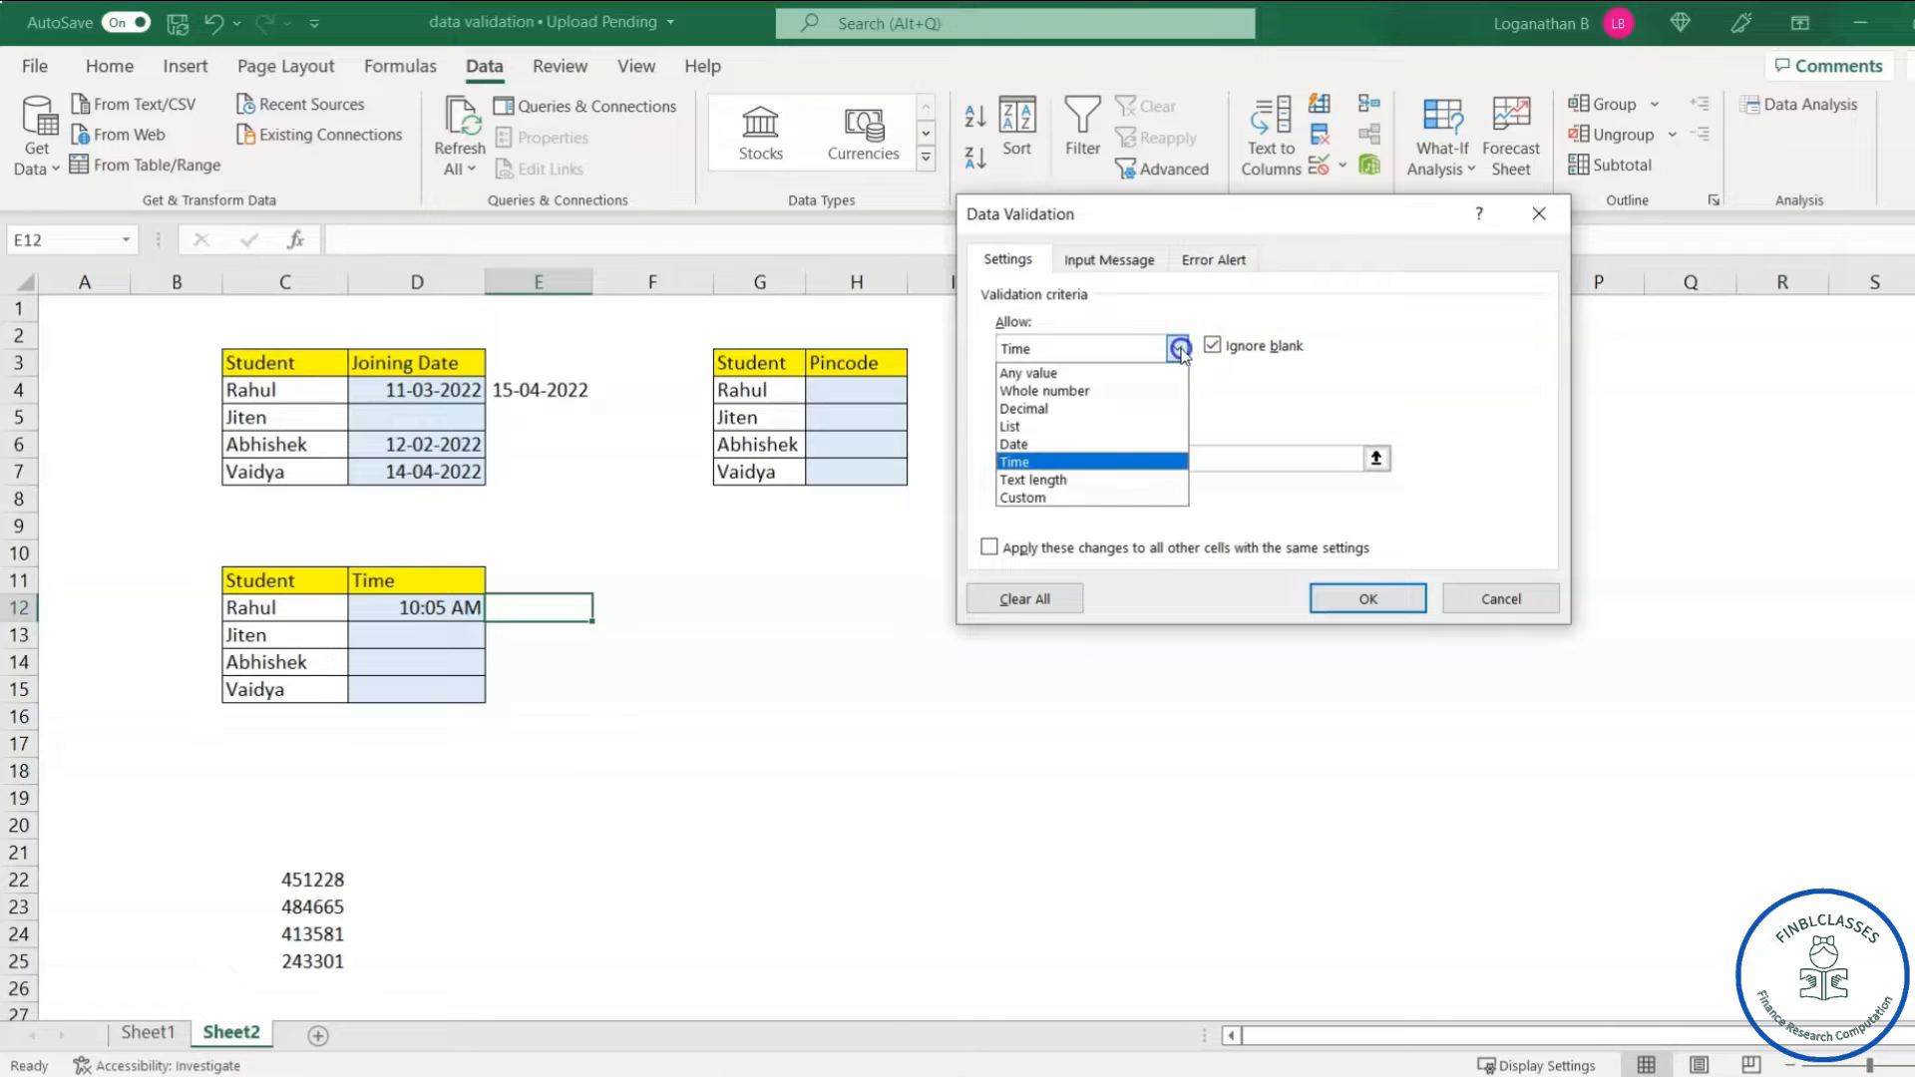
{"action": "left_click", "coordinate": [1037, 461]}
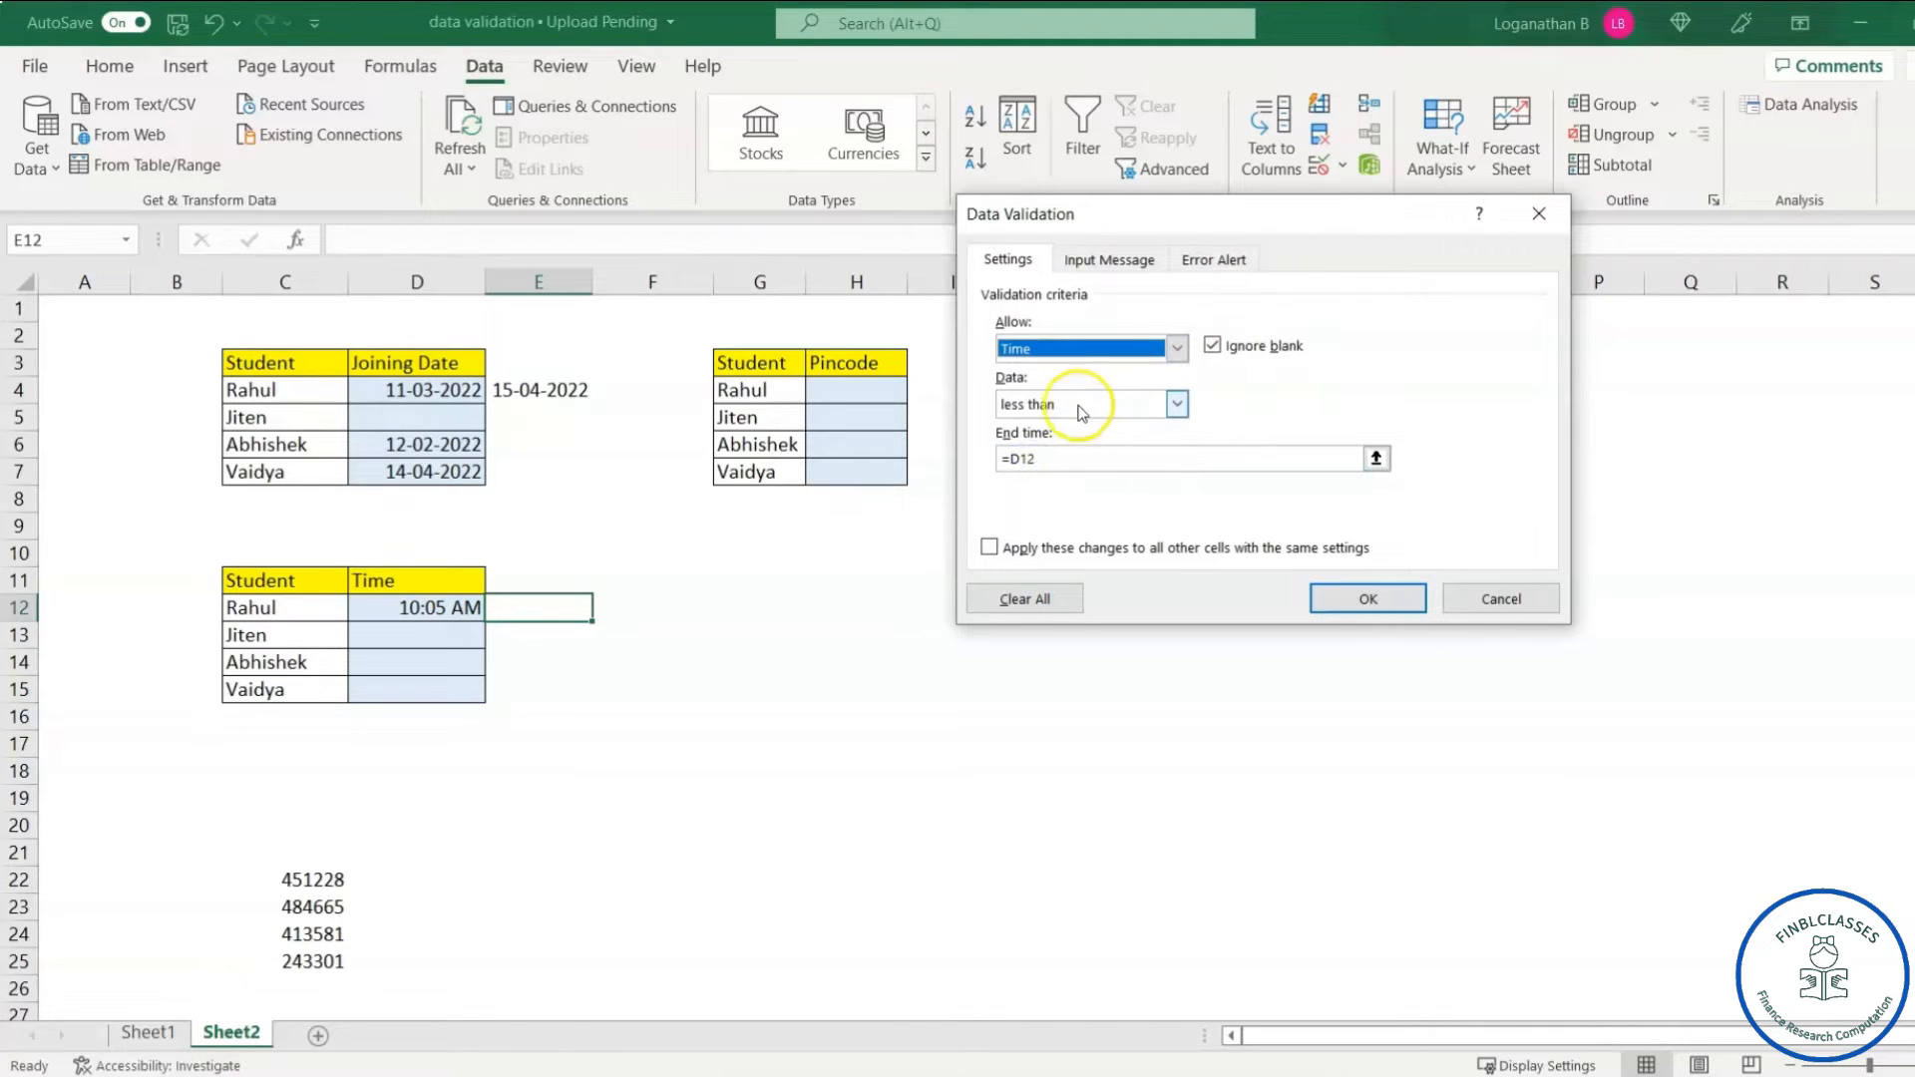
{"action": "left_click", "coordinate": [1178, 405]}
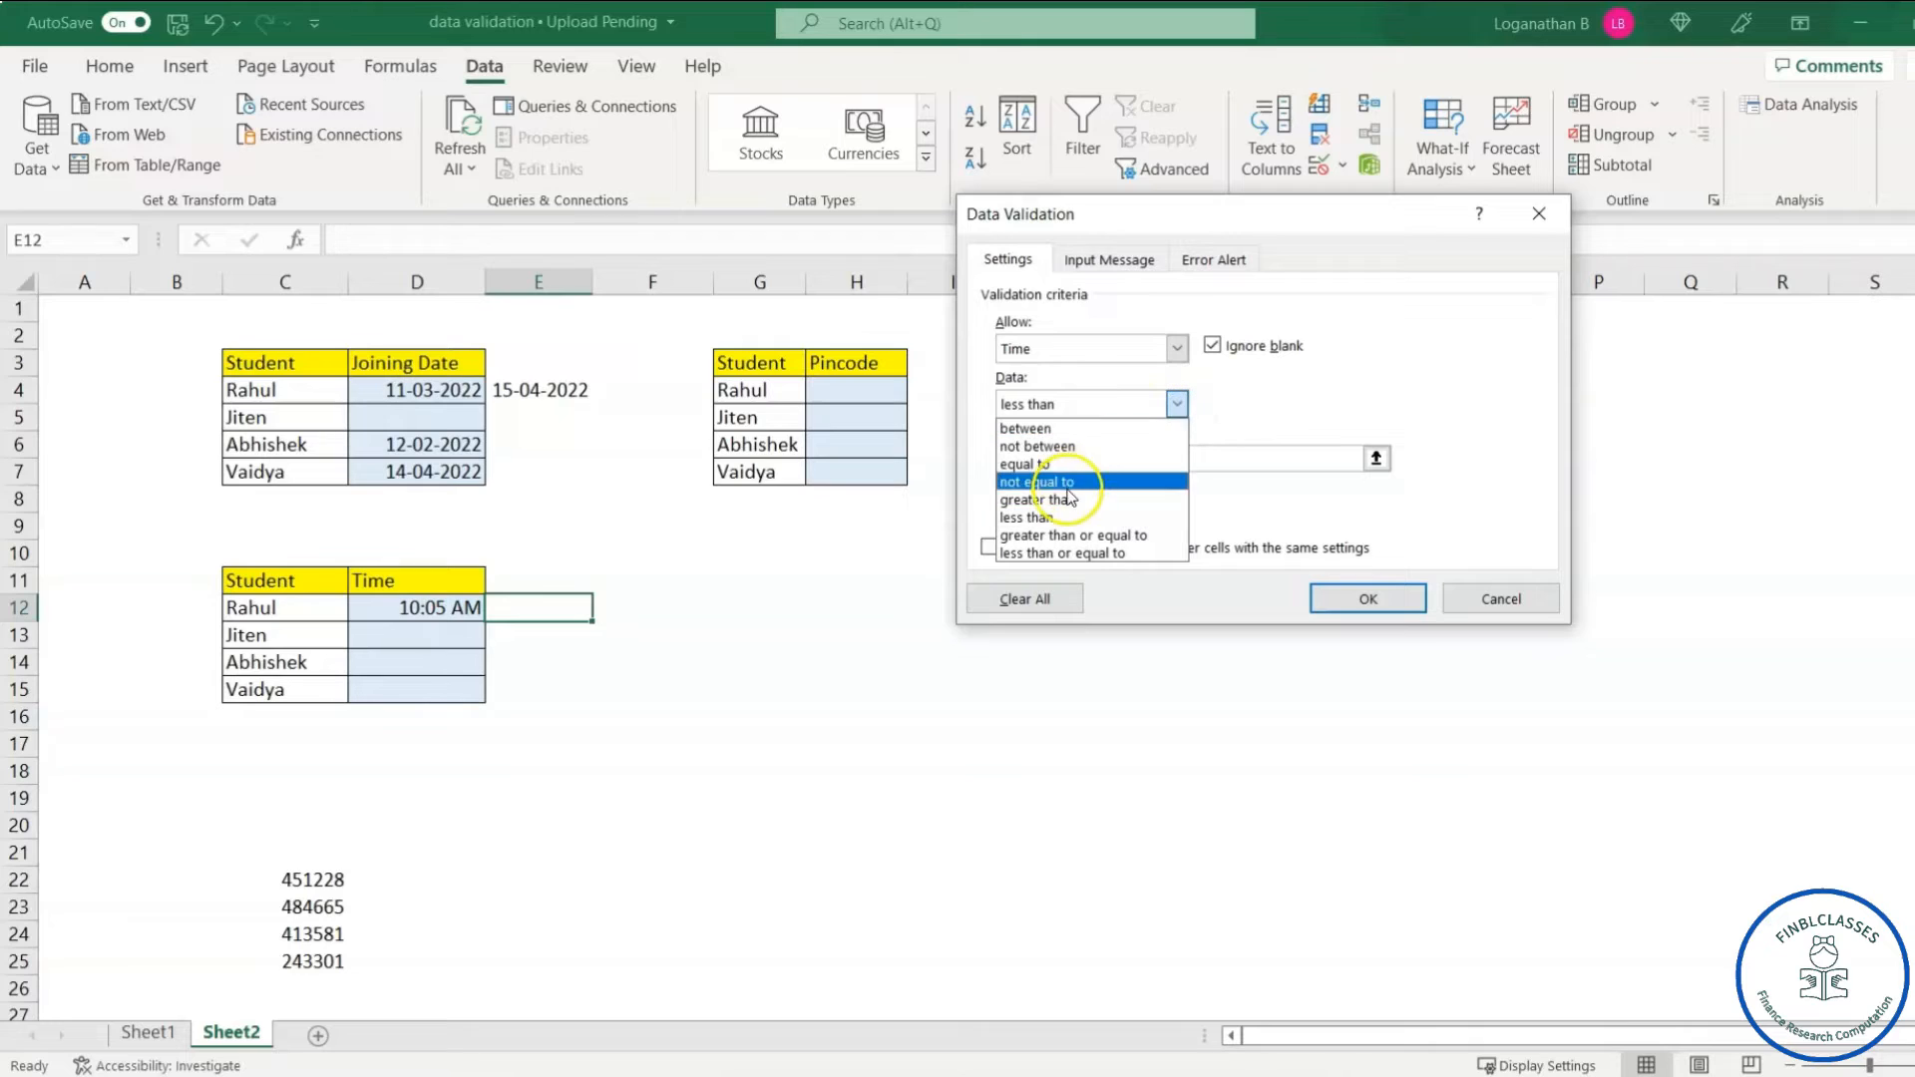
{"action": "left_click", "coordinate": [1042, 517]}
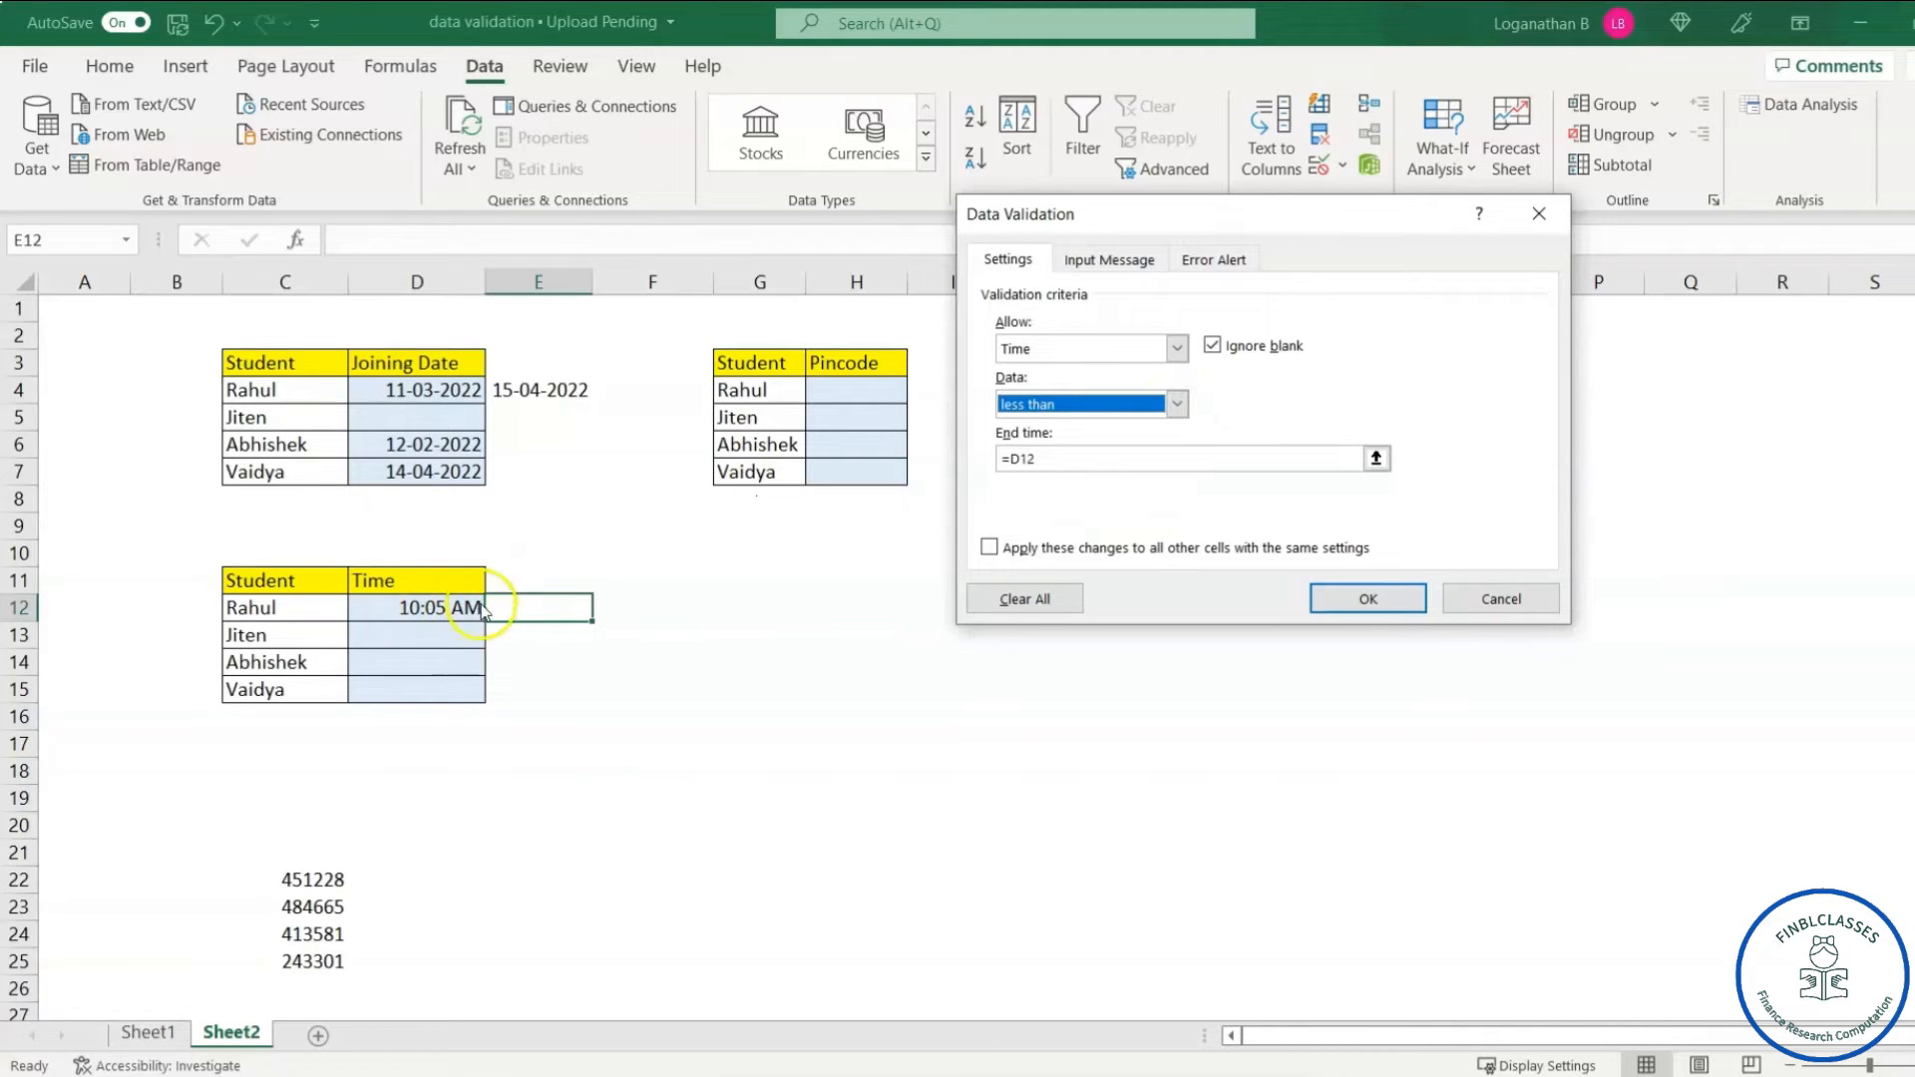
{"action": "left_click", "coordinate": [1049, 459]}
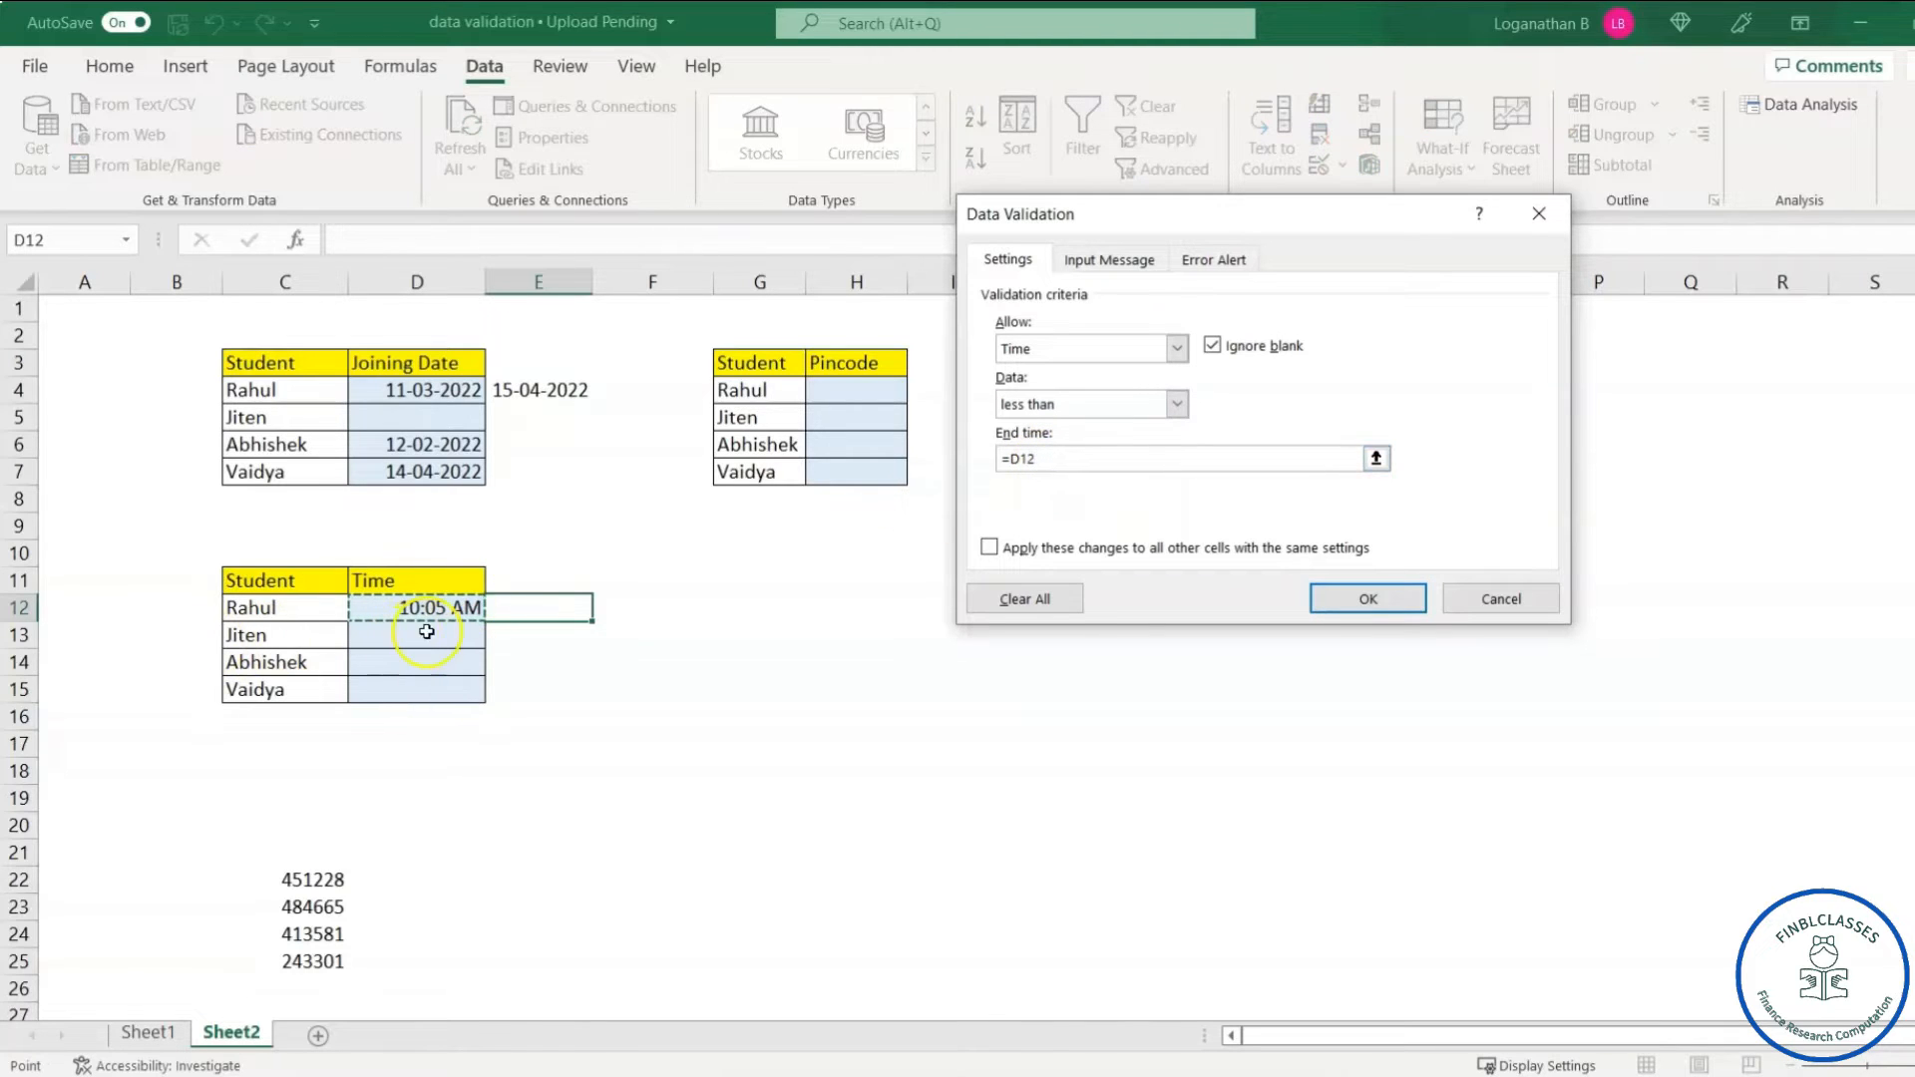
{"action": "left_click", "coordinate": [1052, 459]}
{"action": "left_click_drag", "start_coordinate": [1052, 460], "coordinate": [978, 461]}
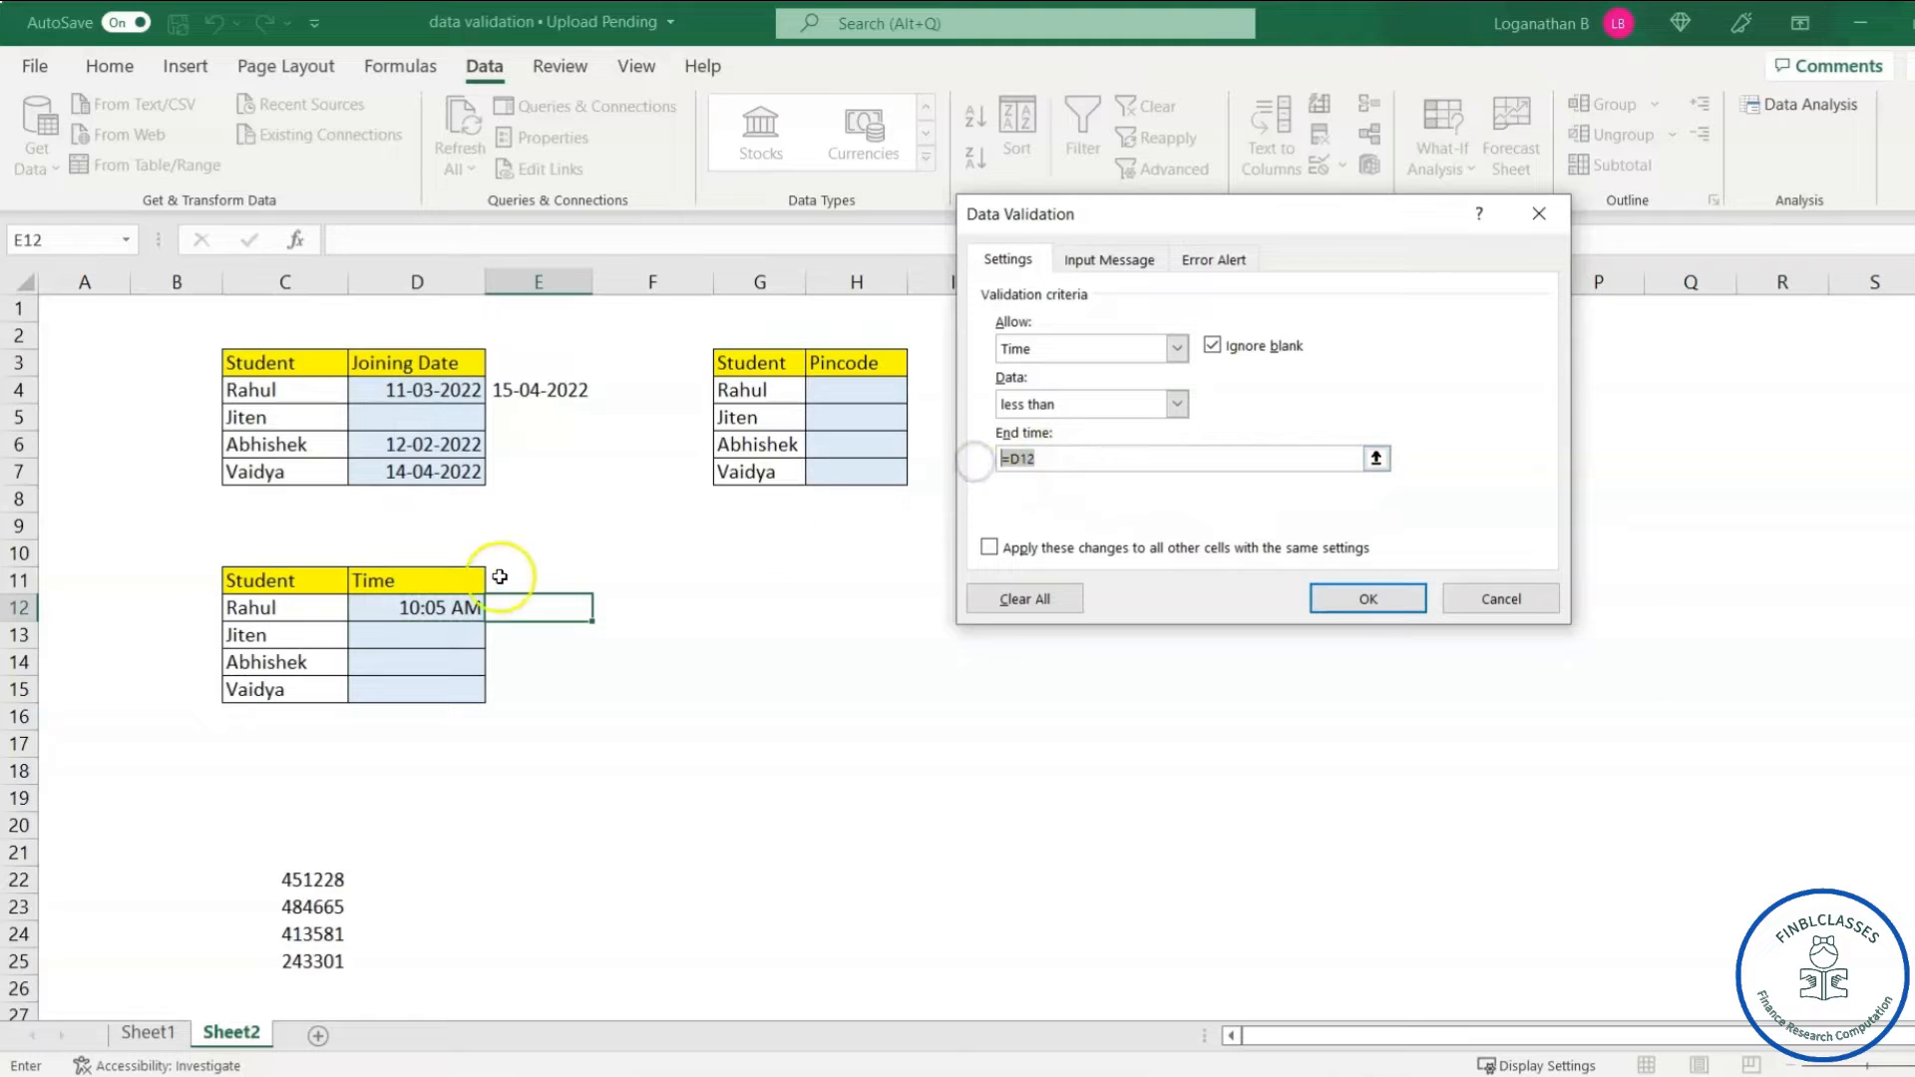
{"action": "left_click", "coordinate": [1041, 458]}
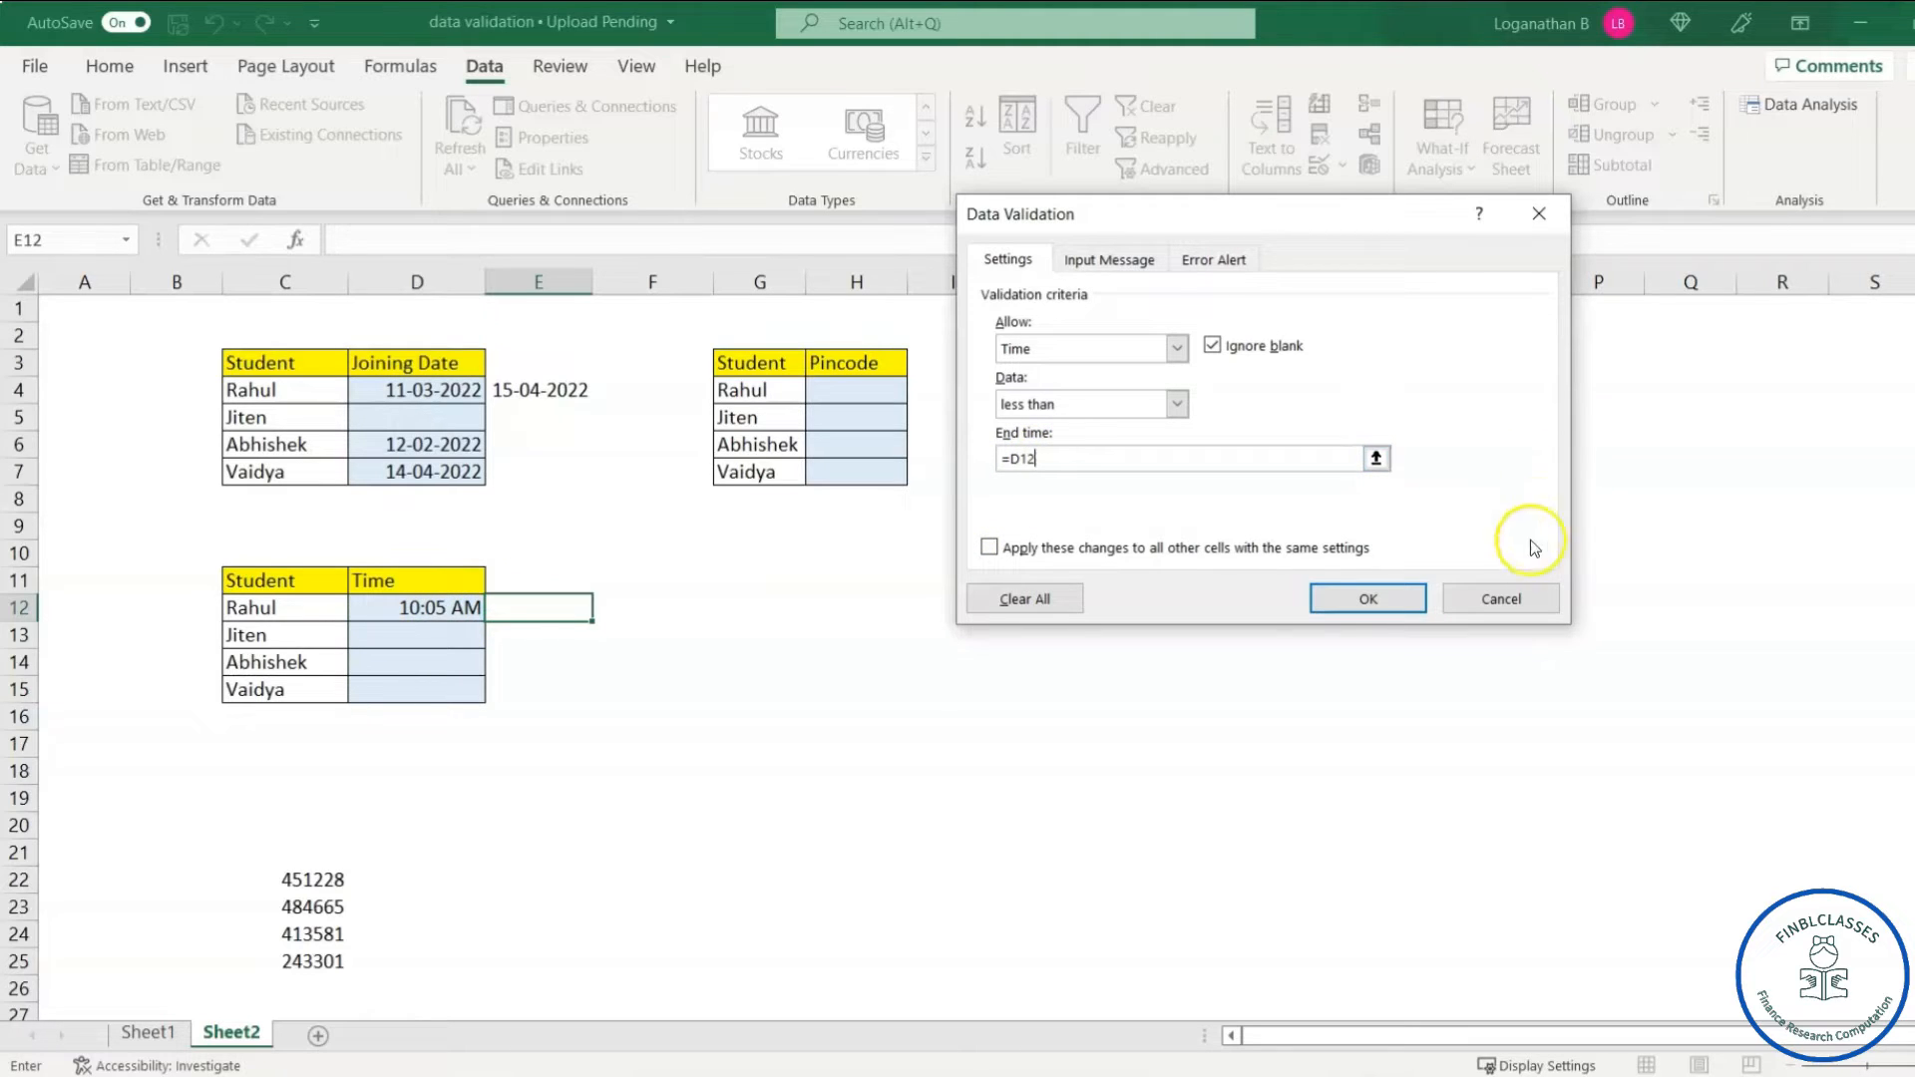
{"action": "left_click", "coordinate": [1368, 602]}
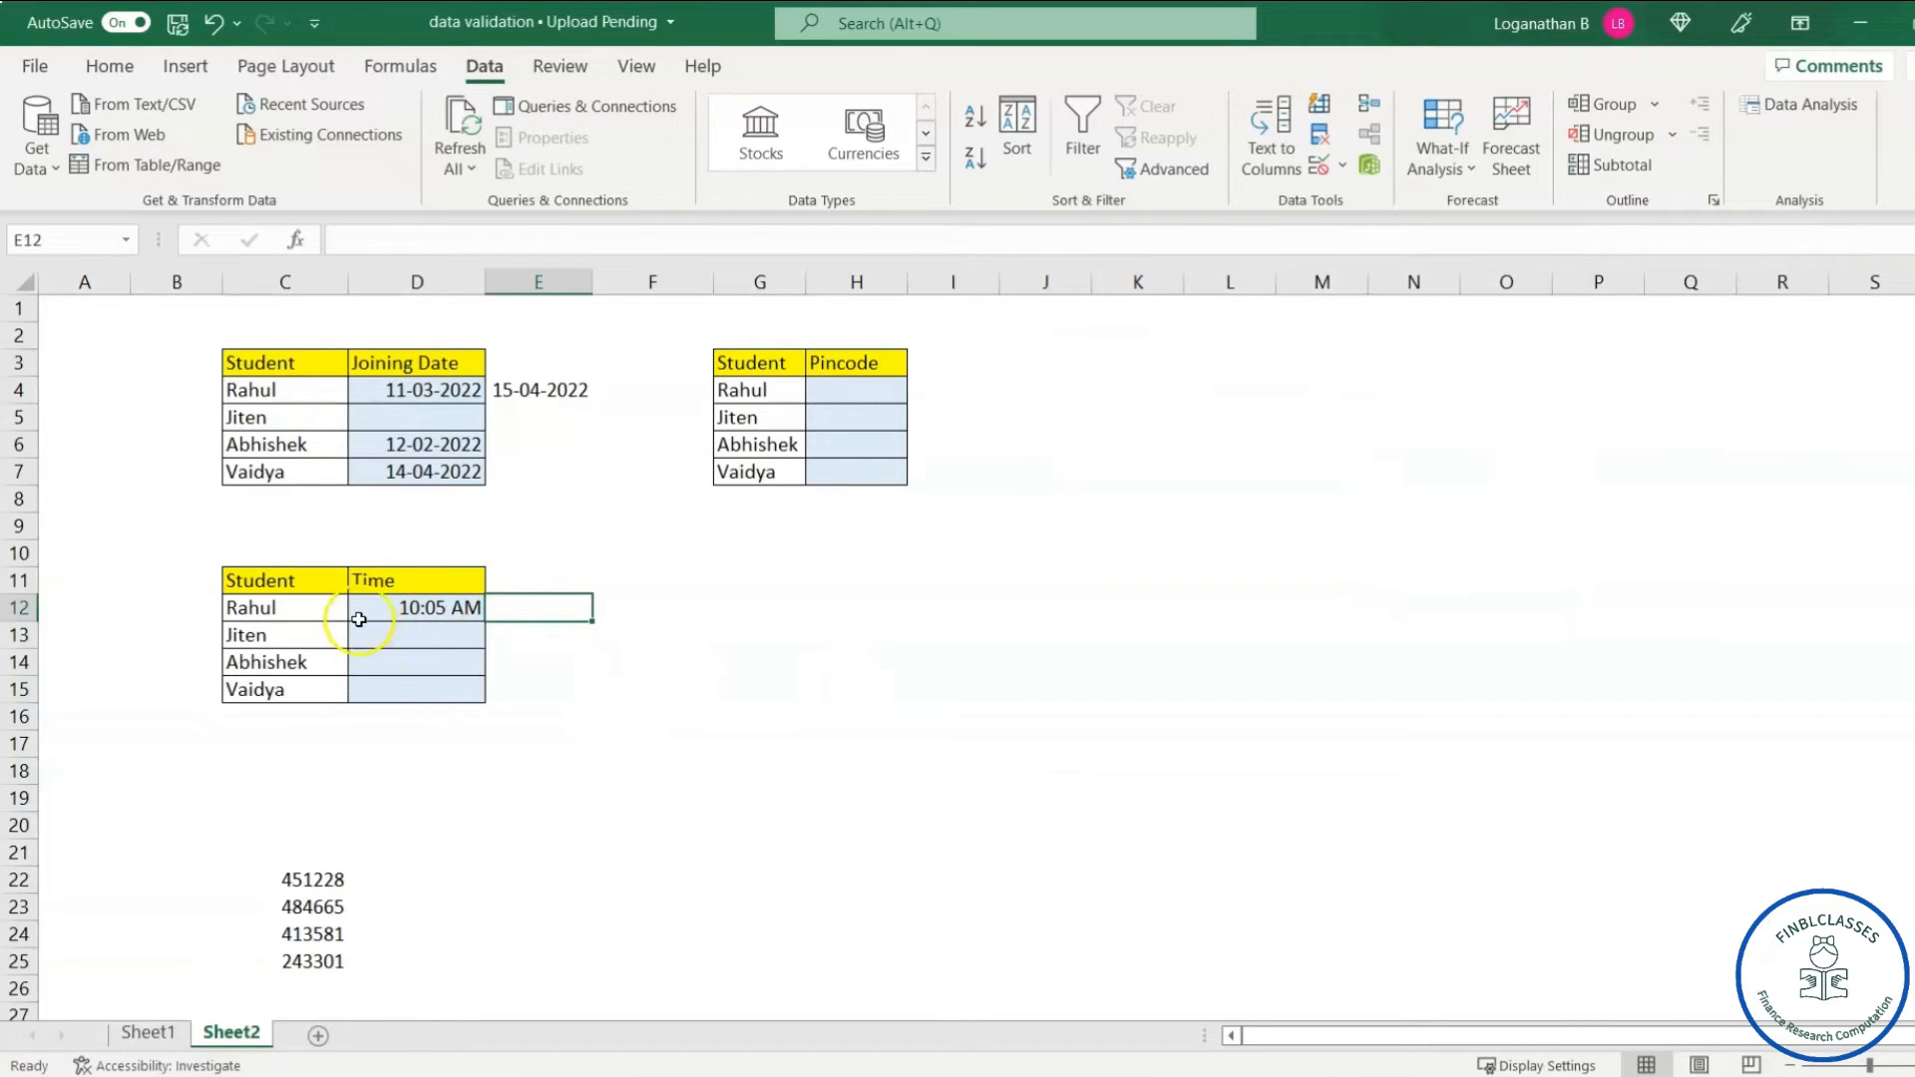
- Test E12 with 09:40 and the rejected 10:06, leaving the accepted time 08:55
{"action": "left_click", "coordinate": [537, 609]}
{"action": "type", "text": "9:40"}
{"action": "key", "text": "Return"}
{"action": "left_click", "coordinate": [537, 609]}
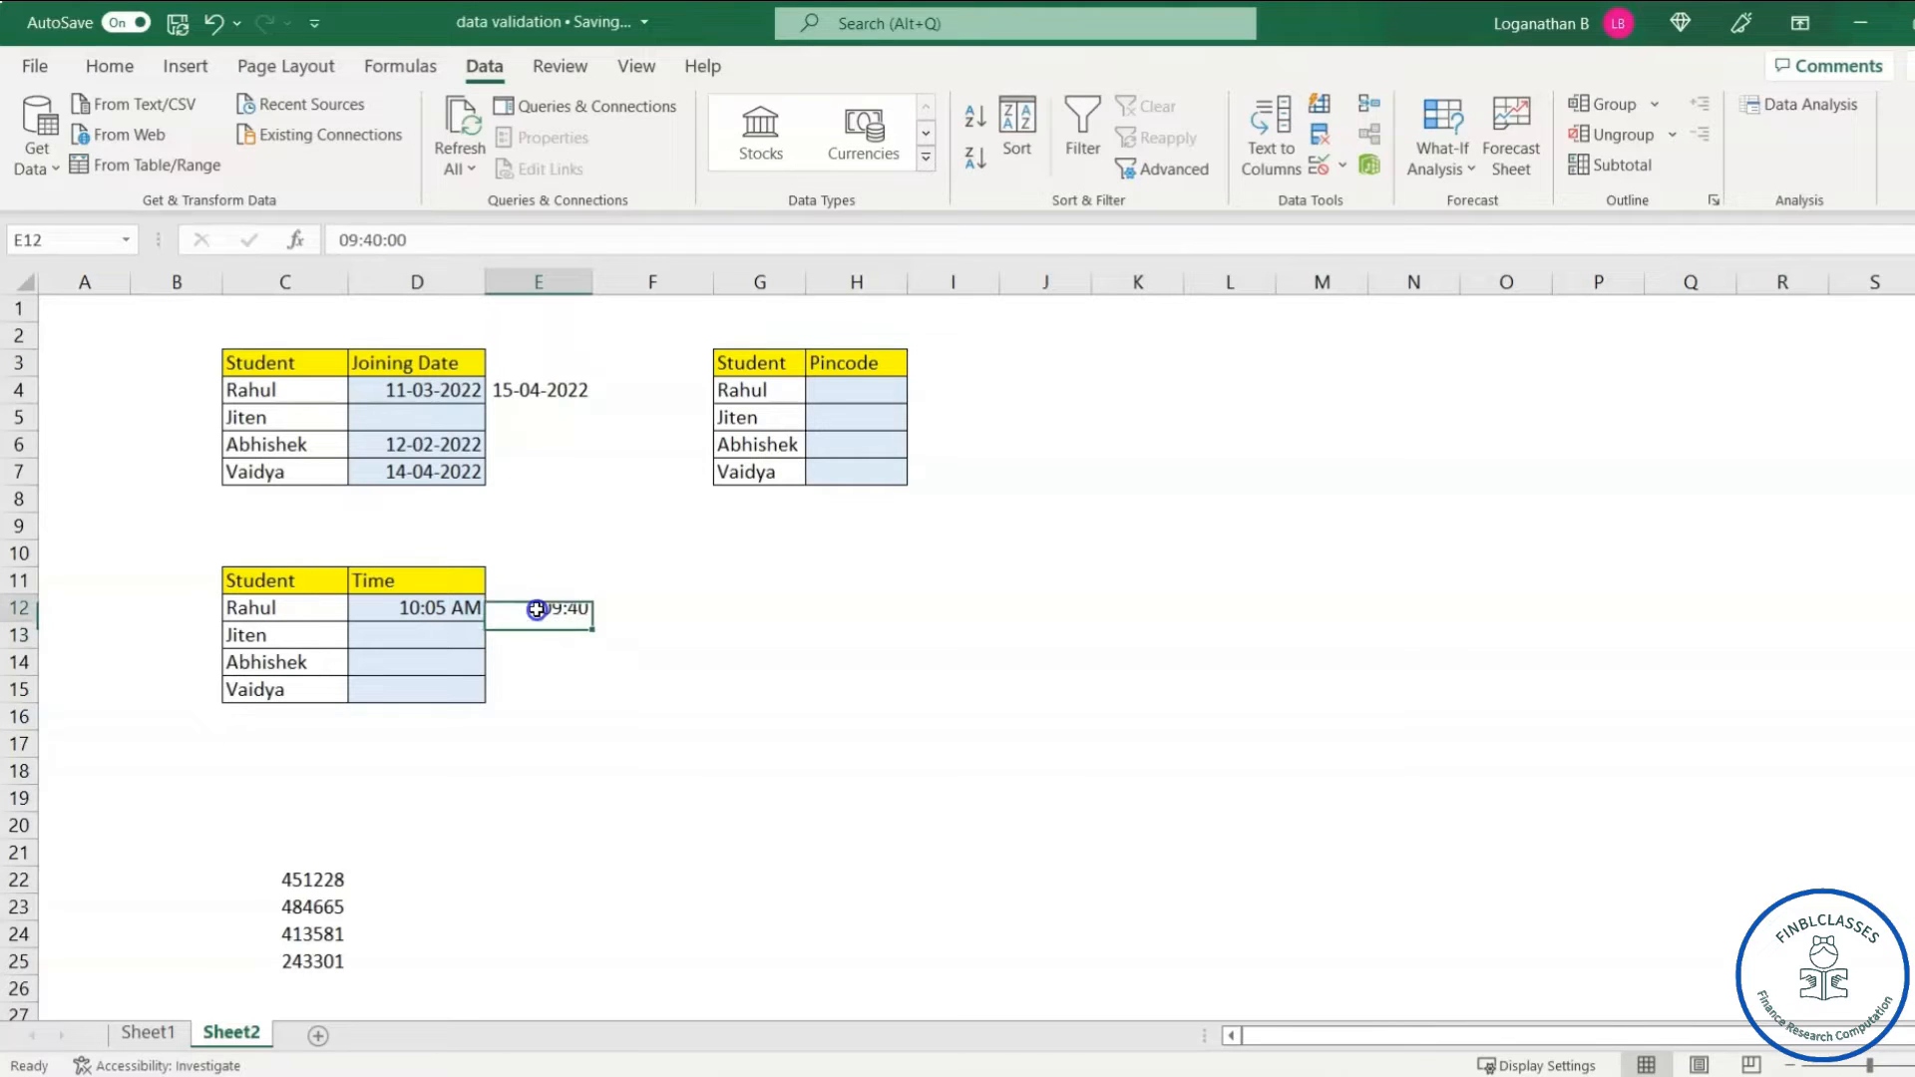
{"action": "type", "text": "10"}
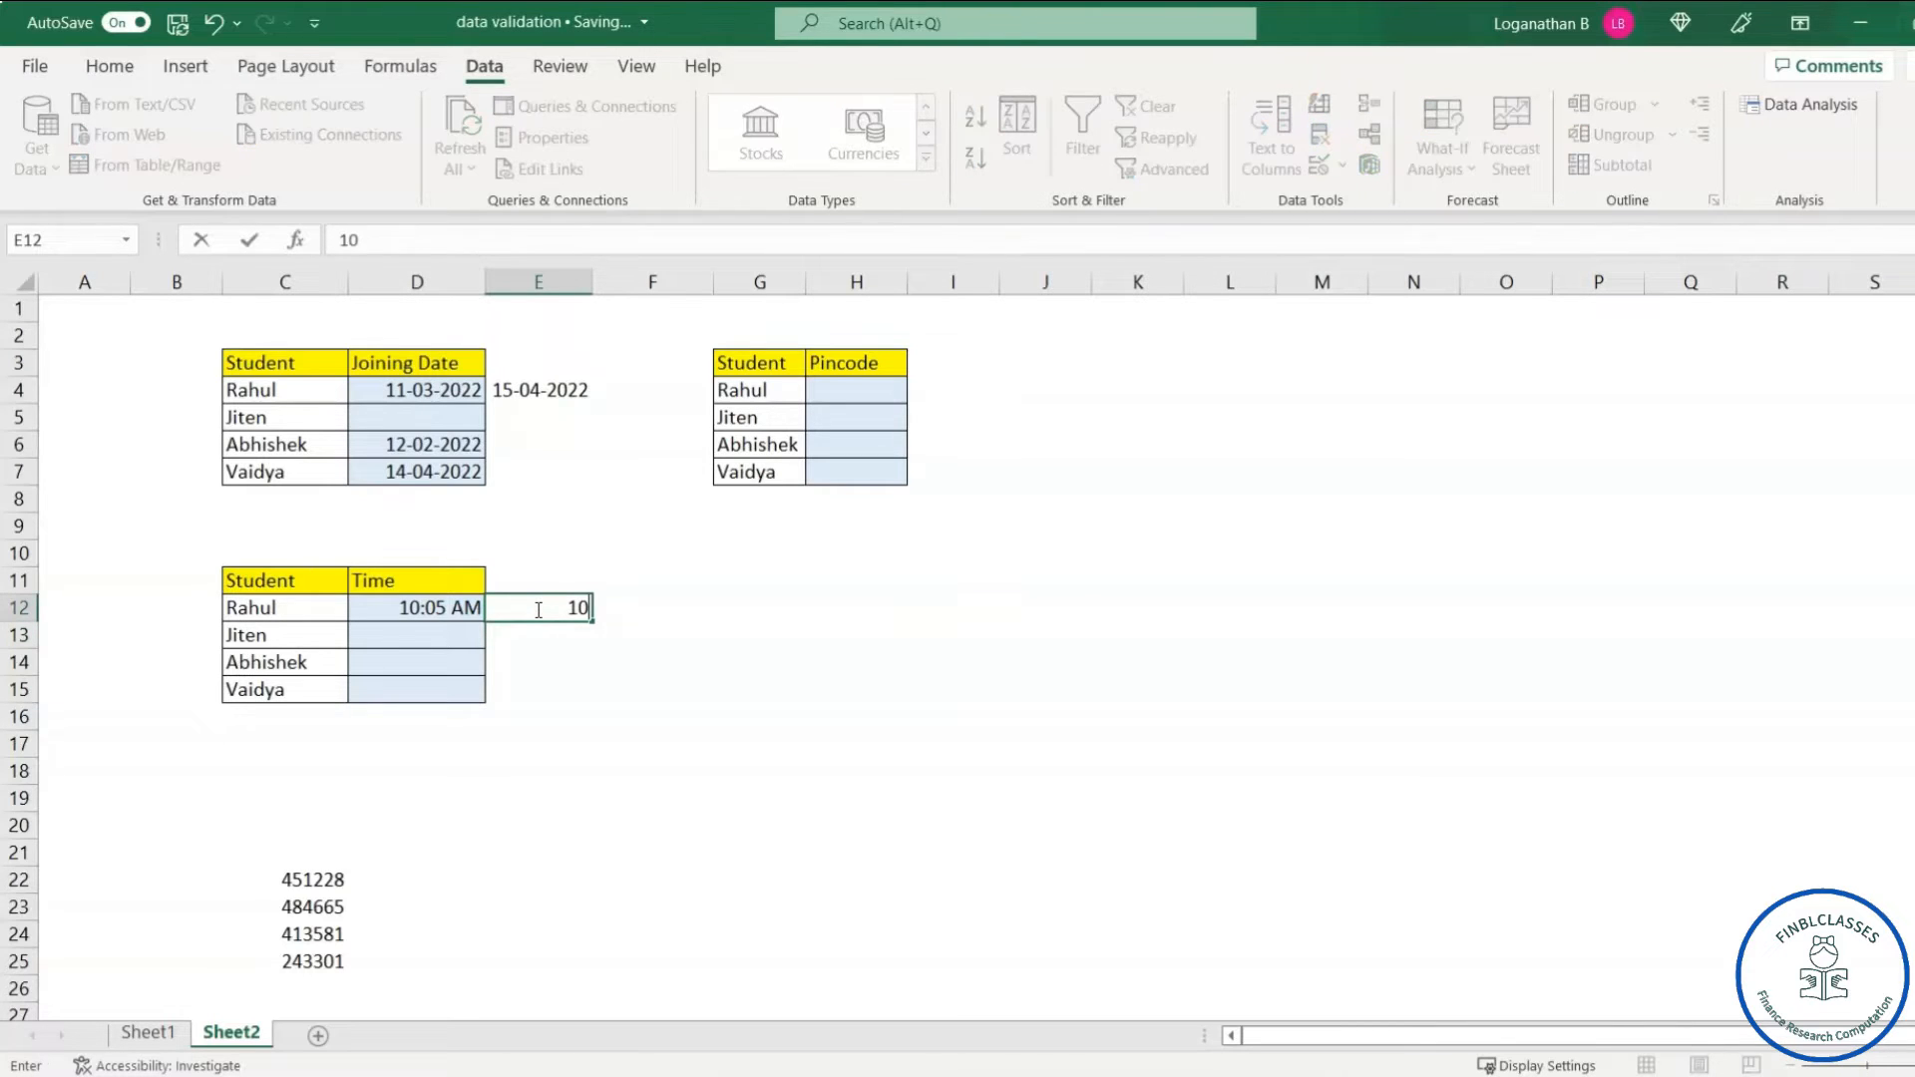
{"action": "type", "text": ":06"}
{"action": "key", "text": "Return"}
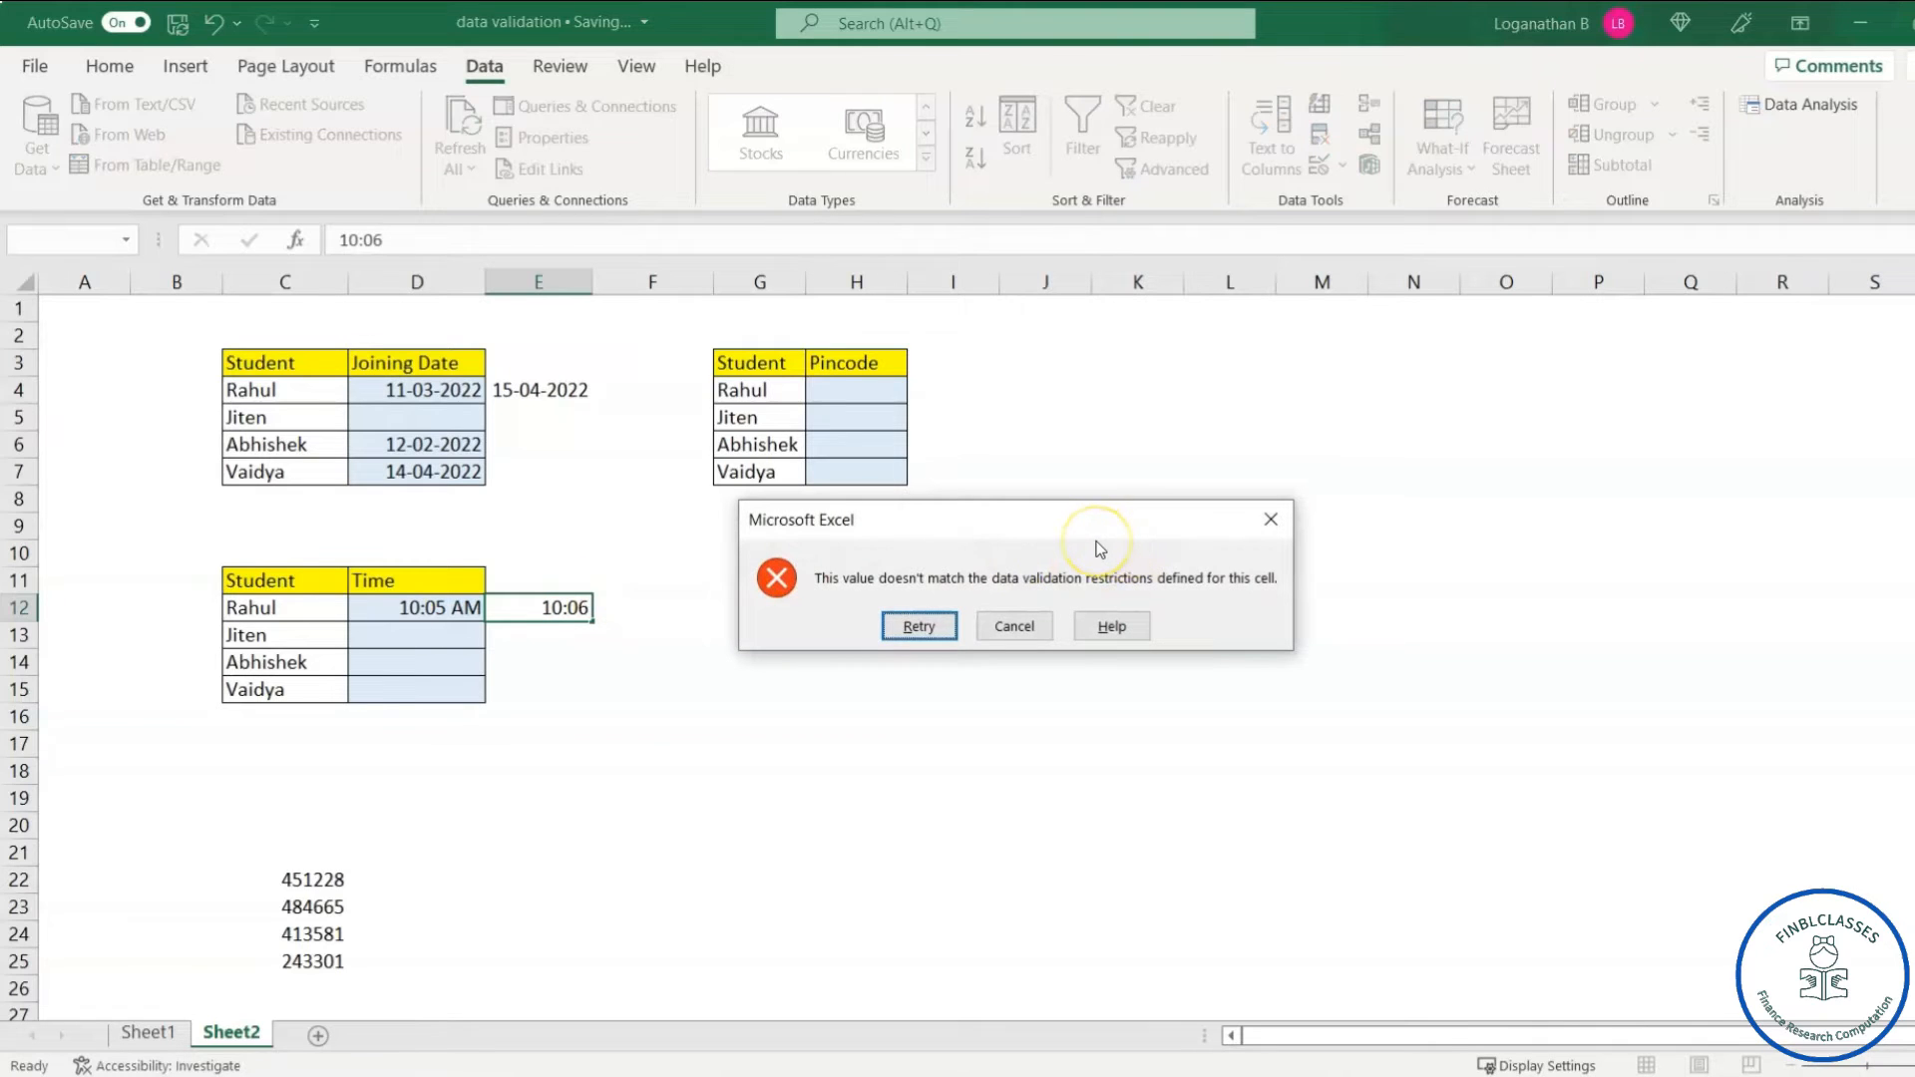
{"action": "left_click", "coordinate": [1270, 519]}
{"action": "left_click", "coordinate": [567, 608]}
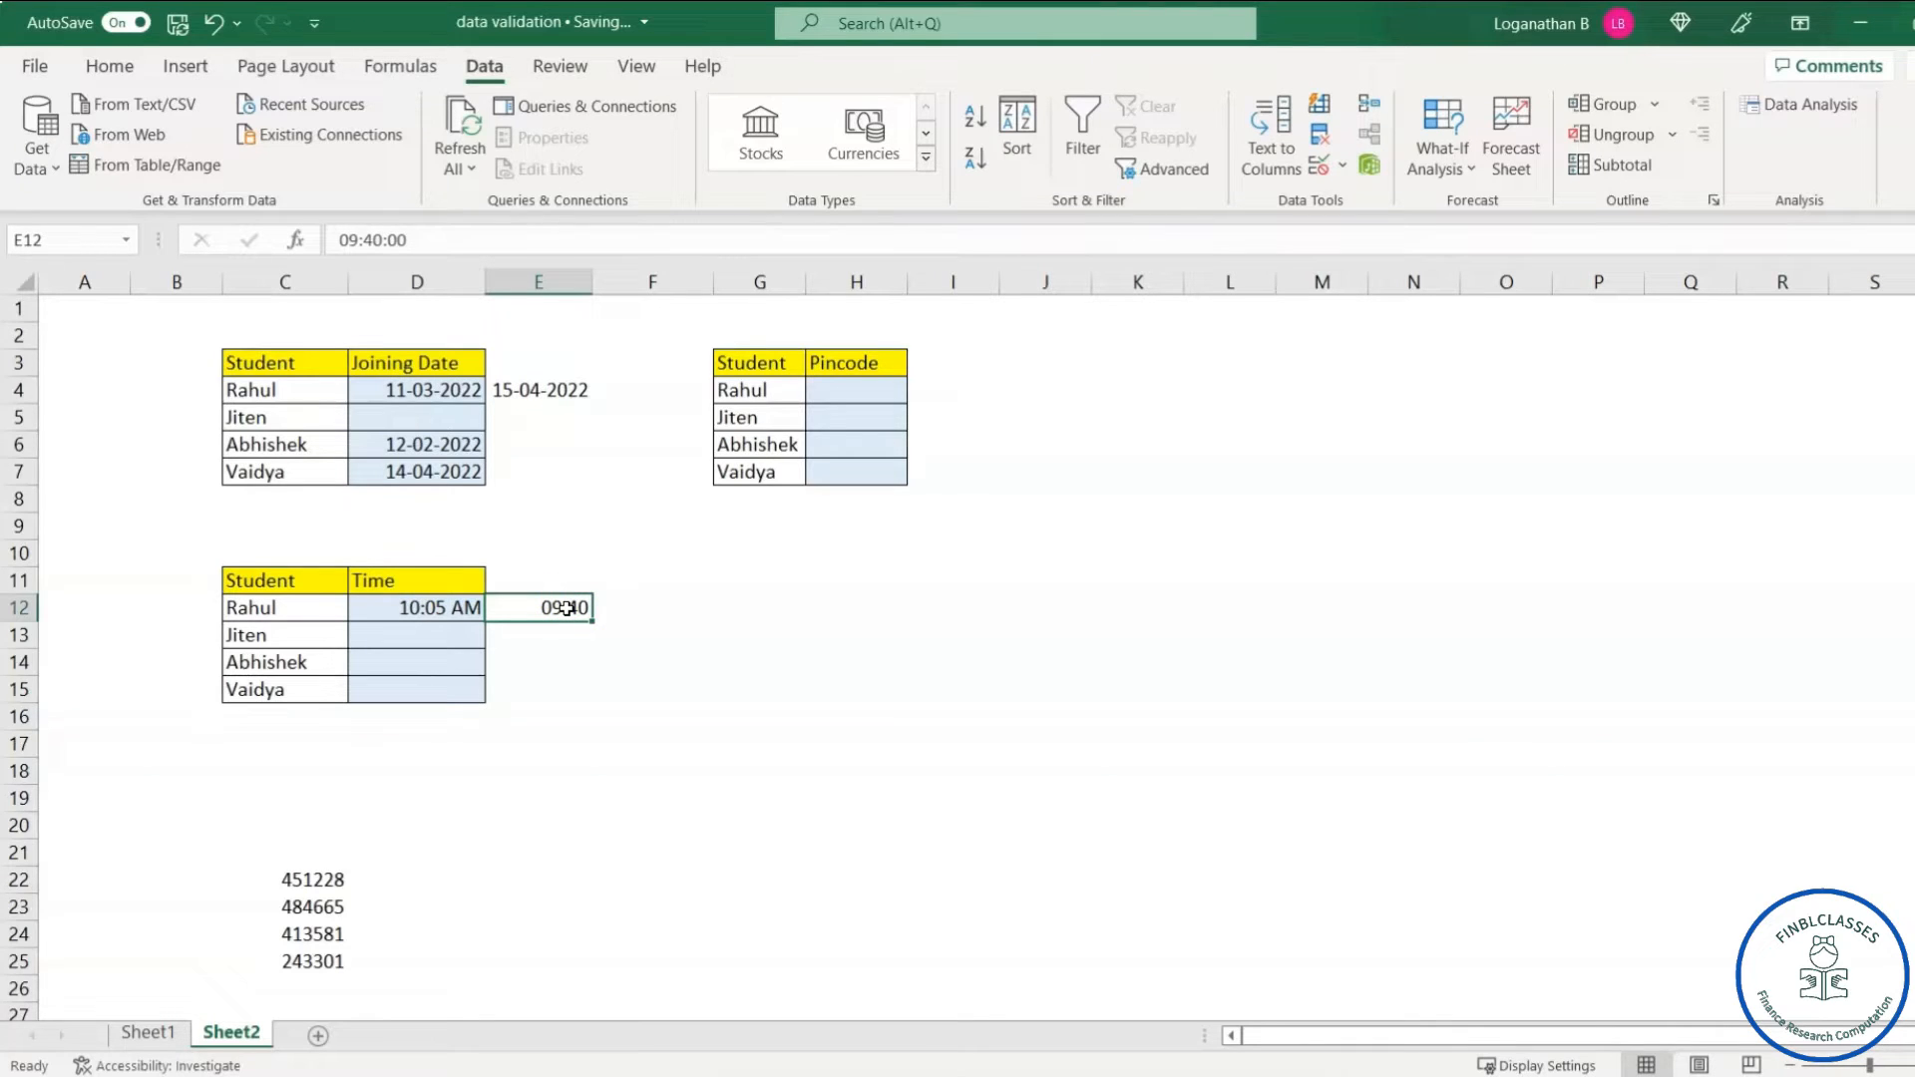
{"action": "type", "text": "8"}
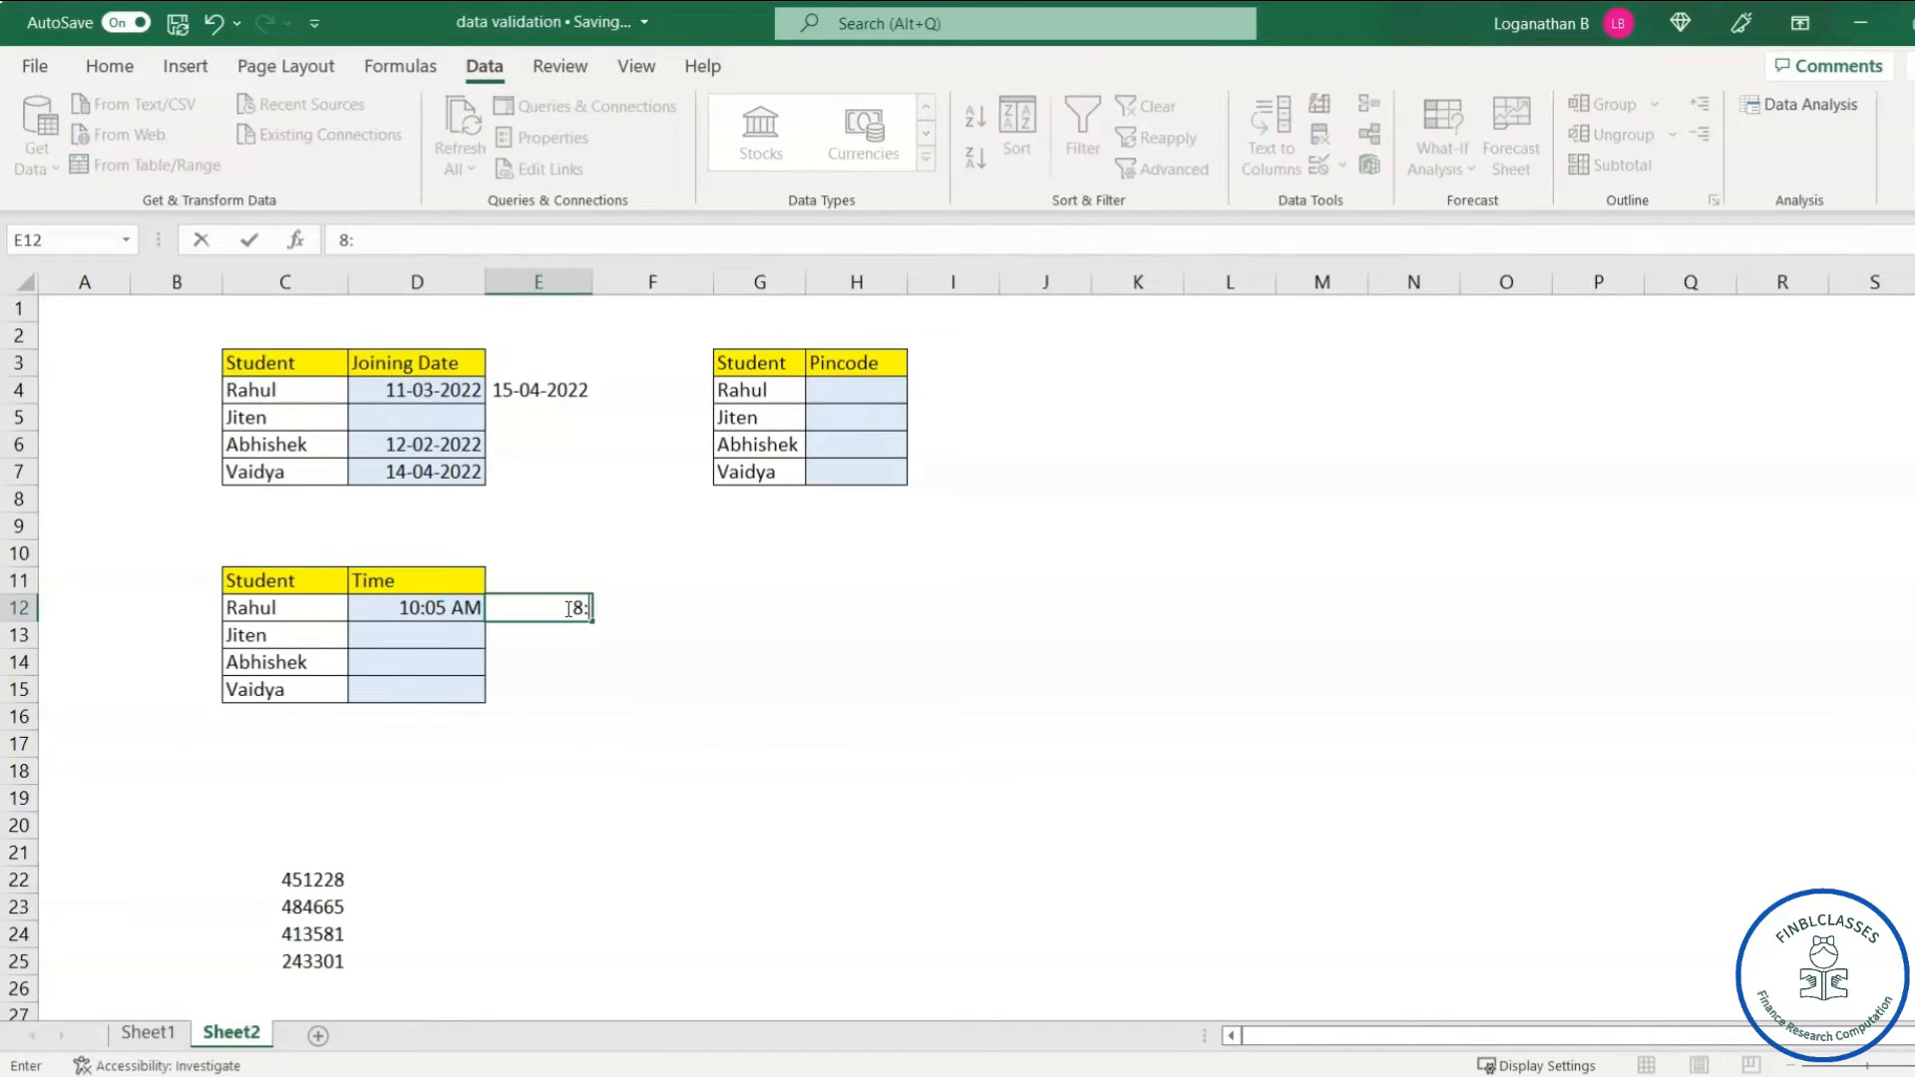
{"action": "type", "text": ":55"}
{"action": "key", "text": "Return"}
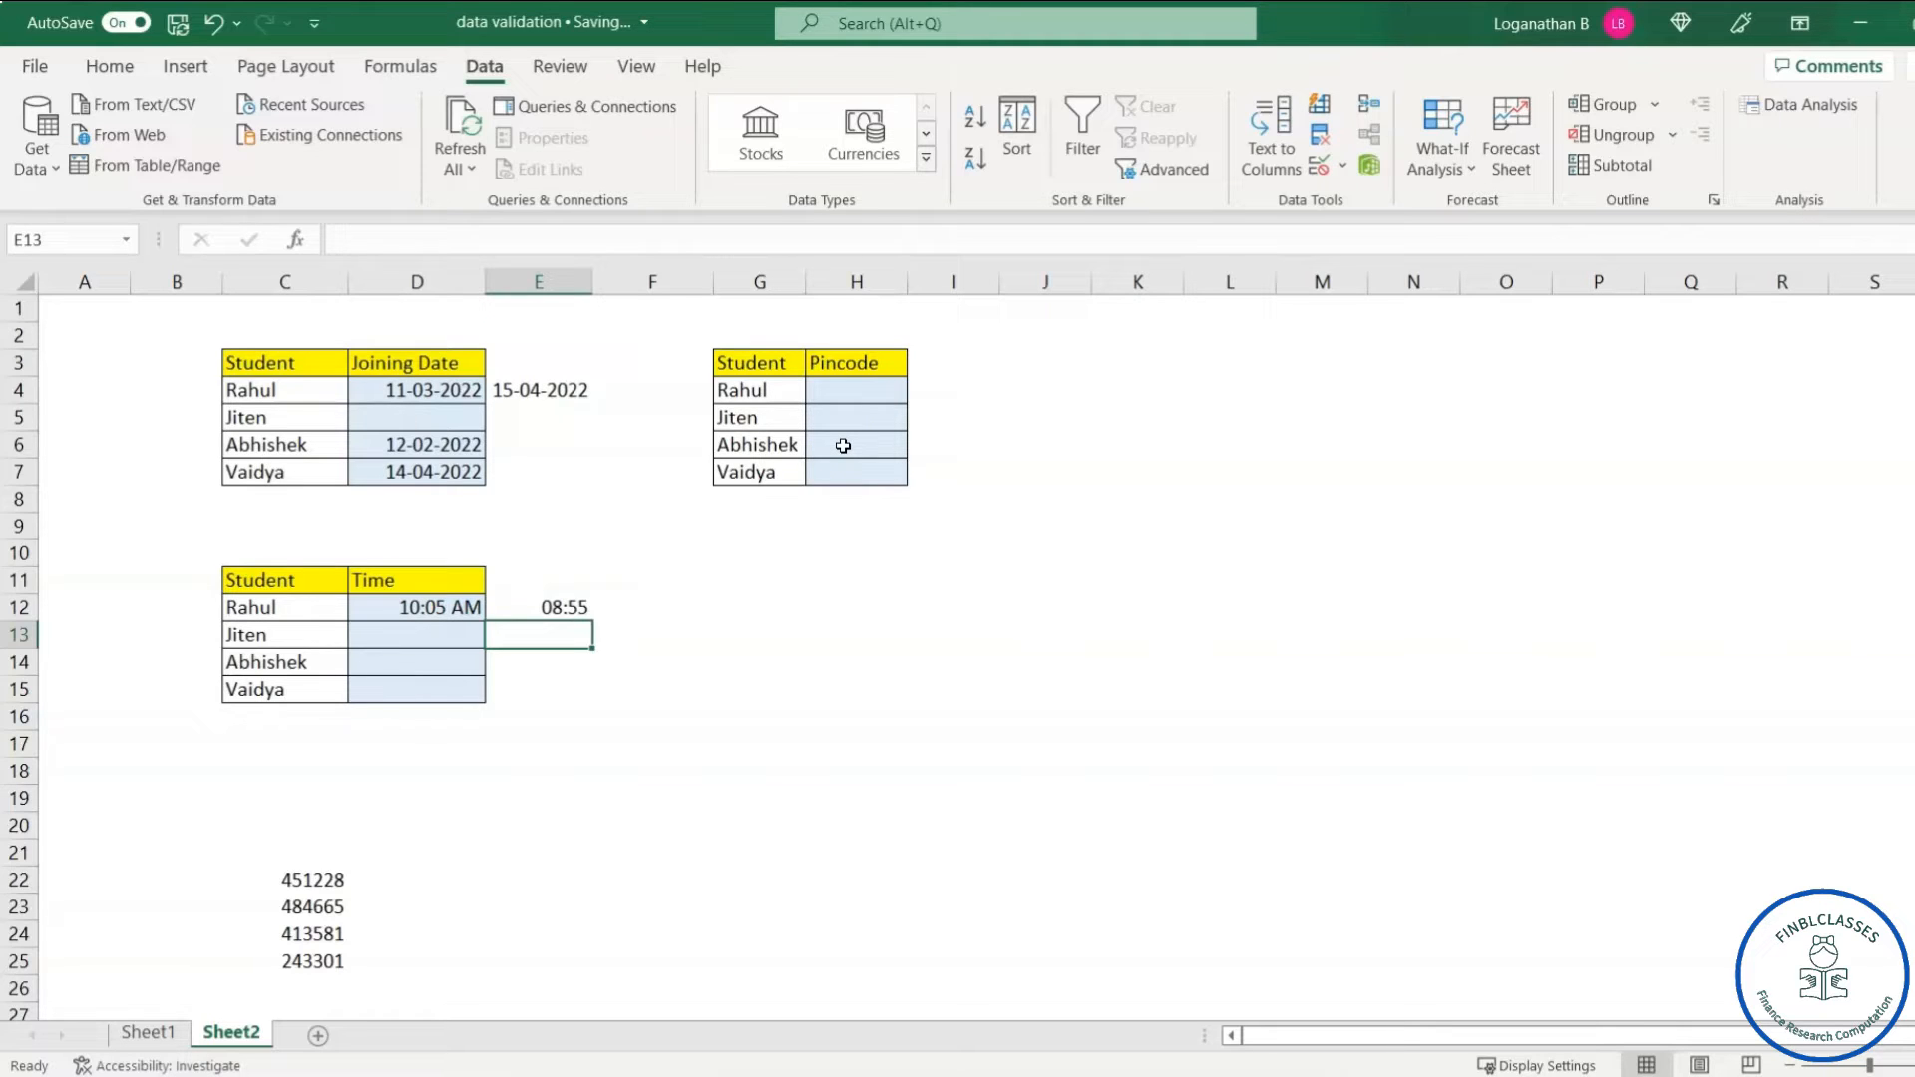
- Select the Pincode cells H4:H7 and open their Data Validation settings
{"action": "left_click", "coordinate": [1032, 421]}
{"action": "left_click", "coordinate": [846, 389]}
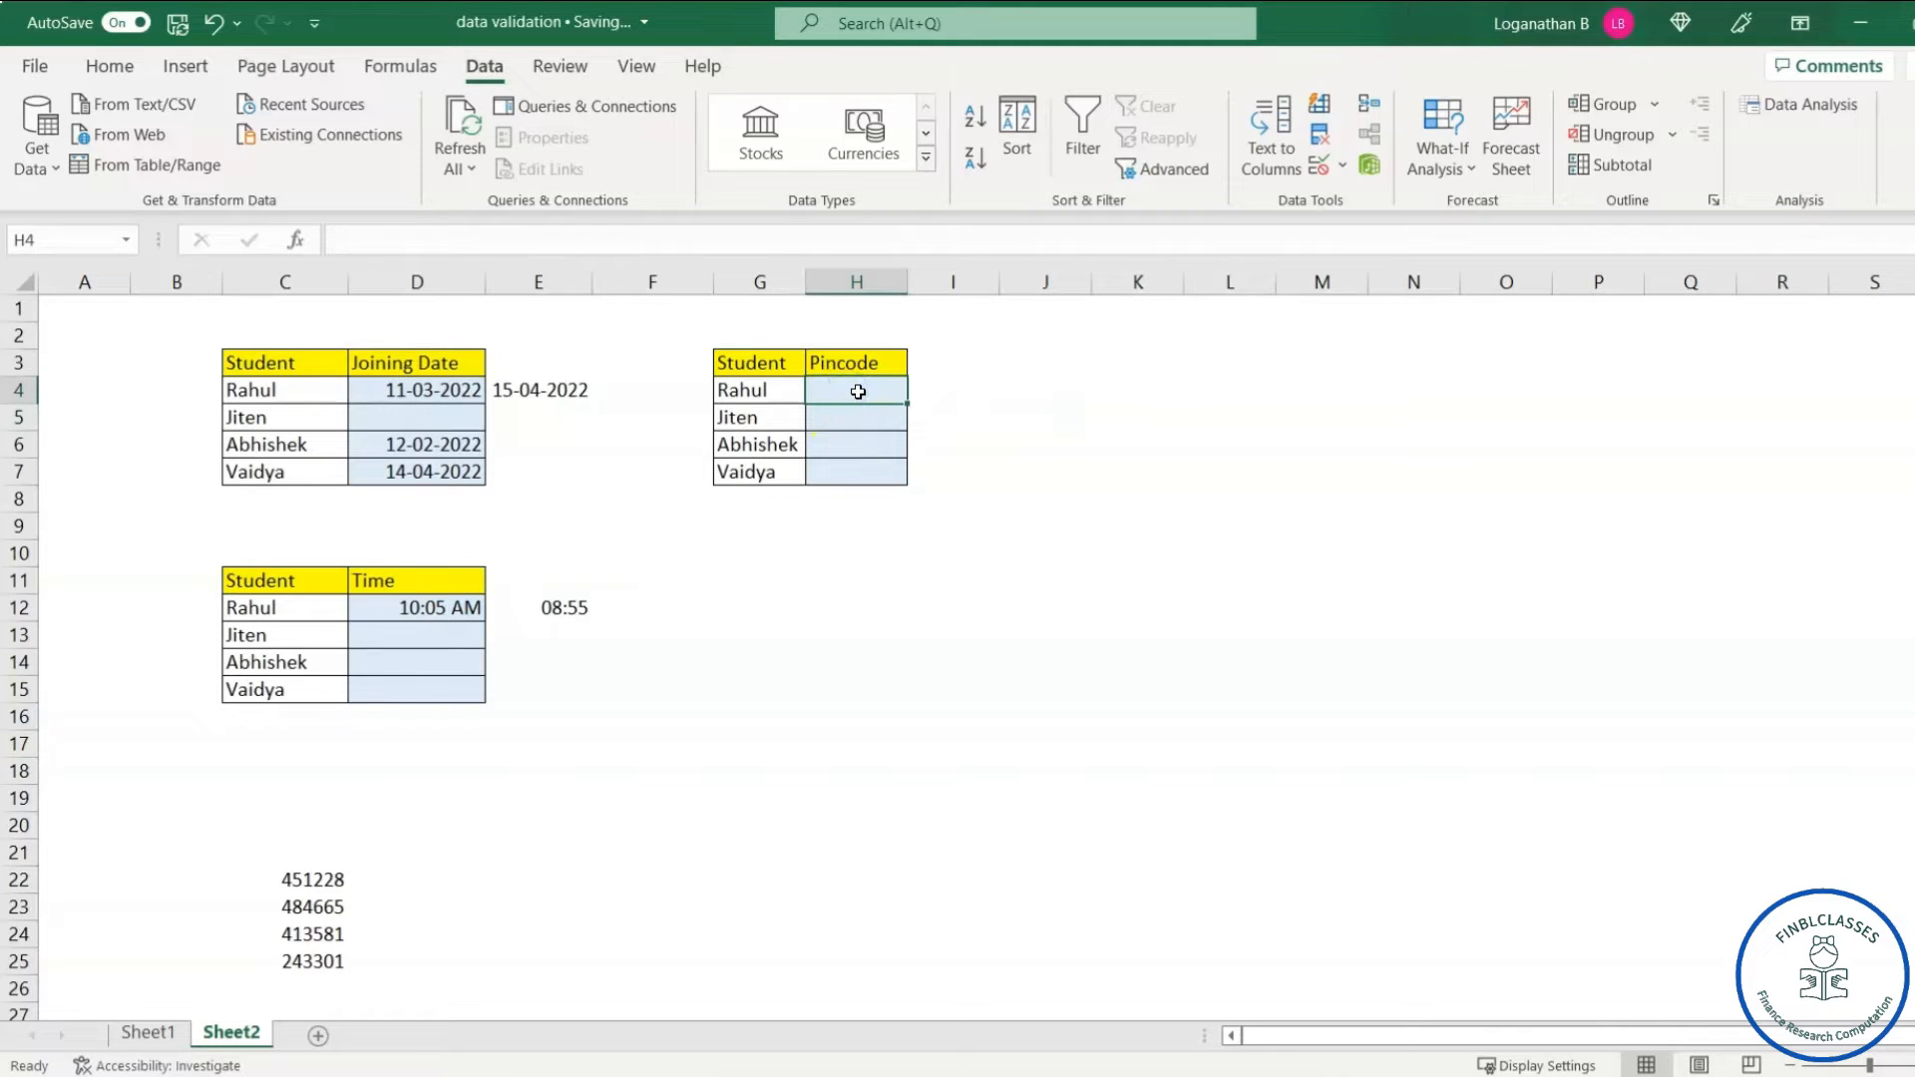
{"action": "left_click_drag", "start_coordinate": [858, 391], "coordinate": [856, 470]}
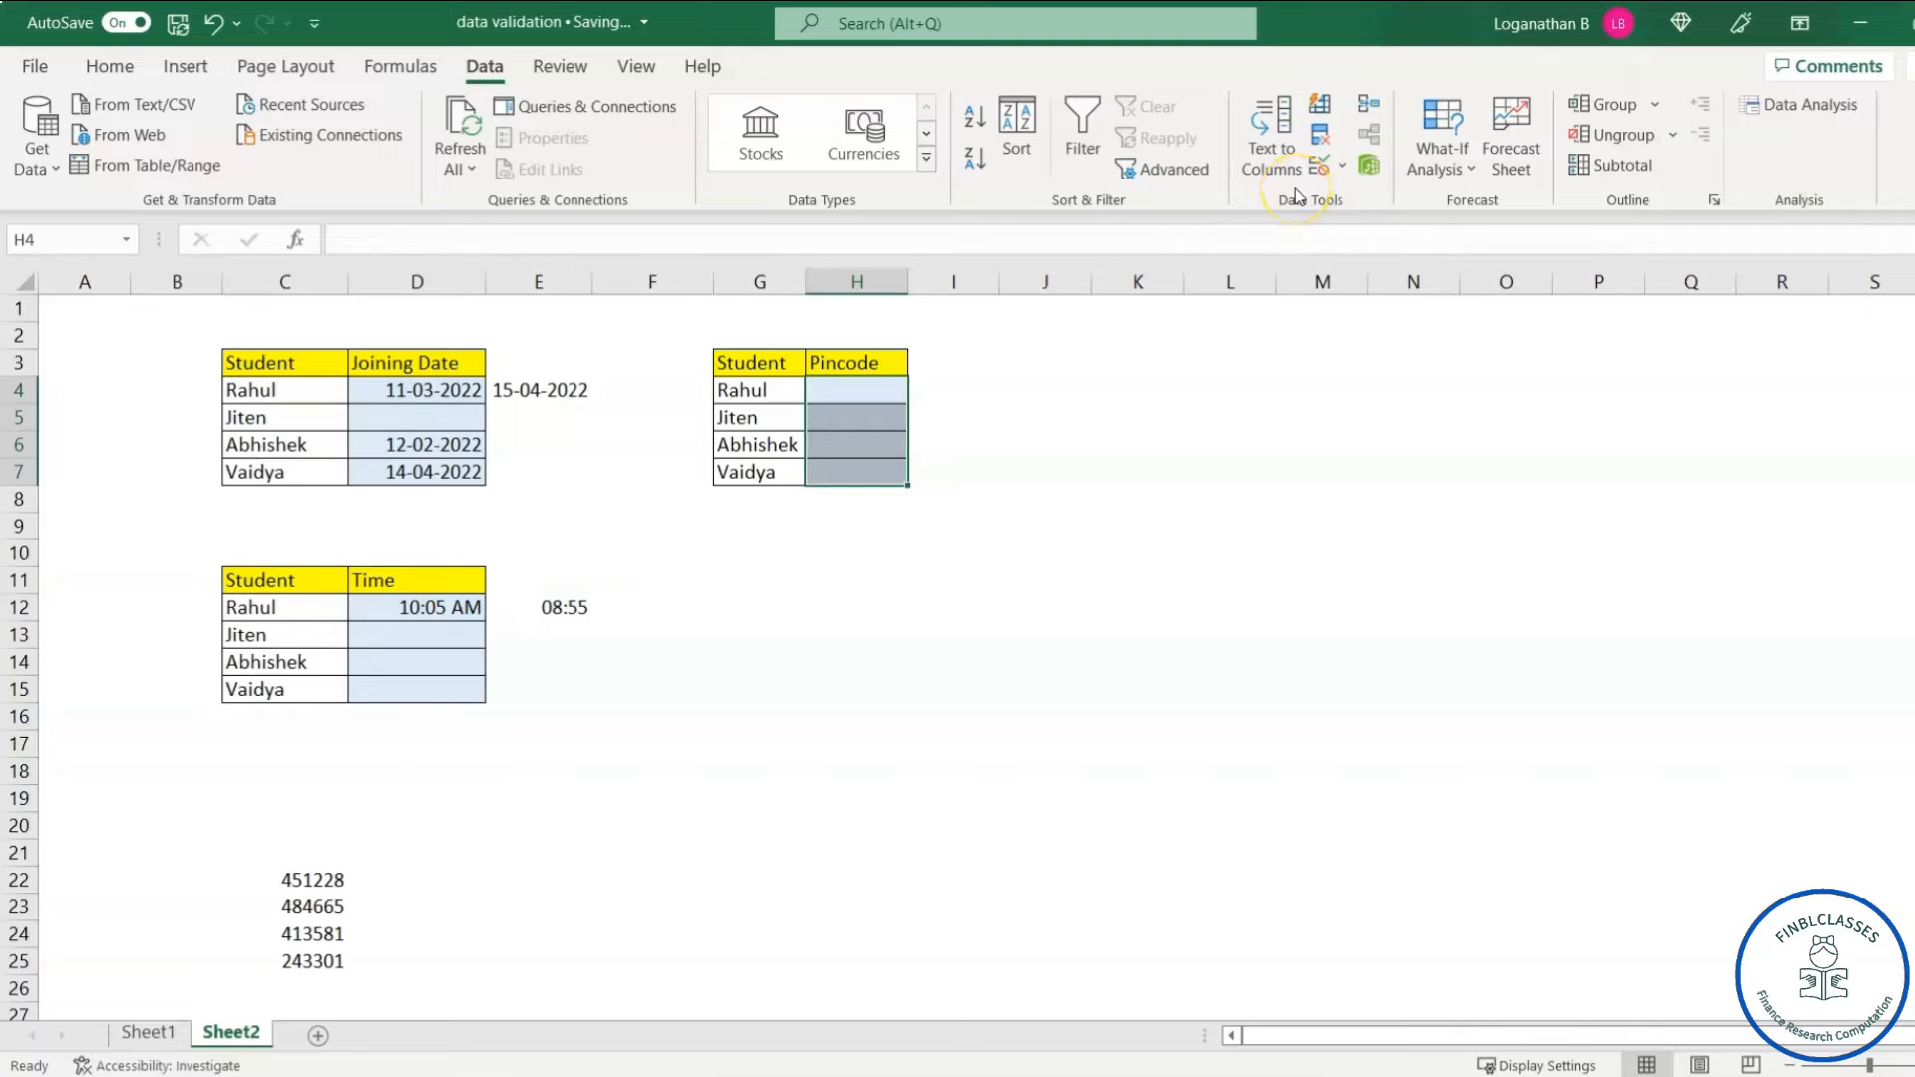
{"action": "left_click", "coordinate": [1318, 166]}
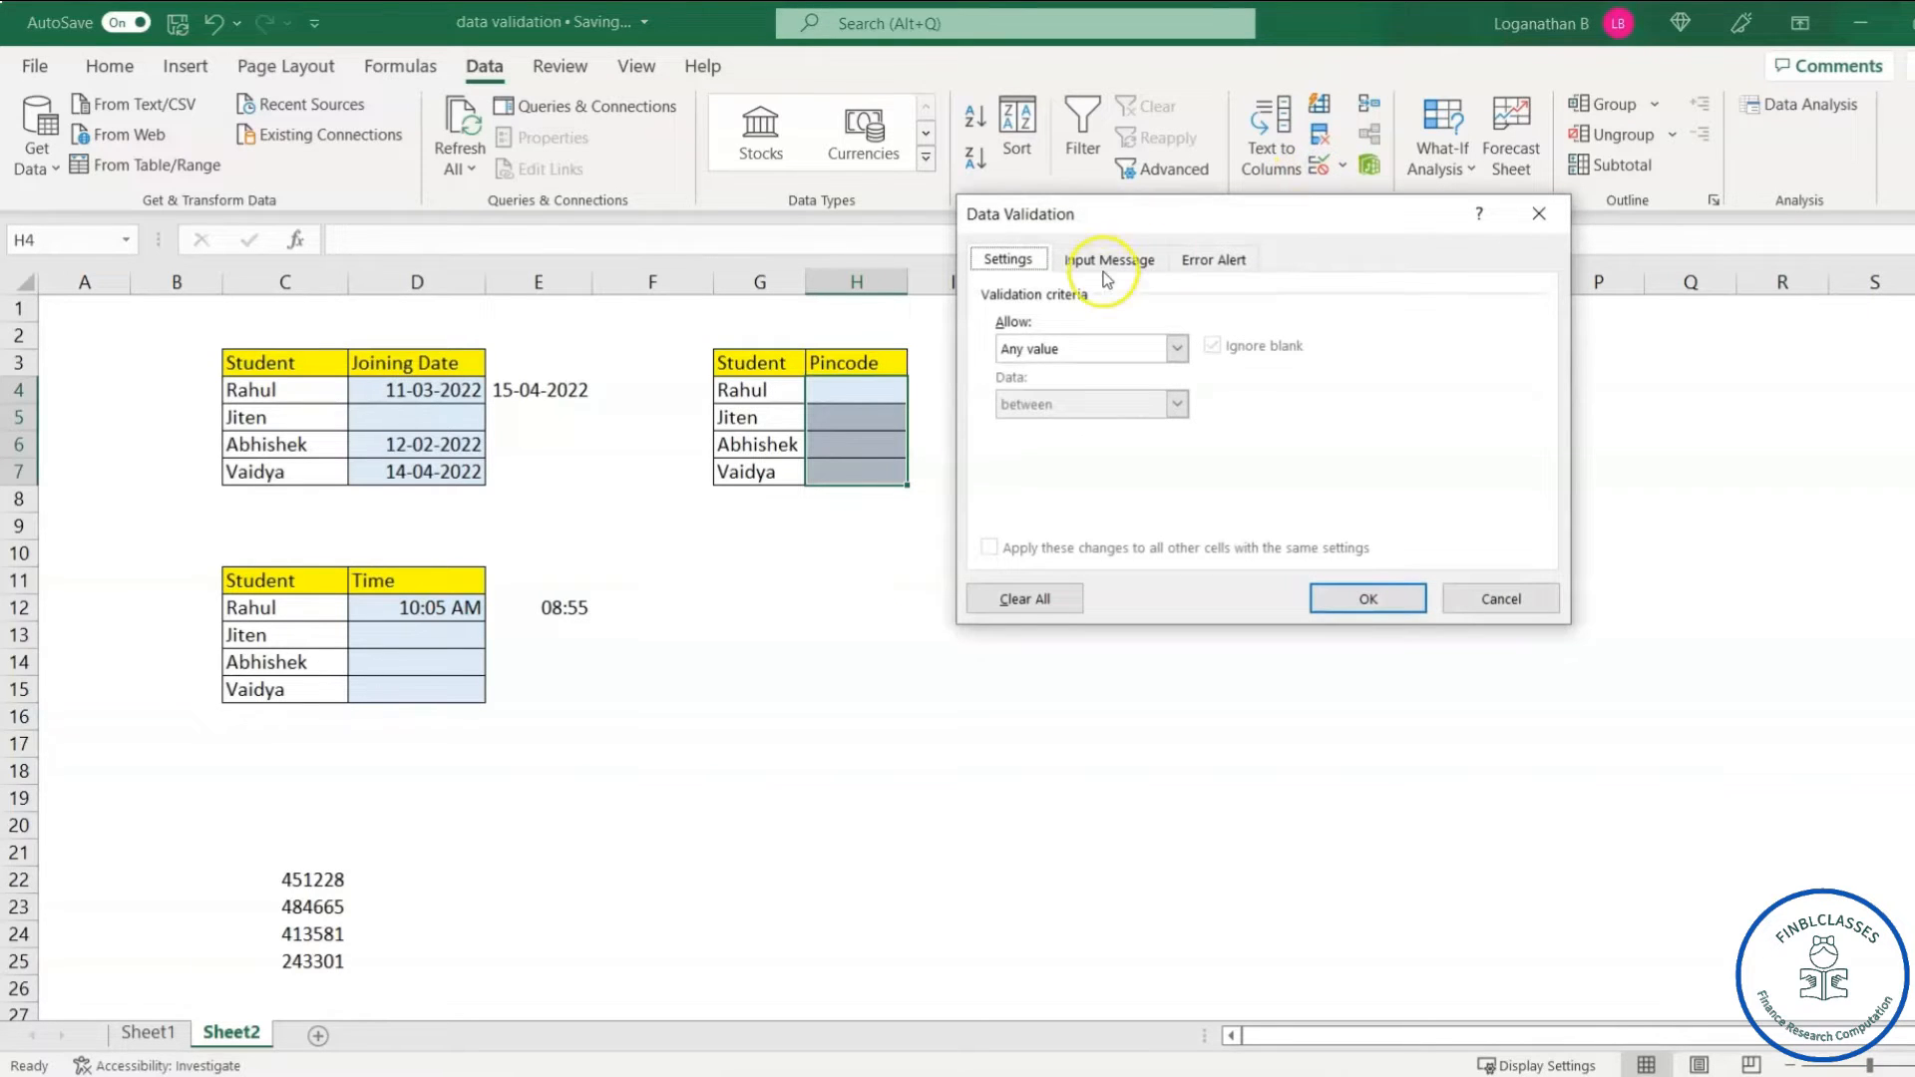
{"action": "left_click_drag", "start_coordinate": [1218, 217], "coordinate": [1422, 264]}
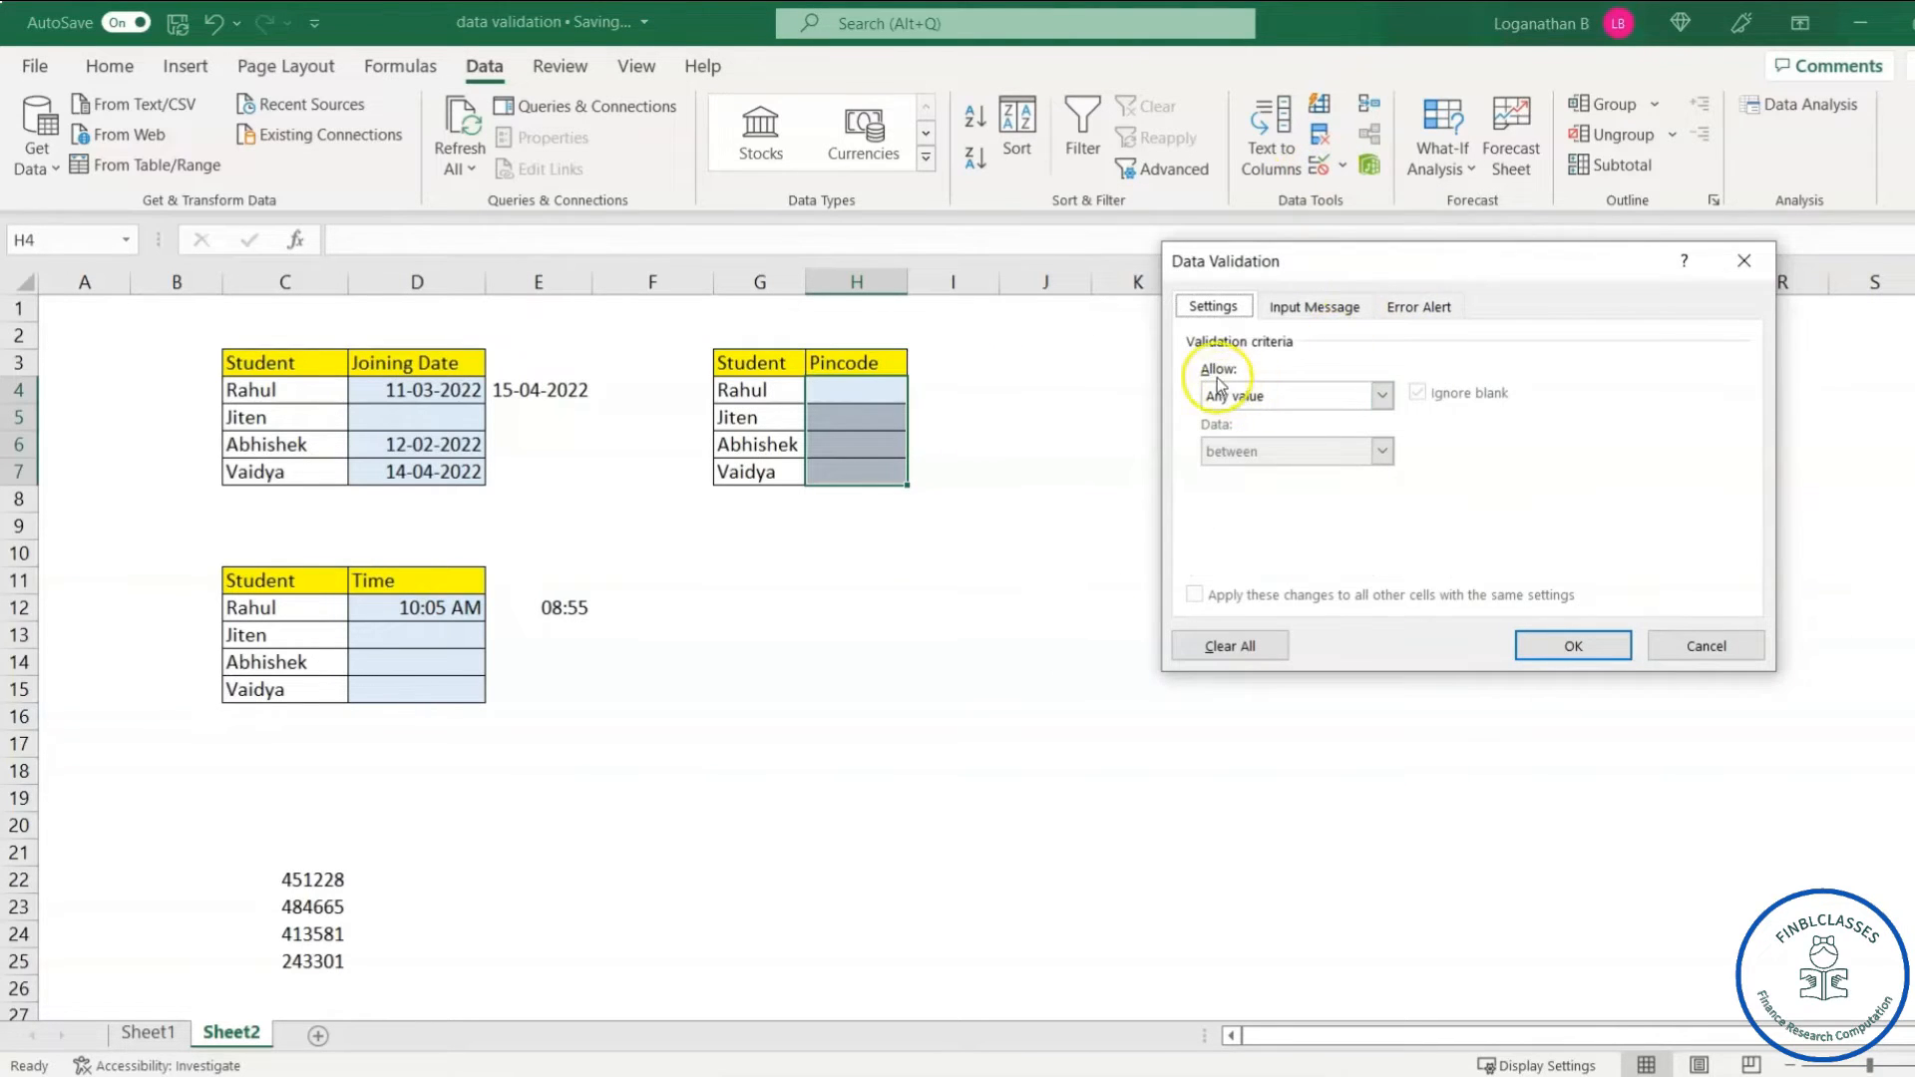
- Set validation to Text length equal to 6 and apply it
{"action": "left_click", "coordinate": [1383, 395]}
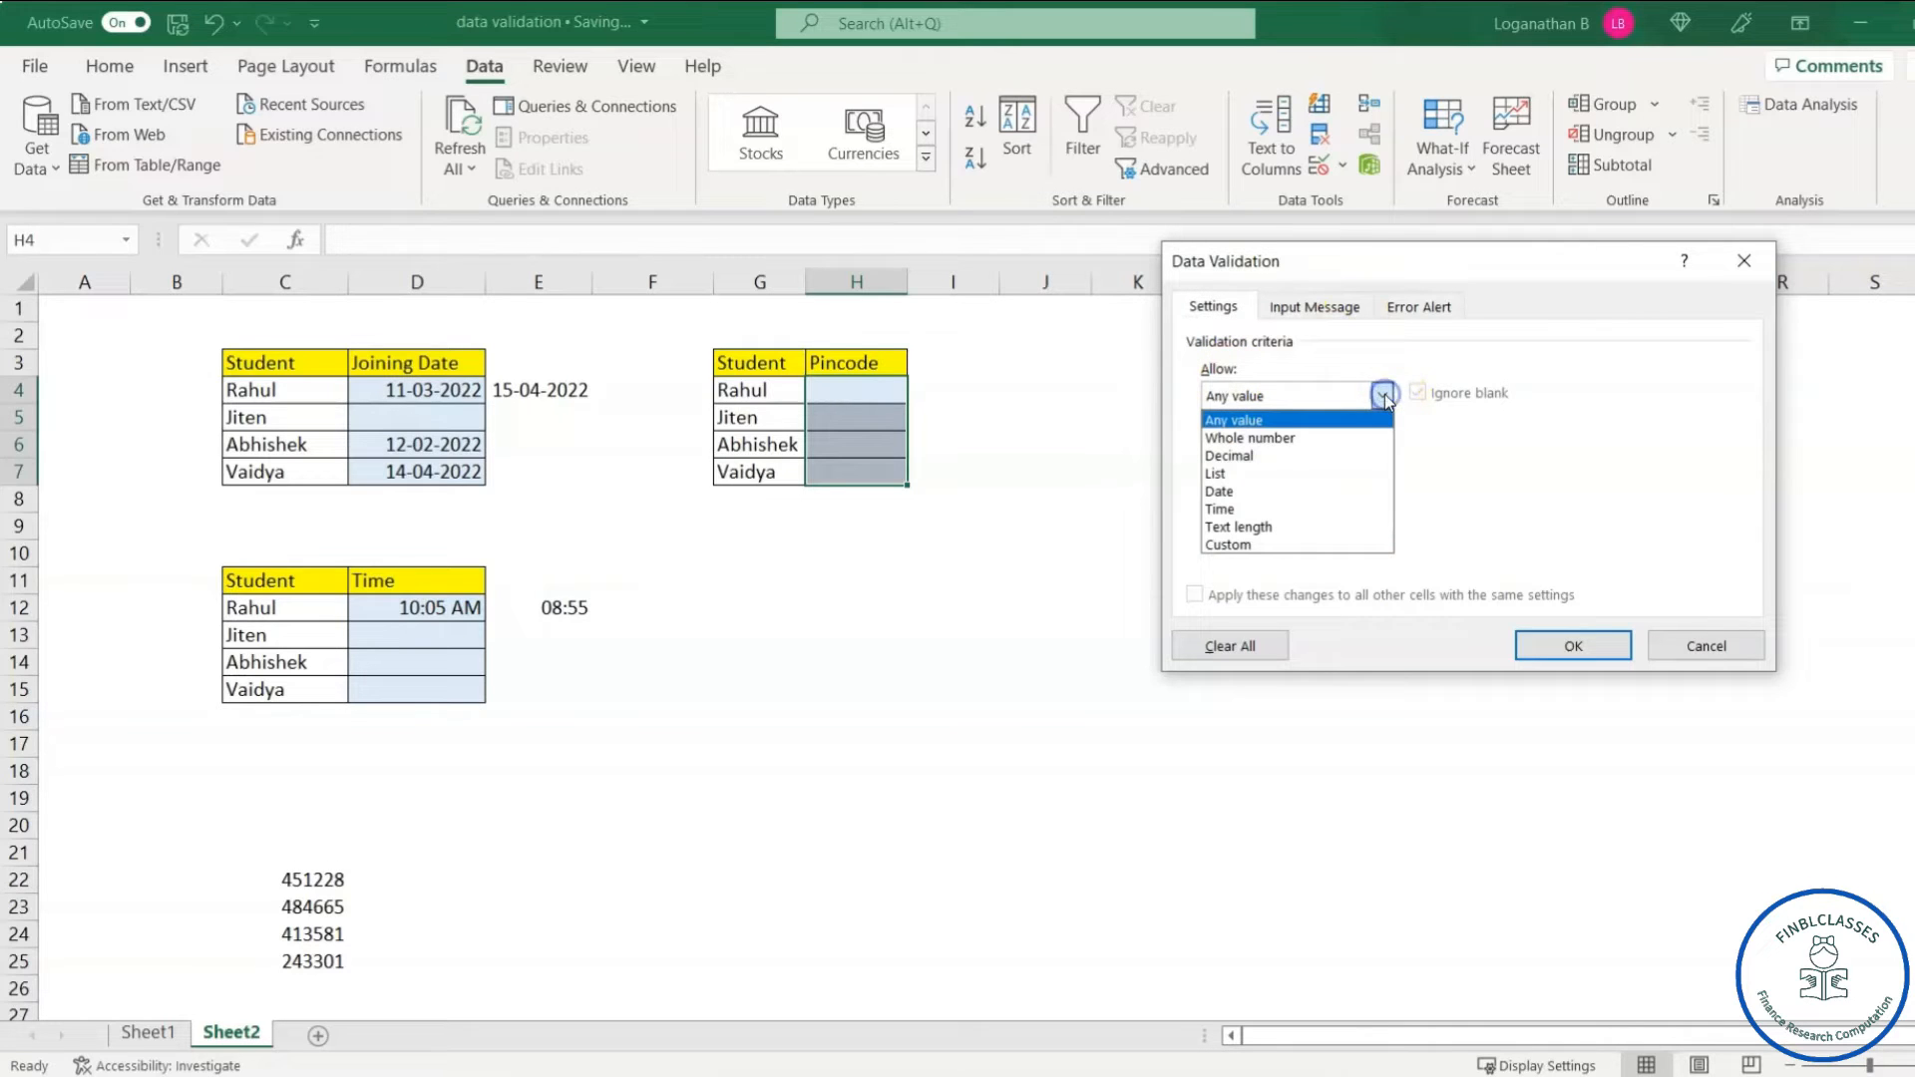
{"action": "left_click", "coordinate": [1258, 527]}
{"action": "left_click_drag", "start_coordinate": [1409, 261], "coordinate": [1237, 243]}
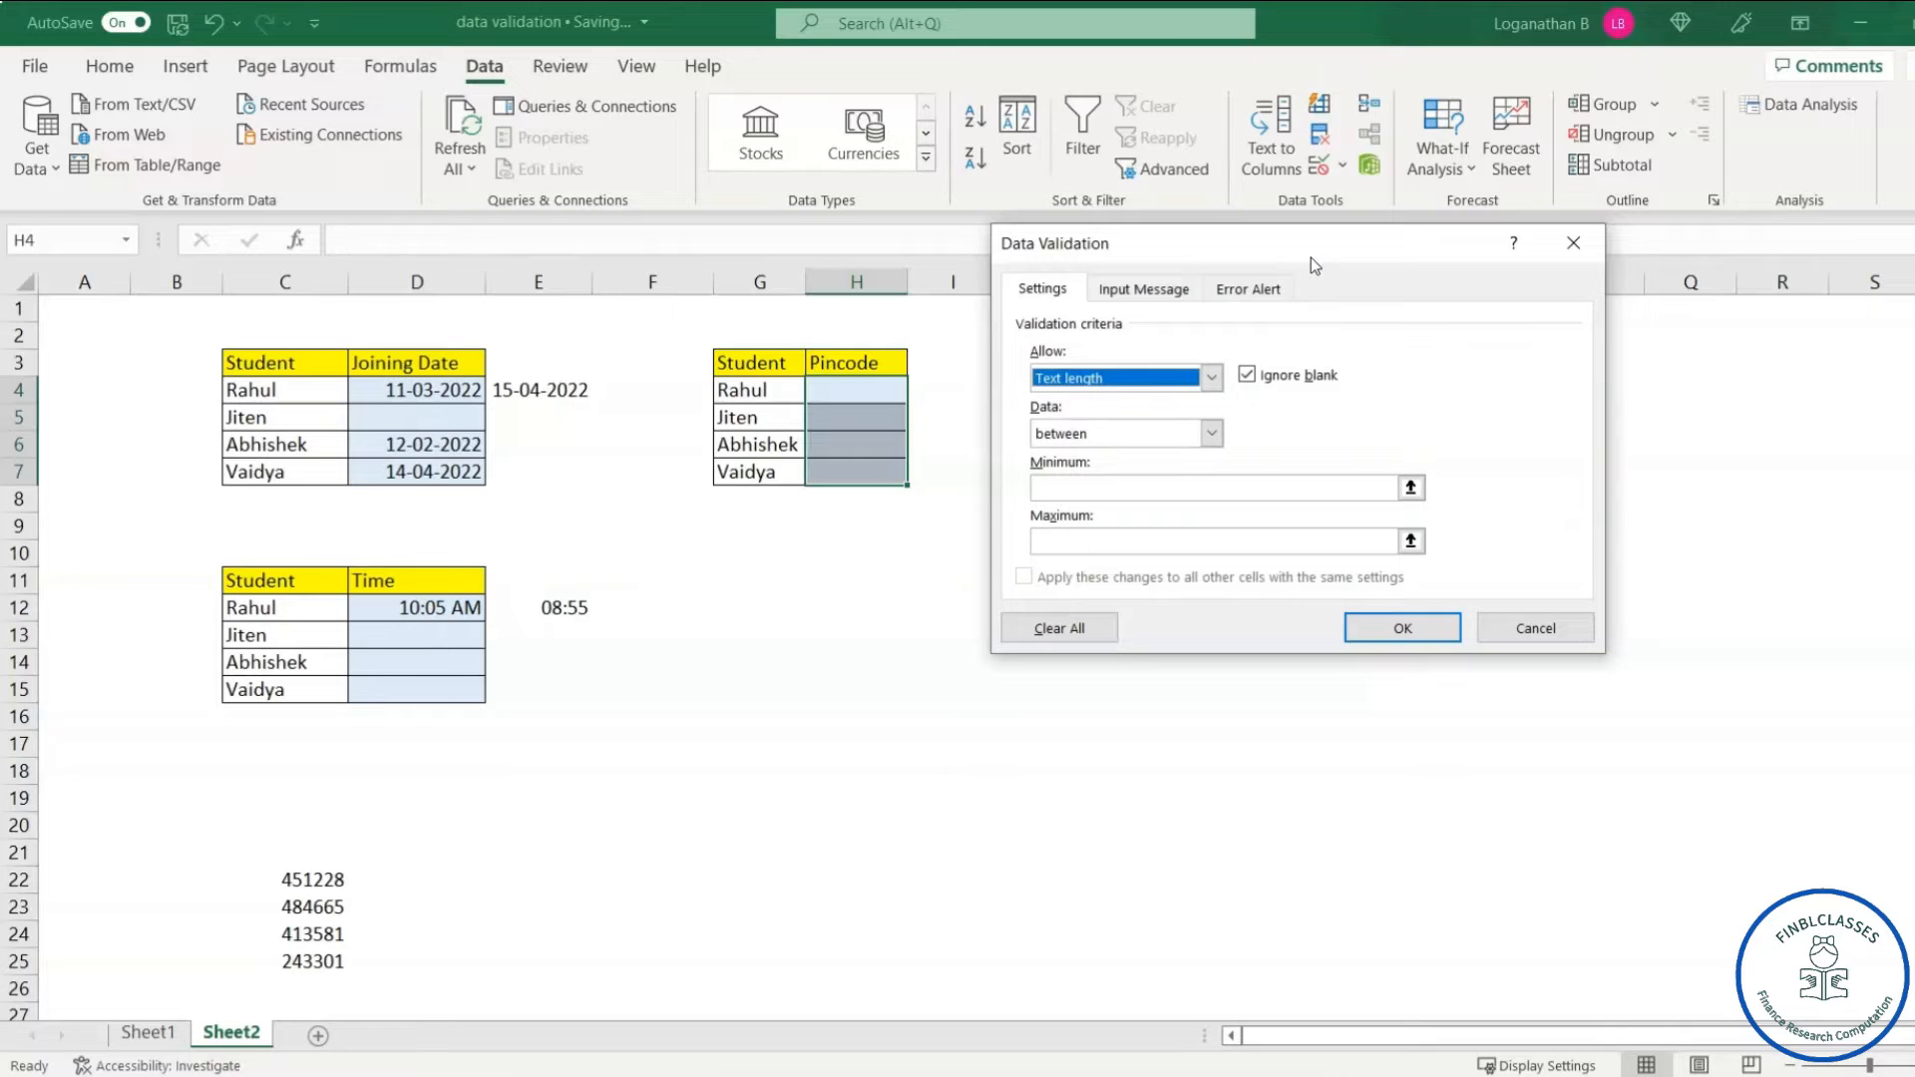
{"action": "left_click", "coordinate": [1211, 434]}
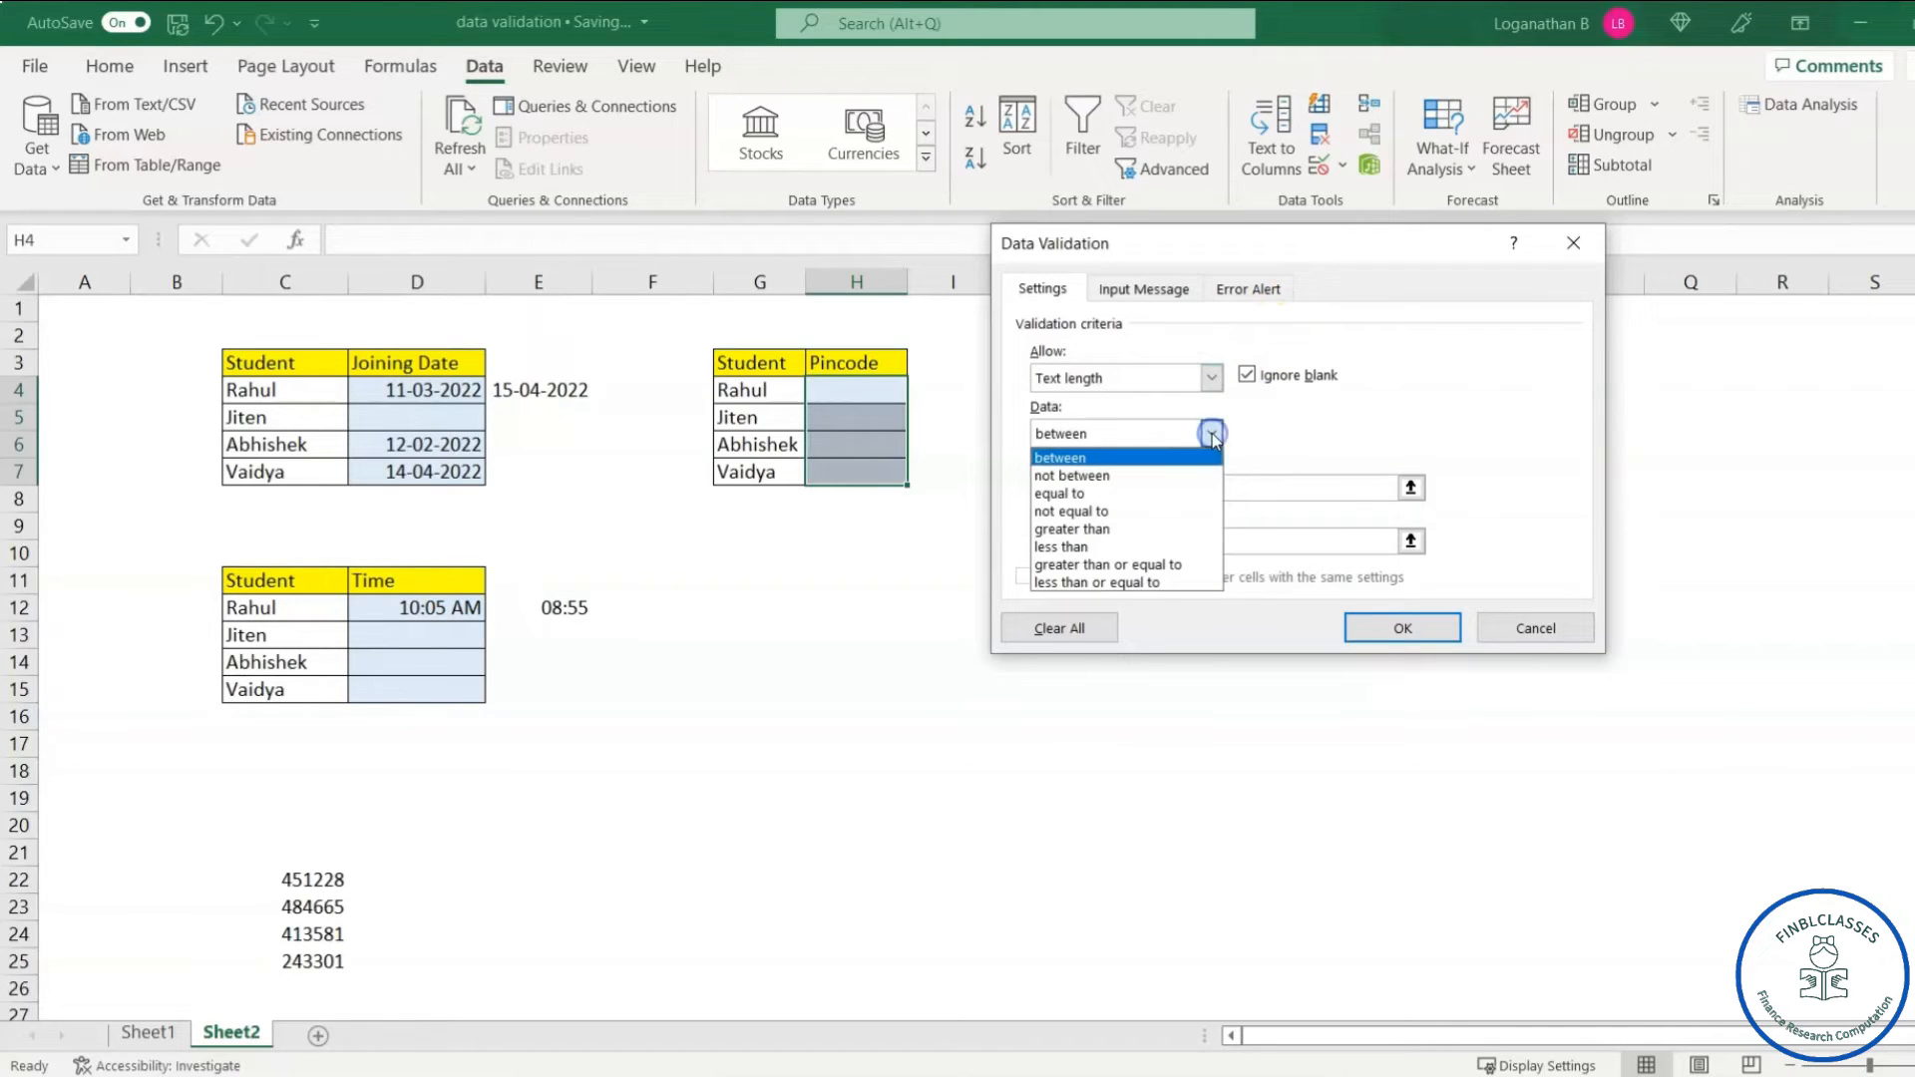
{"action": "left_click", "coordinate": [1078, 493]}
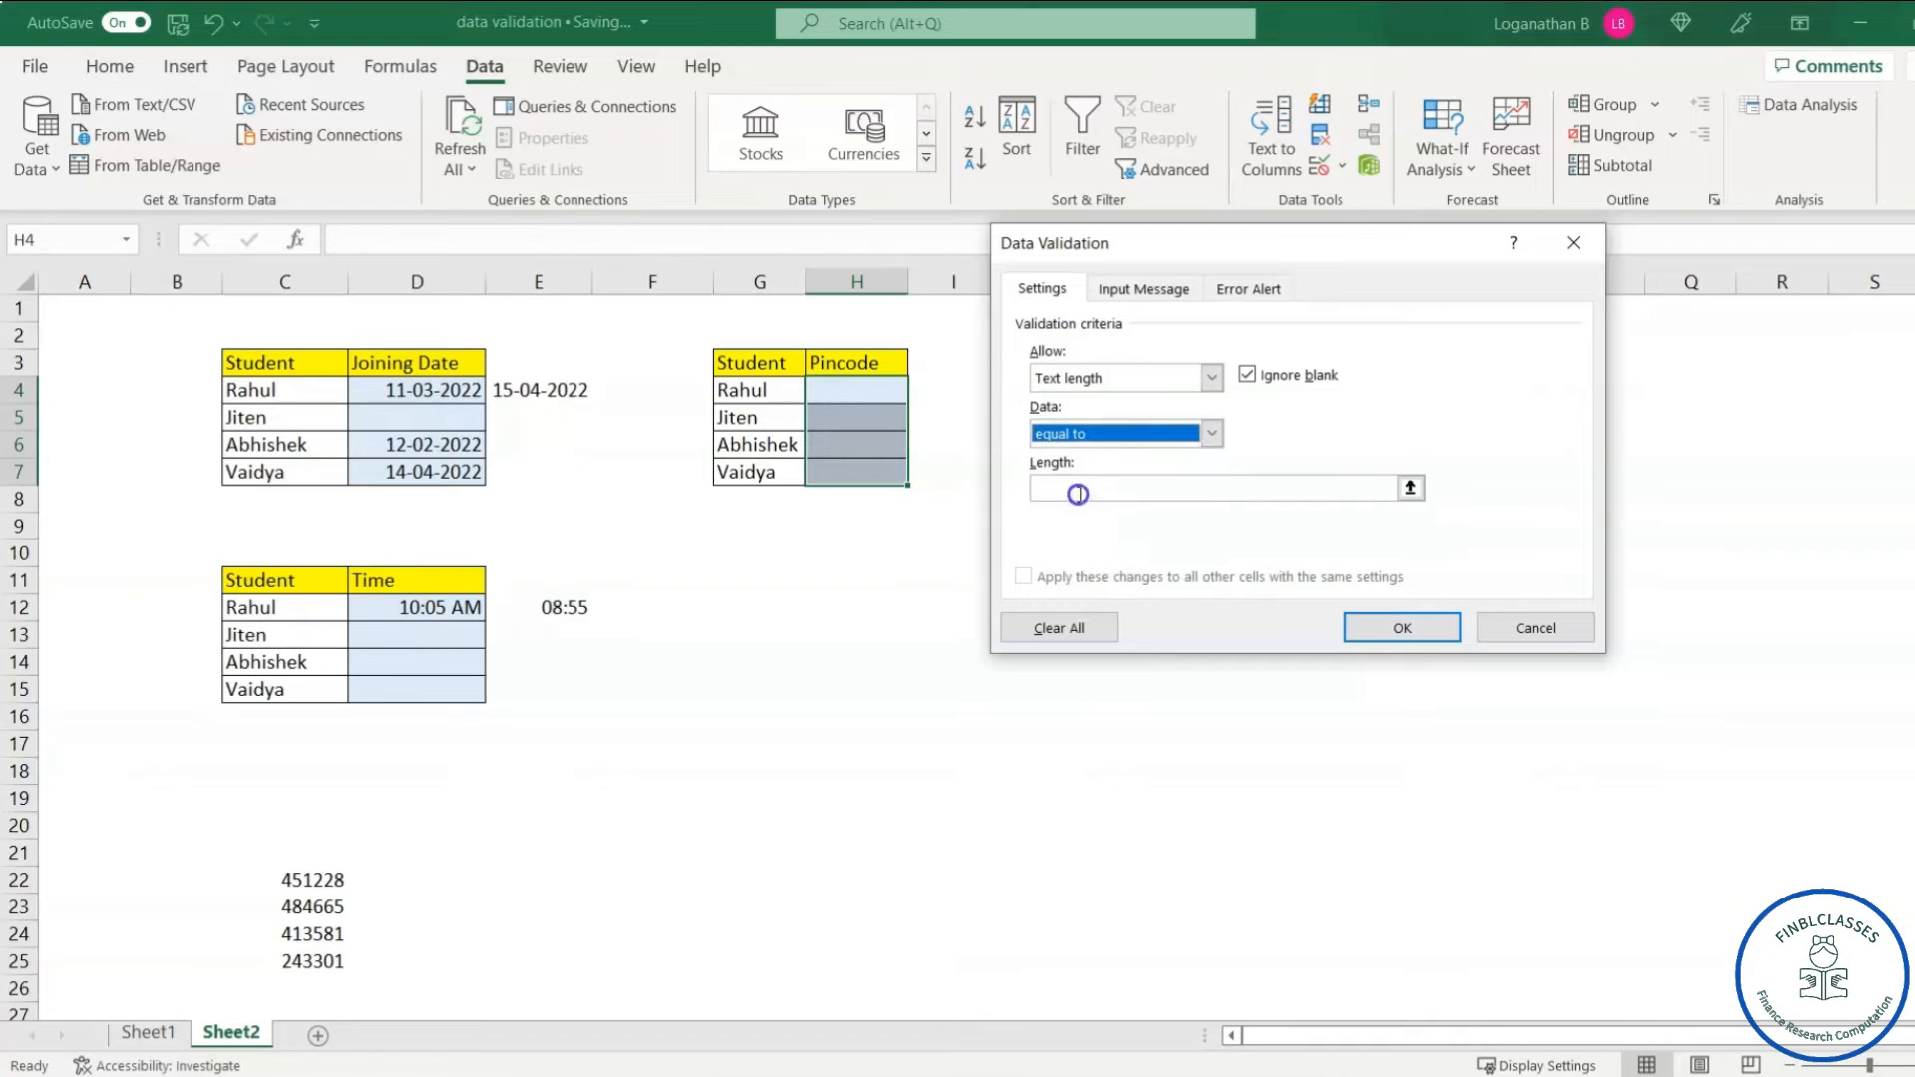
{"action": "left_click", "coordinate": [1185, 495]}
{"action": "left_click_drag", "start_coordinate": [1370, 249], "coordinate": [1433, 256]}
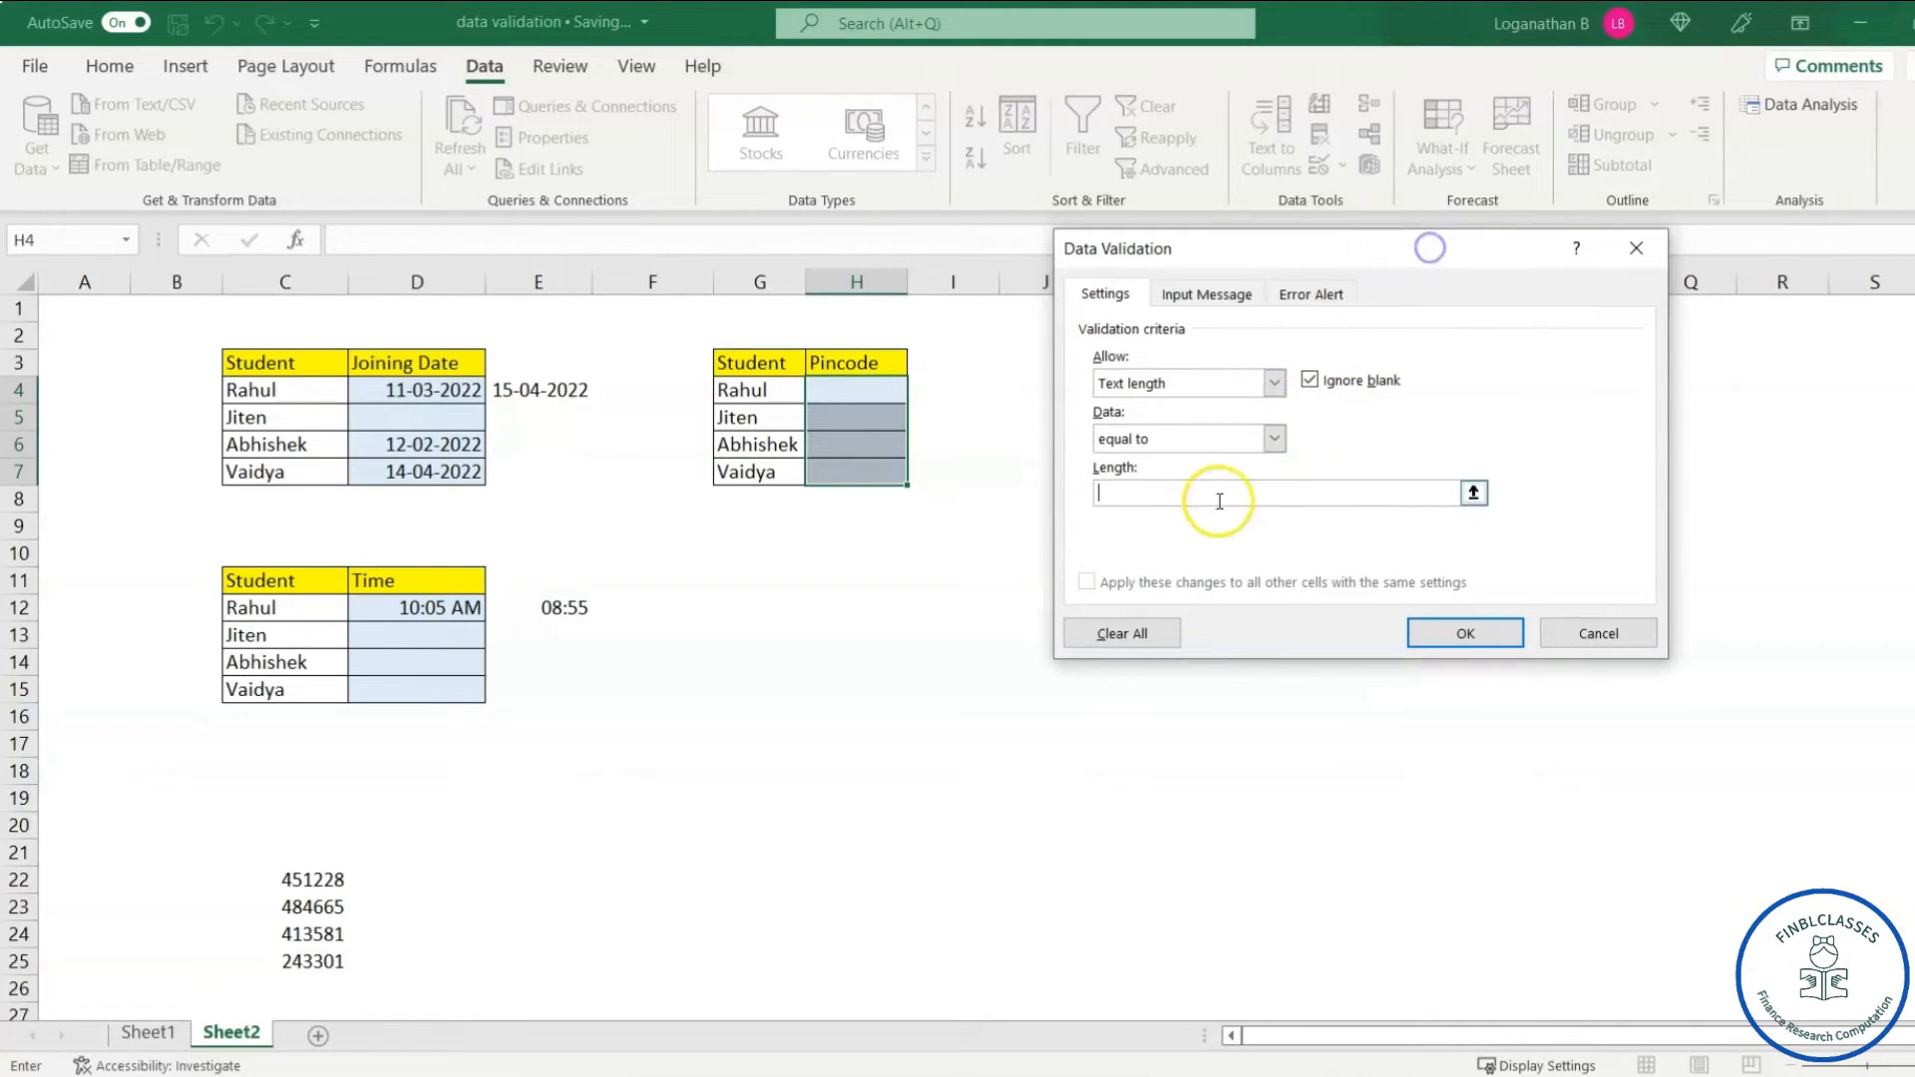
{"action": "type", "text": "6"}
{"action": "left_click", "coordinate": [1446, 626]}
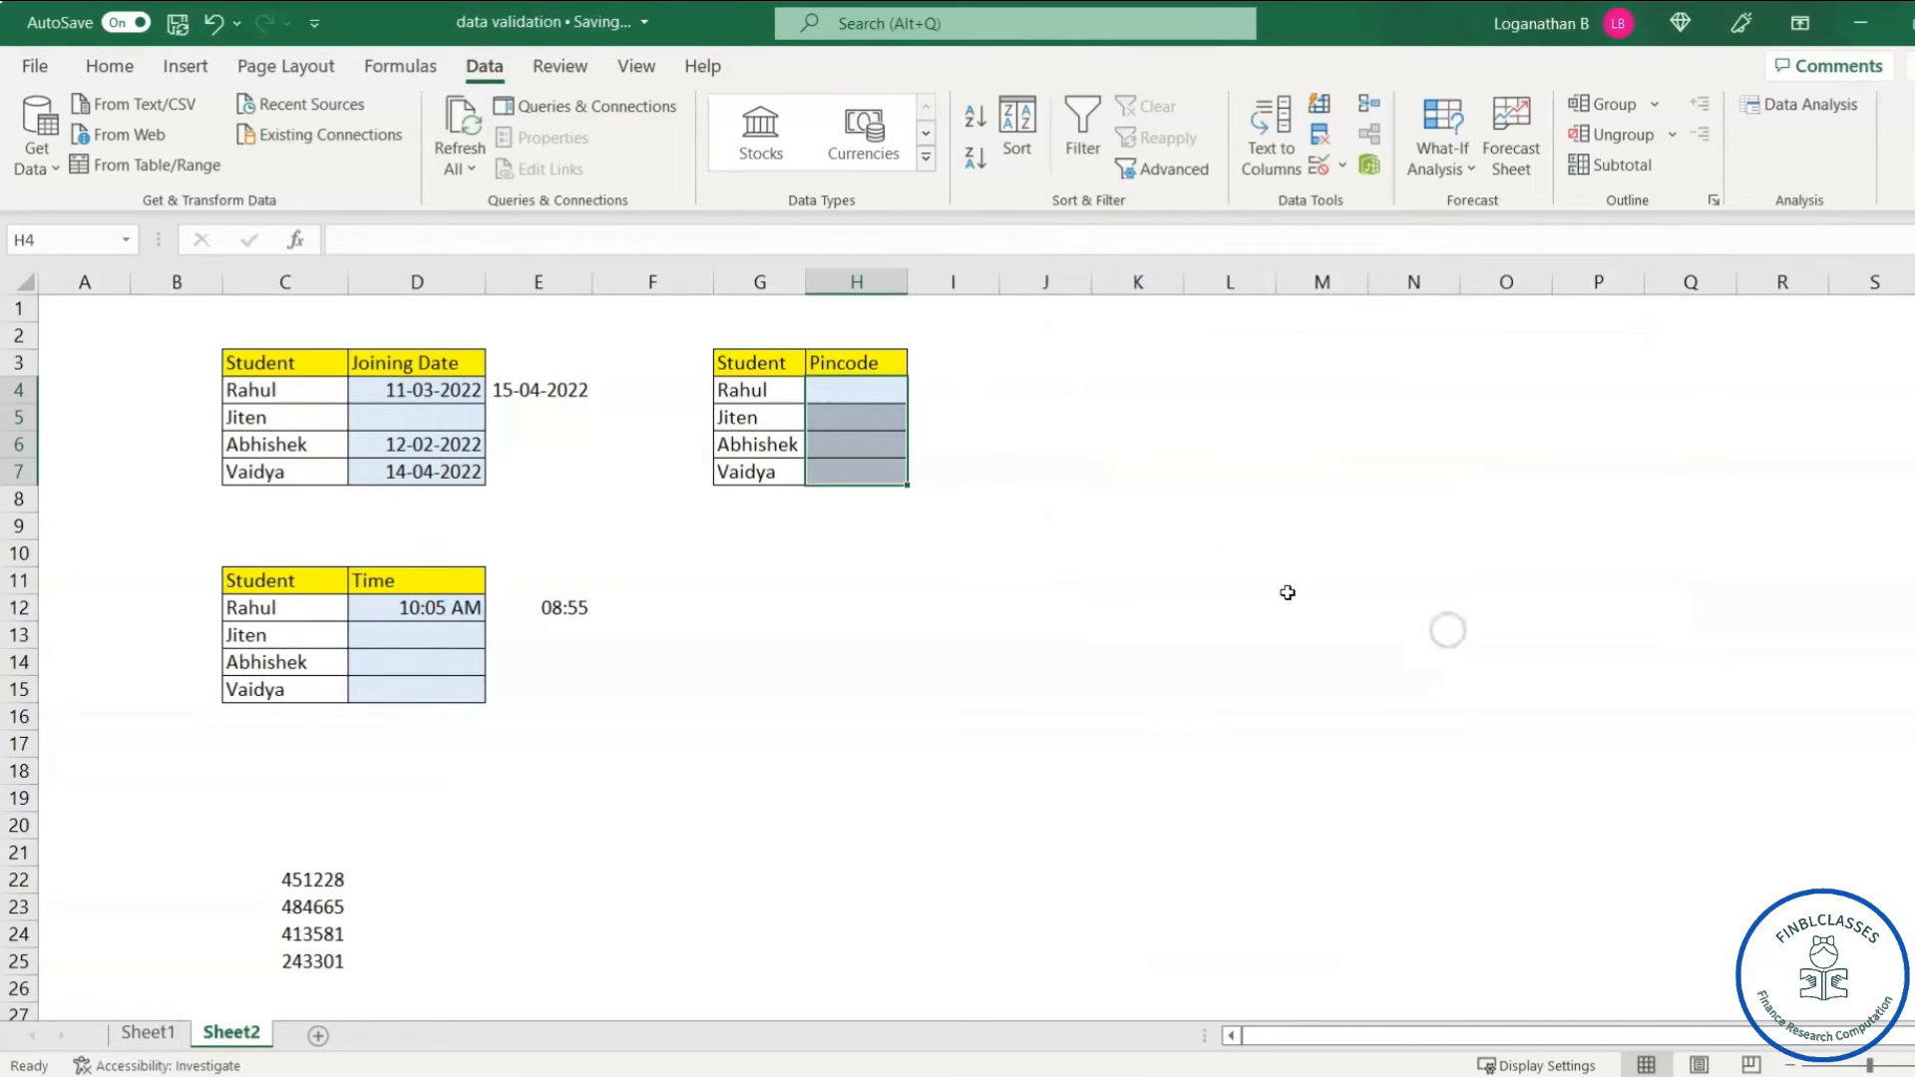
- Test H4 with the five-digit 45122, which is rejected, then enter pincode 451228
{"action": "left_click", "coordinate": [881, 391]}
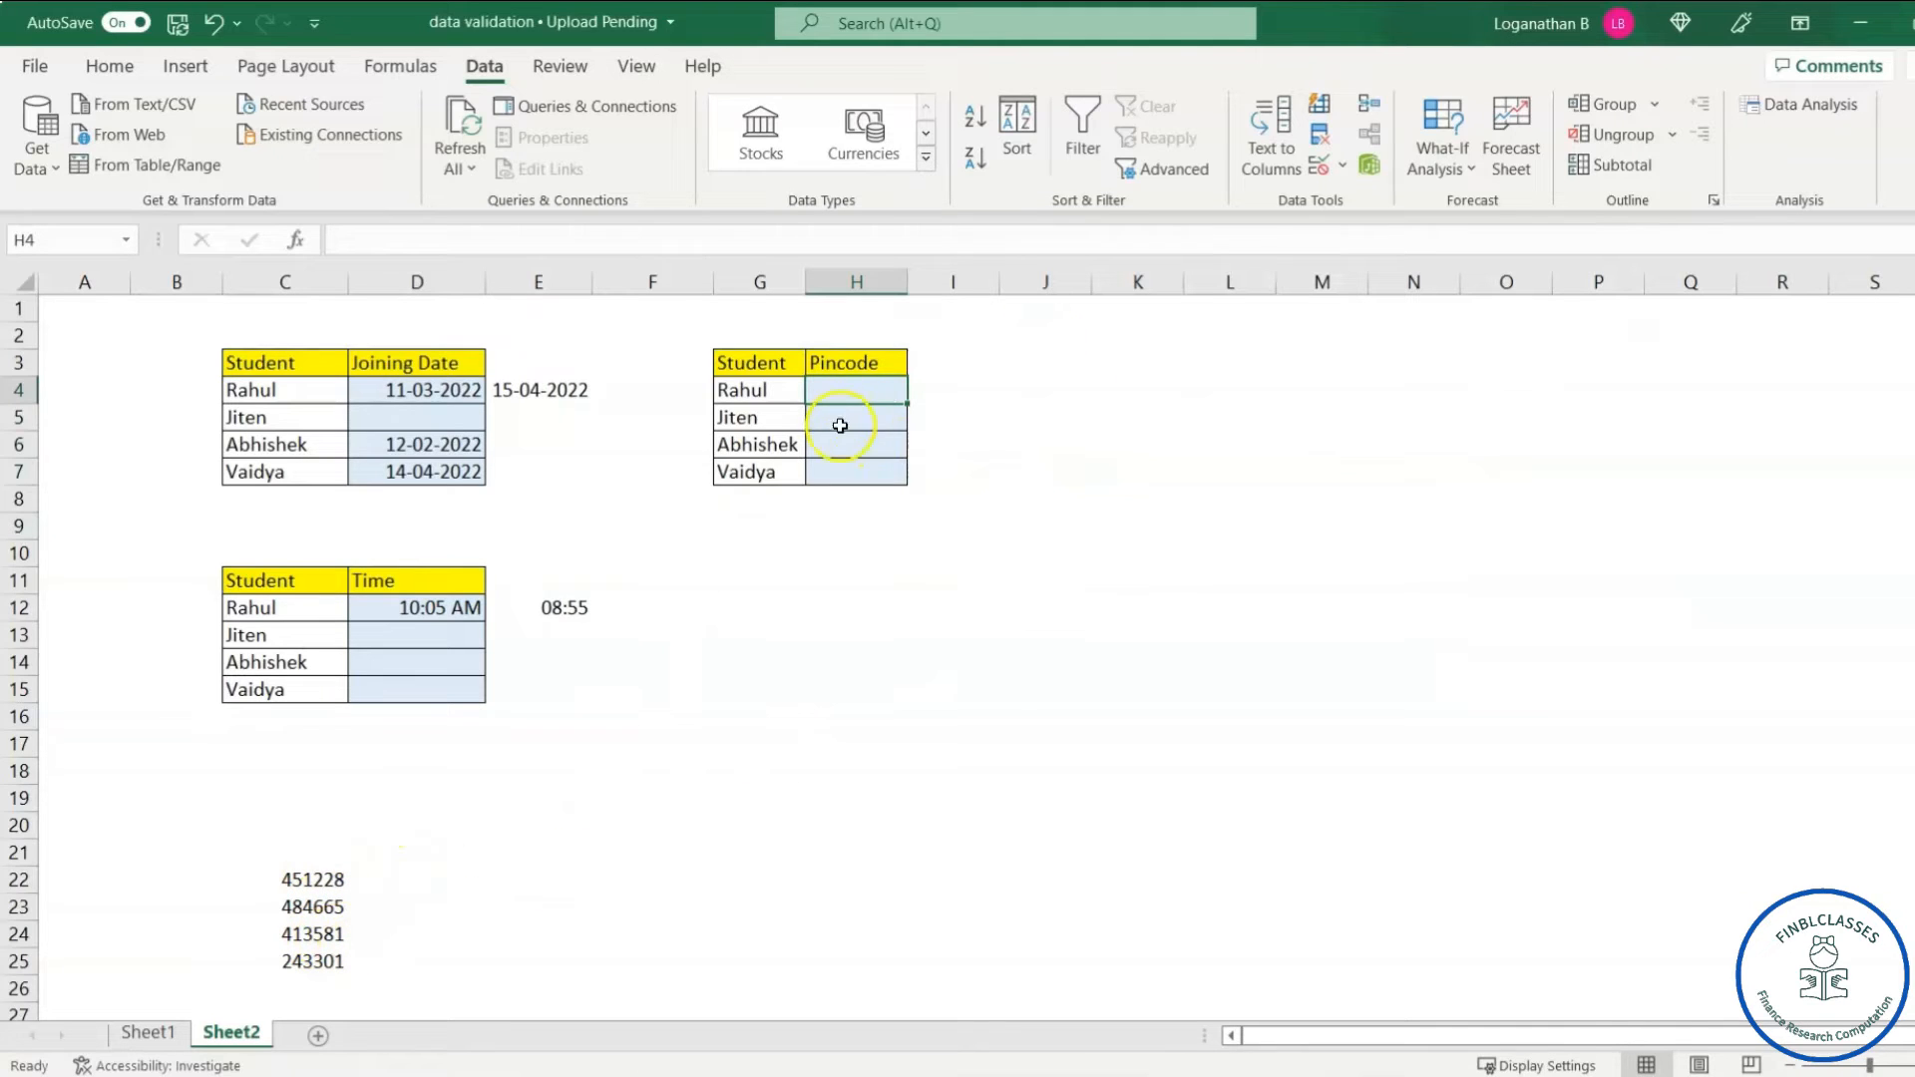
{"action": "left_click", "coordinate": [863, 389]}
{"action": "type", "text": "45122"}
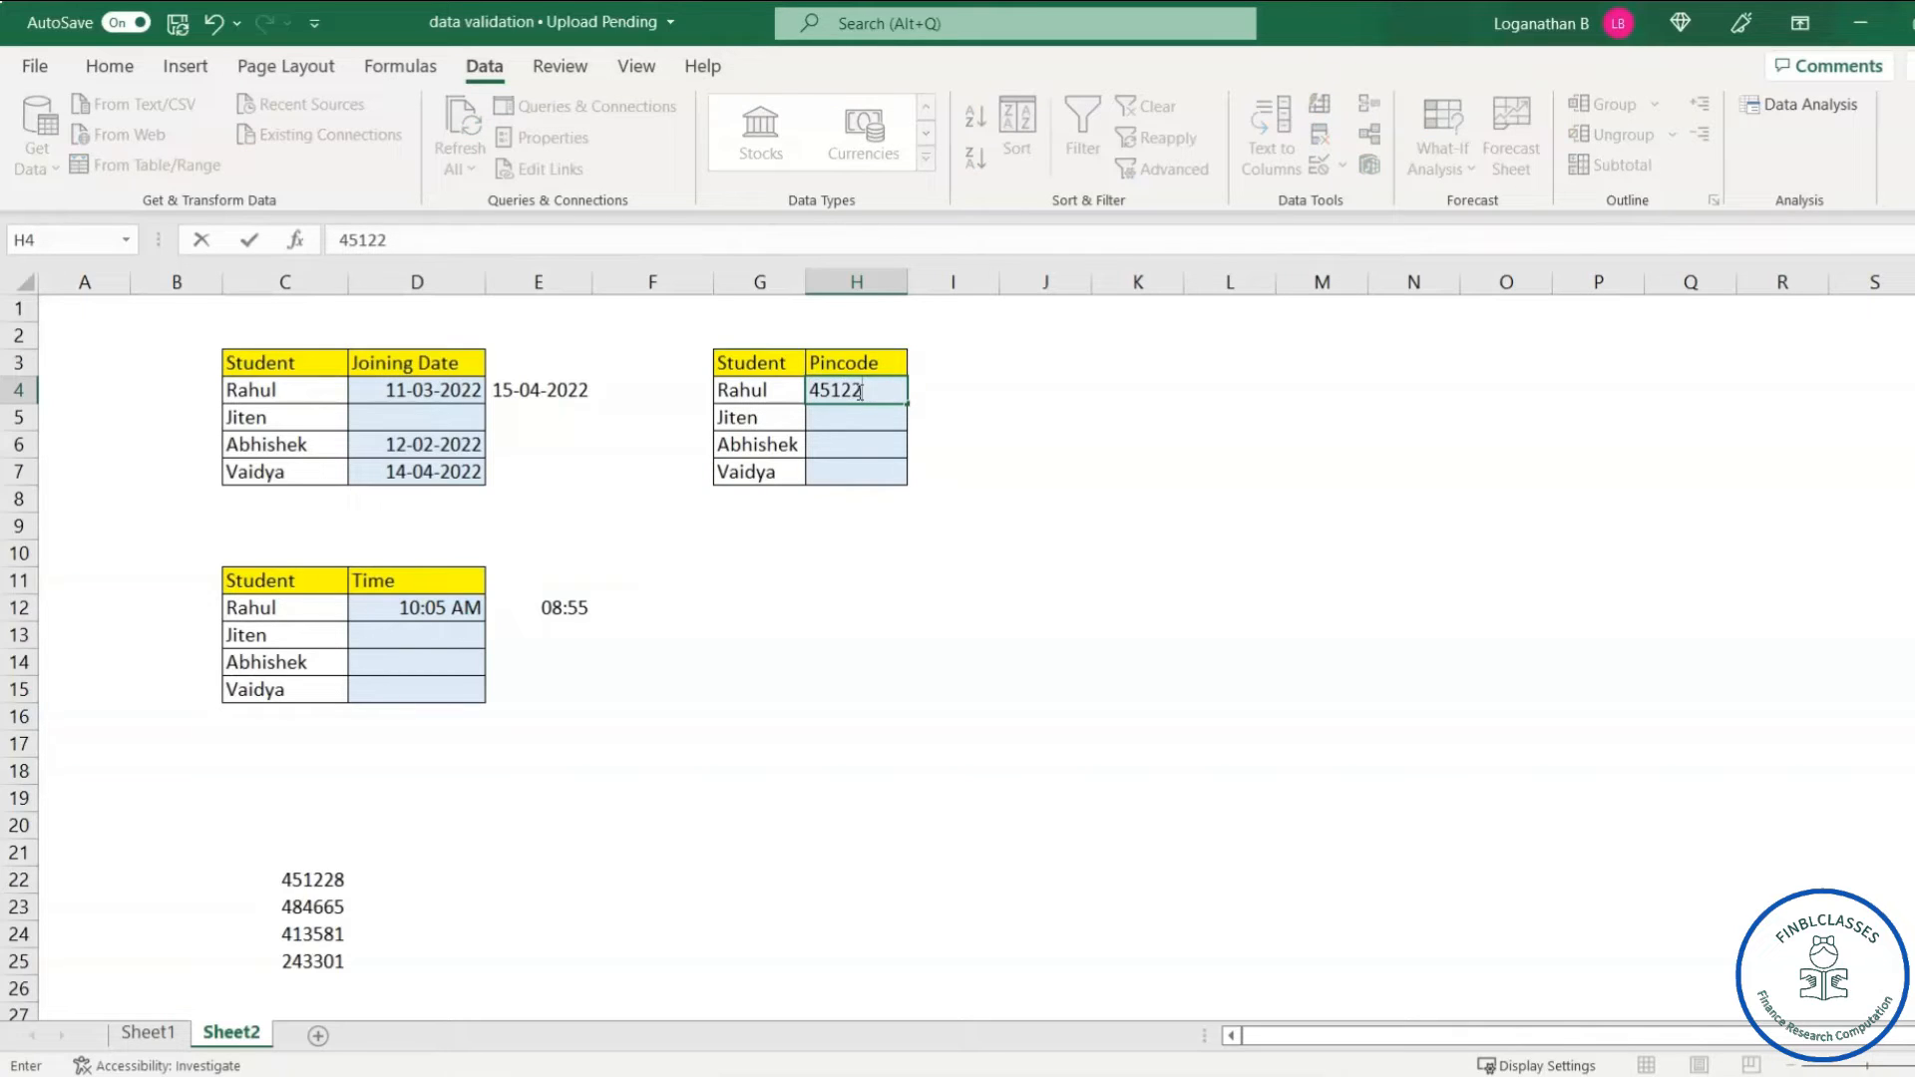
{"action": "key", "text": "Return"}
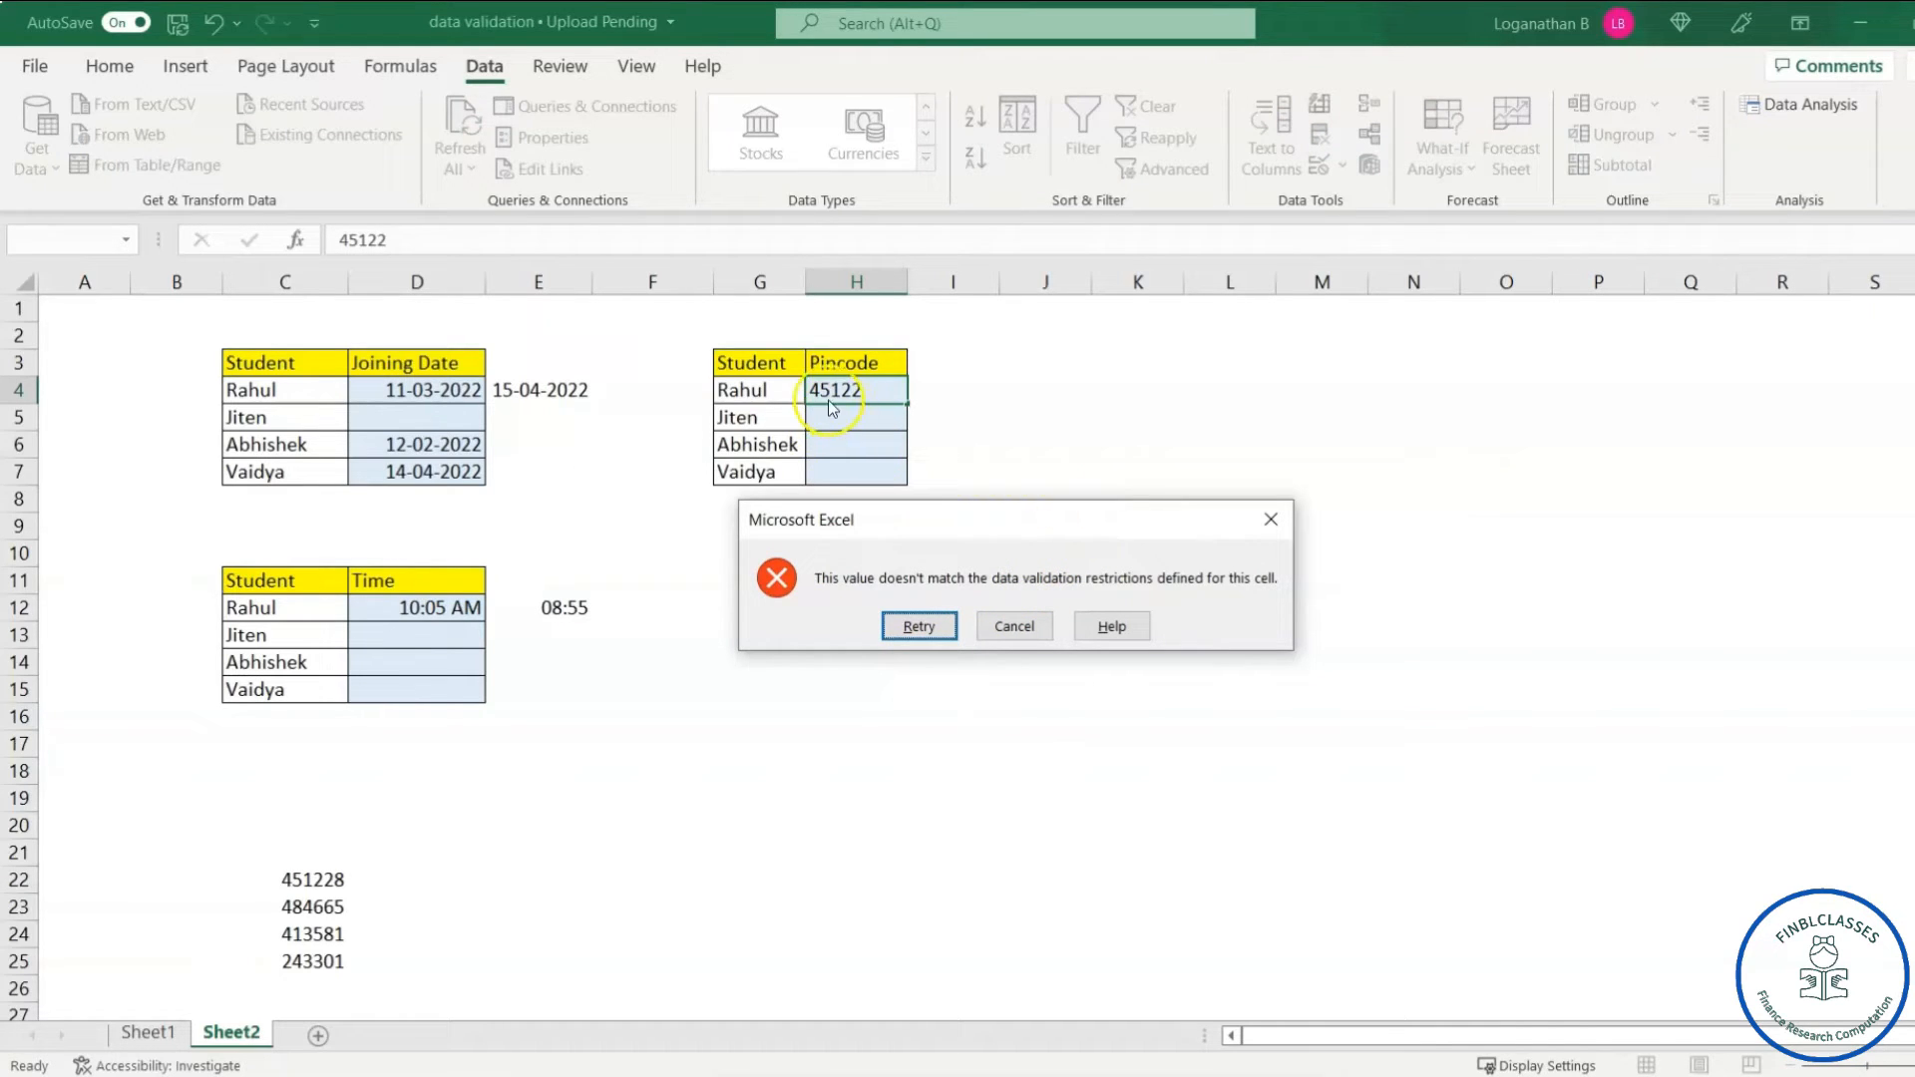
{"action": "left_click", "coordinate": [1269, 520]}
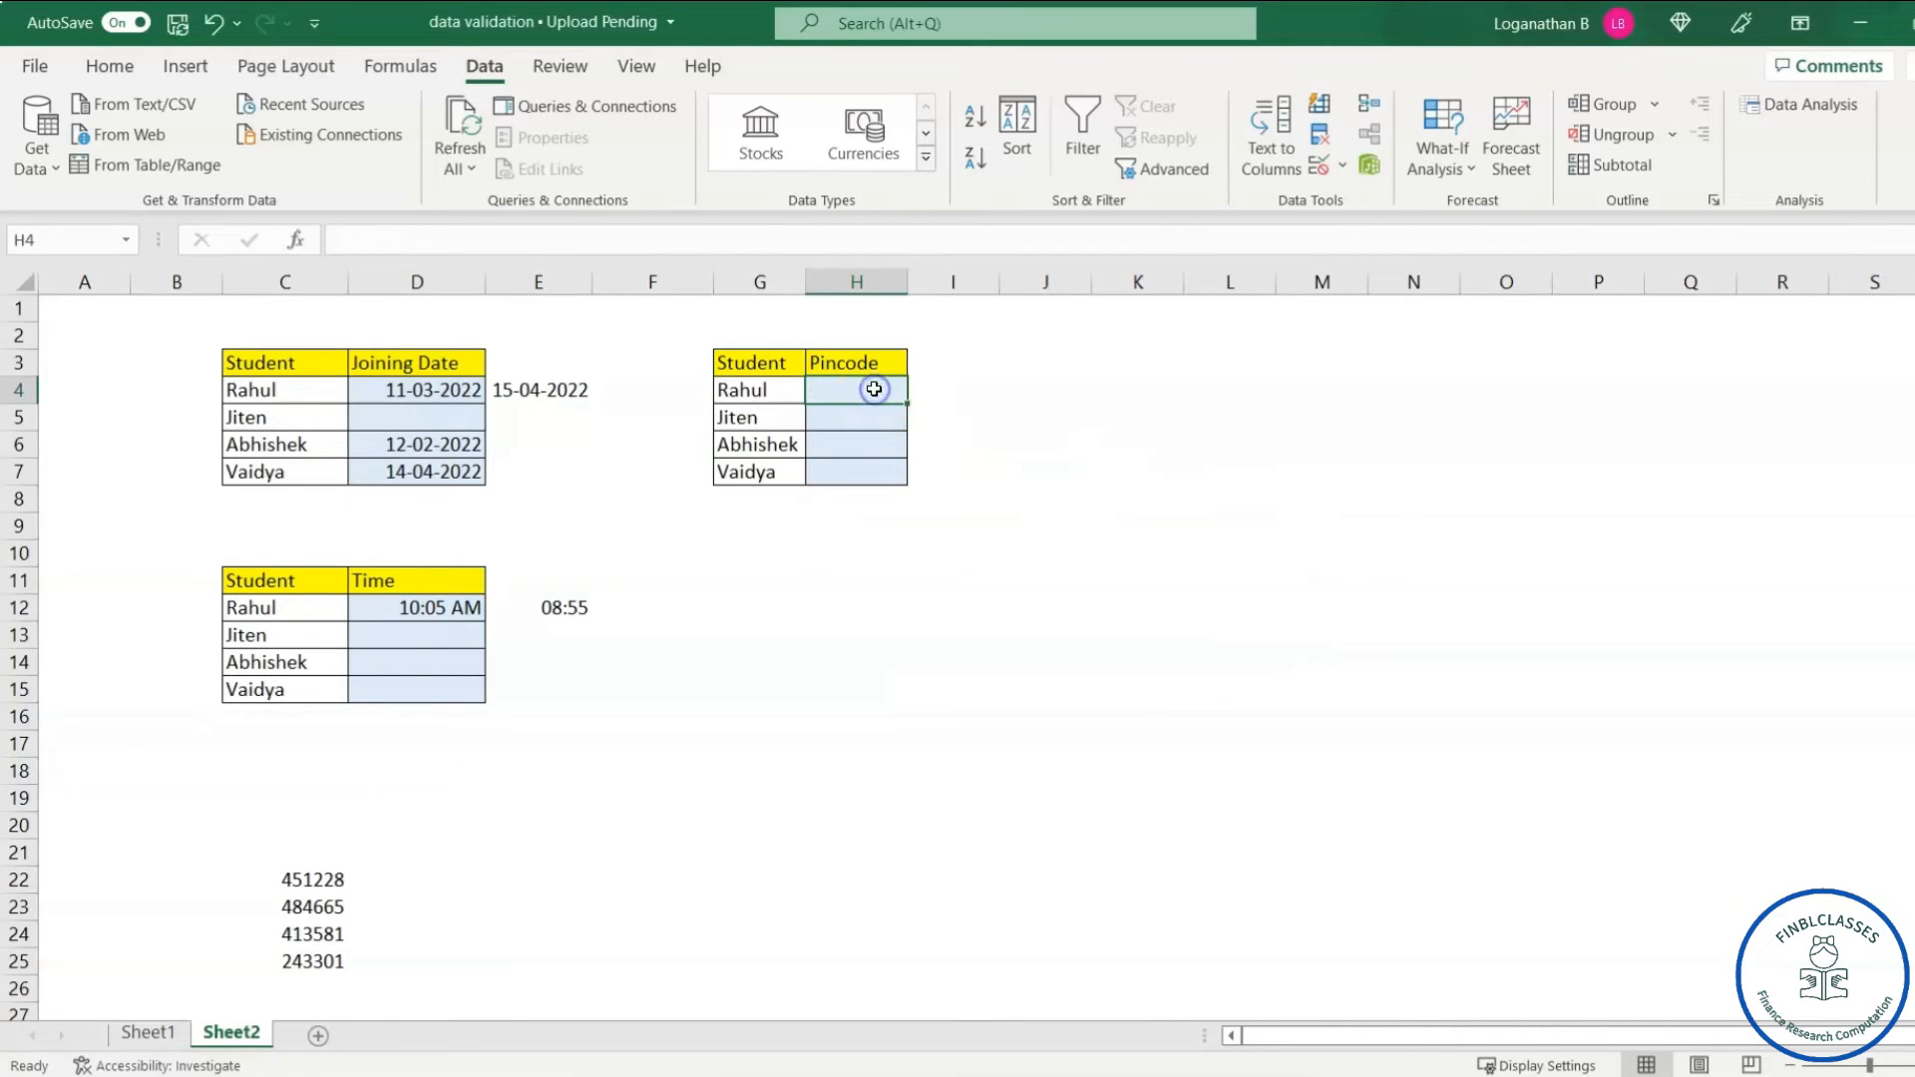
{"action": "type", "text": "451"}
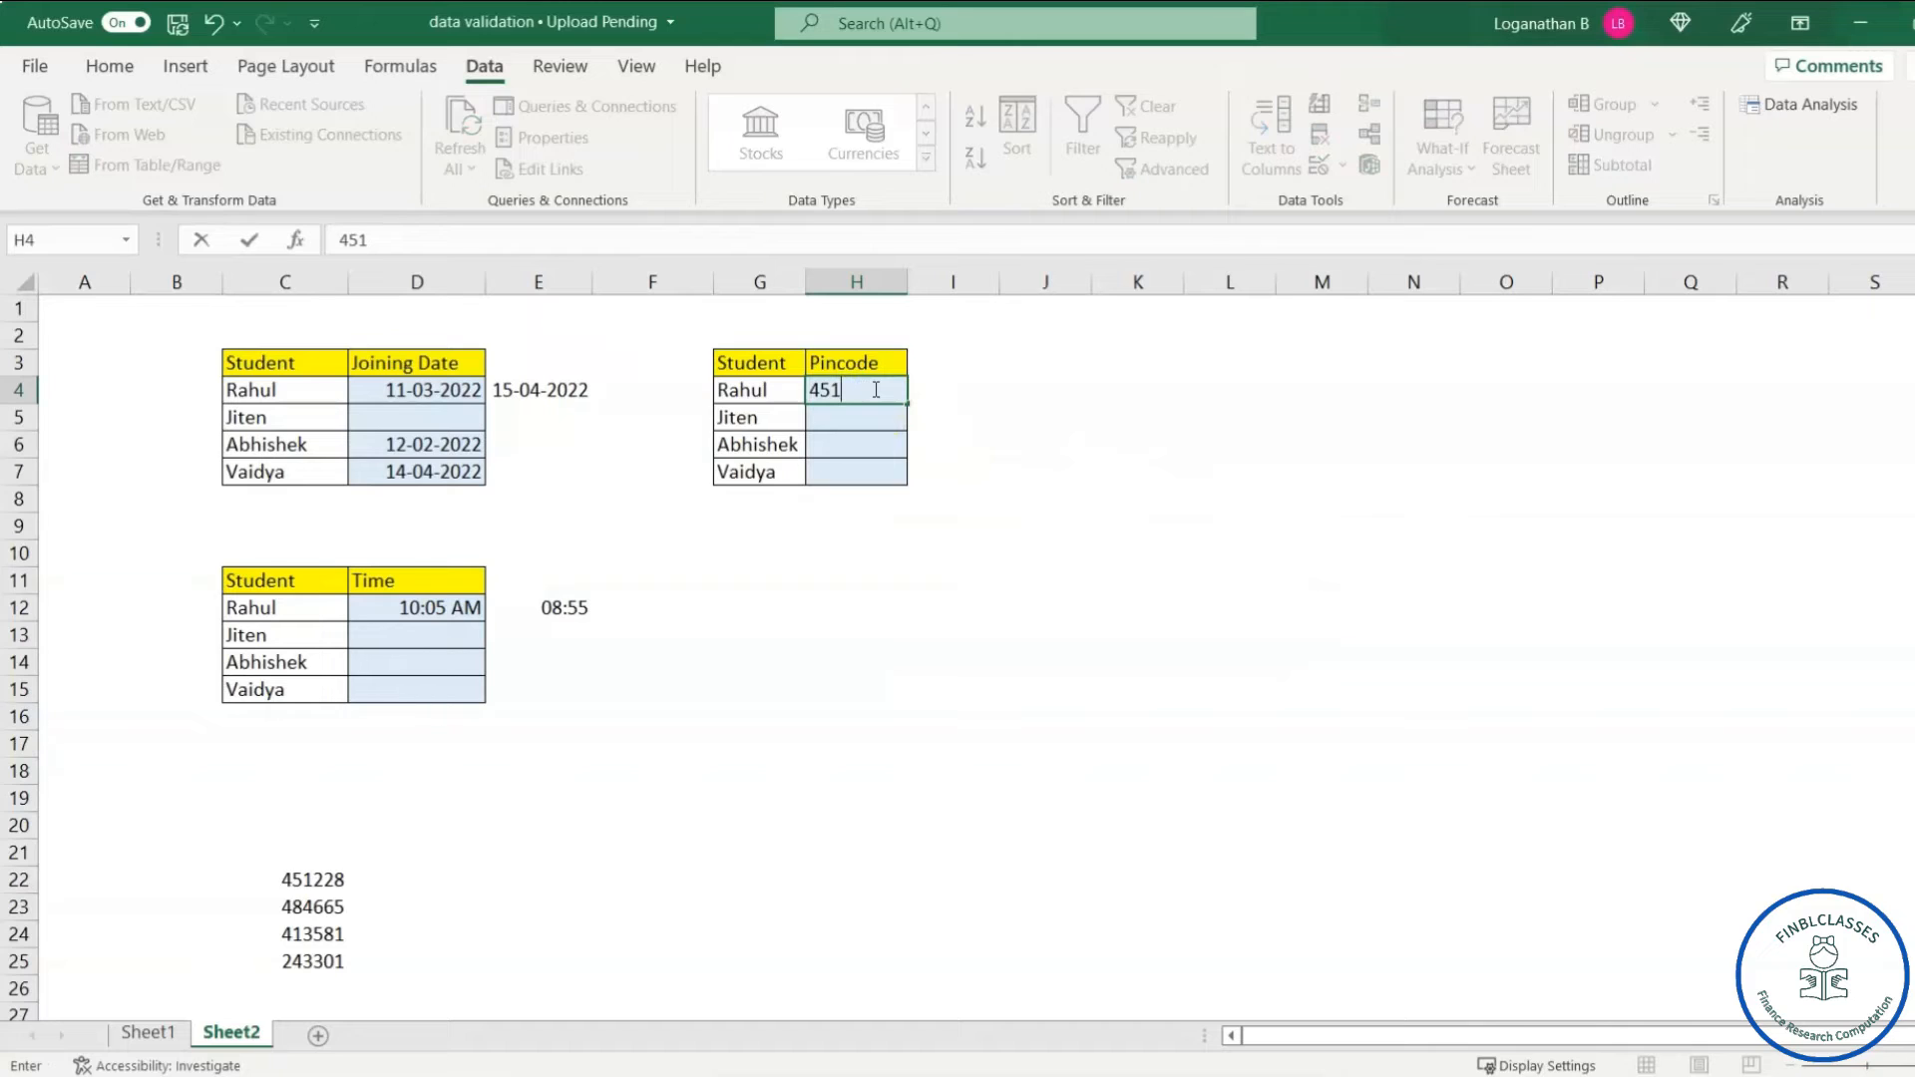
{"action": "type", "text": "228"}
{"action": "key", "text": "Return"}
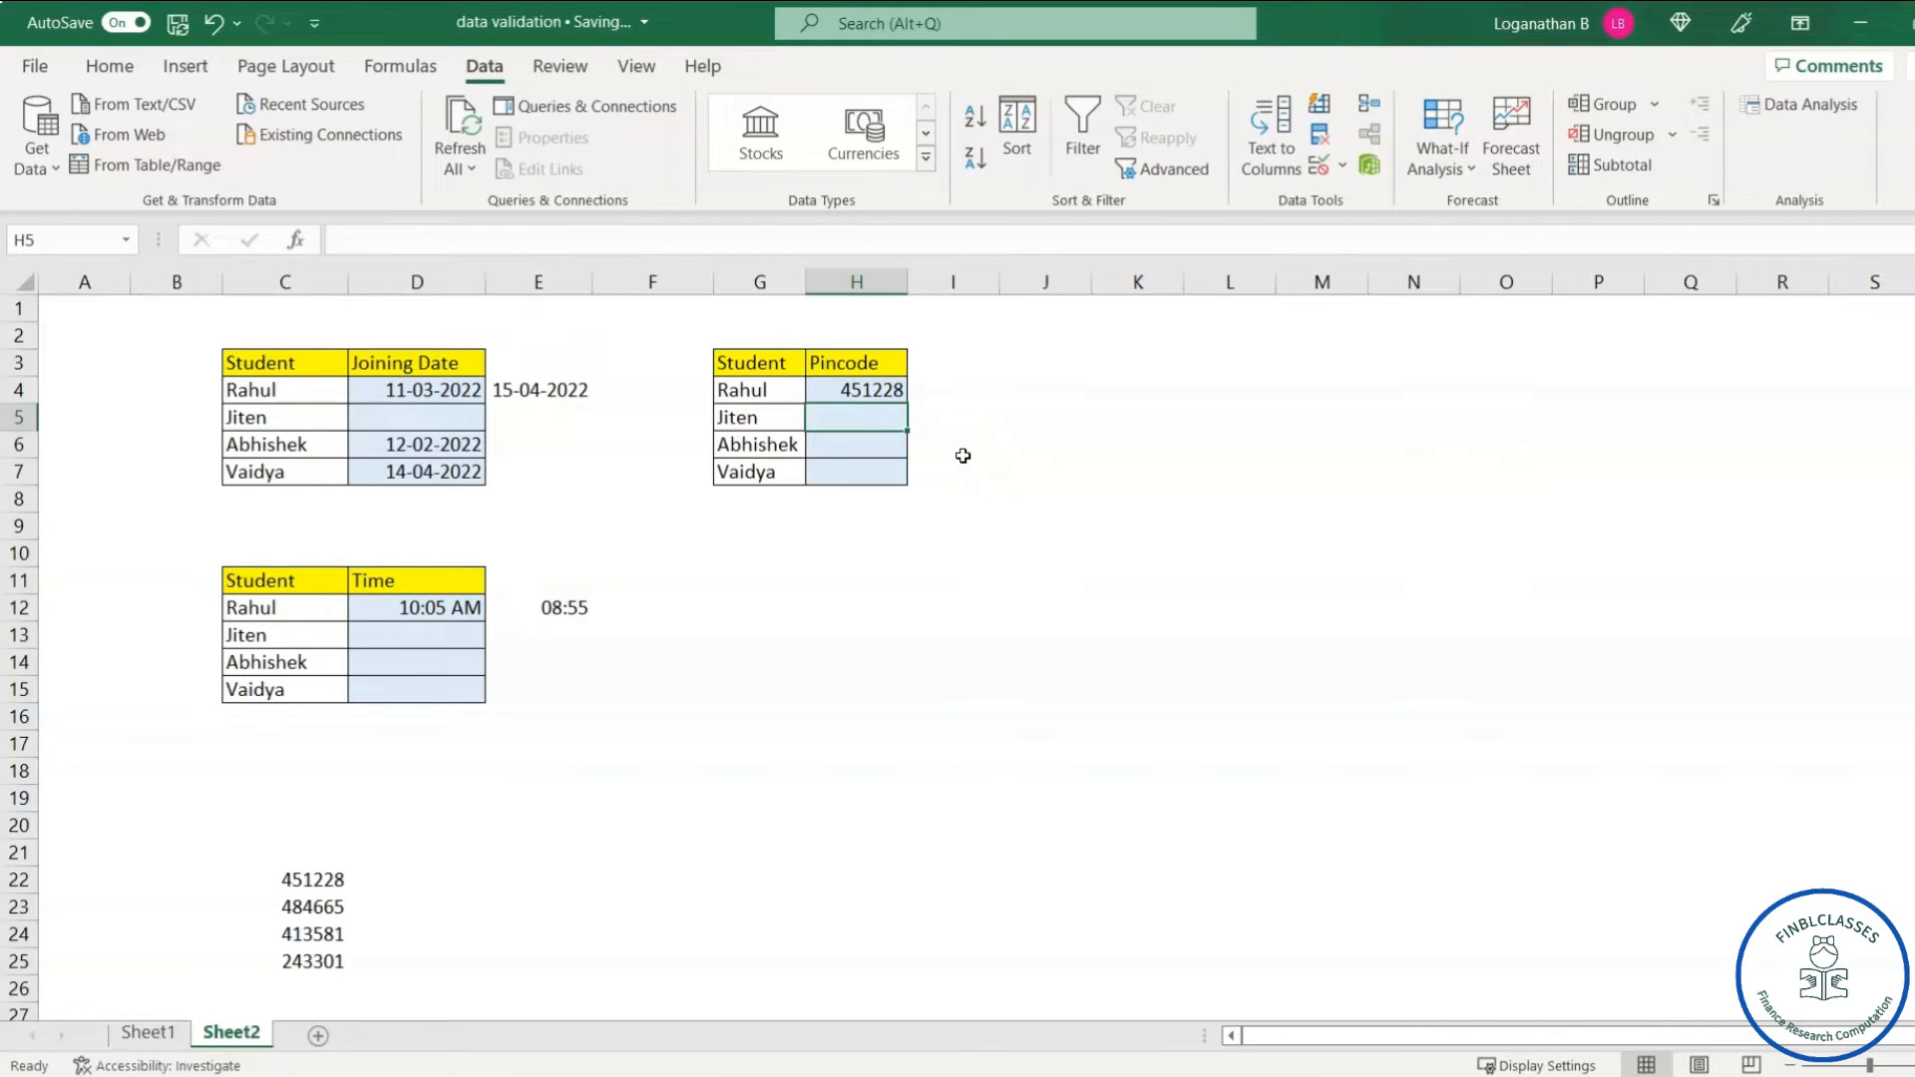
- Enter pincode 484665 in H5 after a rejected seven-digit try, then type 243301 in H6
{"action": "type", "text": "484"}
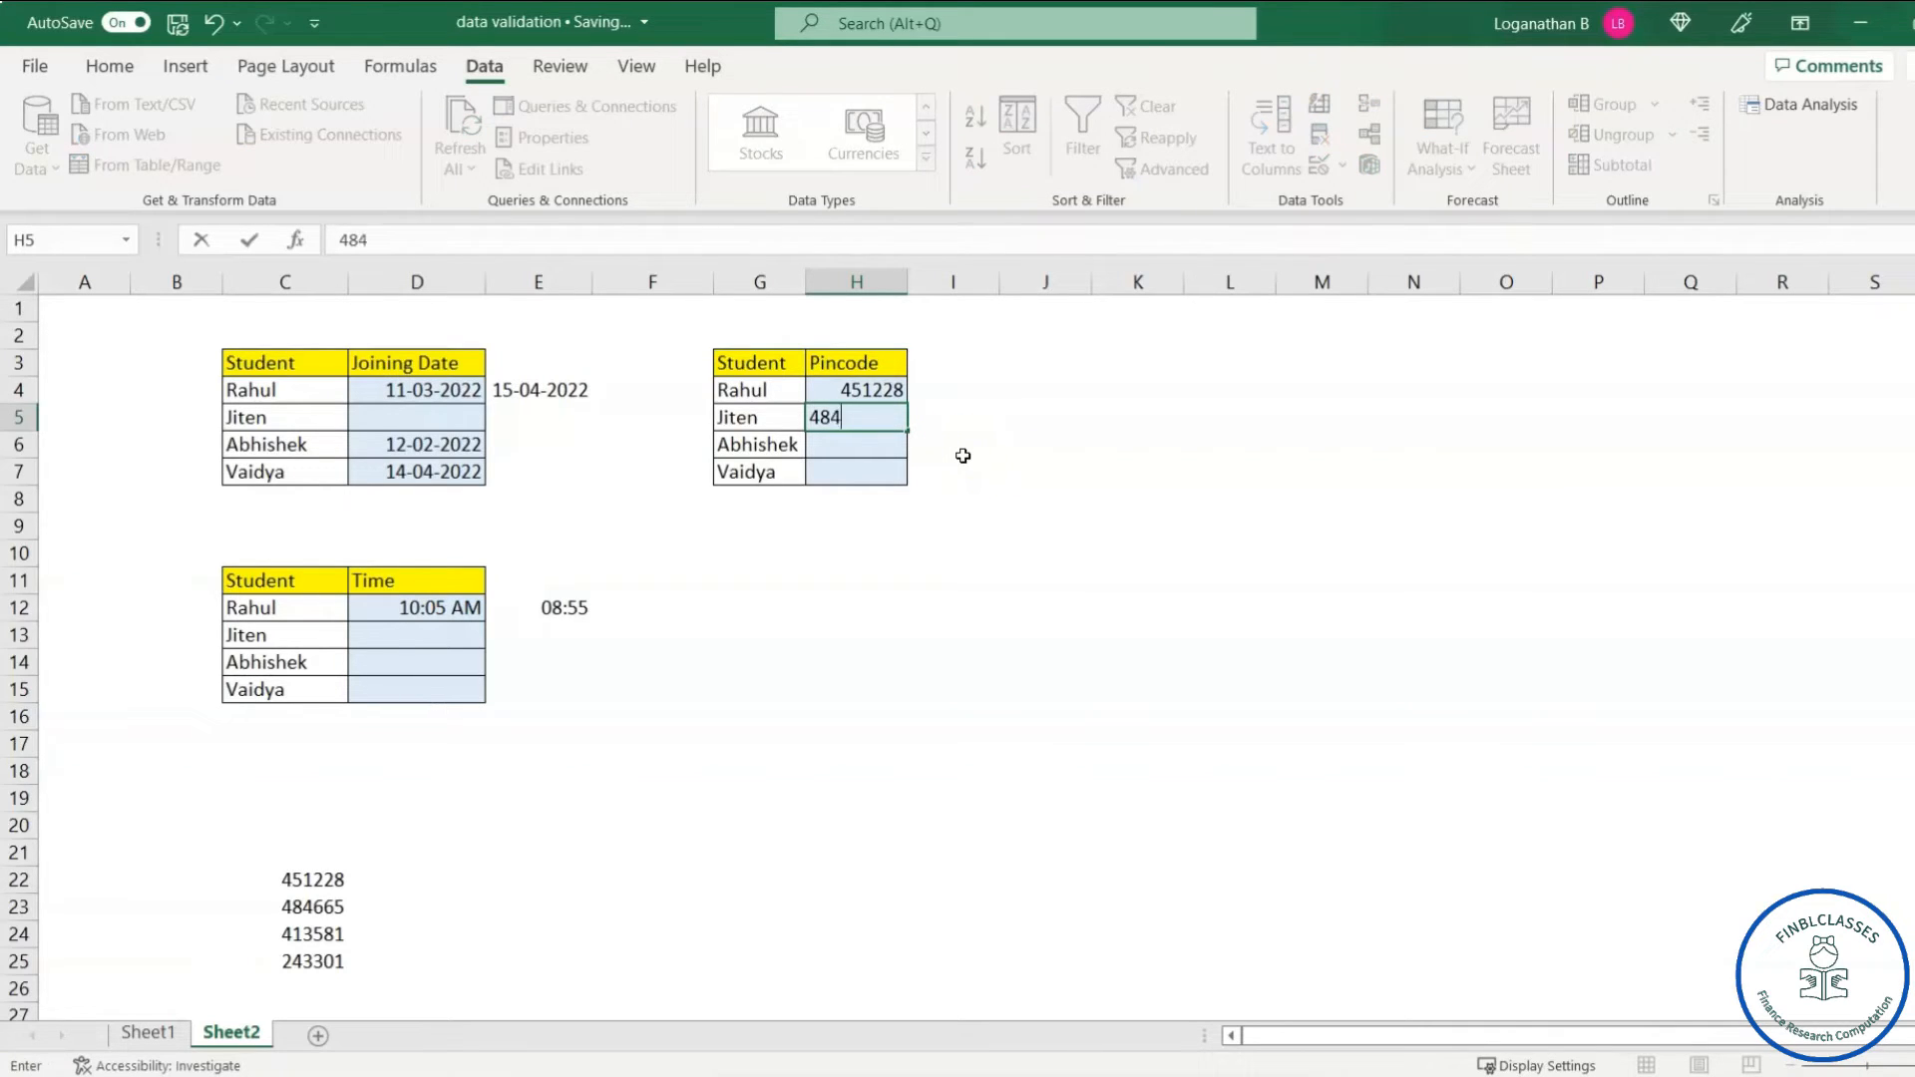
{"action": "type", "text": "6657"}
{"action": "key", "text": "Return"}
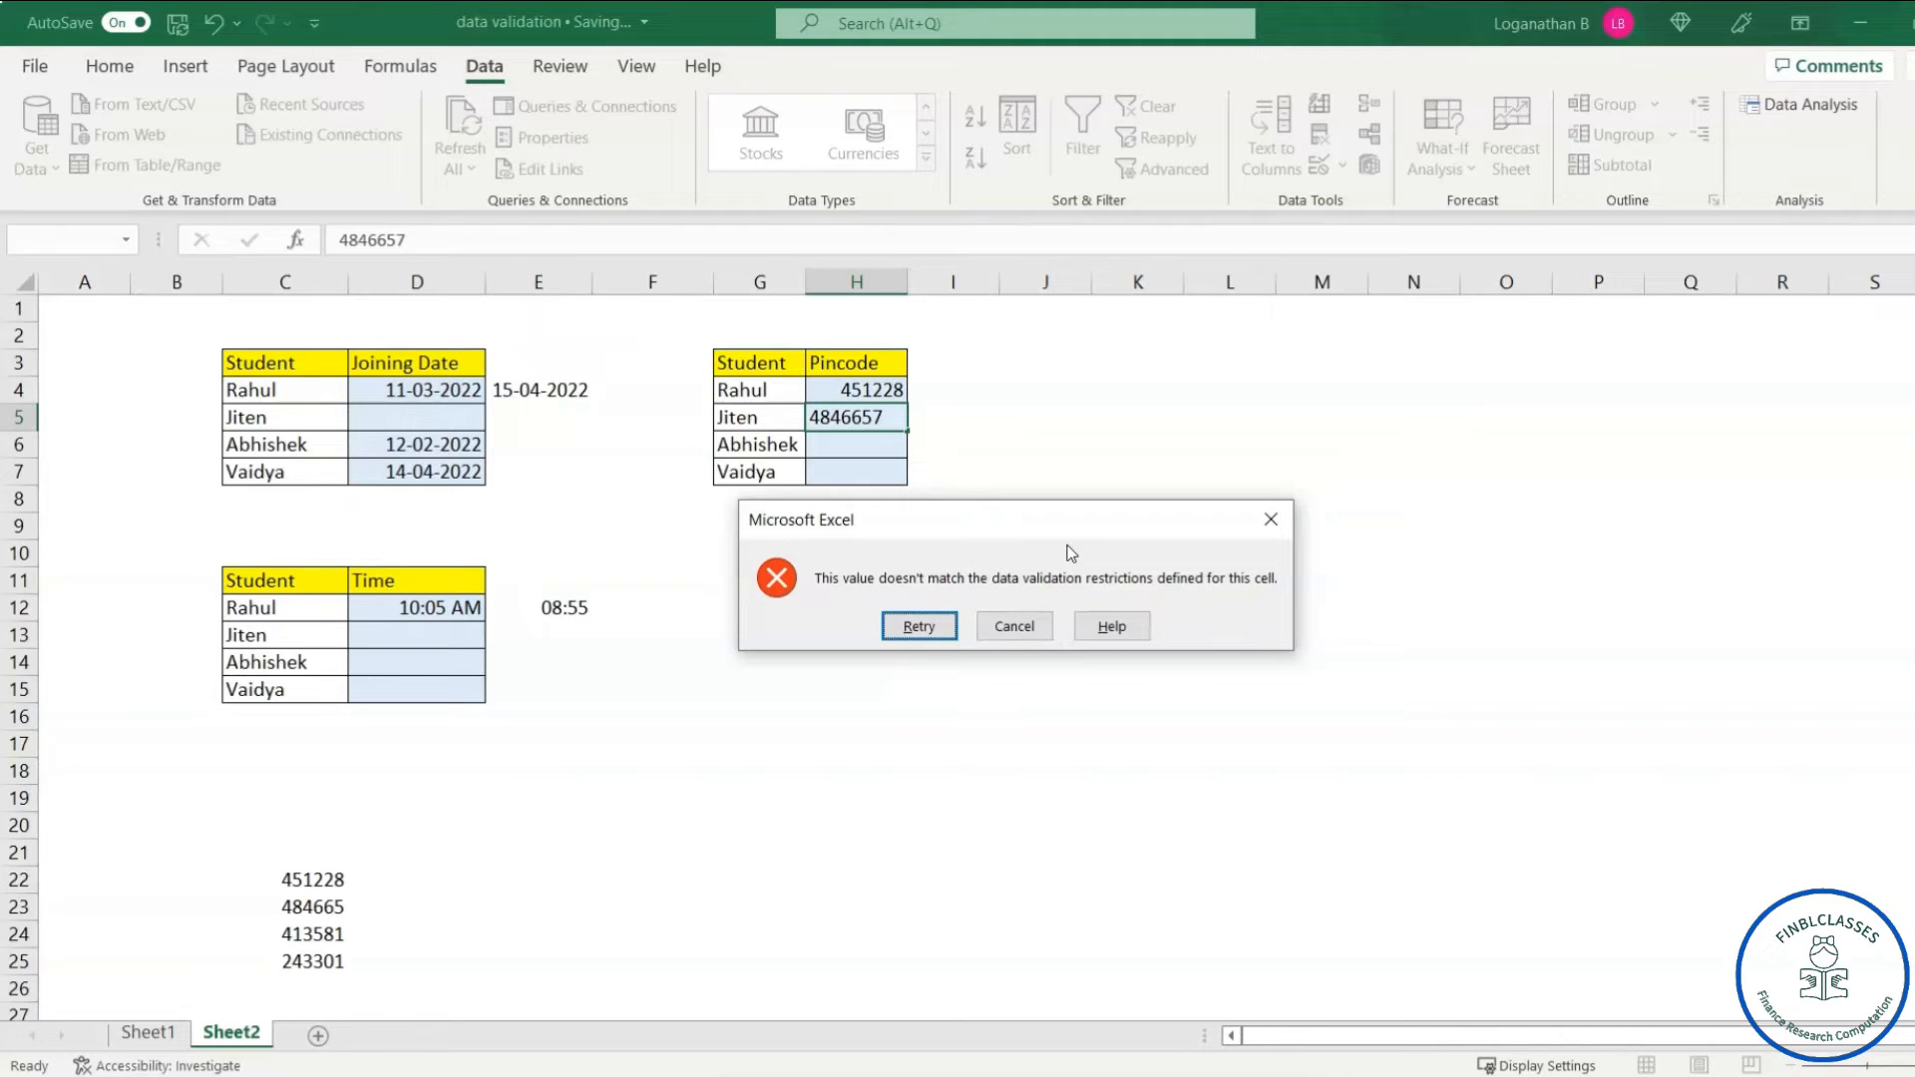
{"action": "left_click", "coordinate": [1015, 628]}
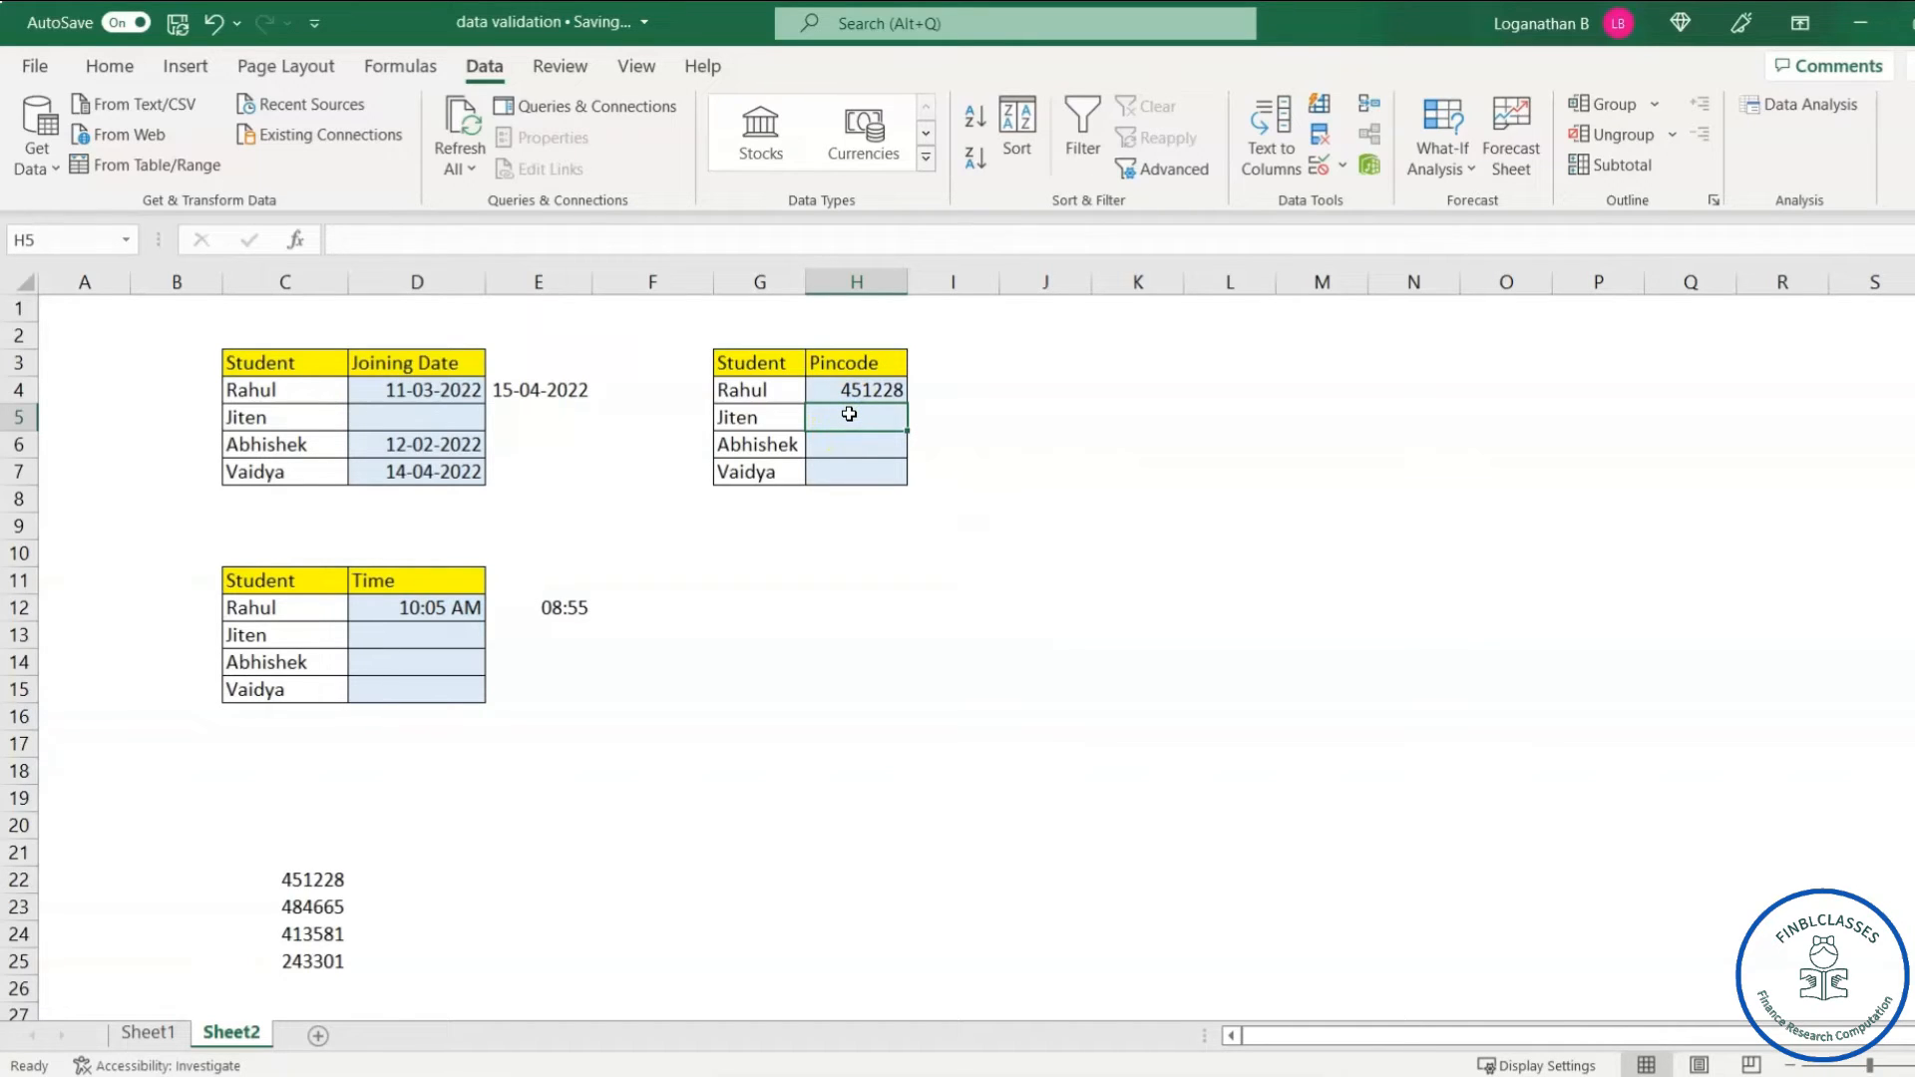
{"action": "type", "text": "484665"}
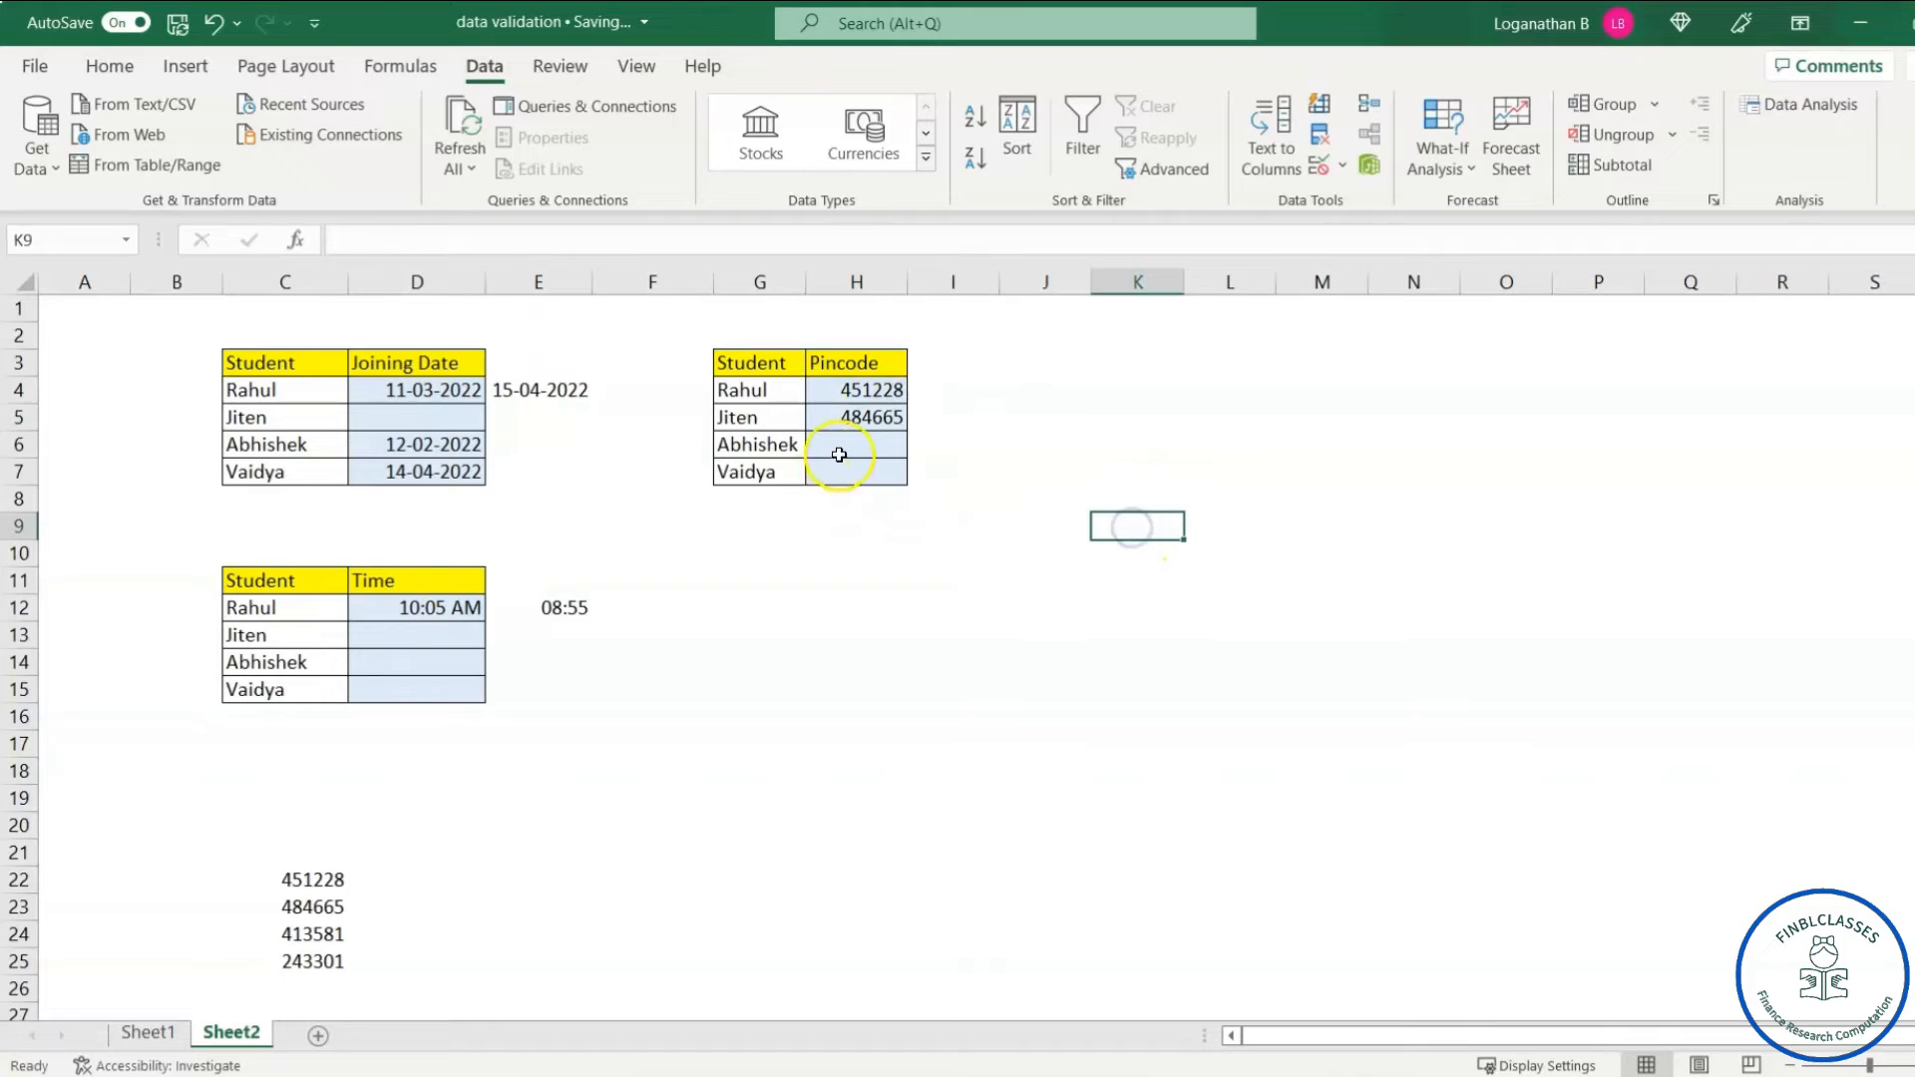
{"action": "left_click", "coordinate": [858, 442]}
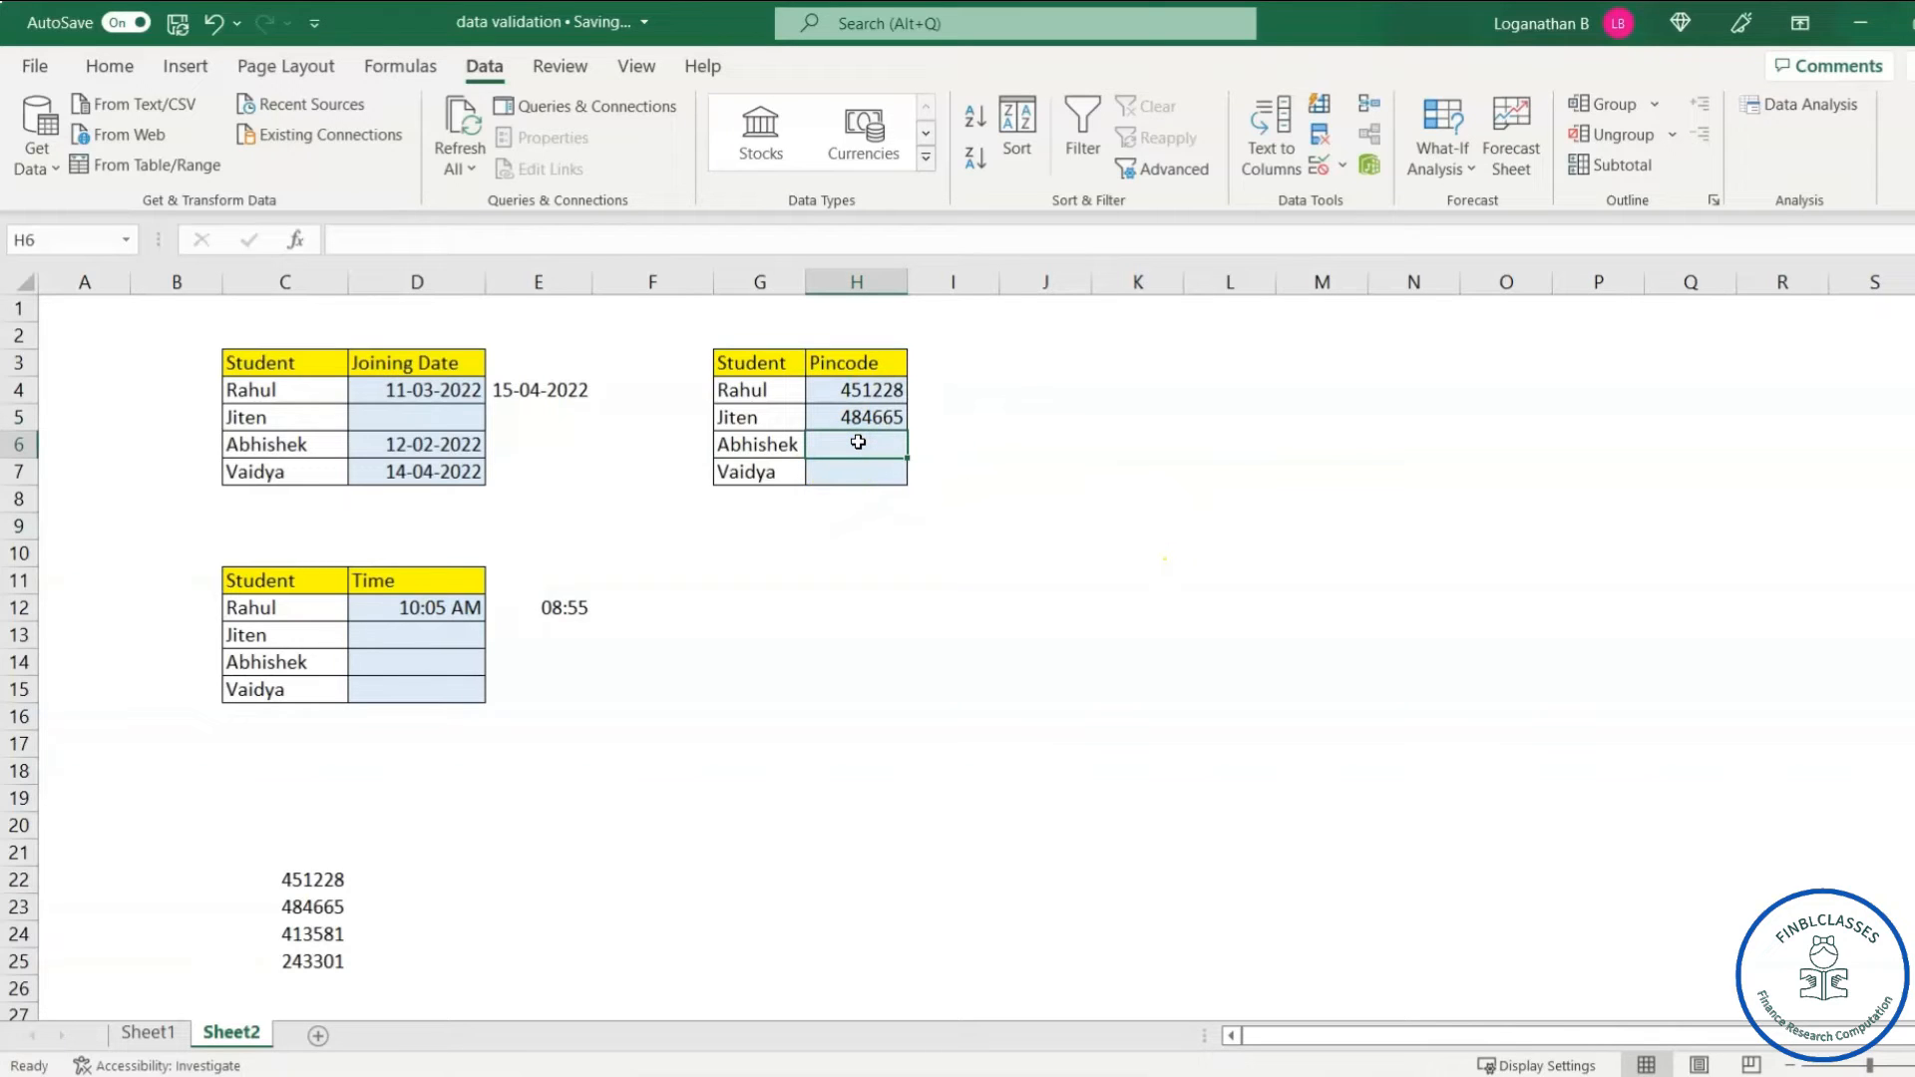
{"action": "type", "text": "243301"}
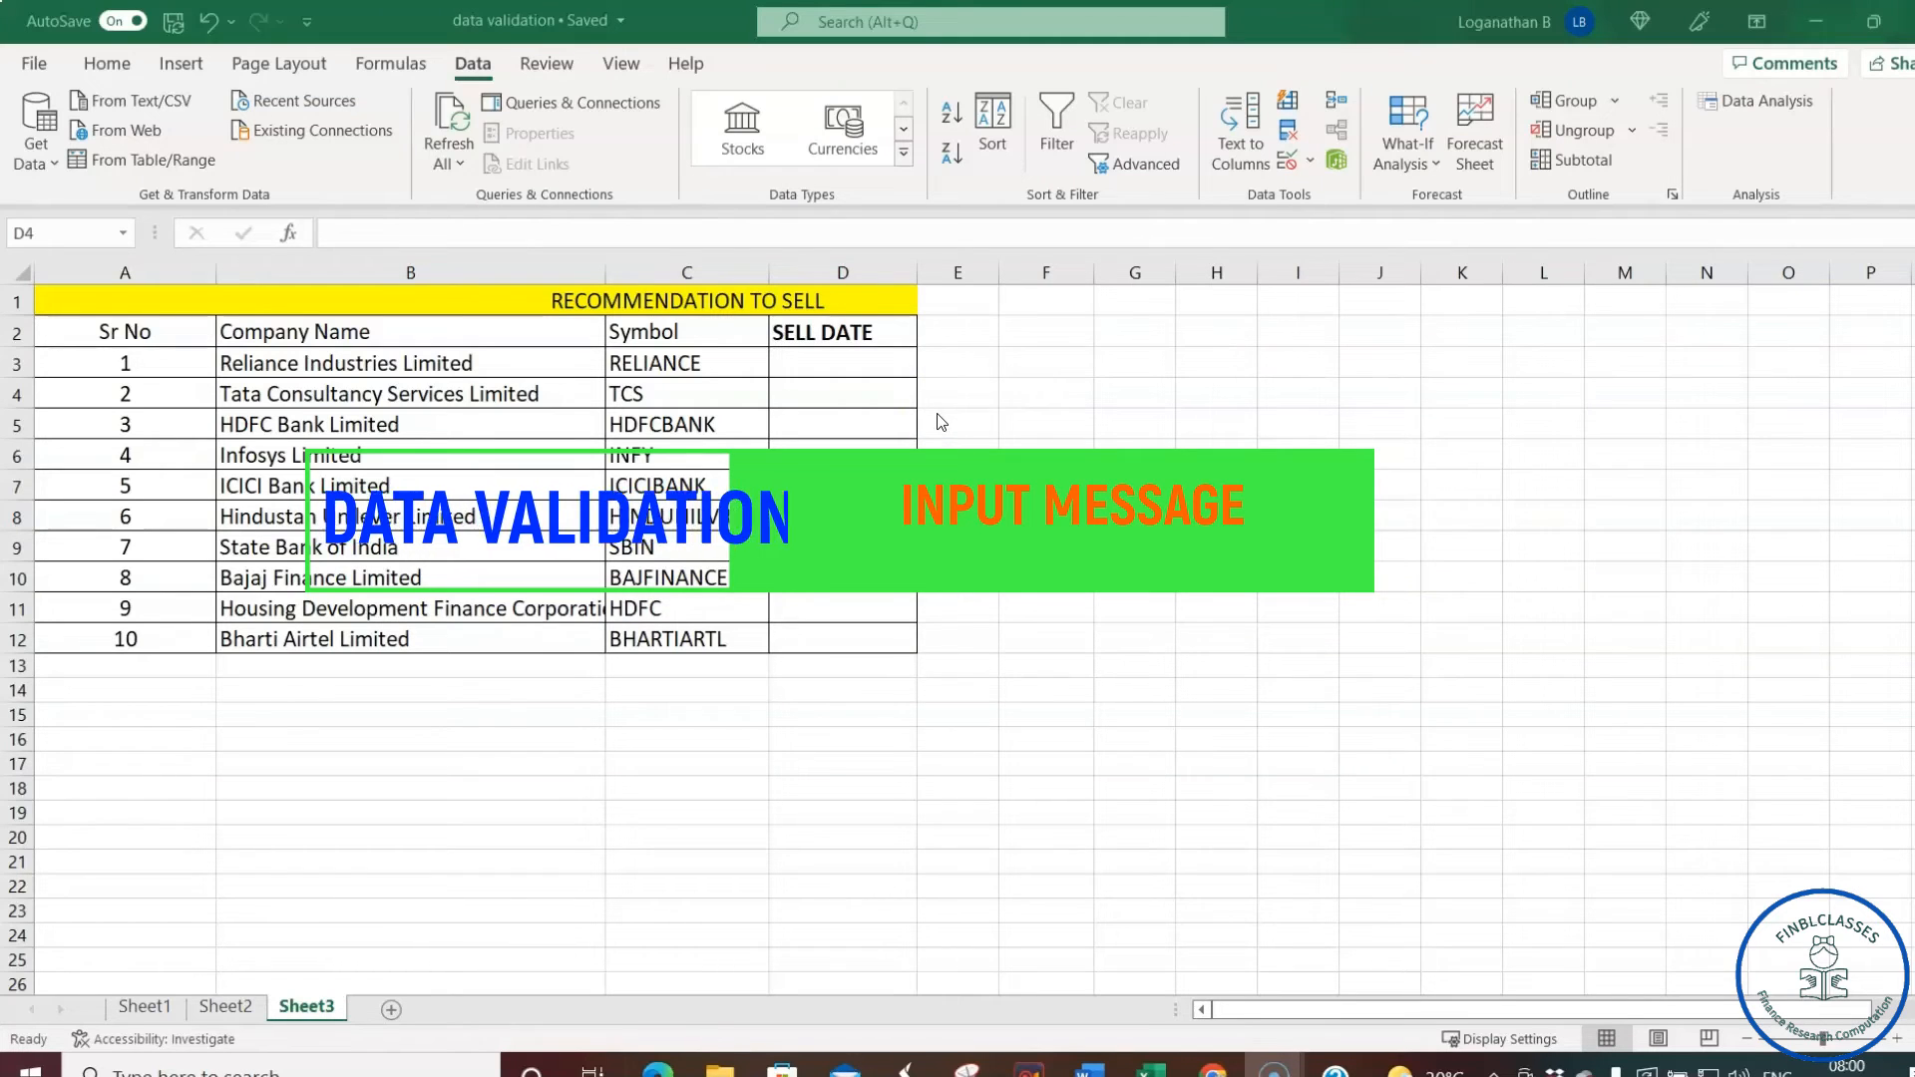
{"action": "left_click", "coordinate": [874, 393]}
{"action": "left_click", "coordinate": [845, 388]}
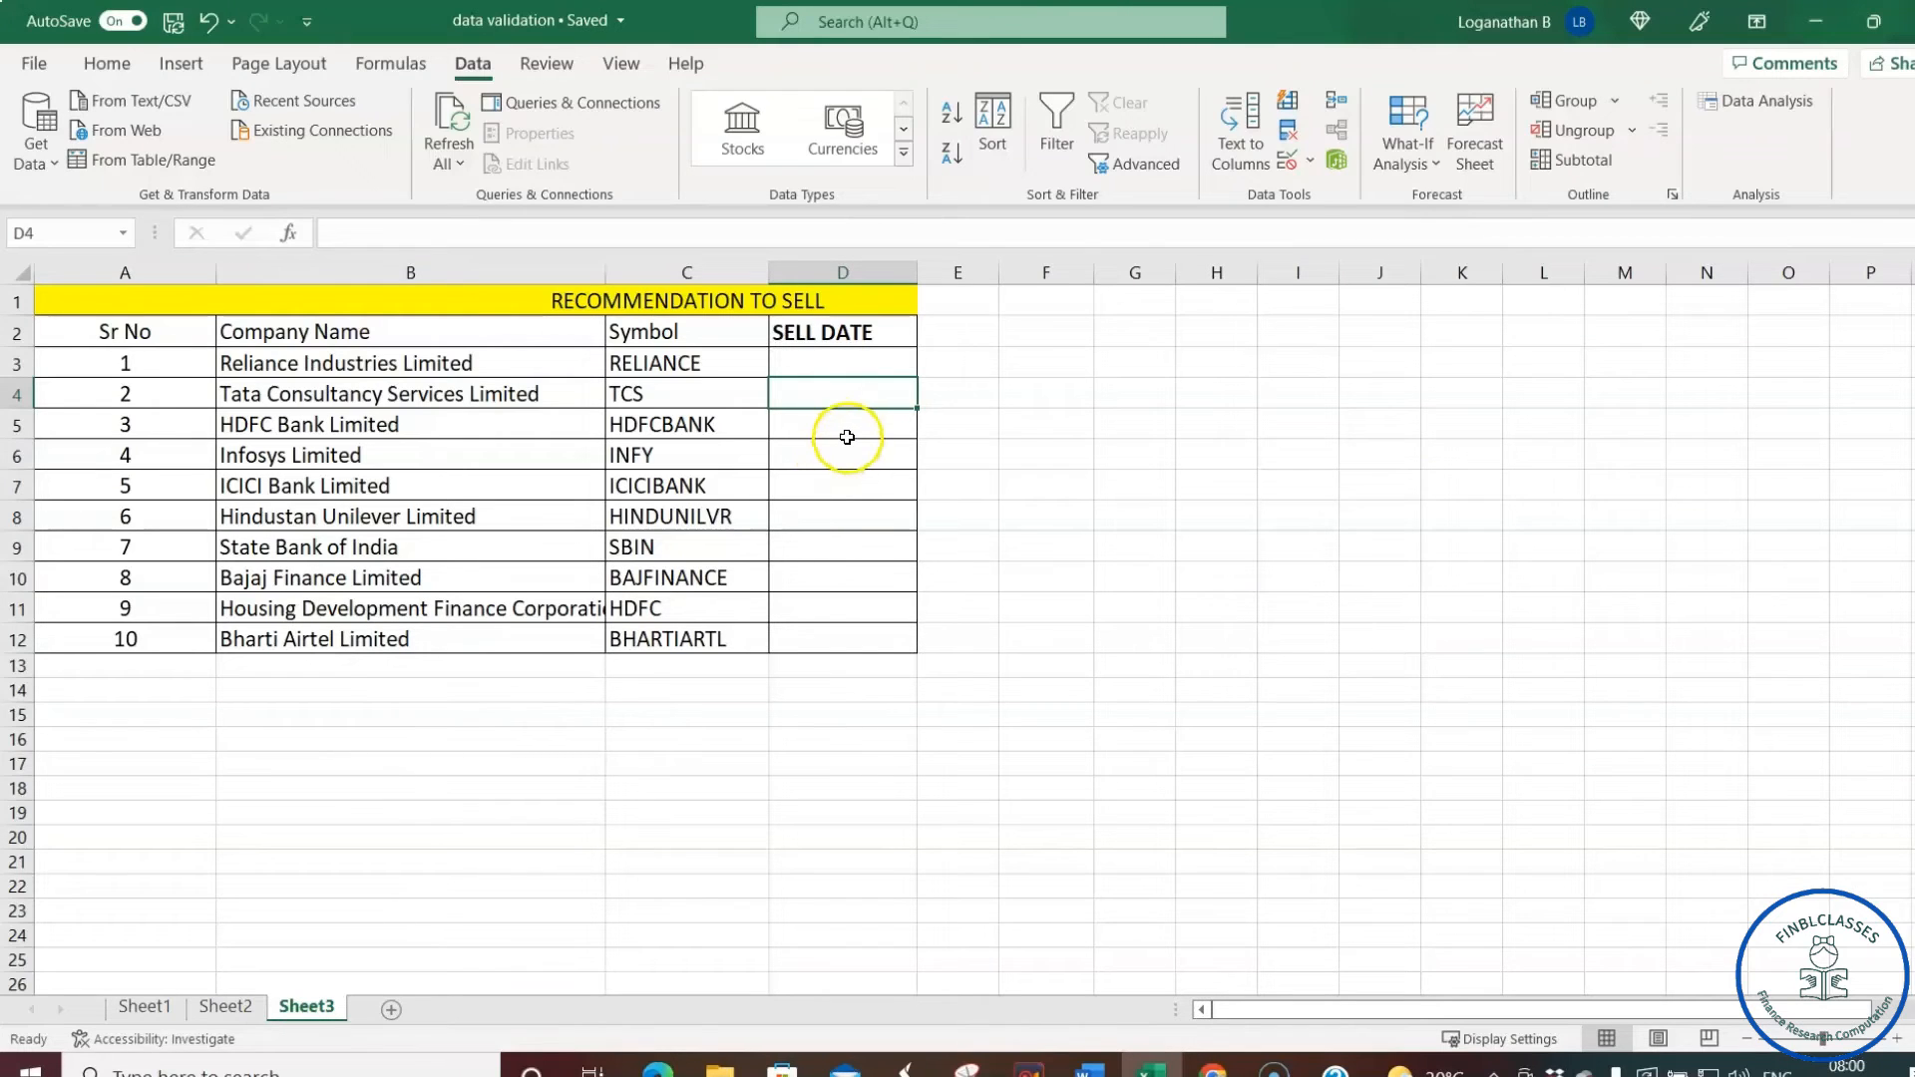
{"action": "left_click", "coordinate": [837, 483]}
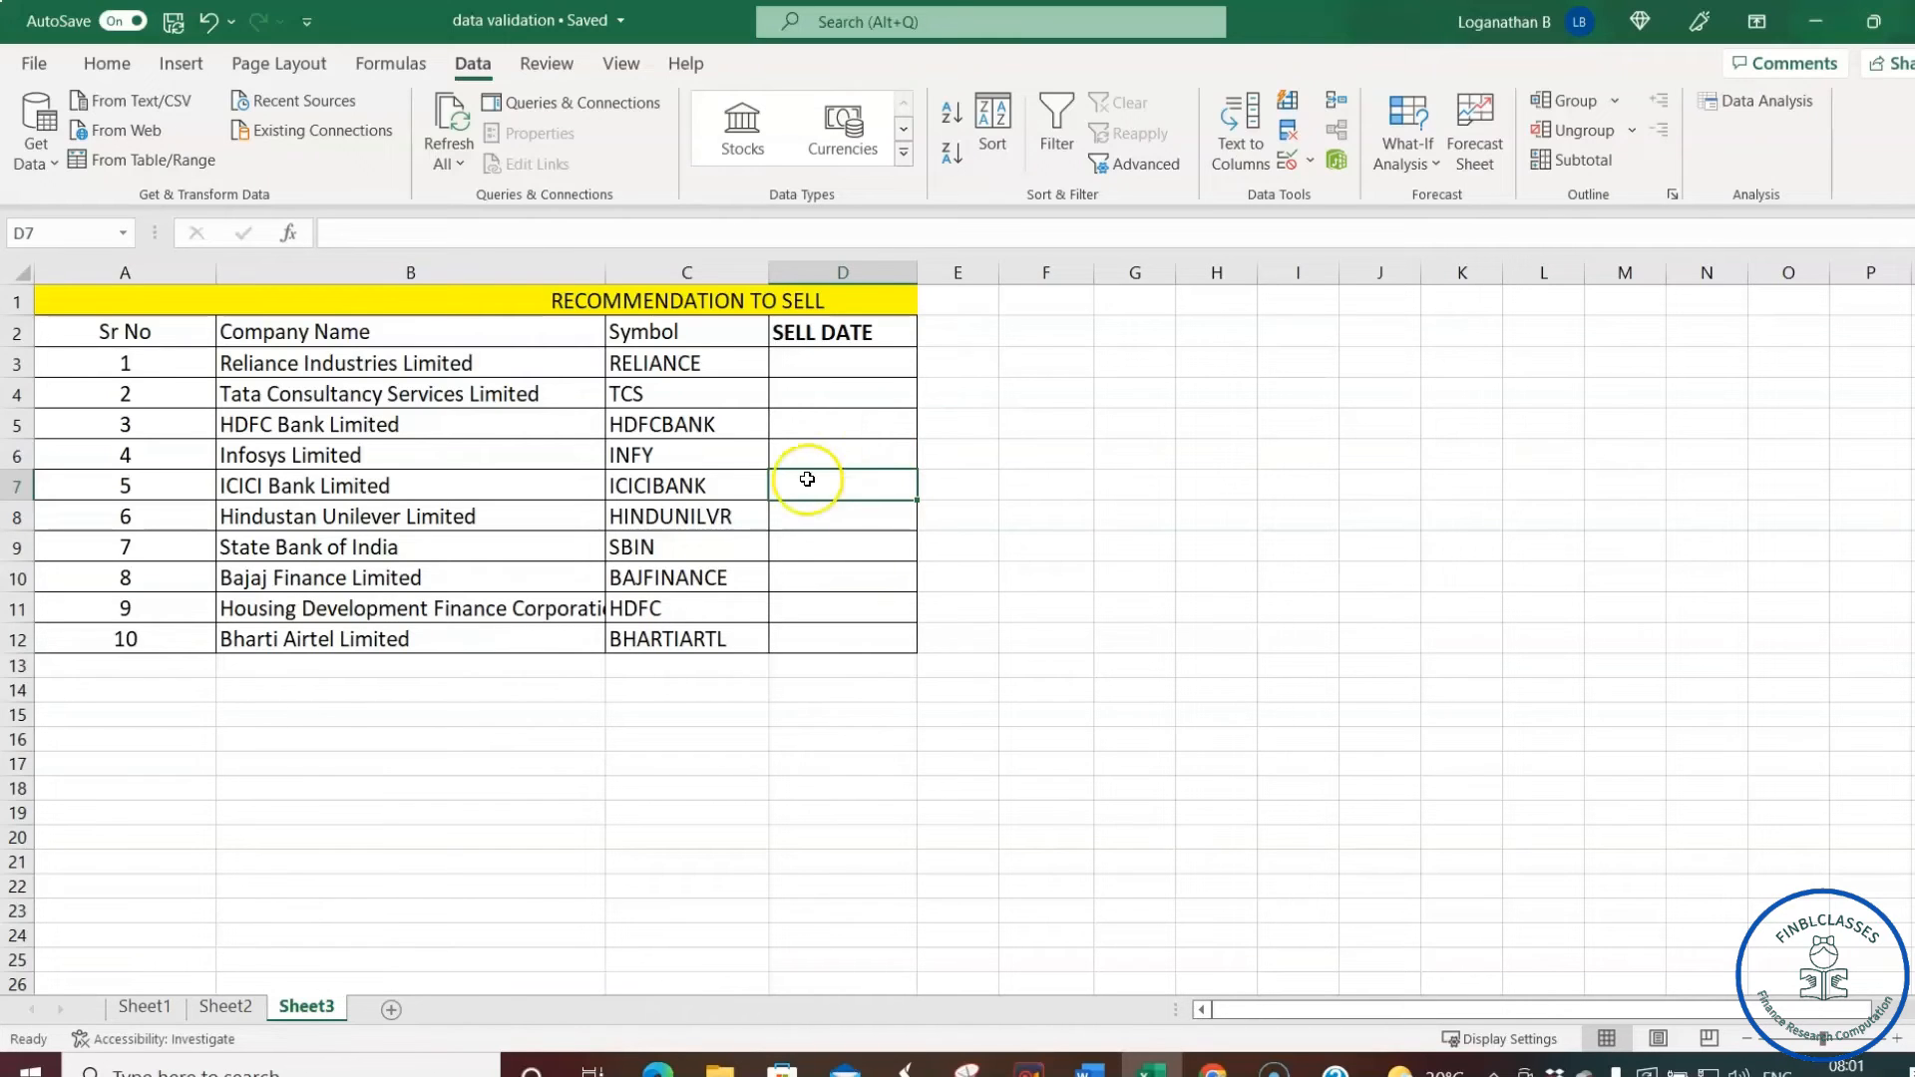
{"action": "left_click", "coordinate": [853, 395]}
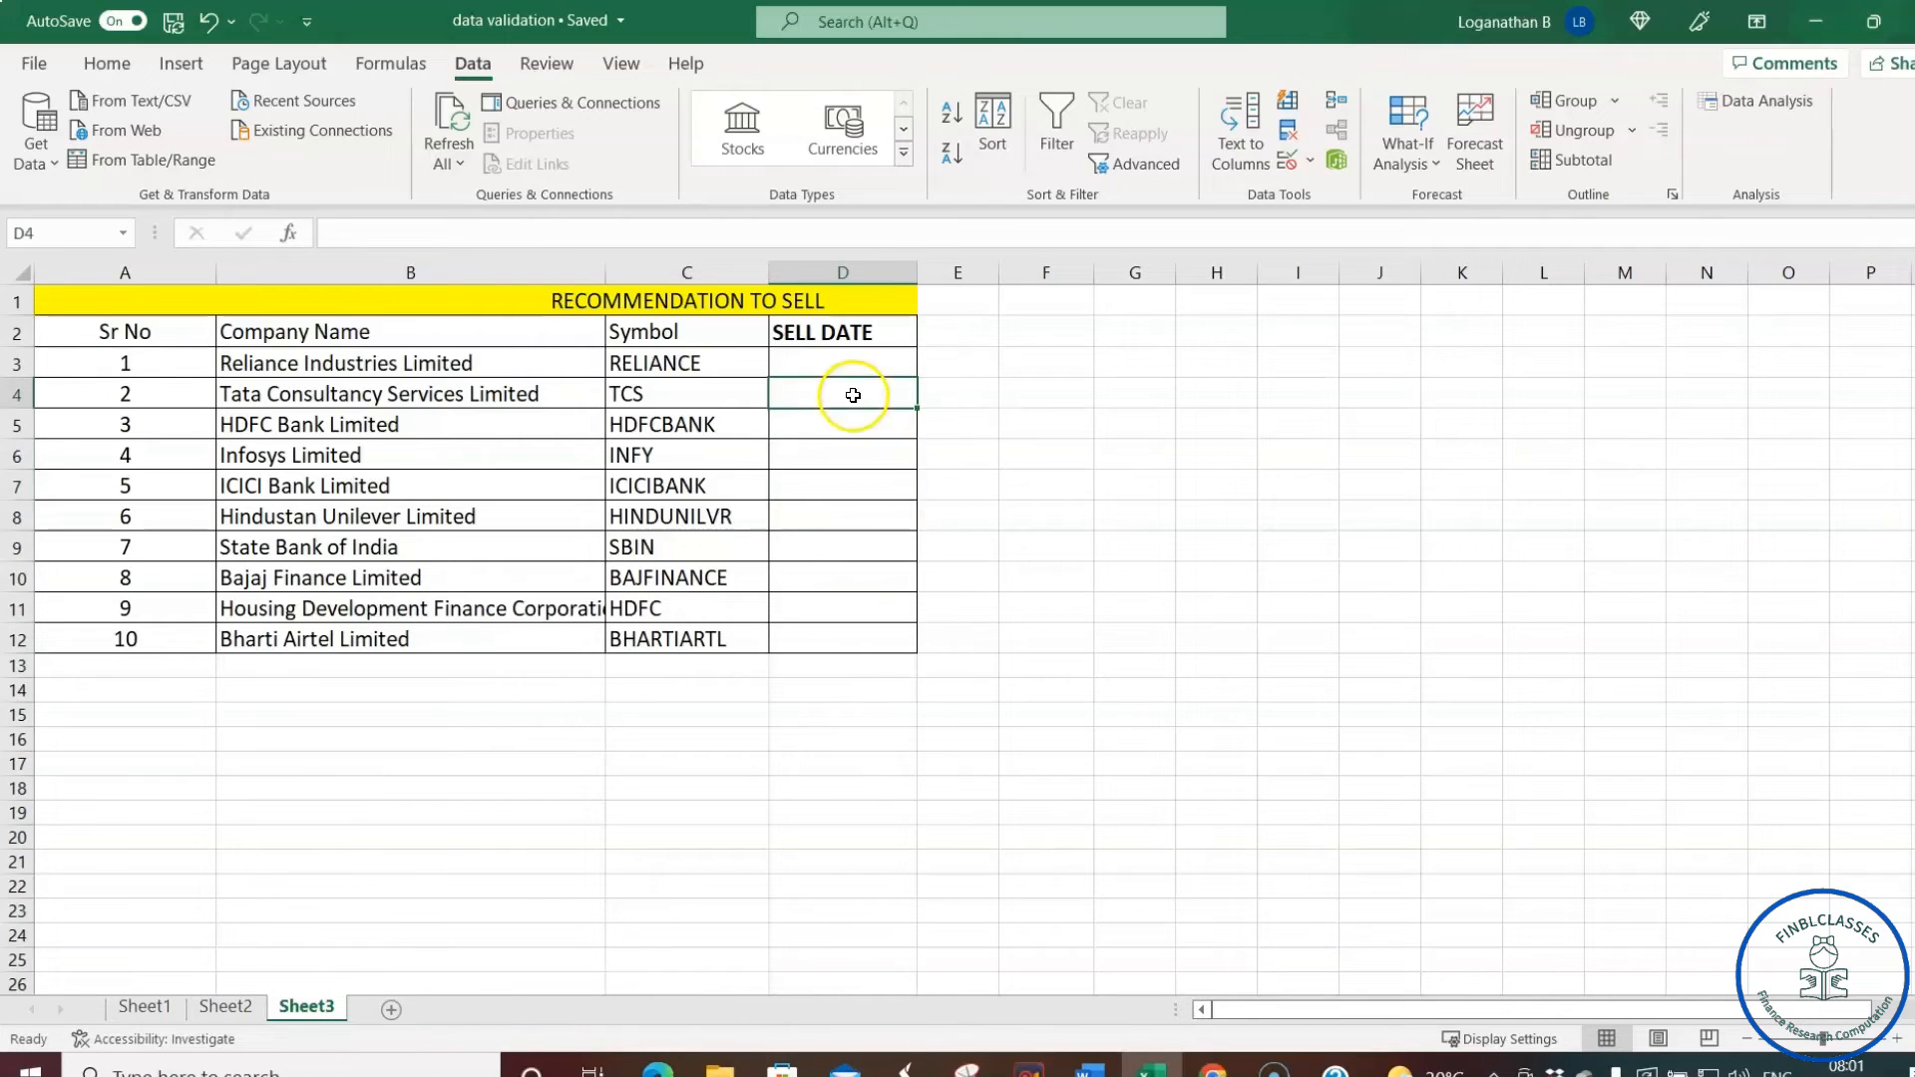
{"action": "left_click", "coordinate": [968, 337]}
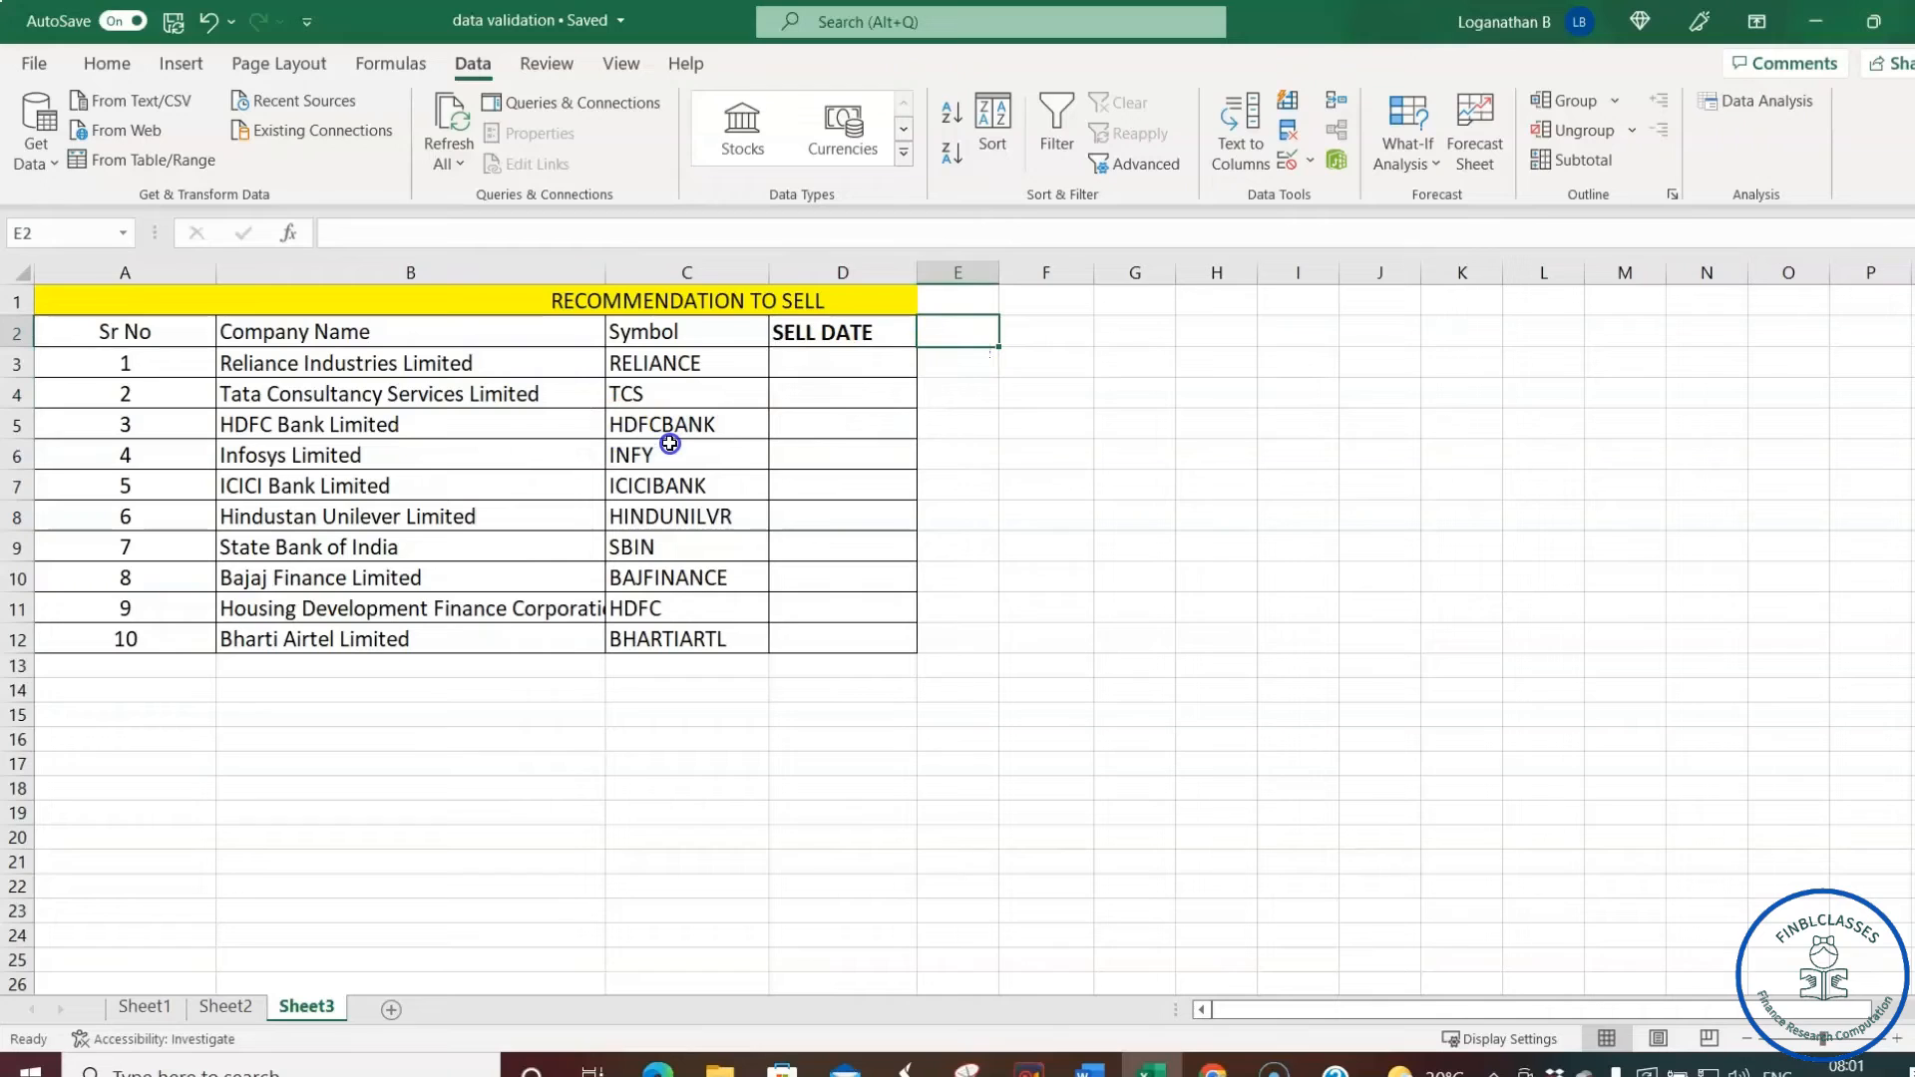
{"action": "left_click", "coordinate": [701, 396]}
{"action": "left_click", "coordinate": [1055, 339]}
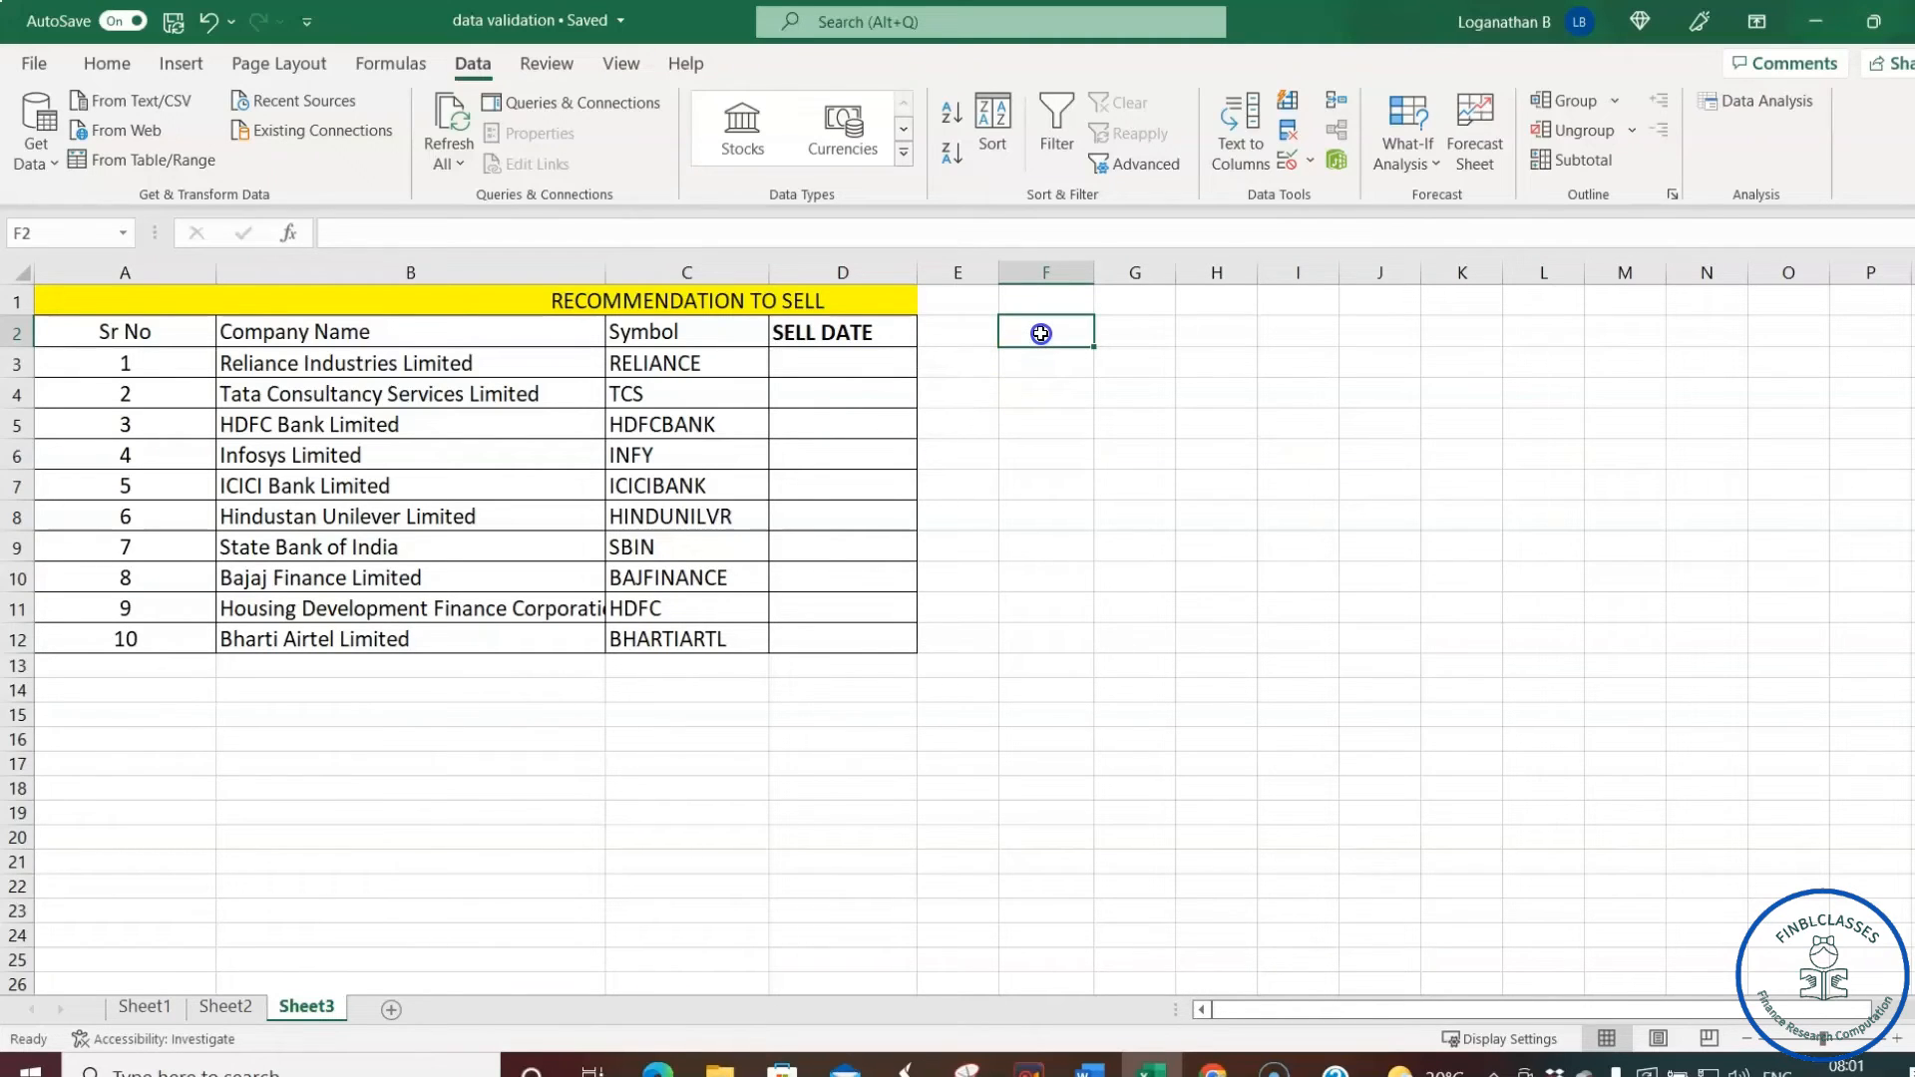
- Enter =DATE(2022,4,26) in F2 to show 26-04-2022 and check its formula
{"action": "type", "text": "=dat"}
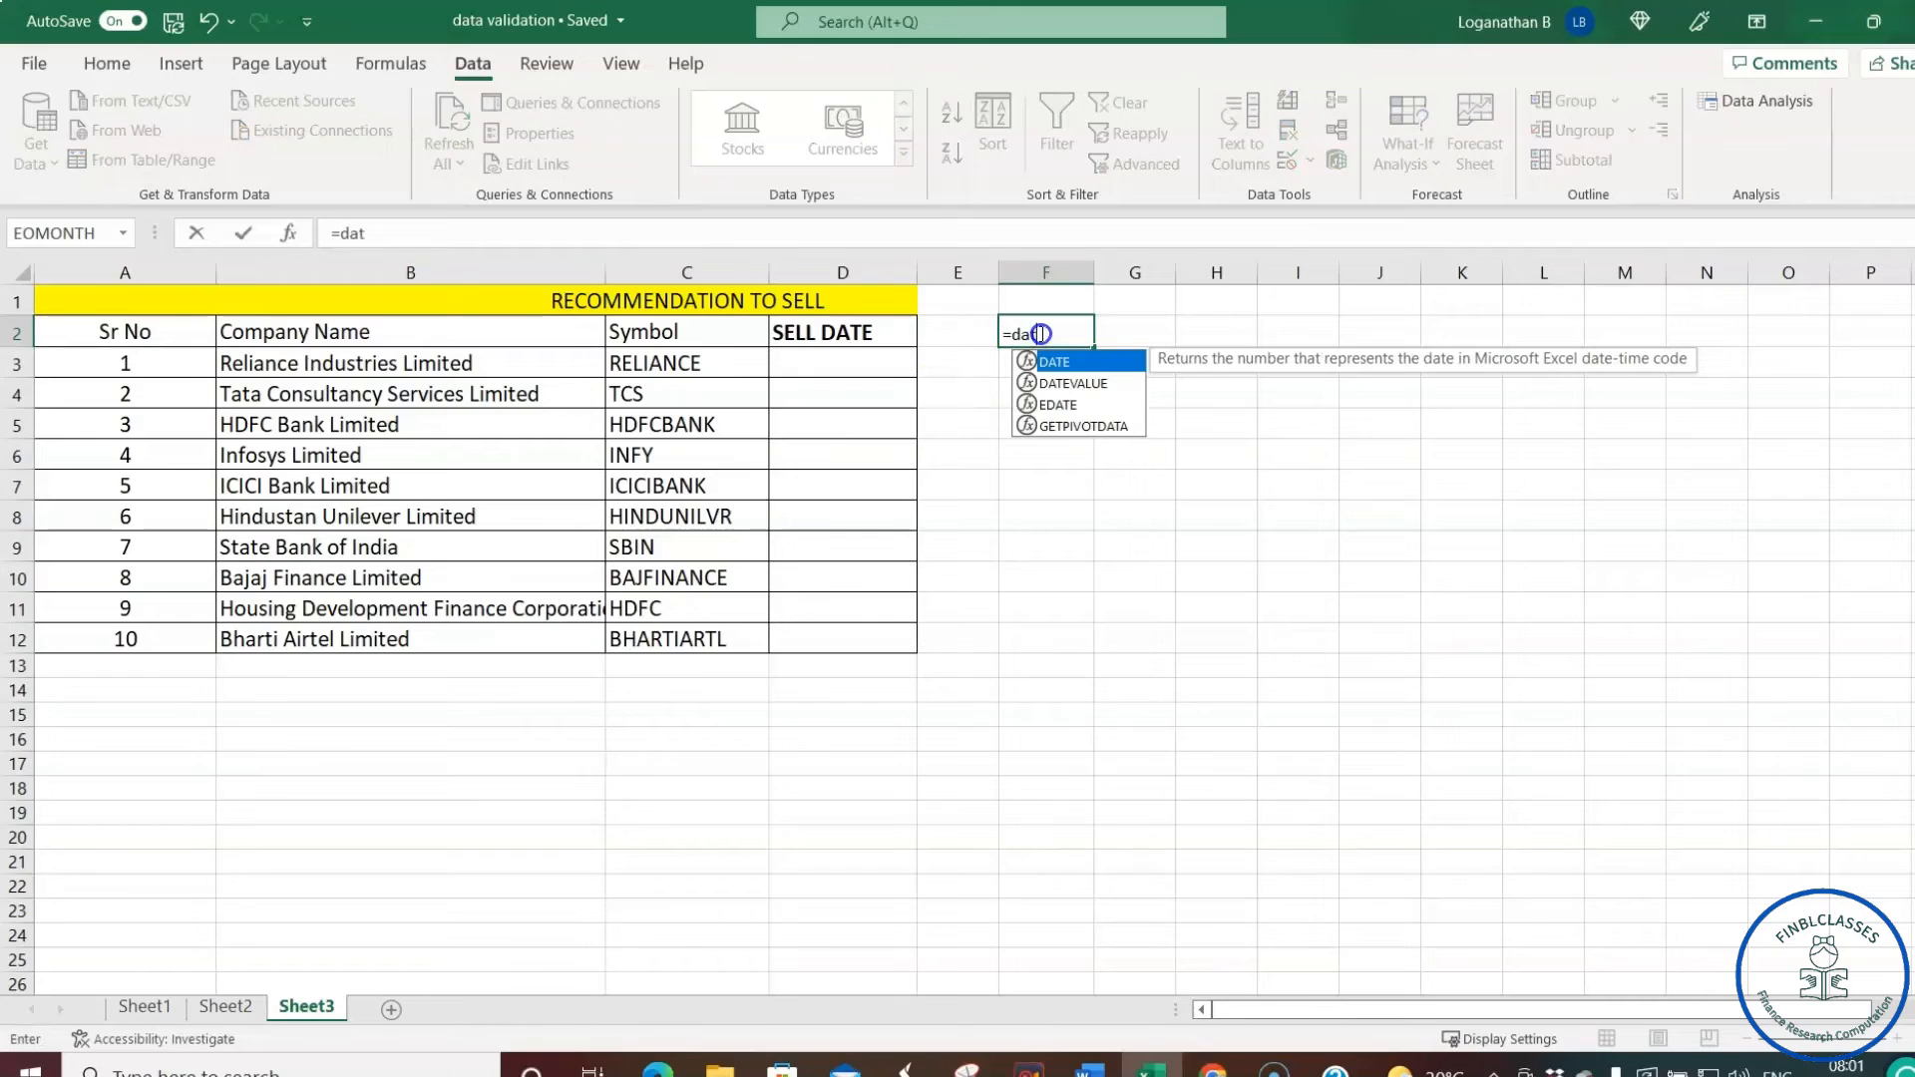
{"action": "type", "text": "e"}
{"action": "key", "text": "Tab"}
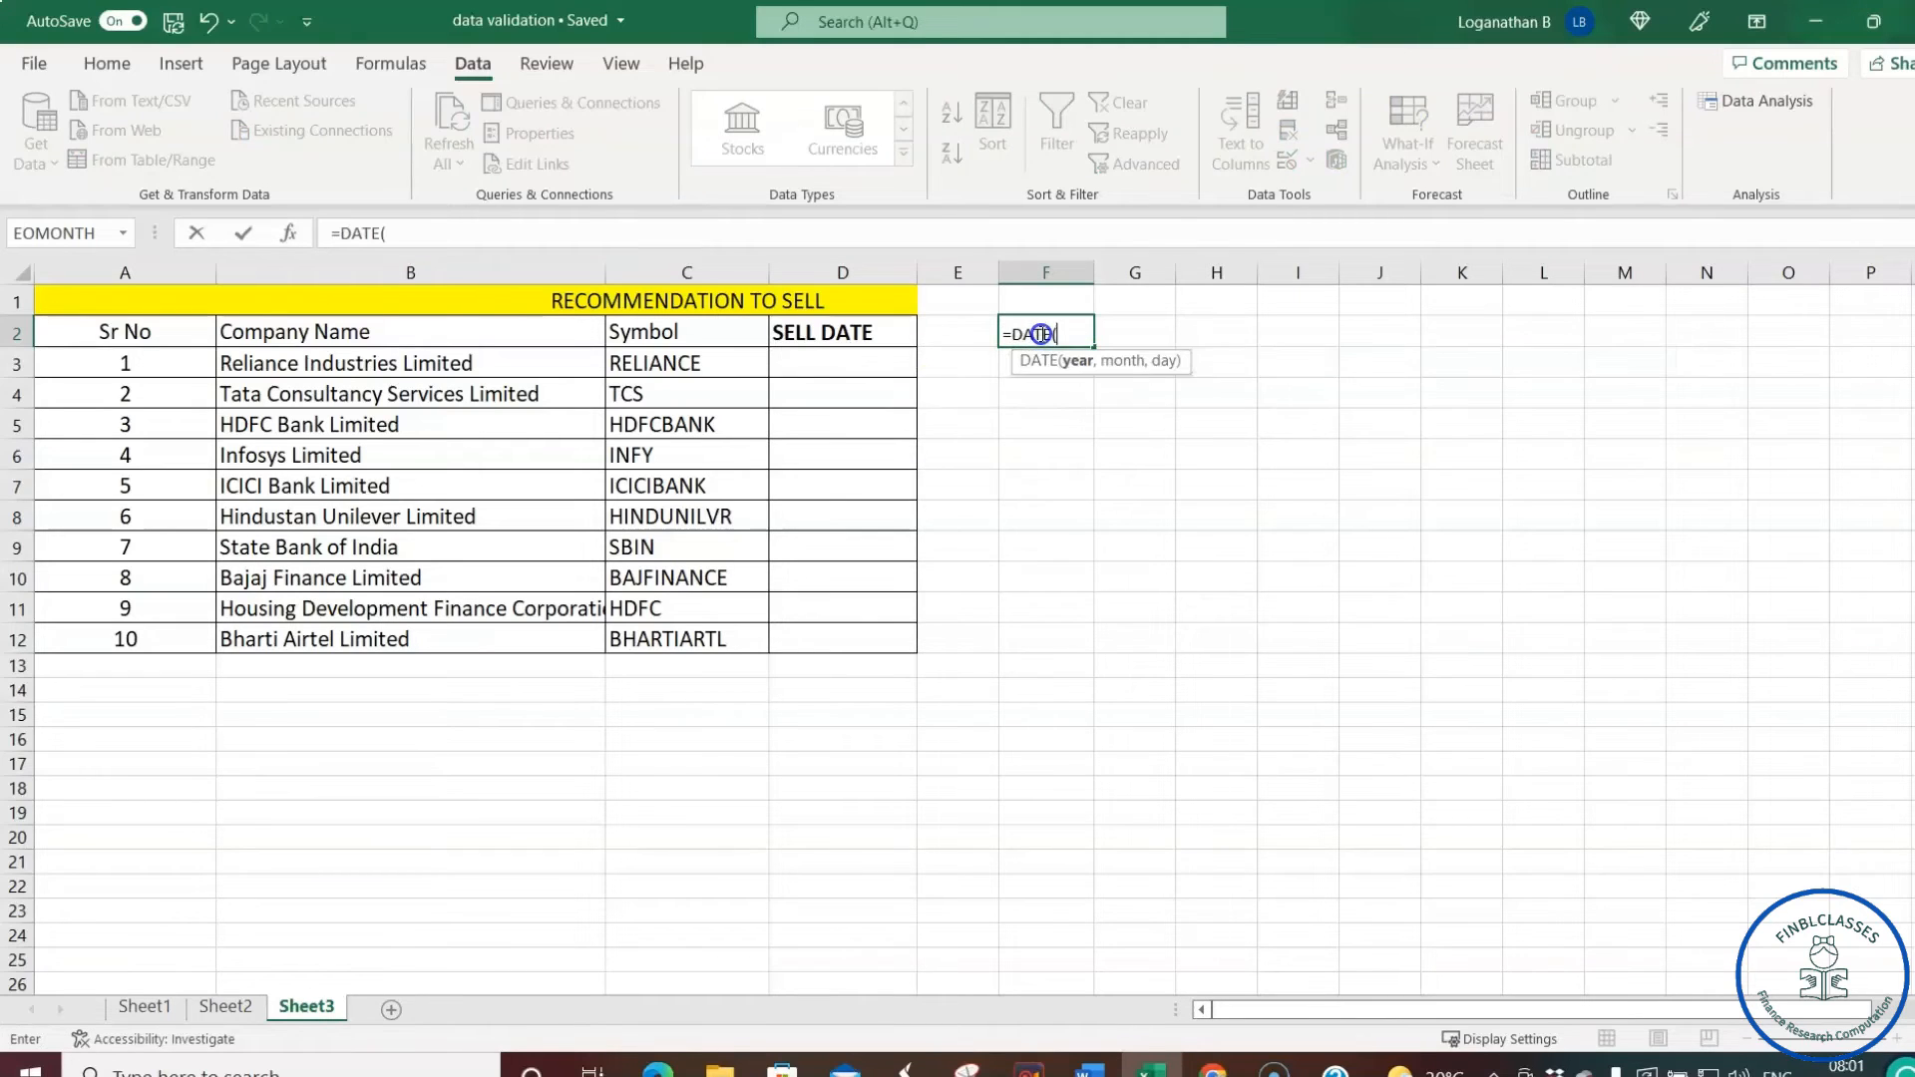
{"action": "type", "text": "2022,4,26)"}
{"action": "key", "text": "Return"}
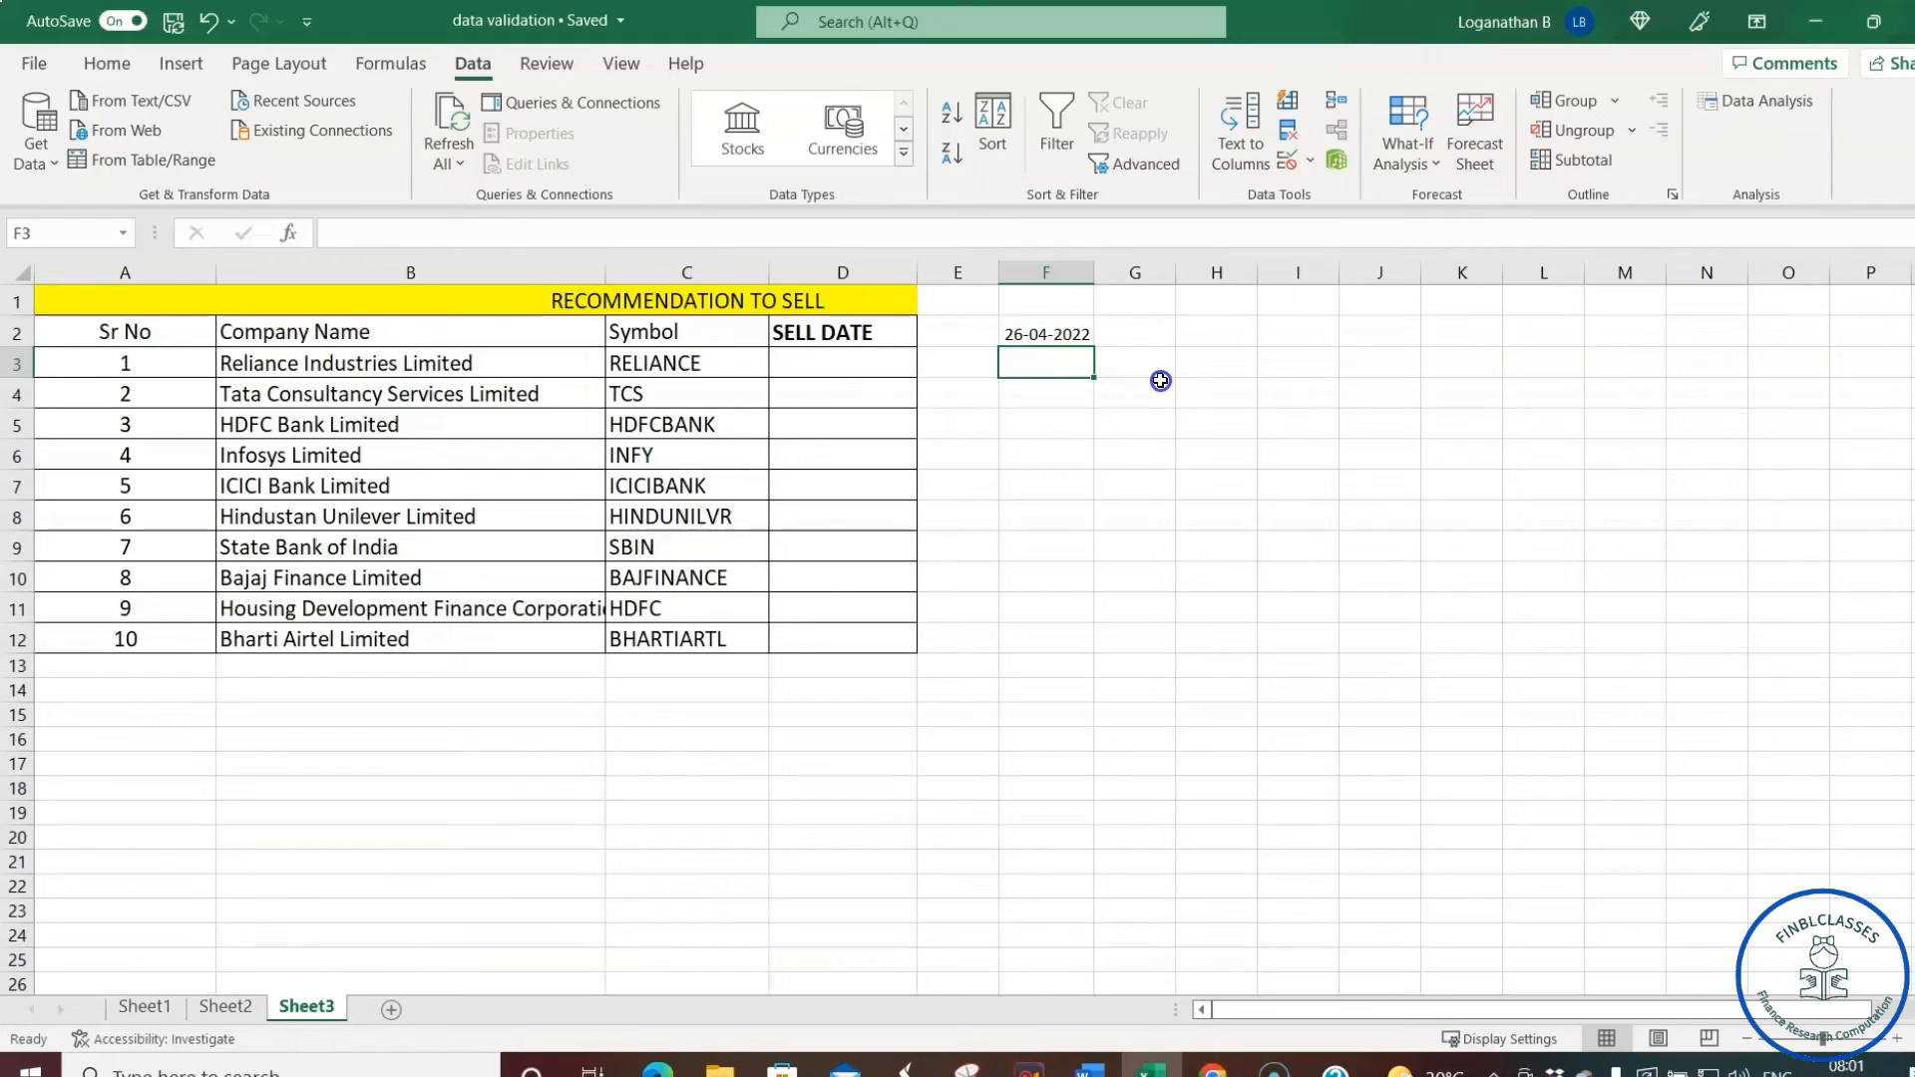
{"action": "left_click", "coordinate": [1069, 337]}
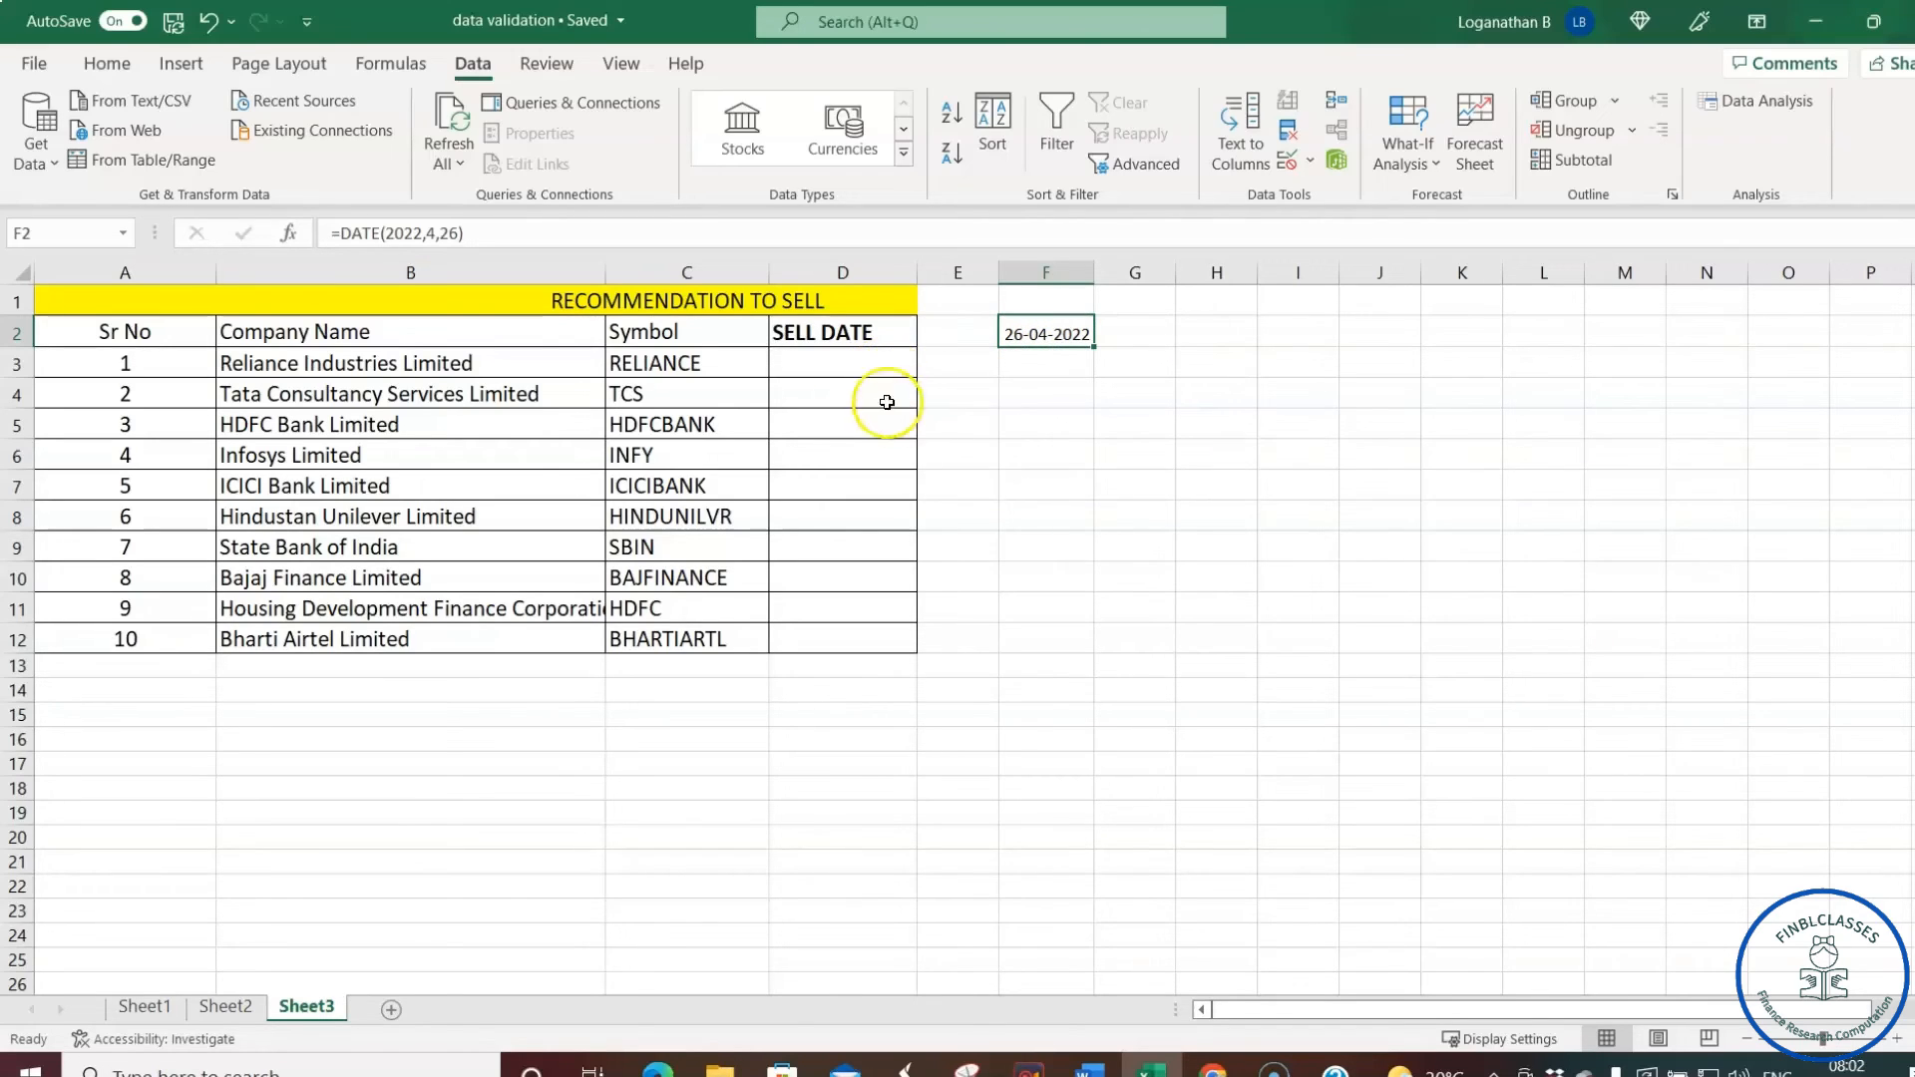
{"action": "left_click", "coordinate": [847, 361]}
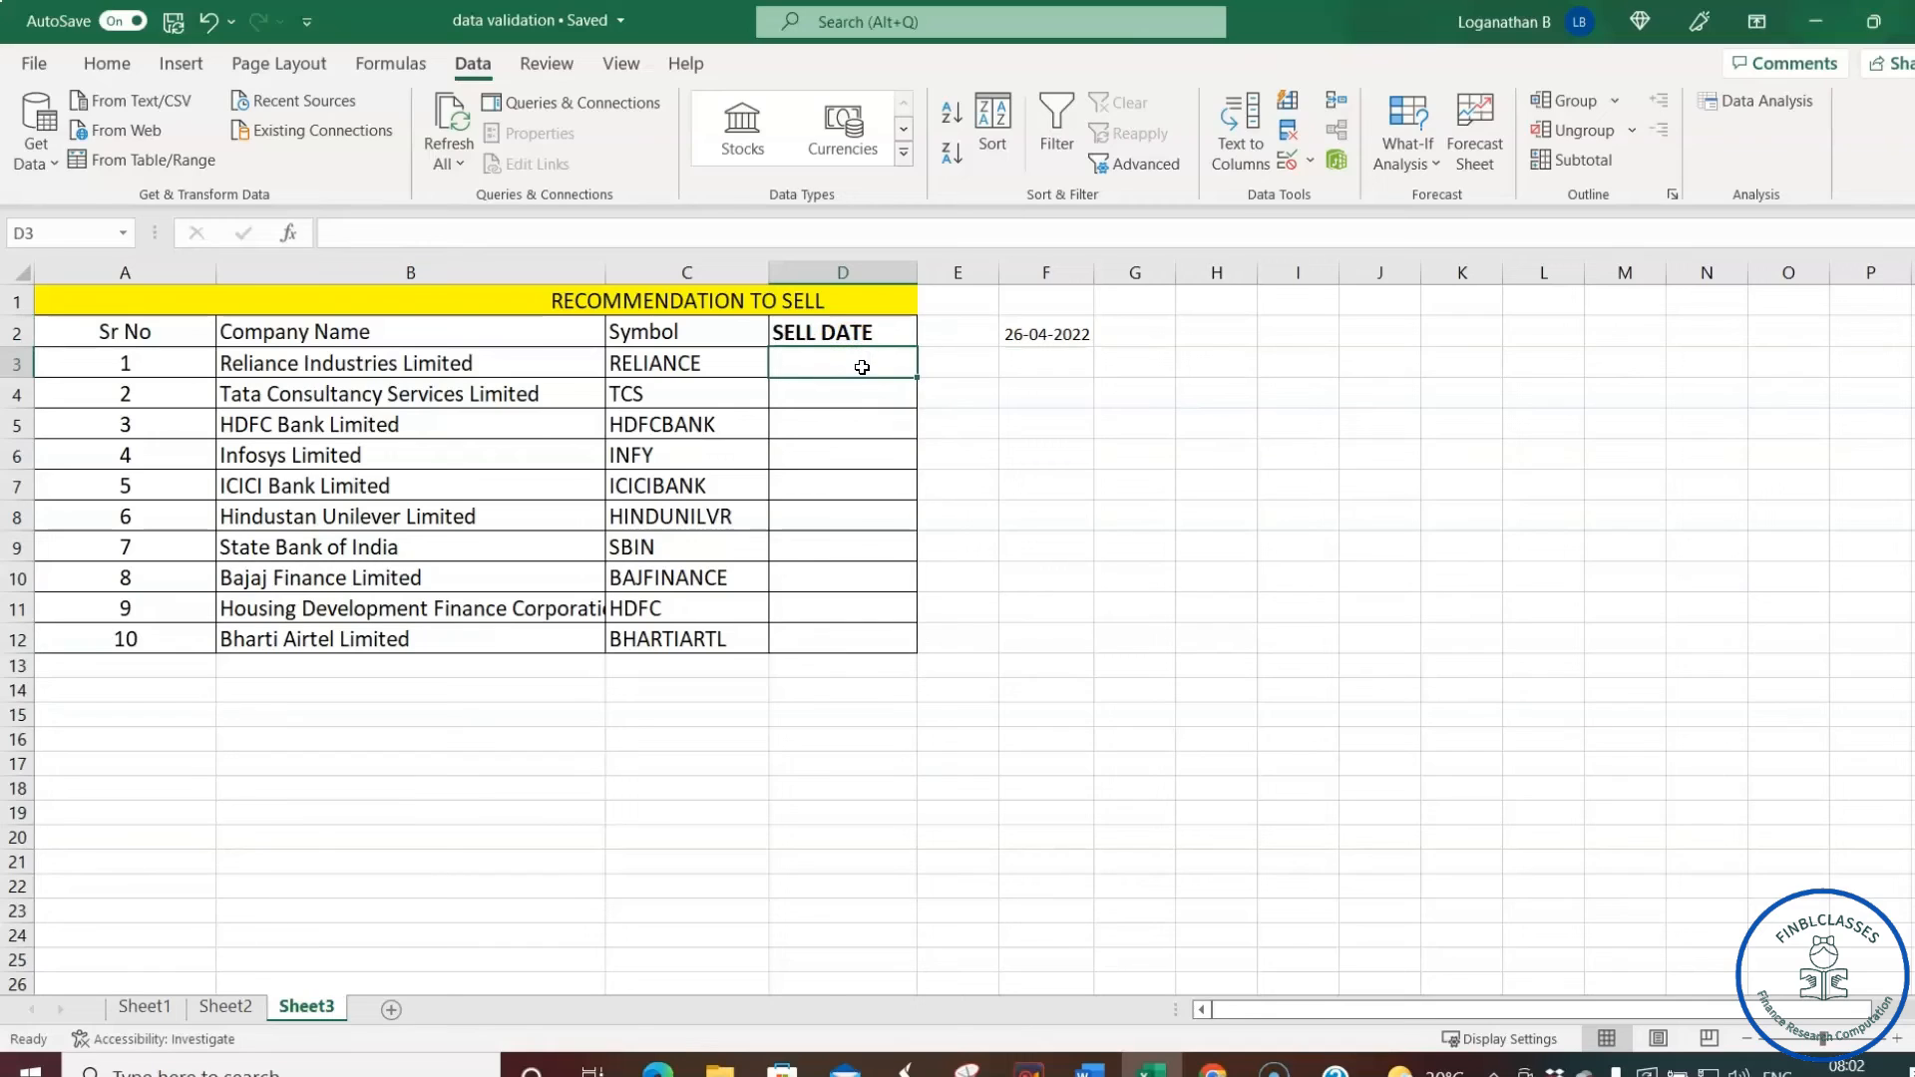
- Select the SELL DATE cells D3:D12 and open their Data Validation settings
{"action": "left_click", "coordinate": [853, 365]}
{"action": "left_click_drag", "start_coordinate": [853, 365], "coordinate": [869, 632]}
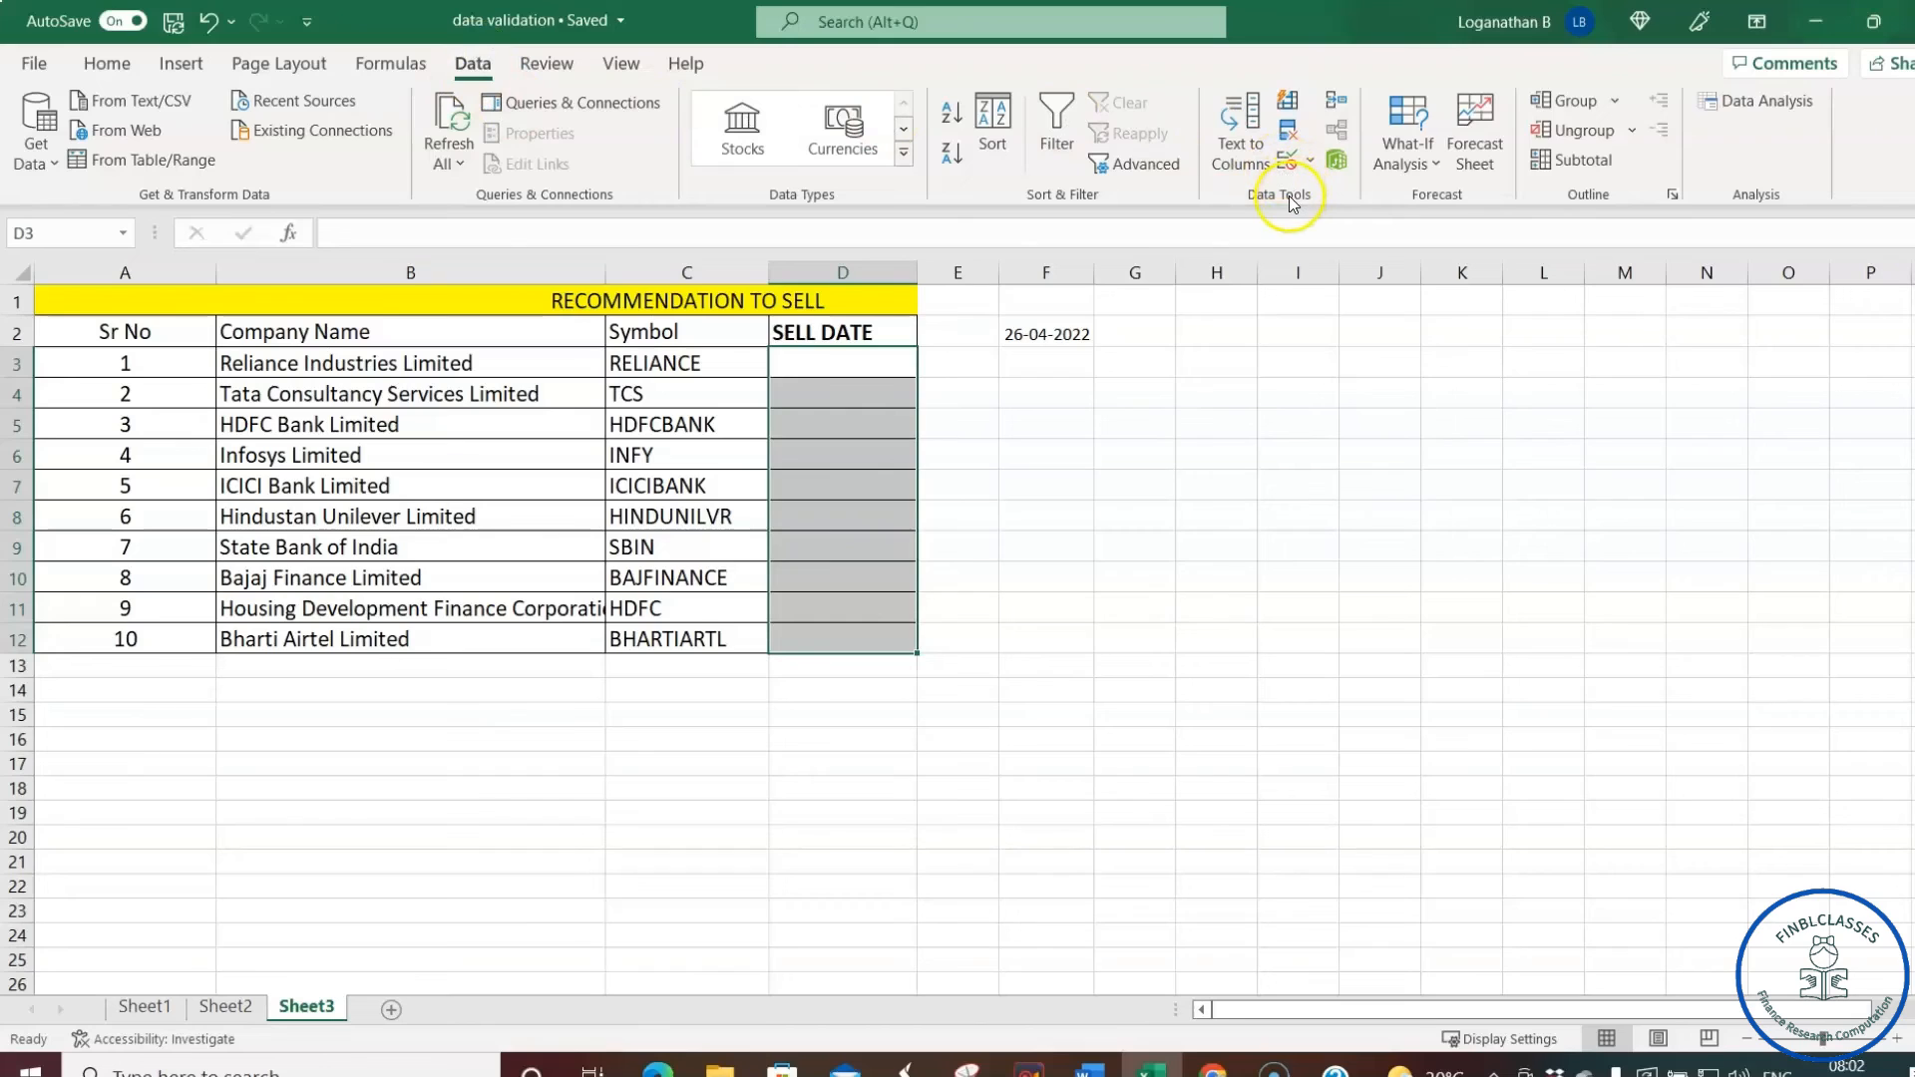
{"action": "left_click", "coordinate": [1286, 159]}
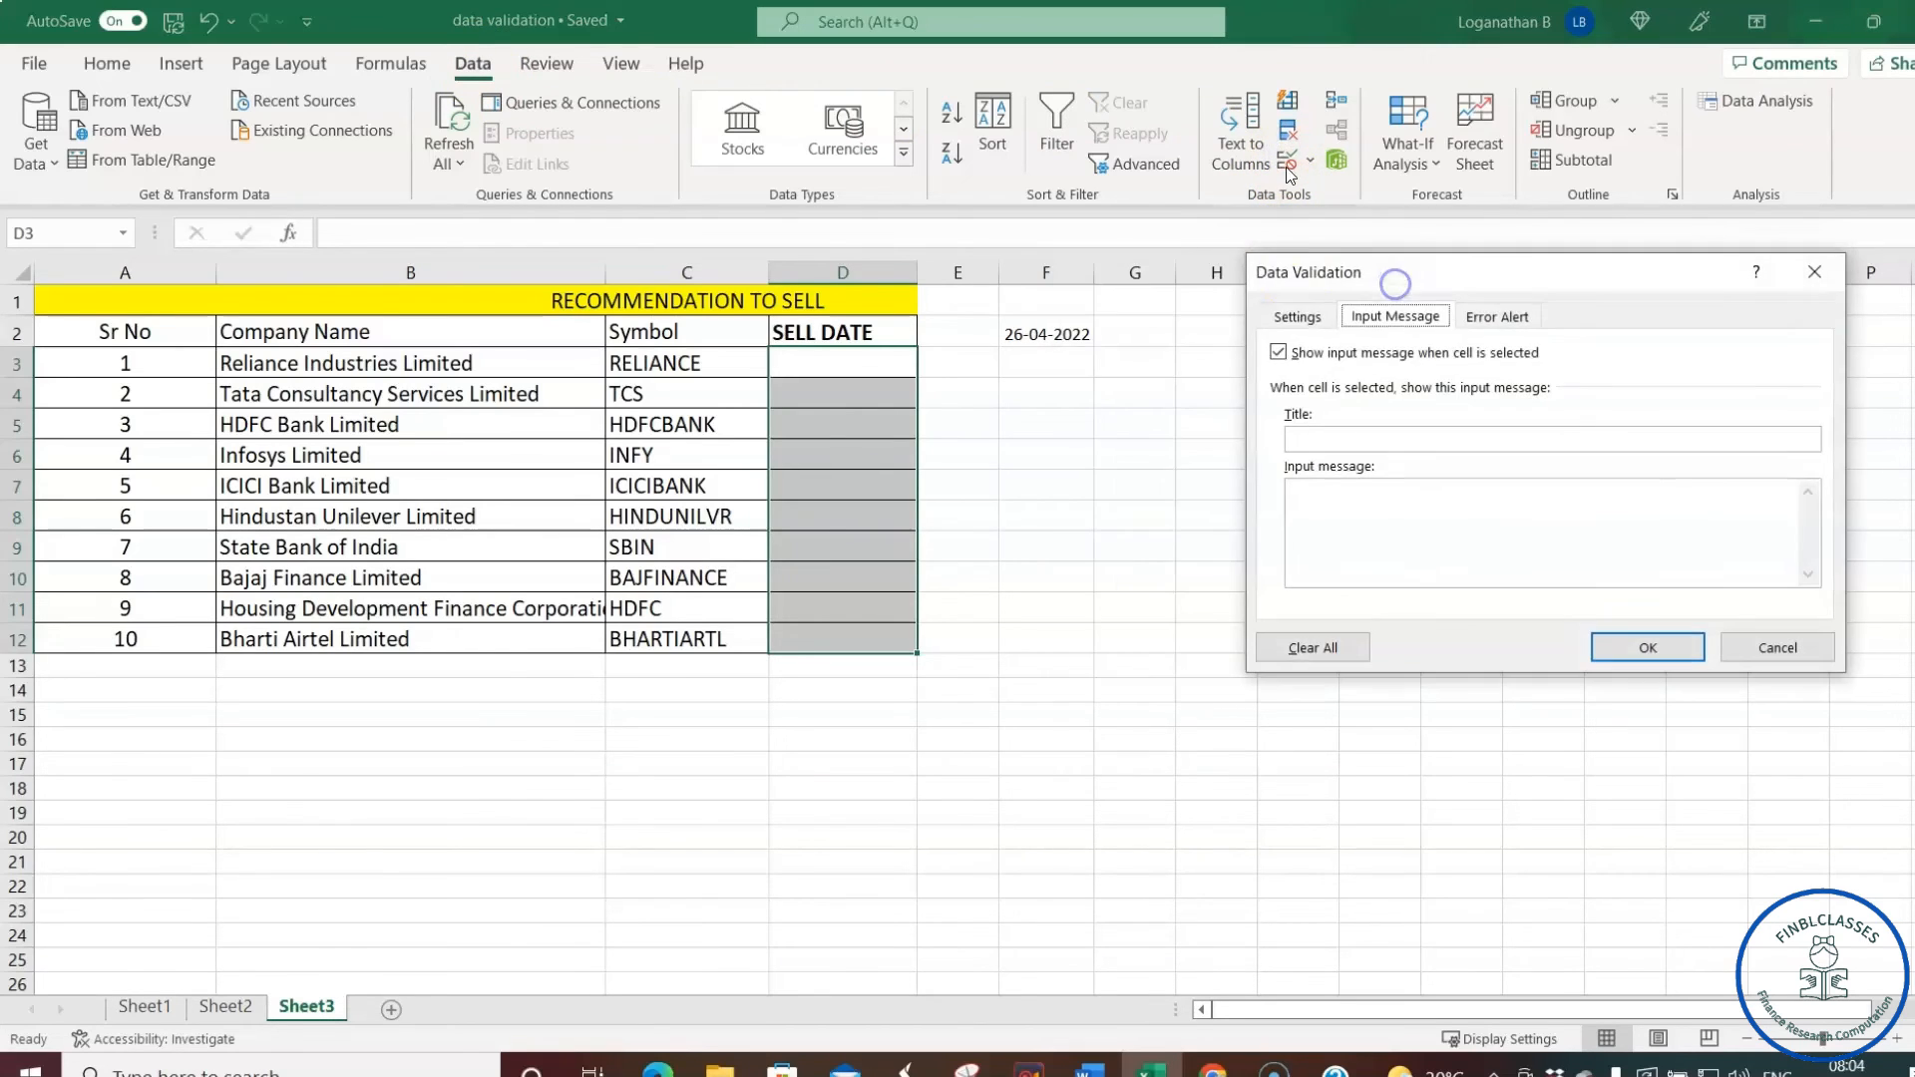
{"action": "left_click_drag", "start_coordinate": [1440, 280], "coordinate": [1328, 308]}
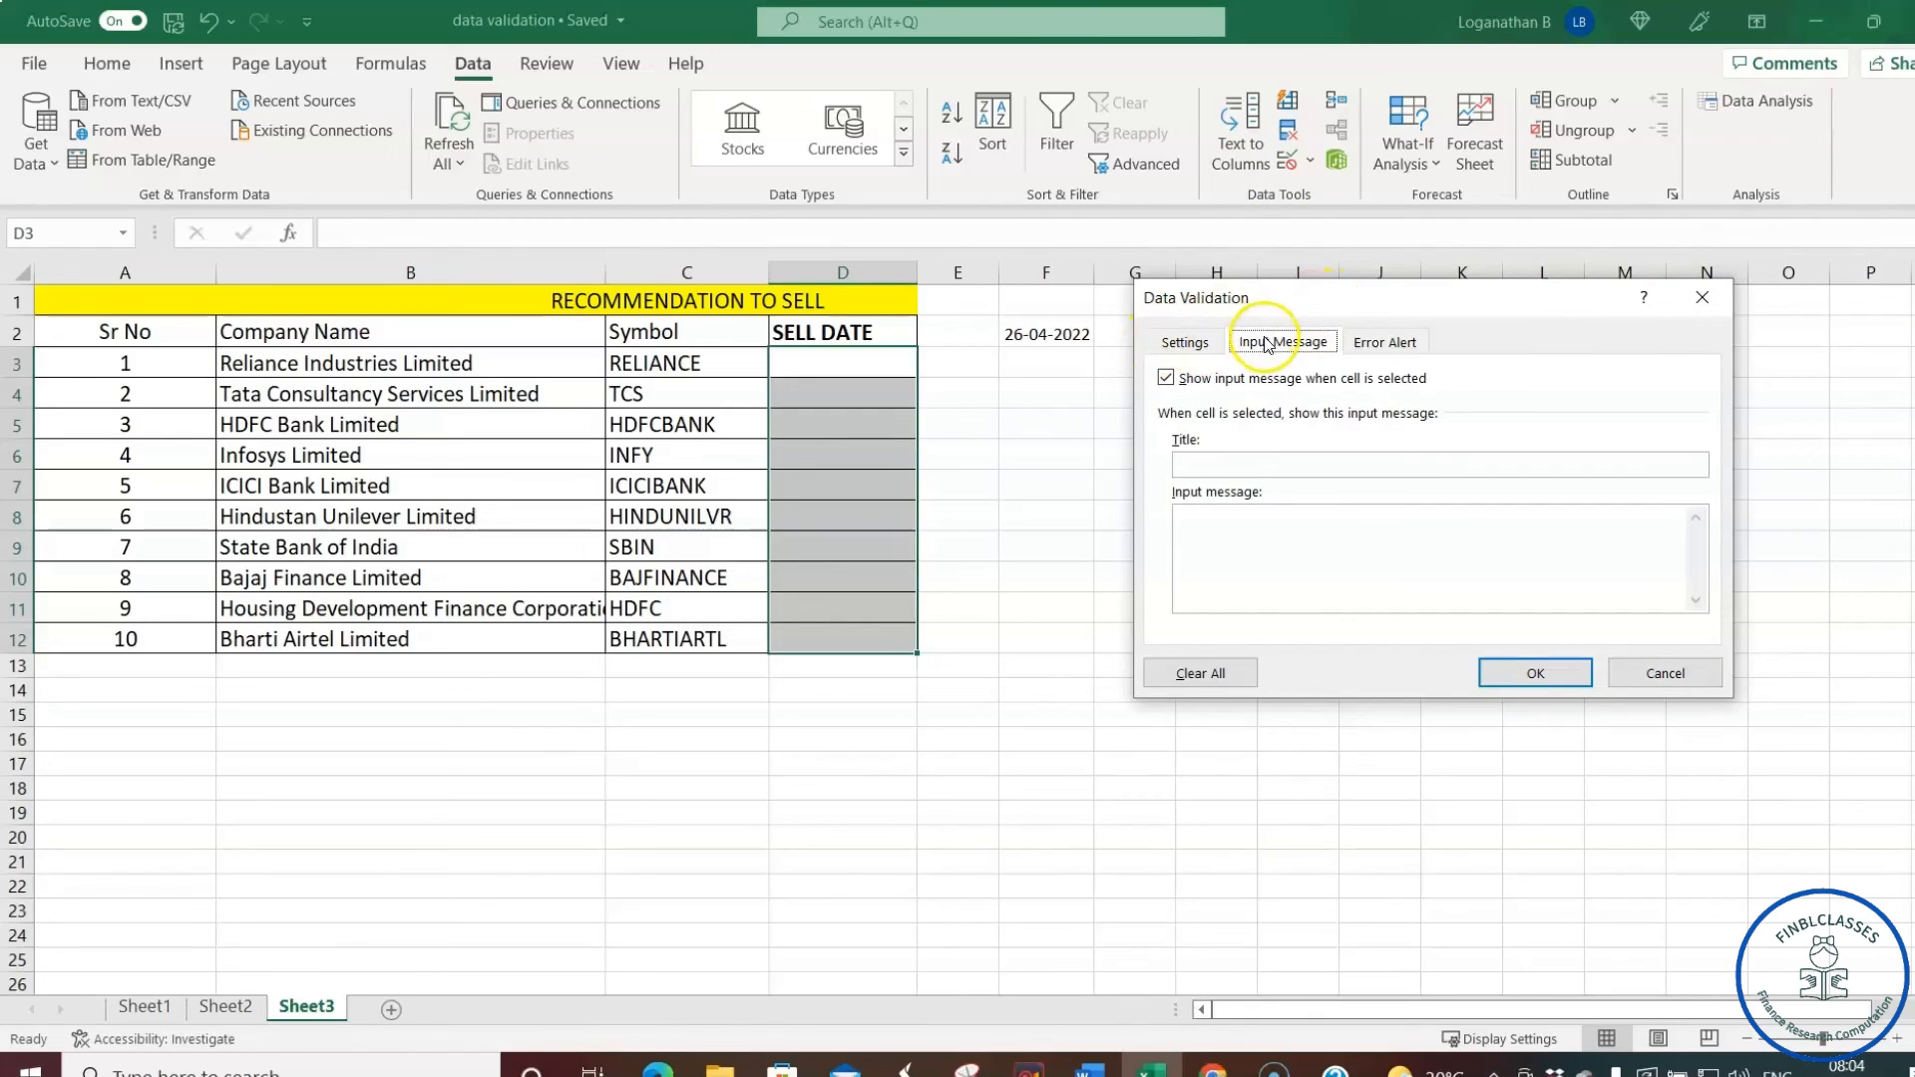
{"action": "left_click_drag", "start_coordinate": [1337, 303], "coordinate": [1470, 299]}
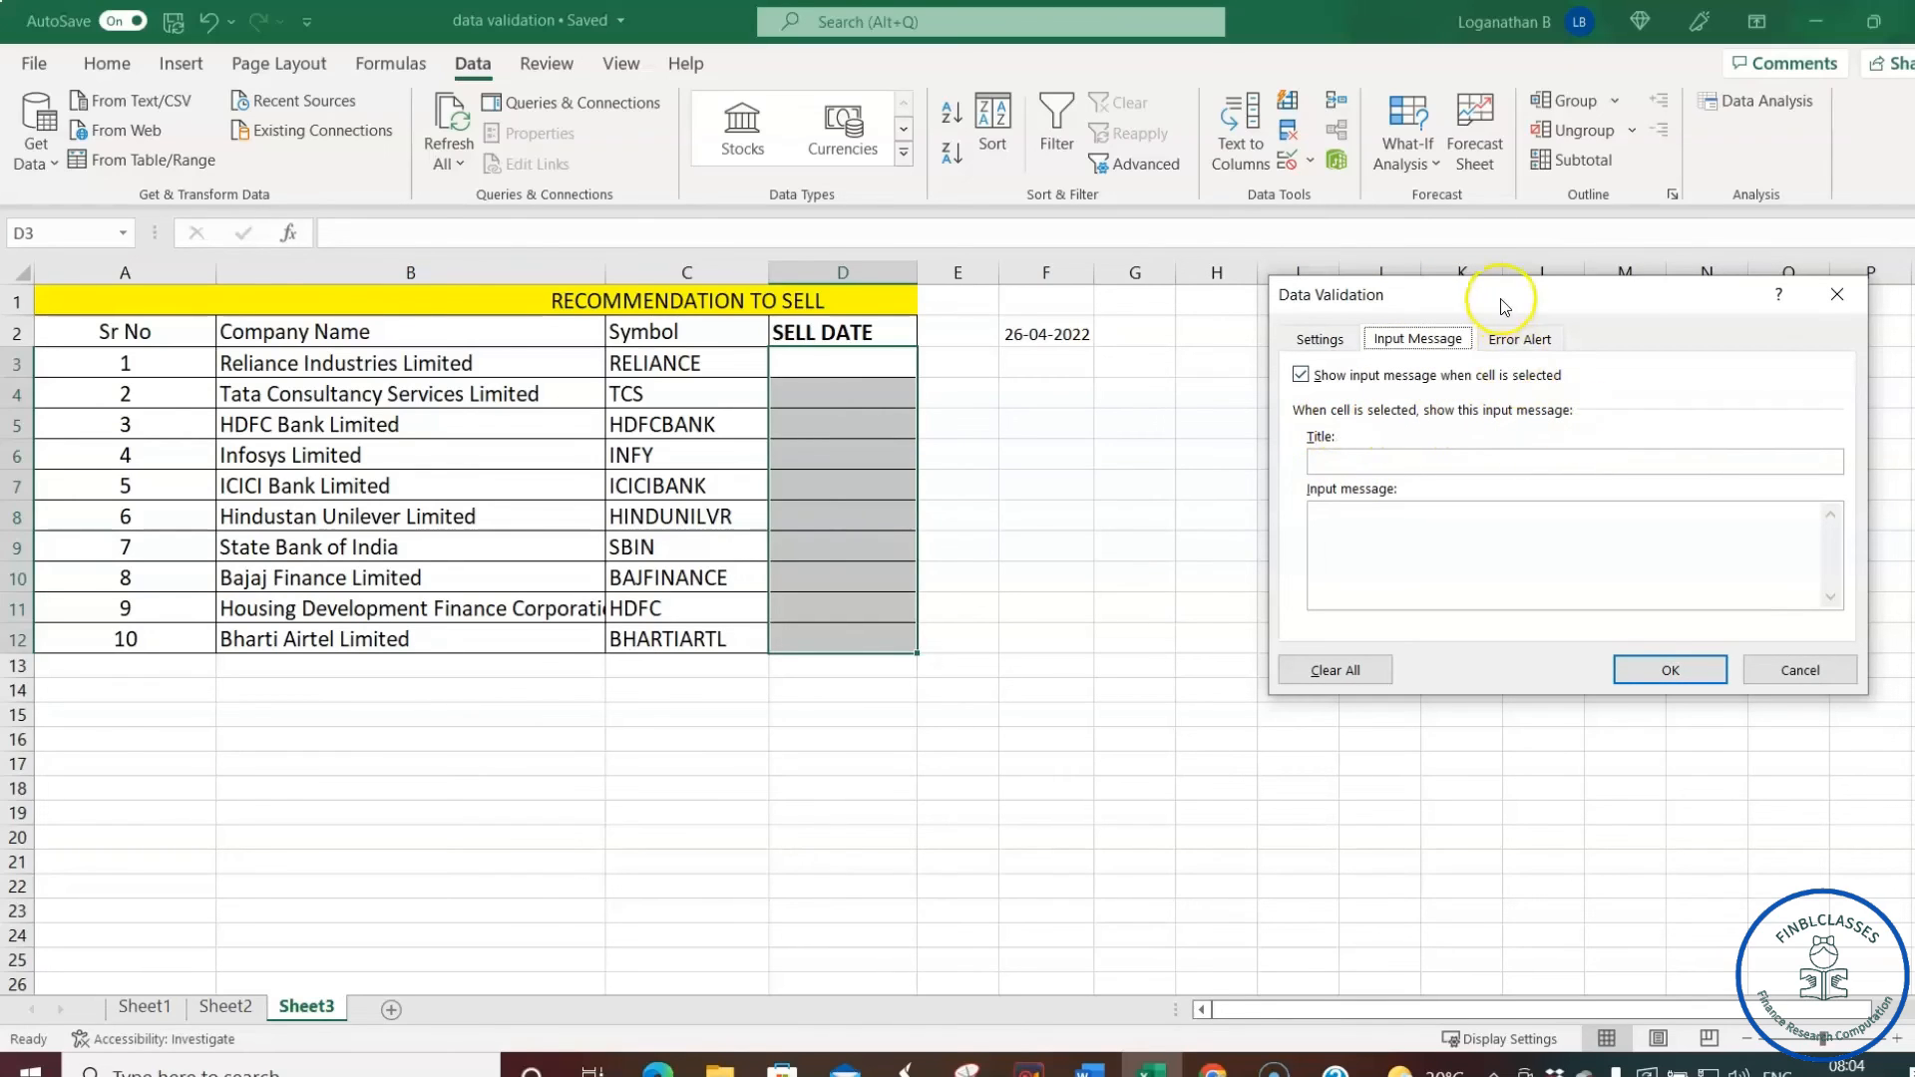
{"action": "left_click_drag", "start_coordinate": [1529, 304], "coordinate": [1427, 285]}
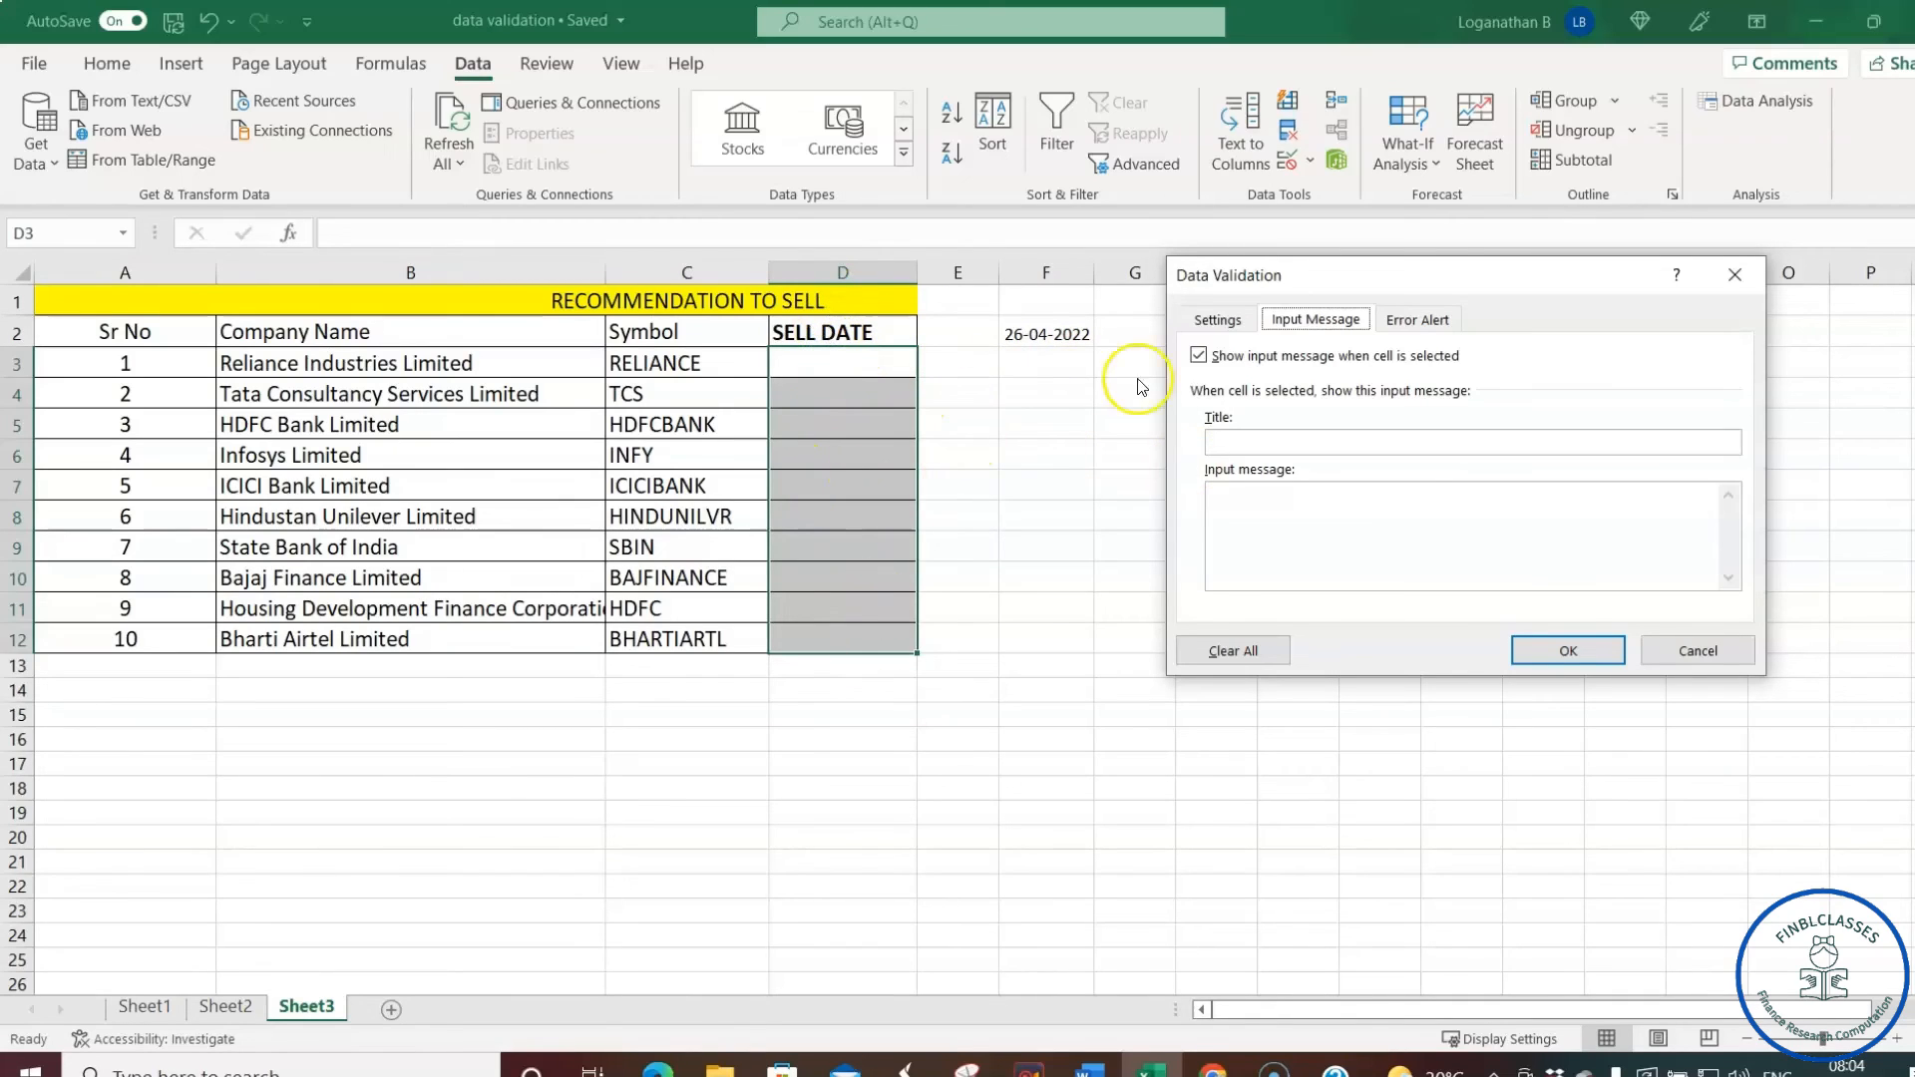
- Add an input message titled 'Recommendation date' asking for a date before the recommendation date
{"action": "left_click", "coordinate": [1243, 443]}
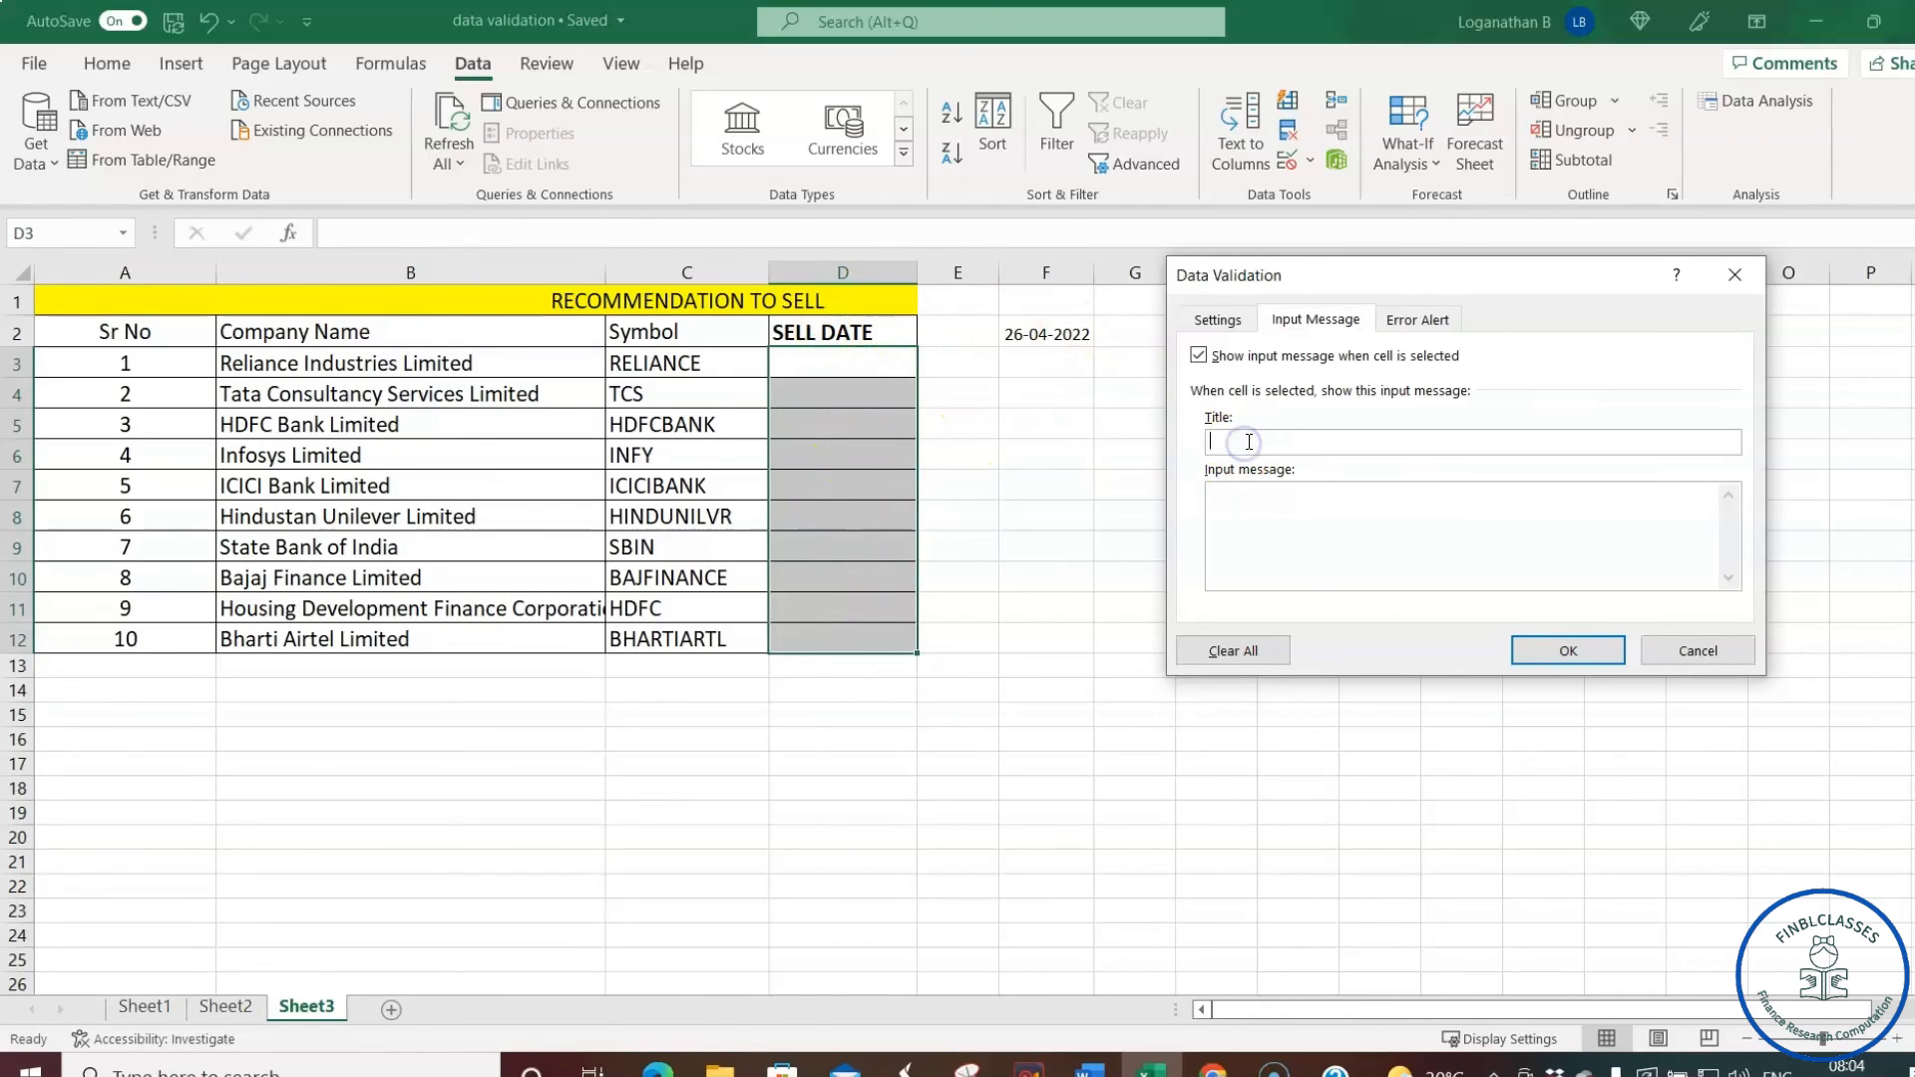
{"action": "type", "text": "re"}
{"action": "type", "text": "Recommendation date"}
{"action": "left_click", "coordinate": [1289, 508]}
{"action": "type", "text": "Ente"}
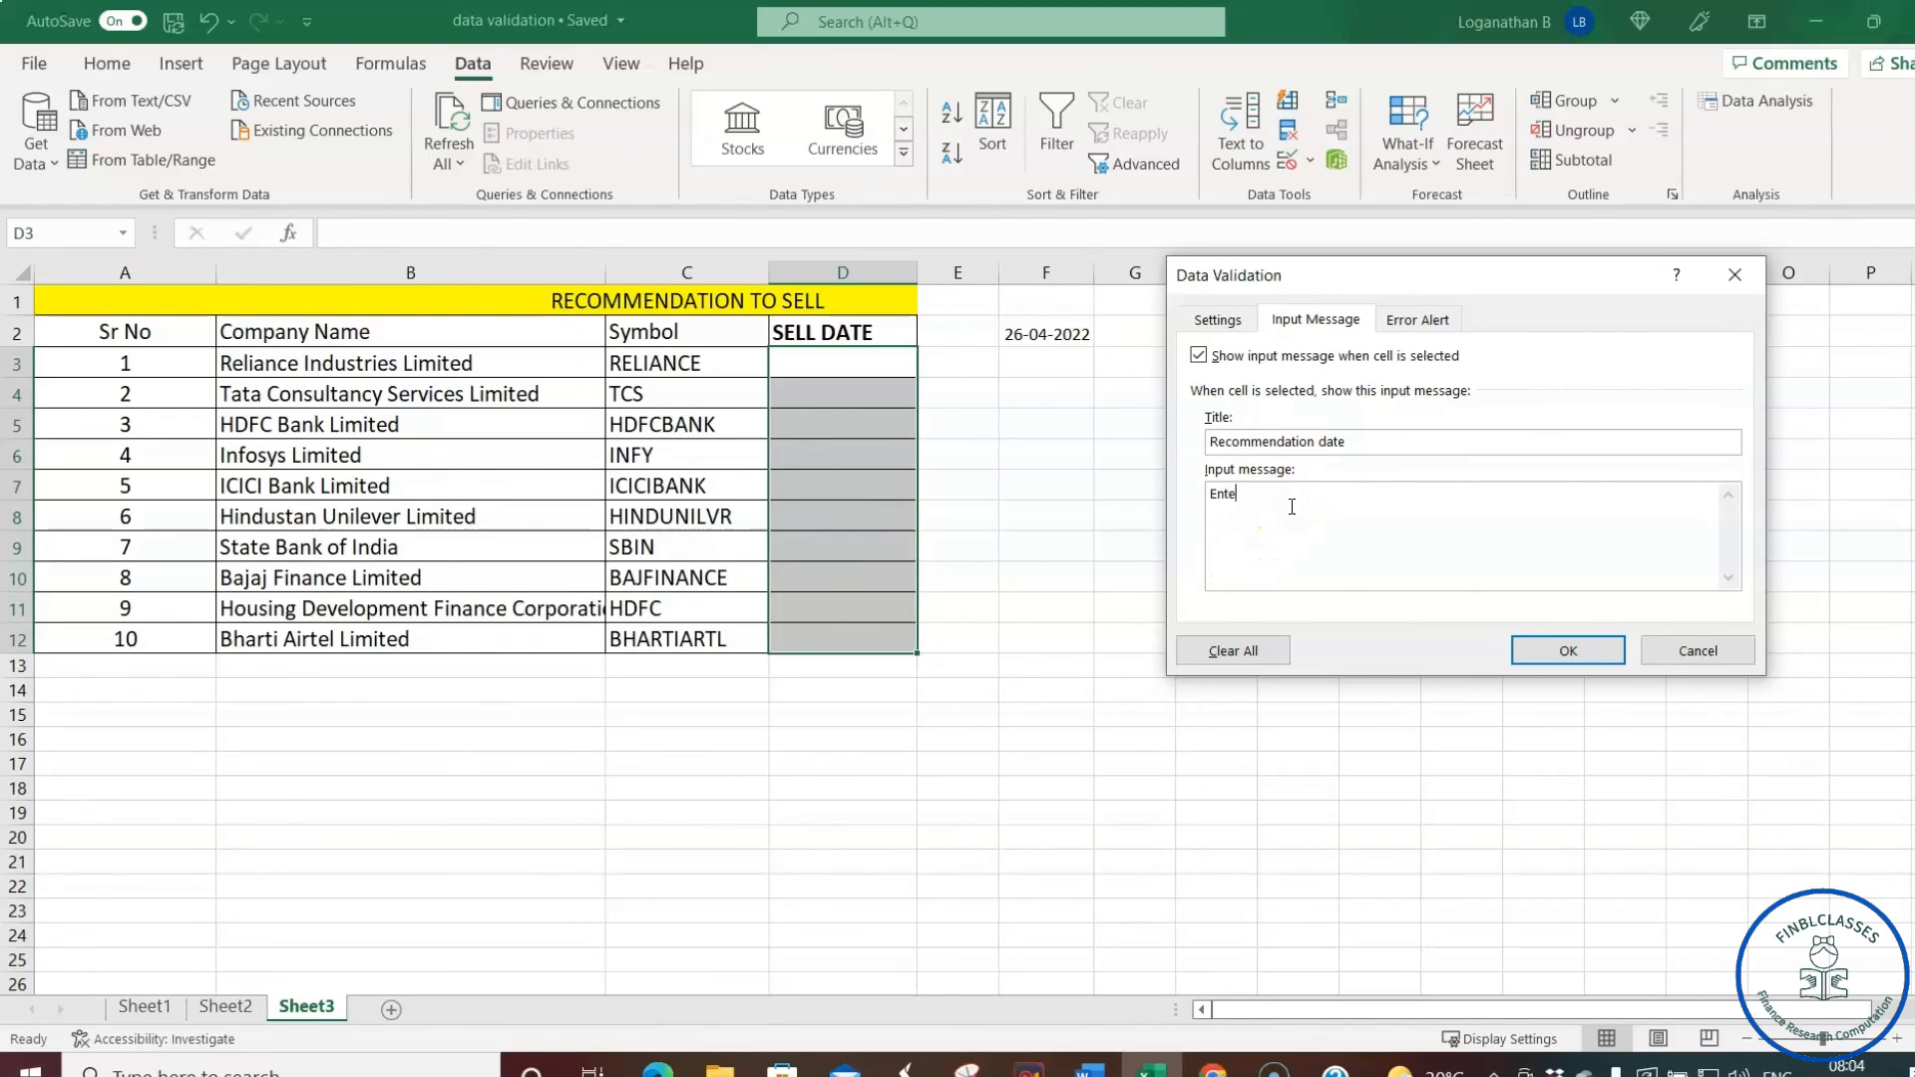
{"action": "type", "text": "r the date befor the recommendation date  - suggeste by the financial"}
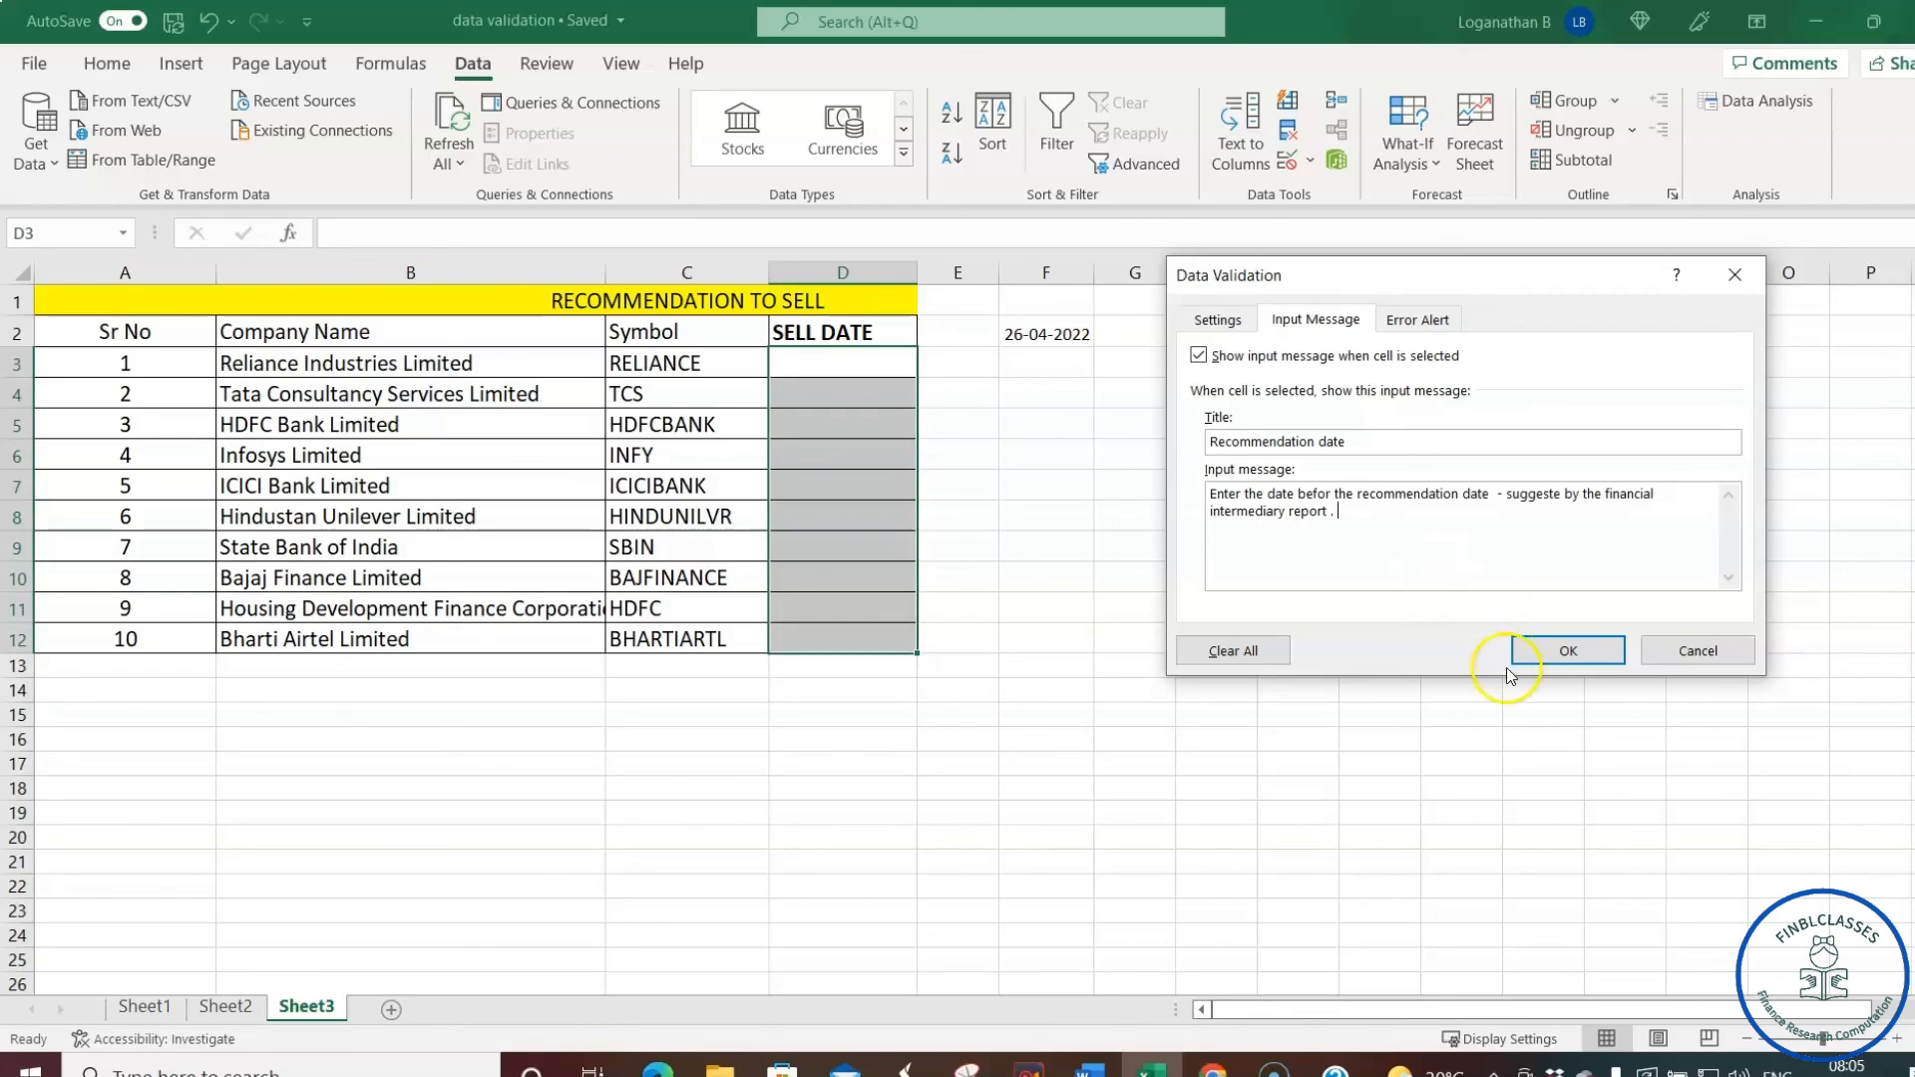
{"action": "left_click", "coordinate": [1583, 654]}
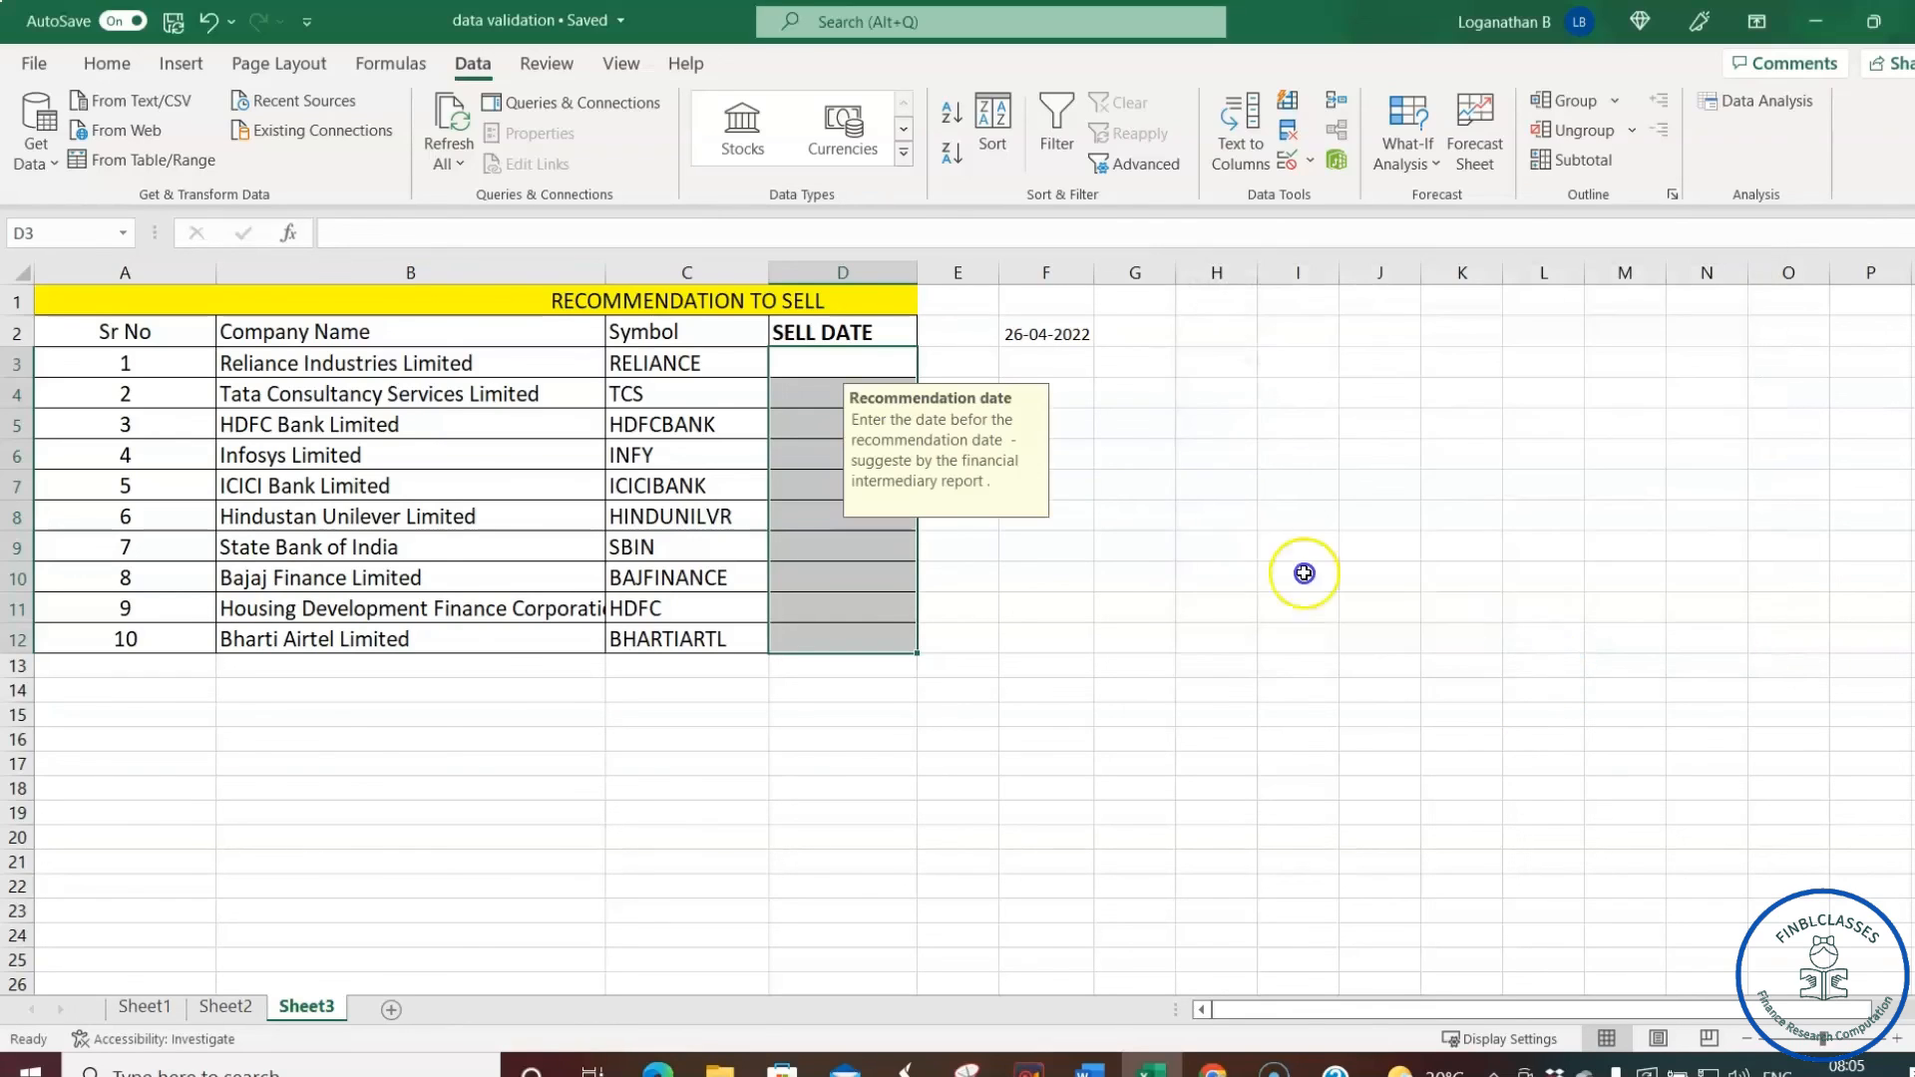
- Check that the Recommendation date input message appears when selecting SELL DATE cells D3 and D9
{"action": "left_click", "coordinate": [1221, 488]}
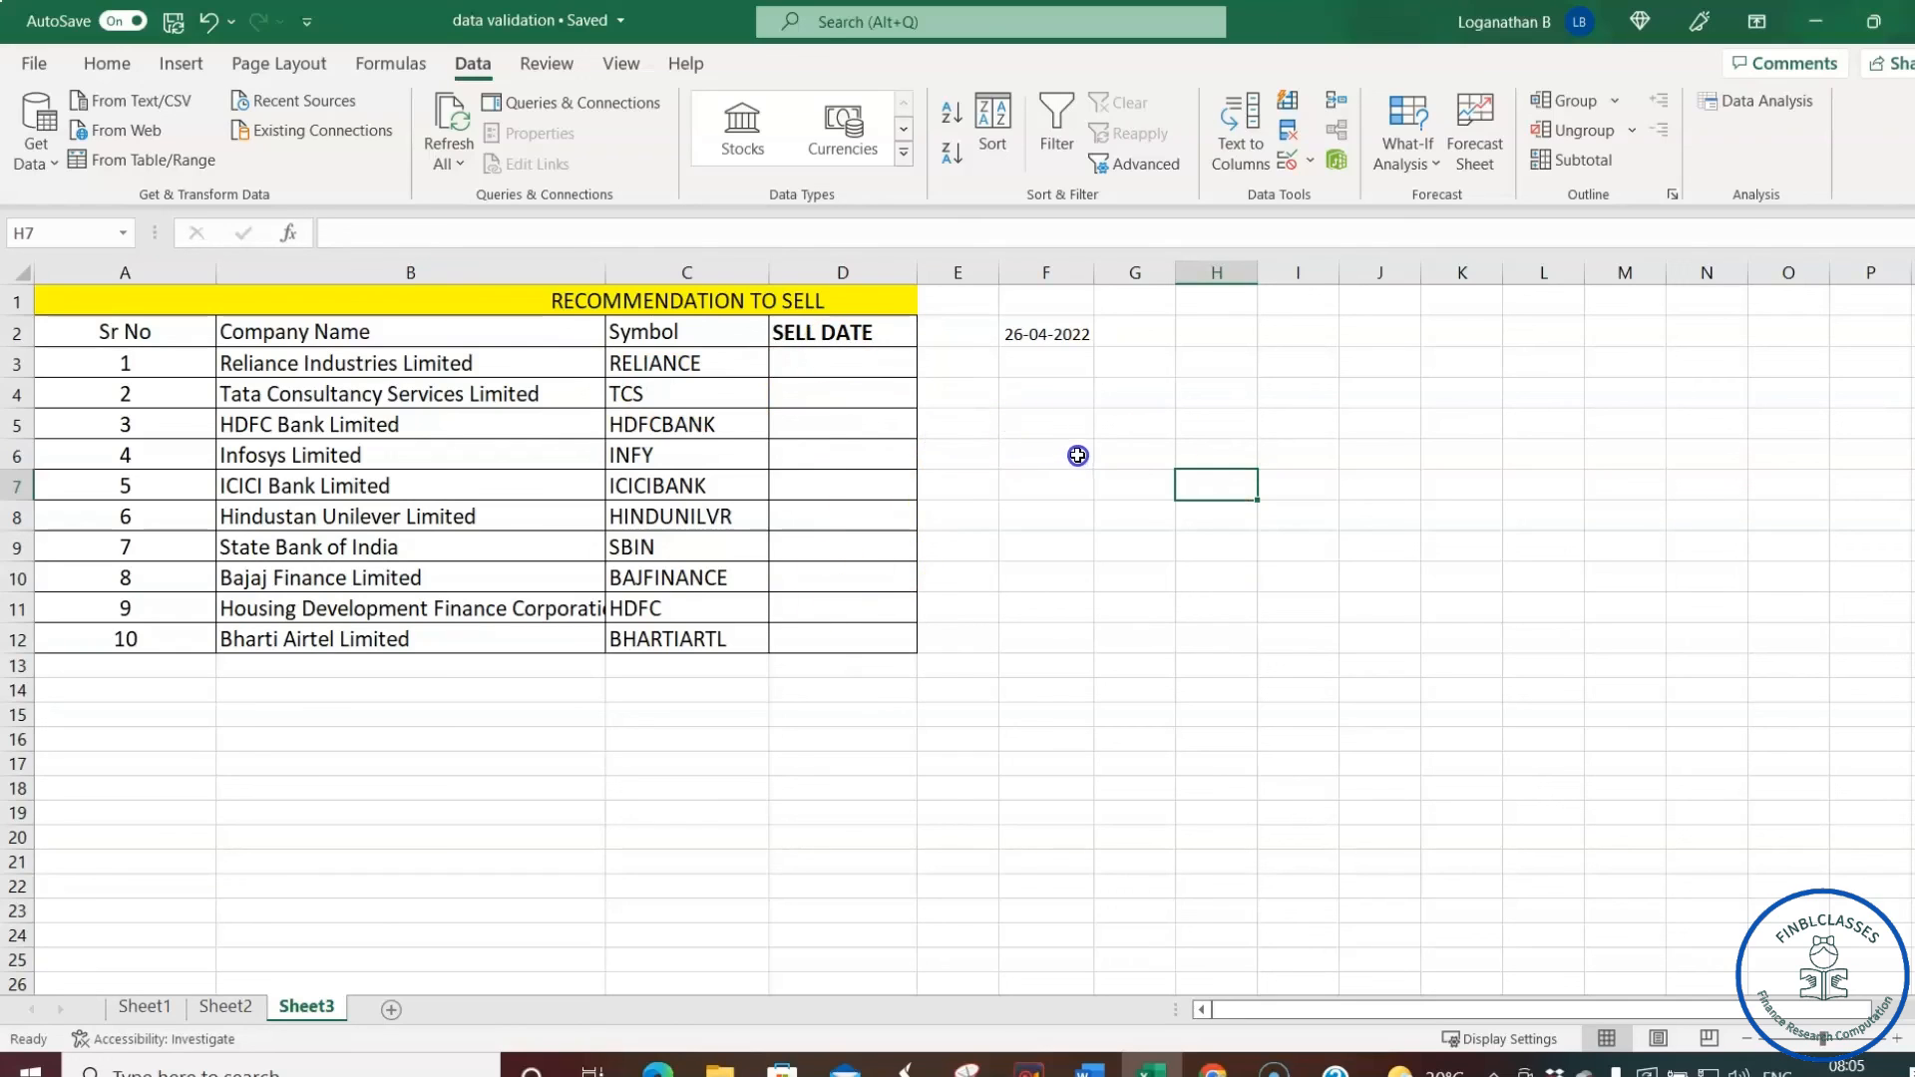
{"action": "left_click", "coordinate": [829, 362]}
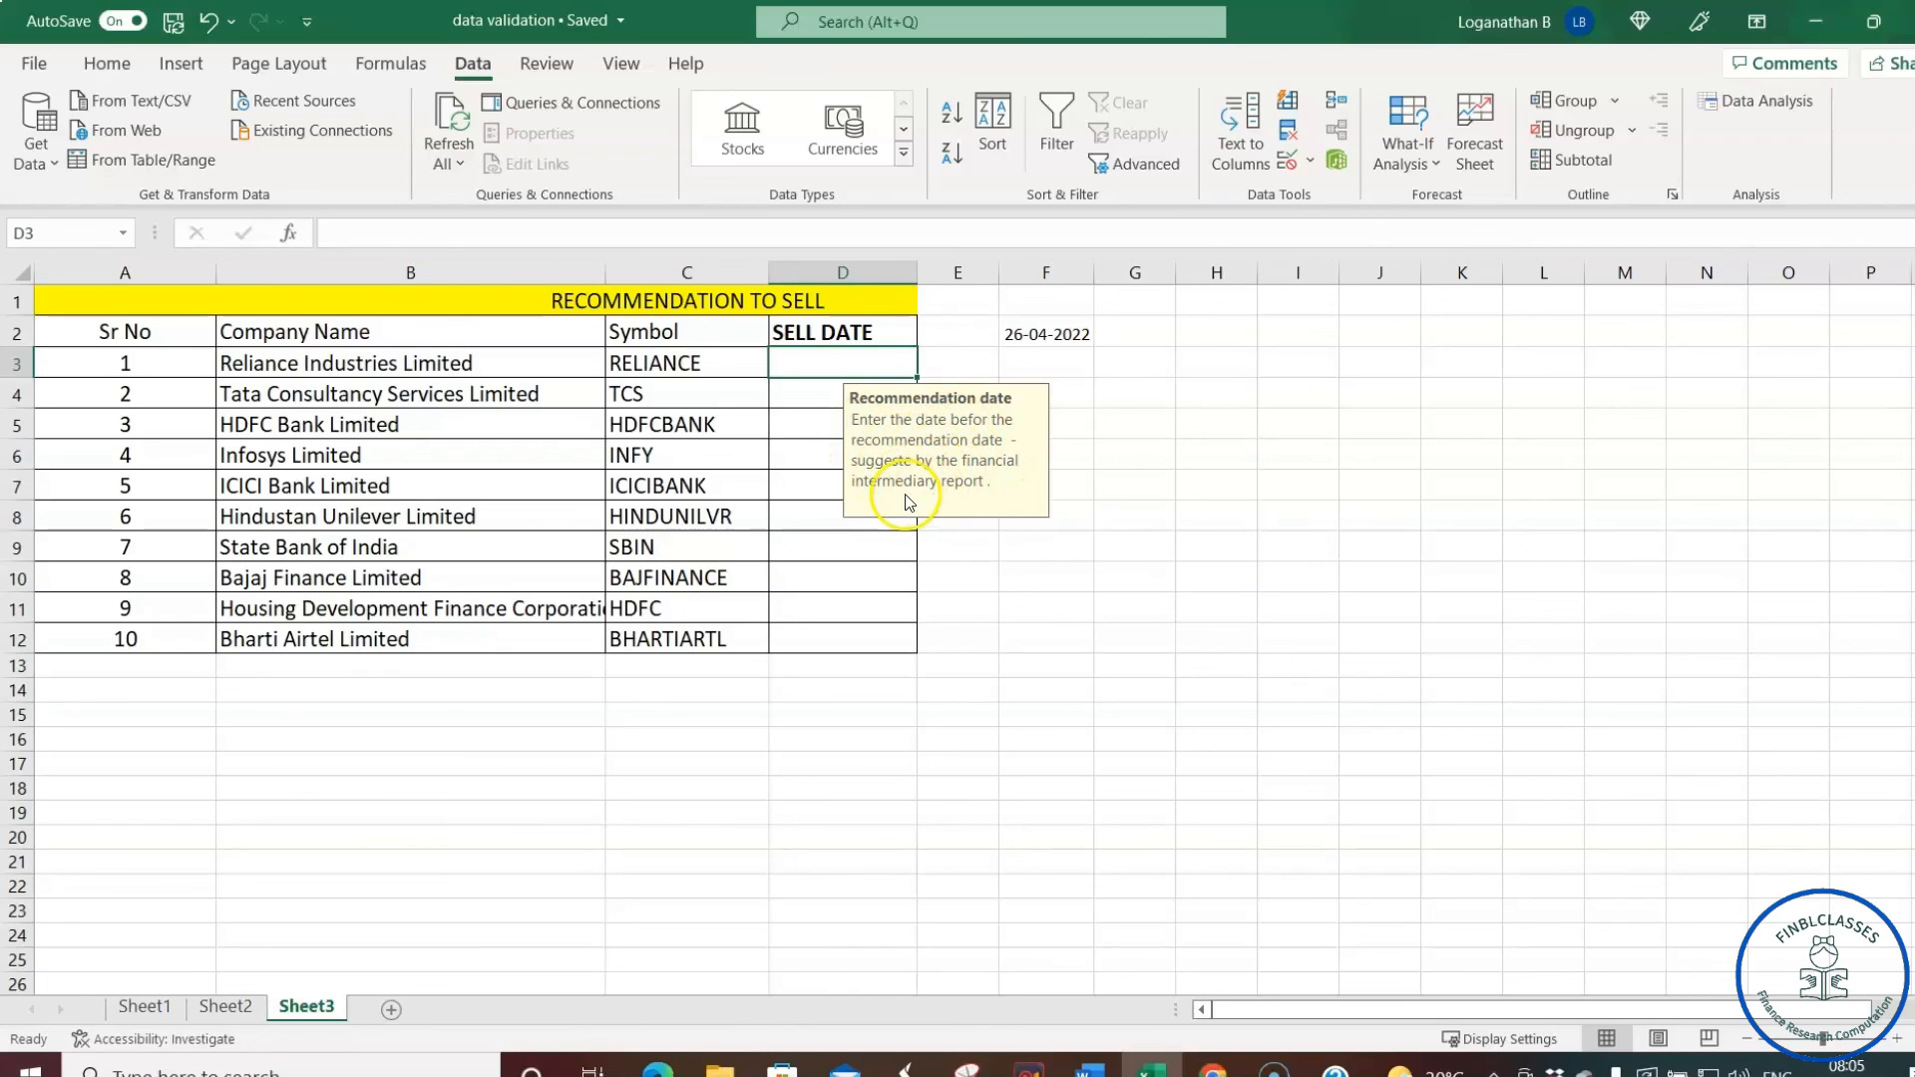
{"action": "left_click", "coordinate": [1132, 443]}
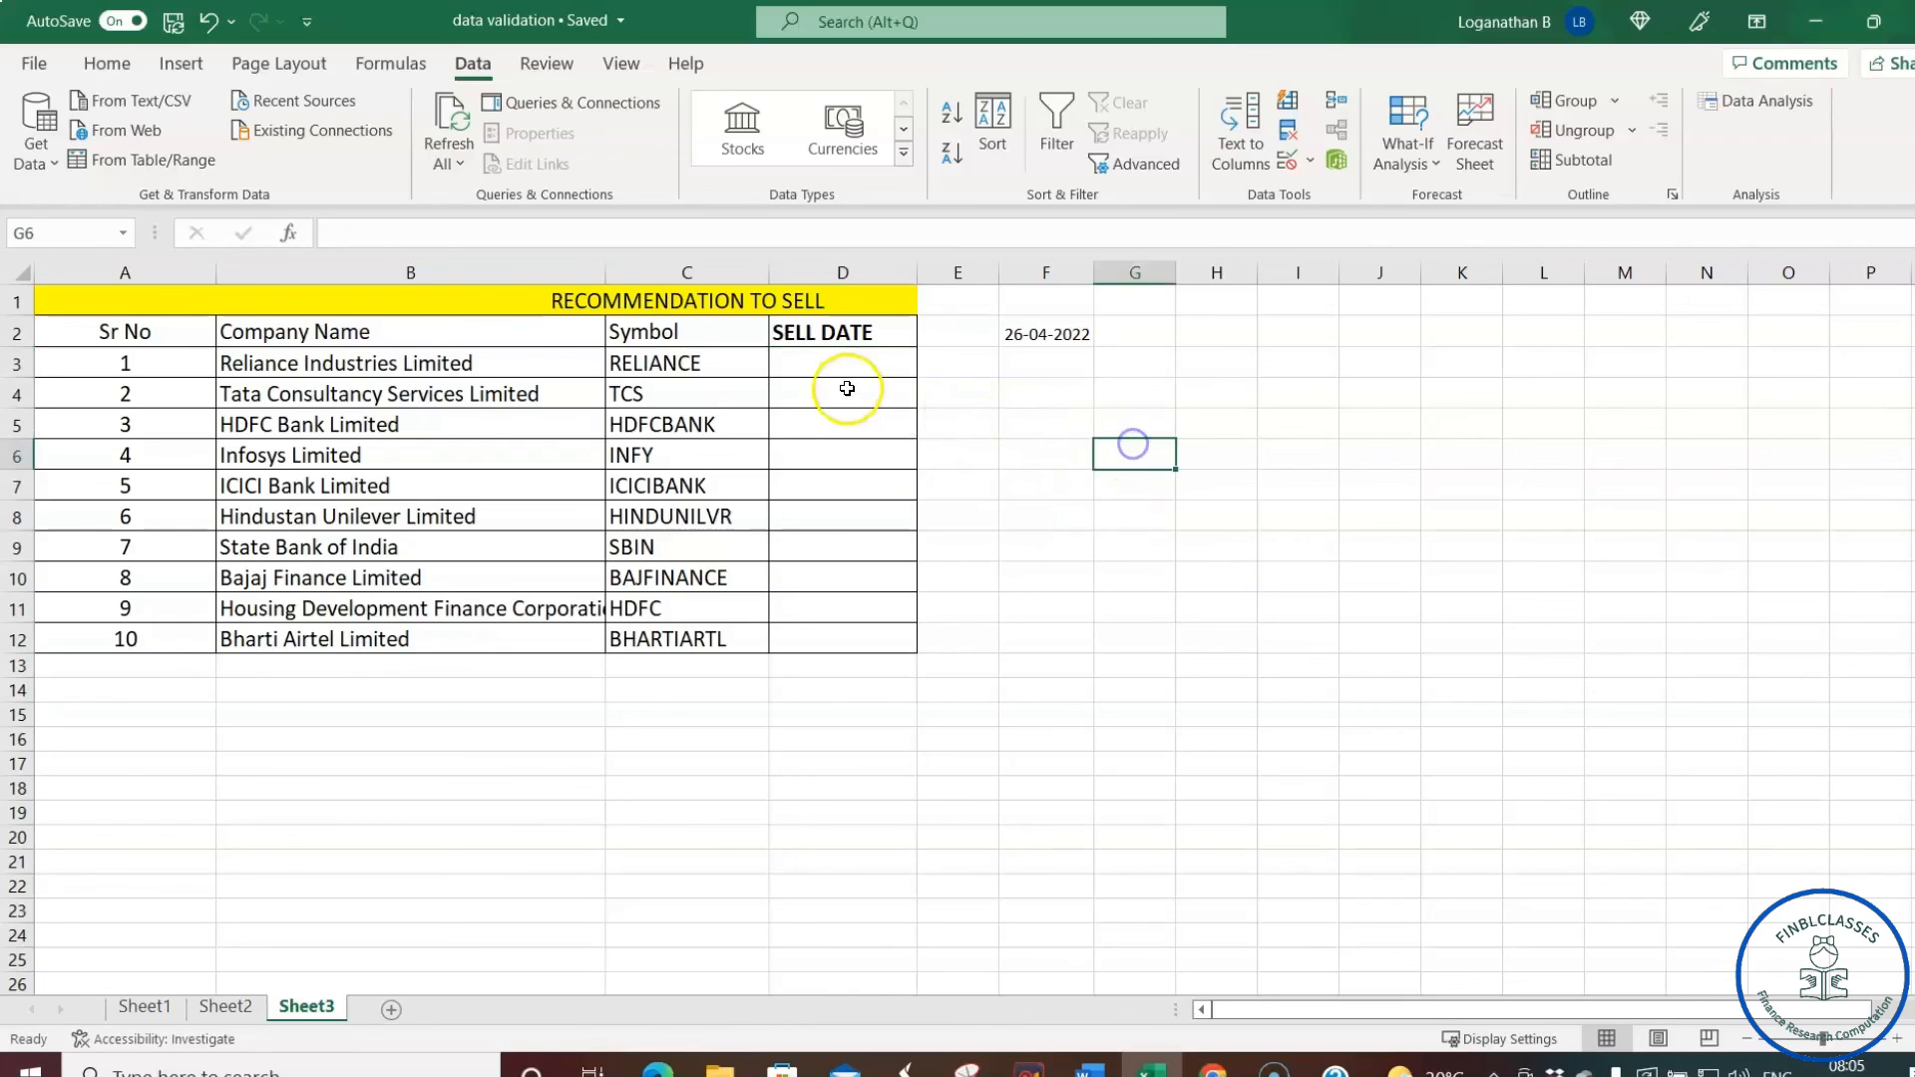
{"action": "left_click", "coordinate": [850, 363]}
{"action": "left_click", "coordinate": [828, 556]}
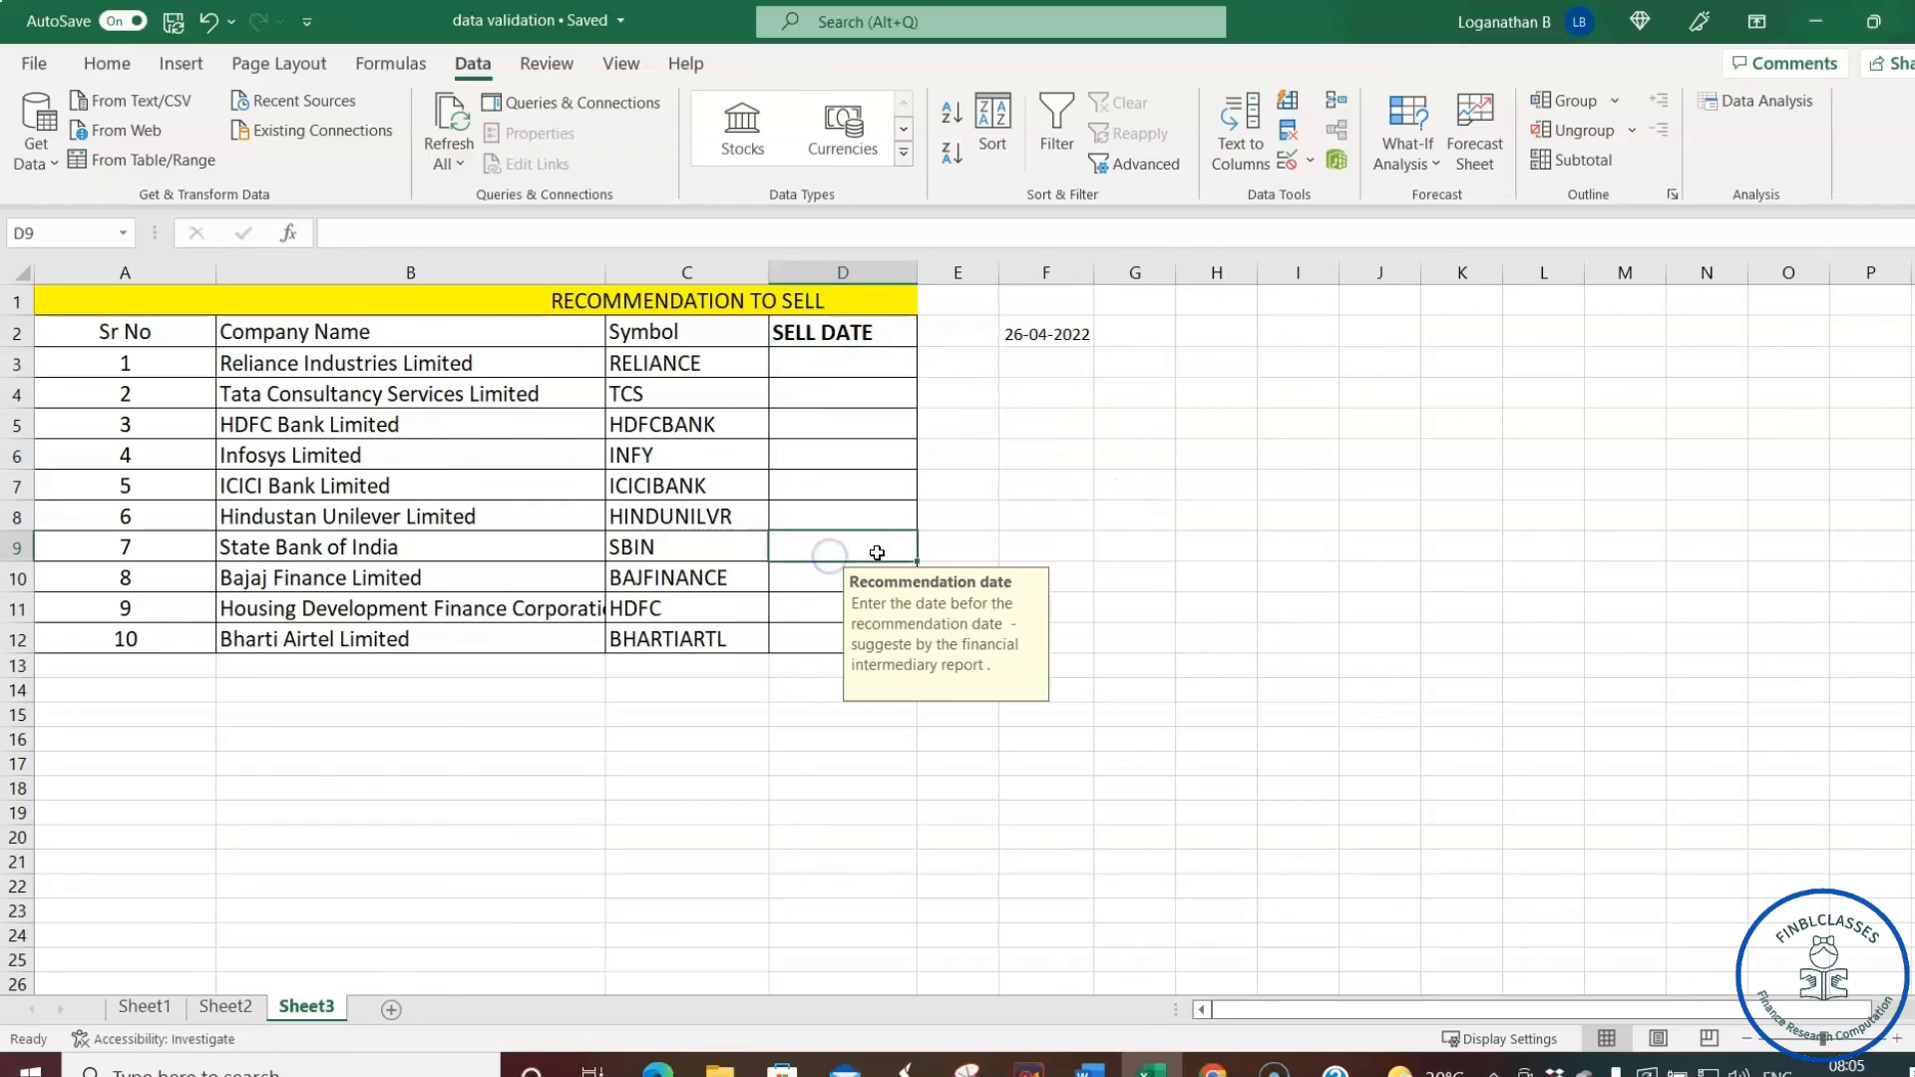
{"action": "left_click", "coordinate": [1014, 334]}
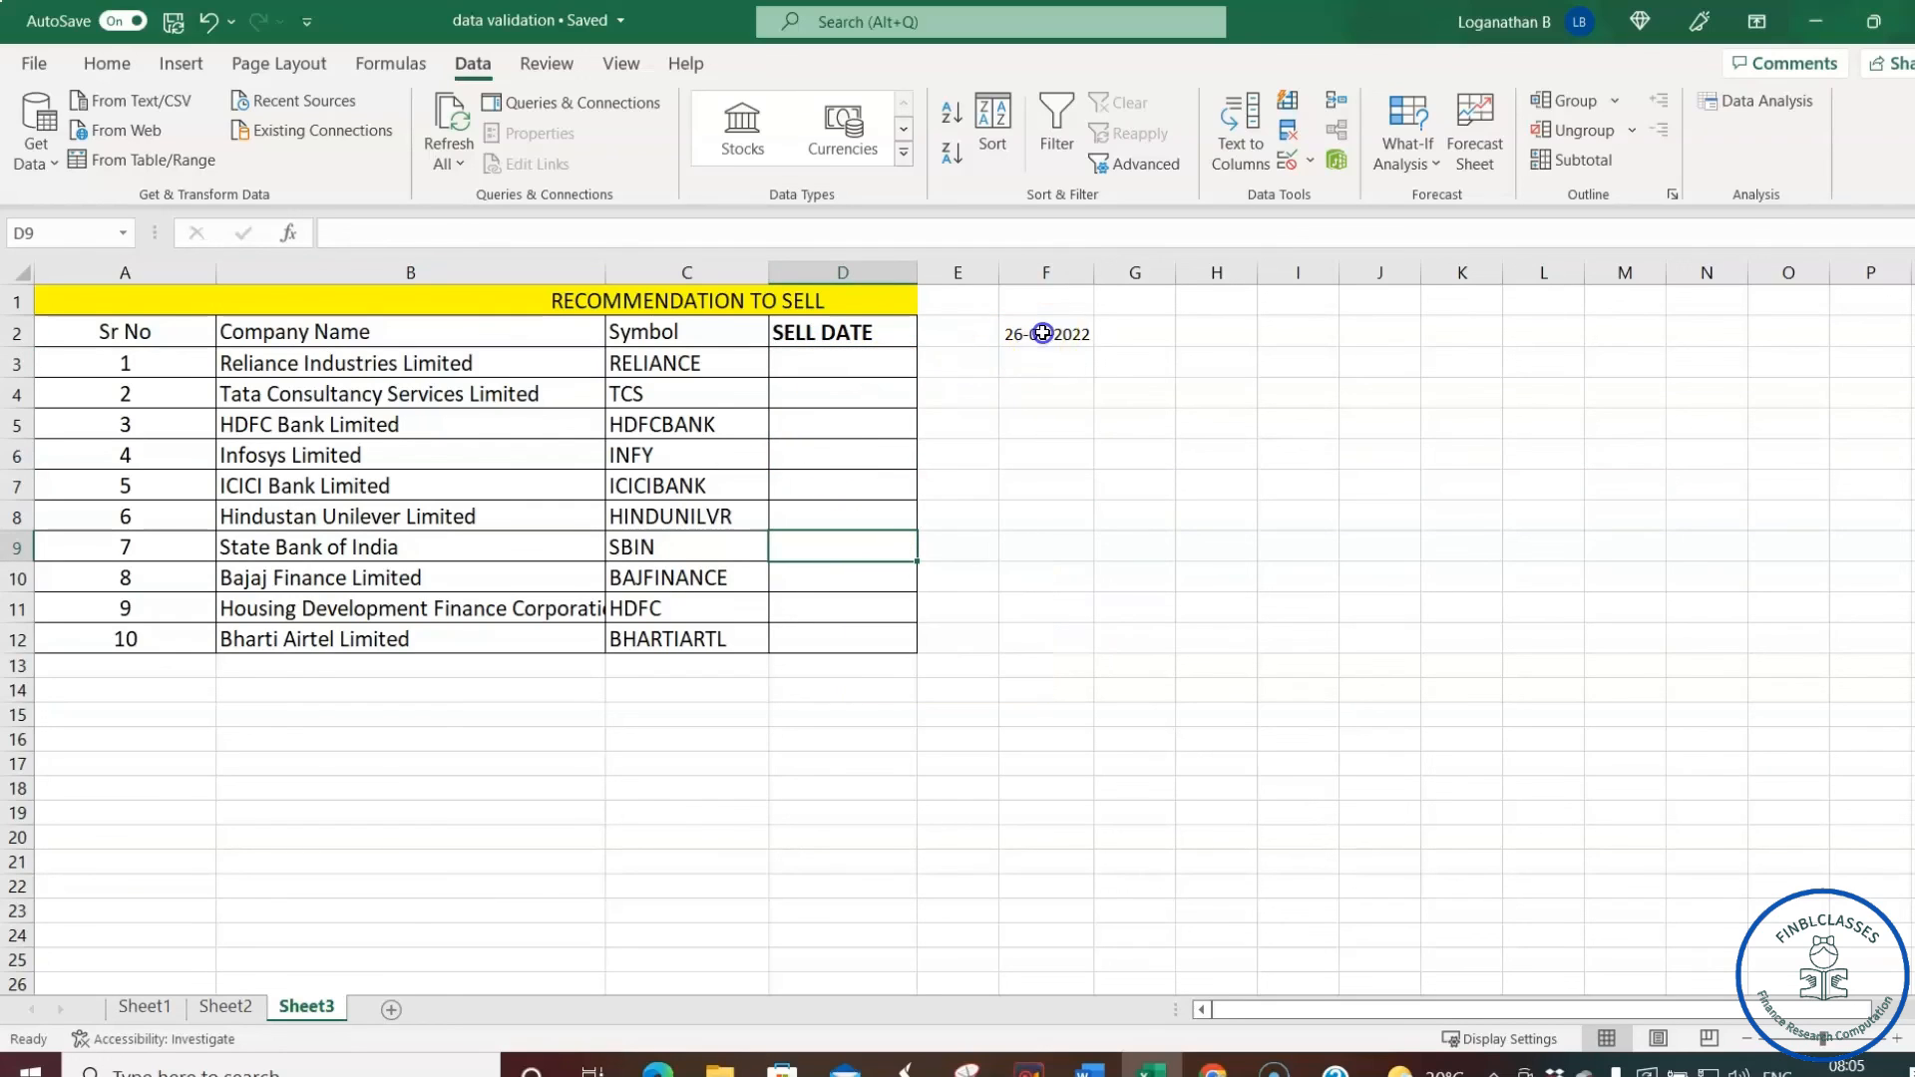
- Enter 23-03-2022 as Reliance's sell date in D3
{"action": "left_click", "coordinate": [831, 370]}
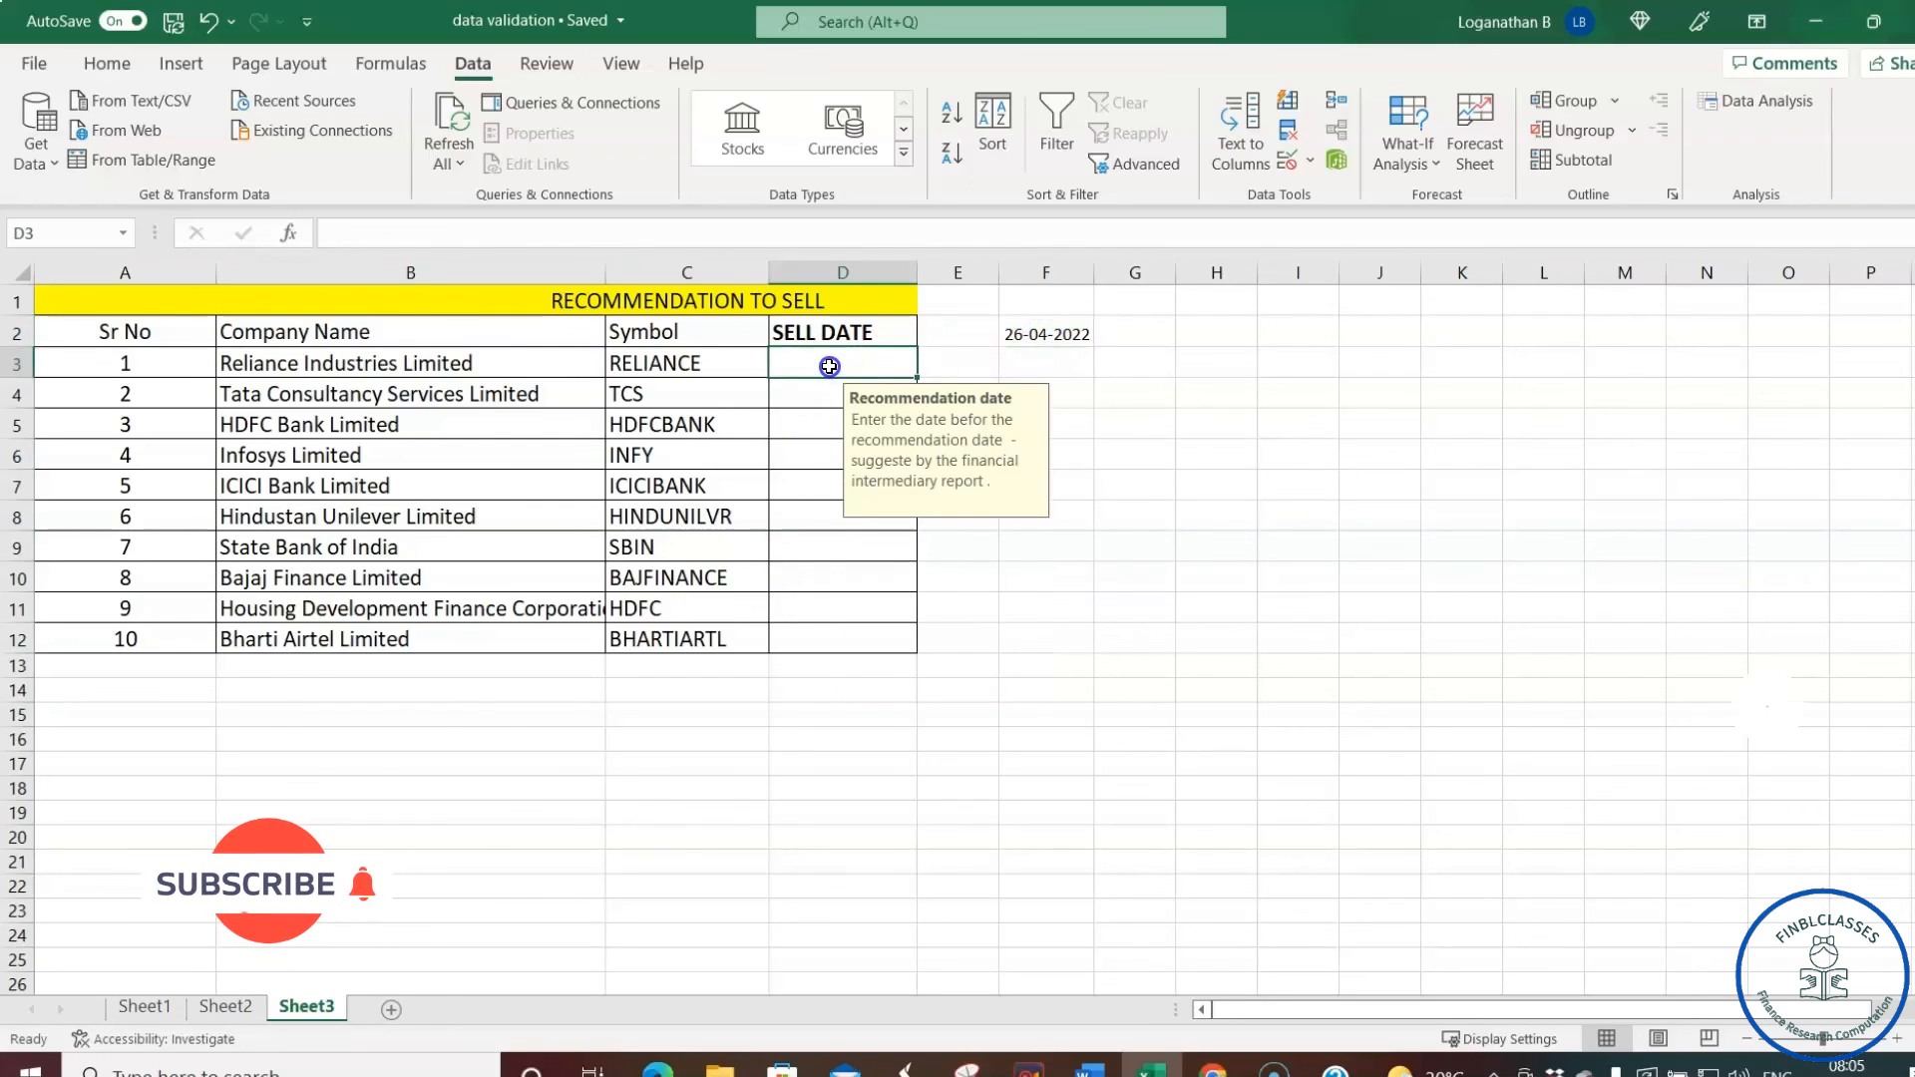
{"action": "type", "text": "23-03-"}
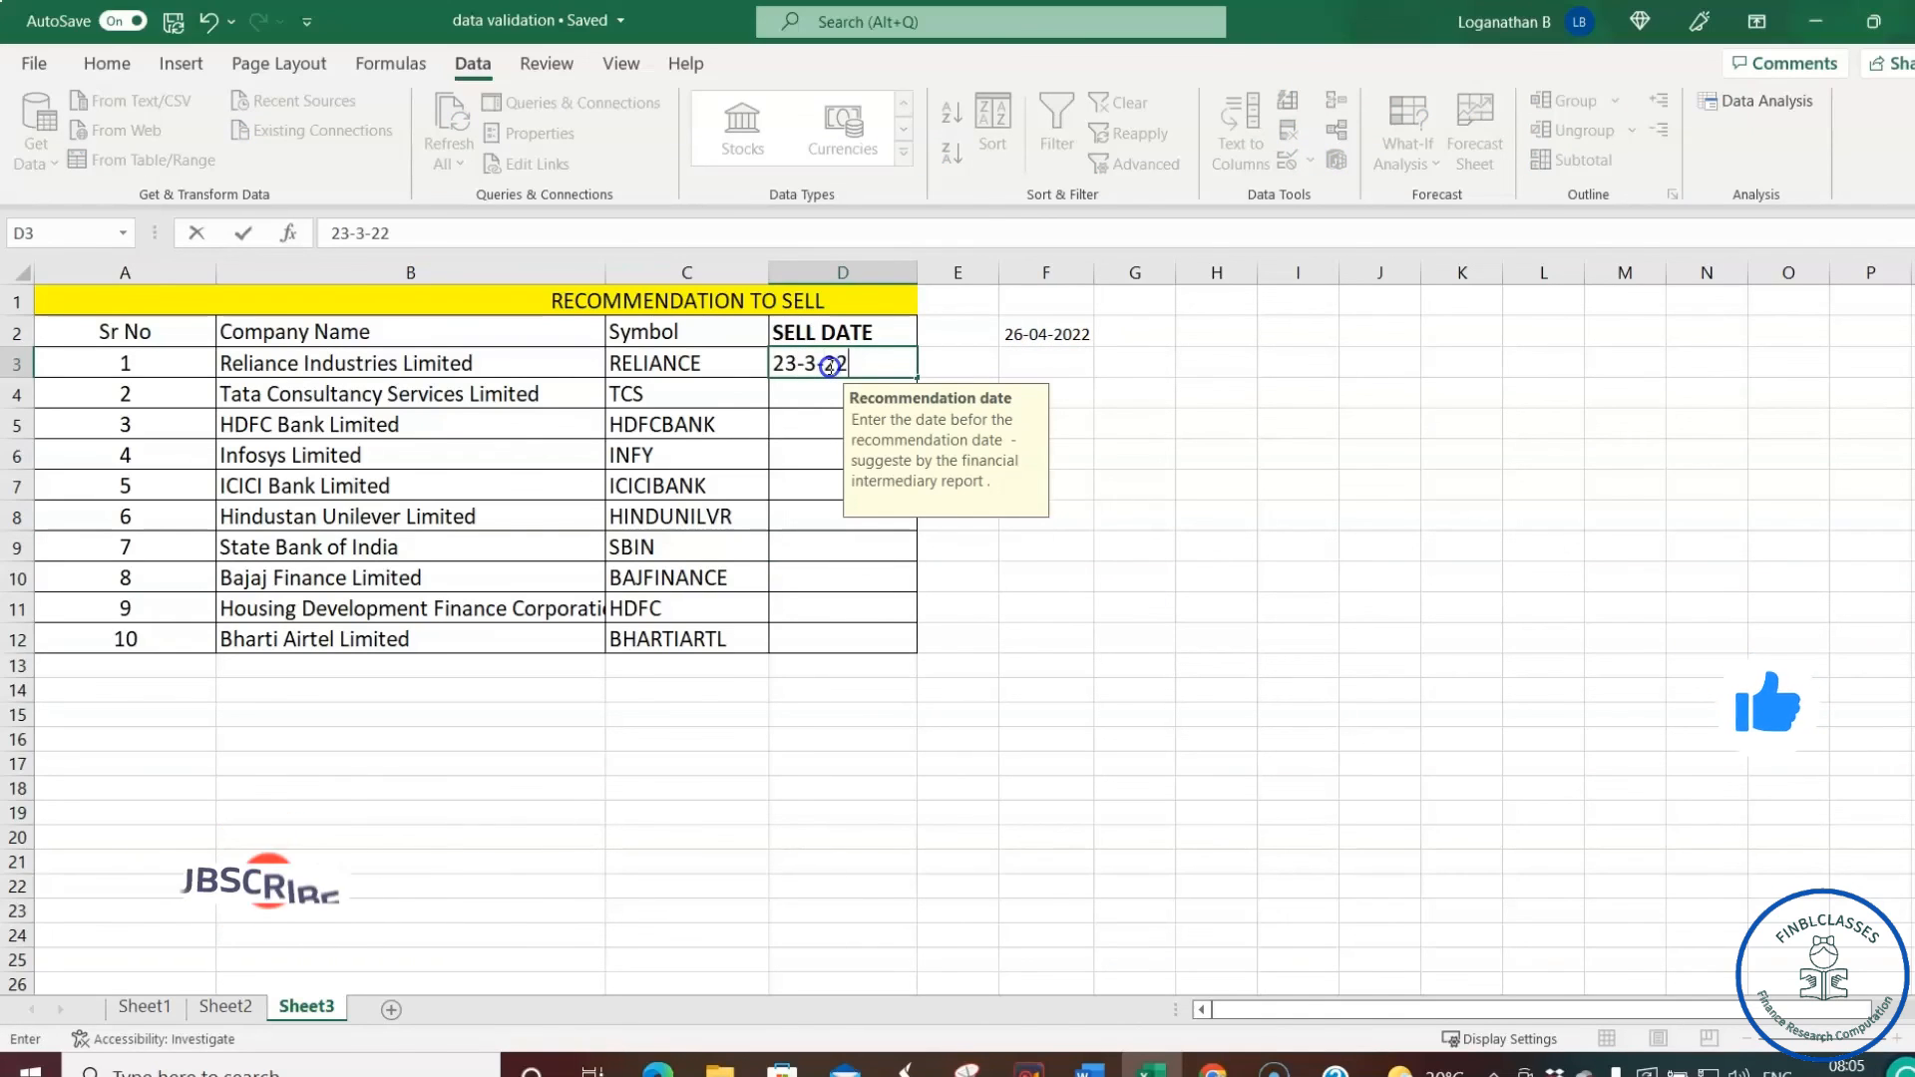
{"action": "type", "text": "2022"}
{"action": "key", "text": "Return"}
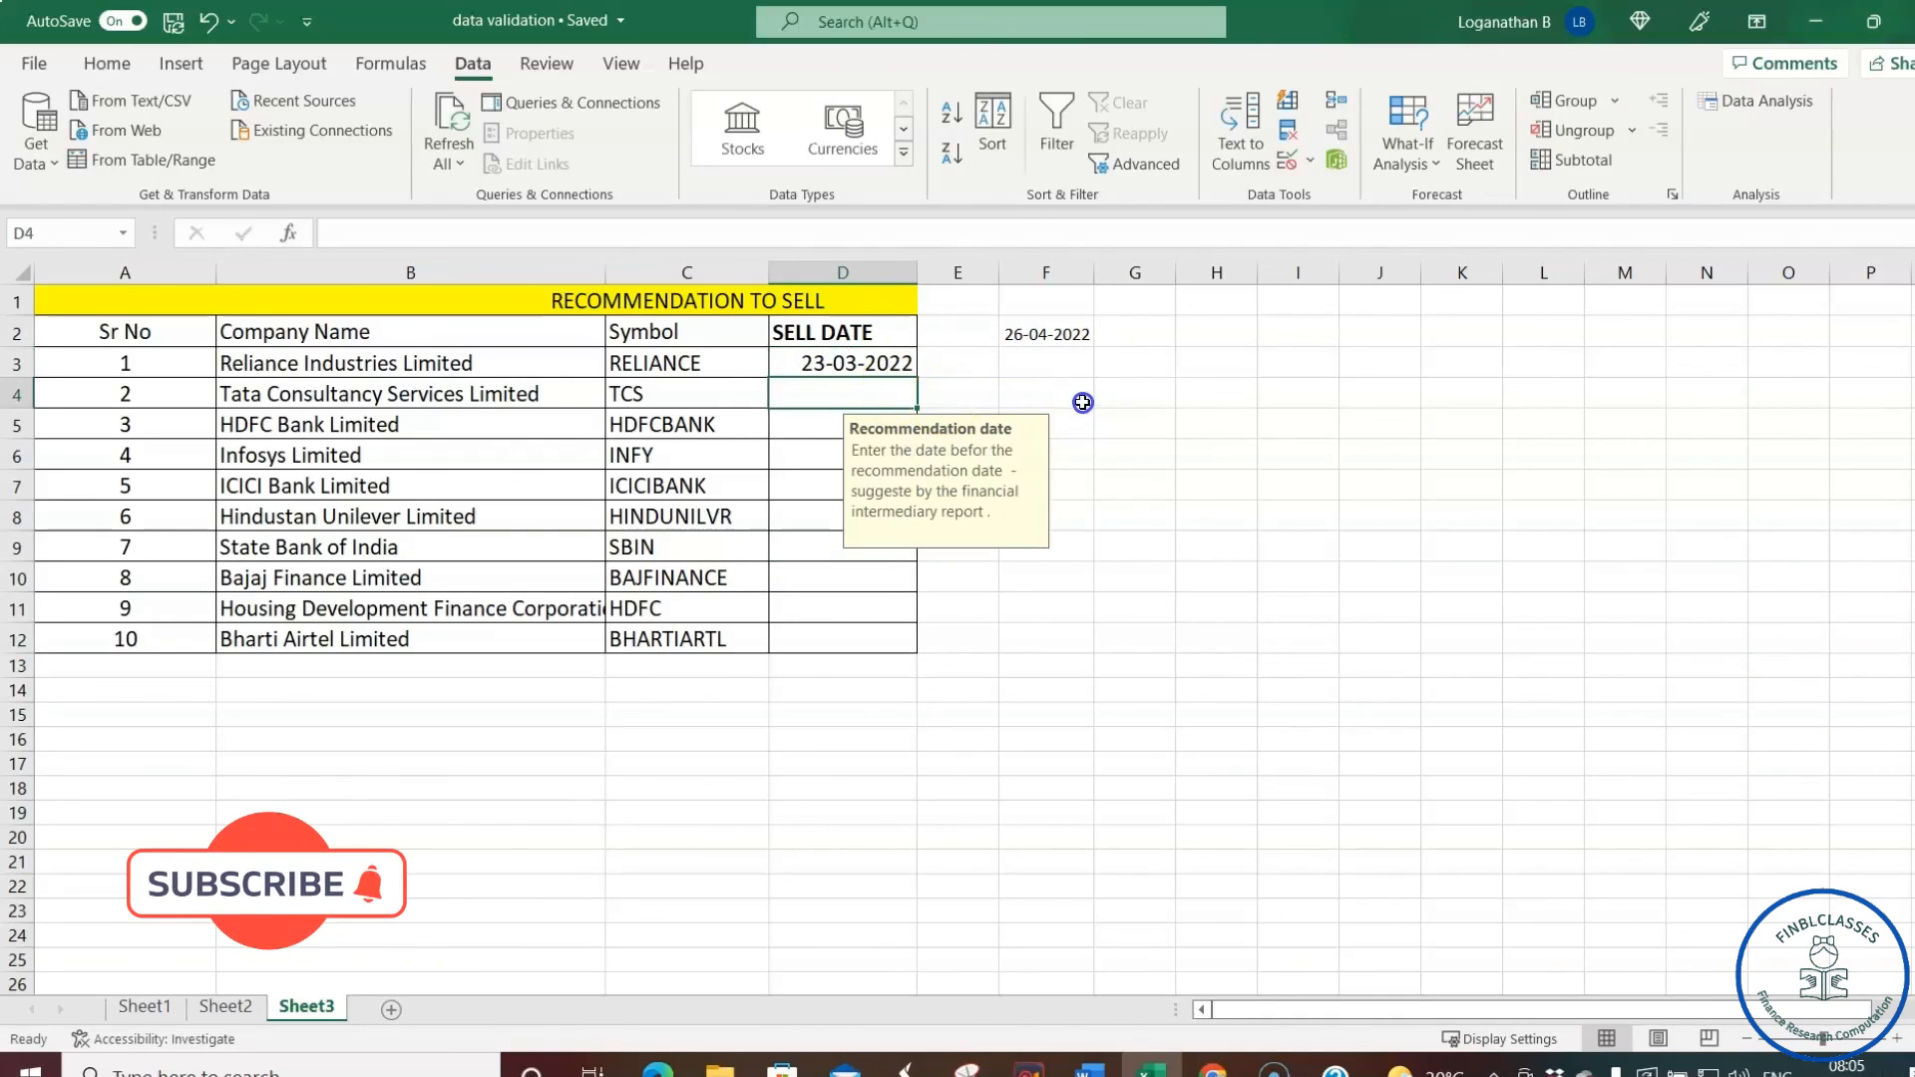